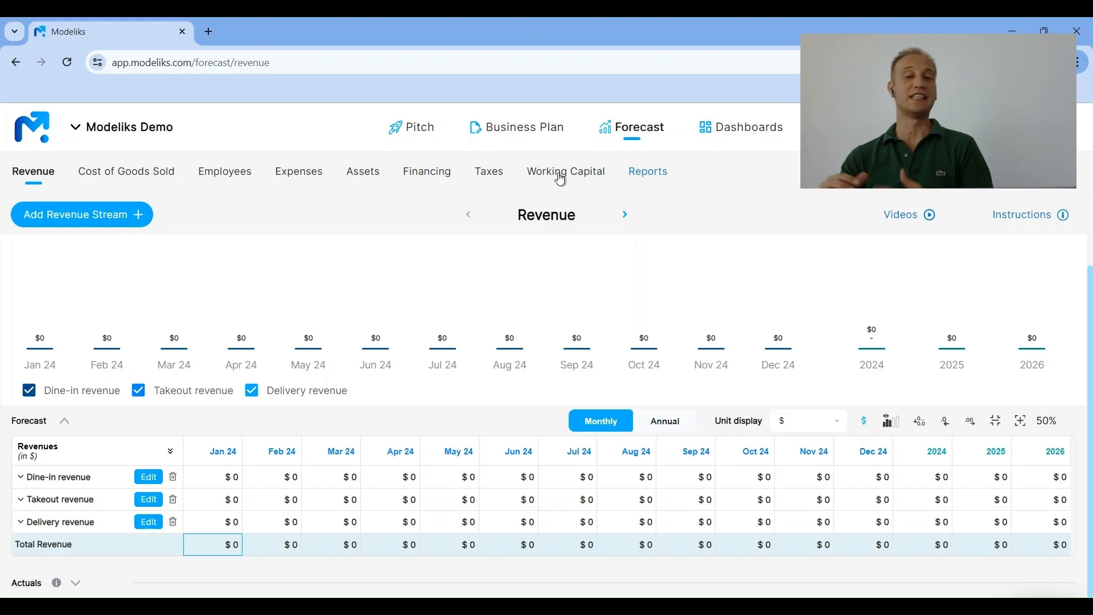
Open the forecast reports and show the list of available report types.
{"action": "left_click", "coordinate": [649, 183]}
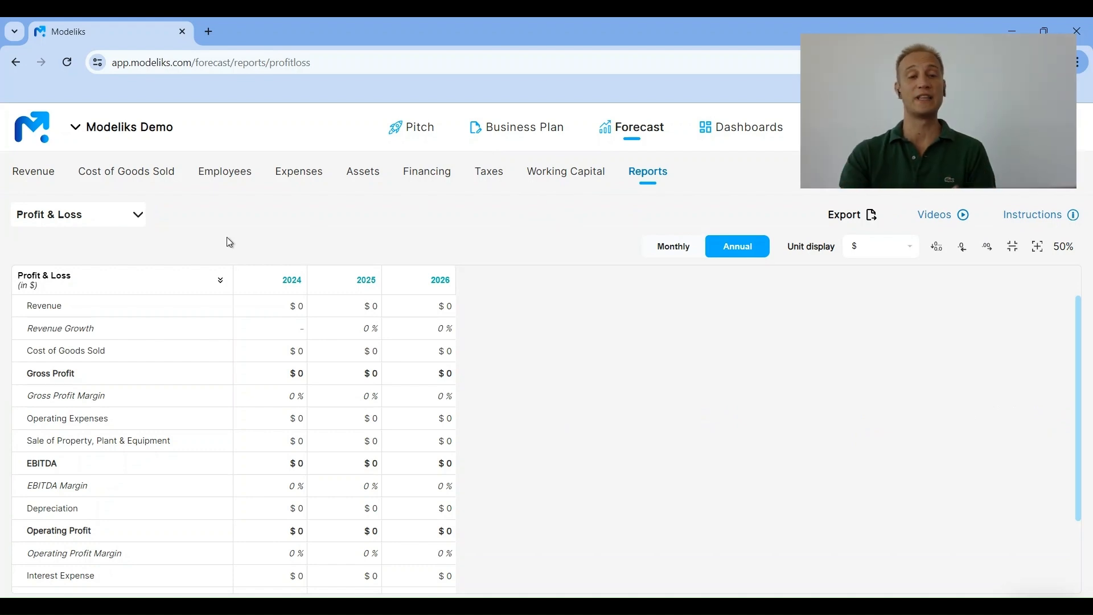
{"action": "left_click", "coordinate": [86, 216]}
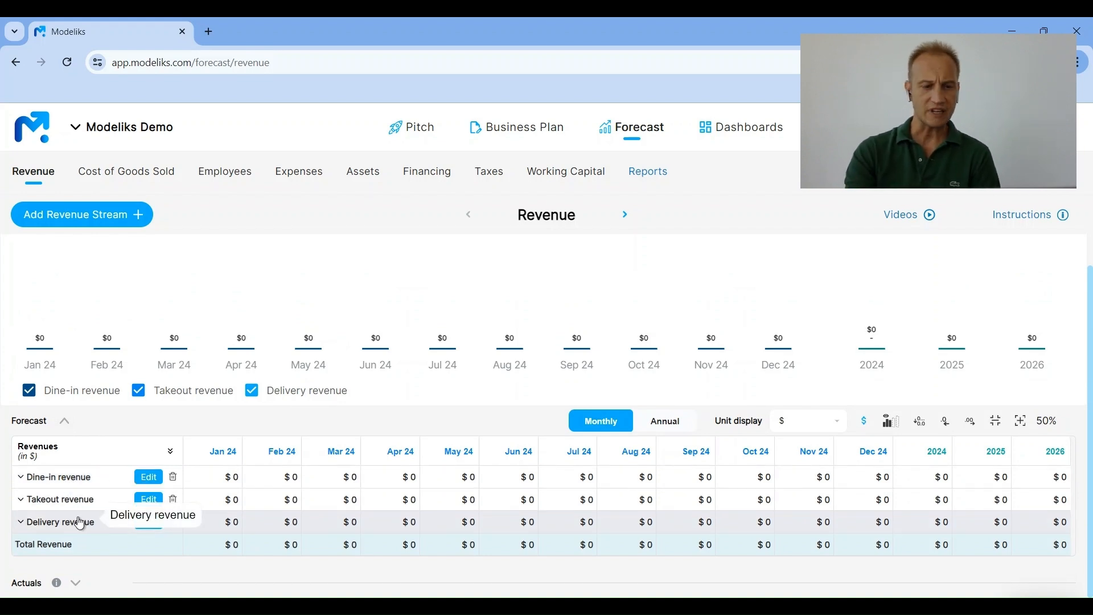
Expand the dine-in revenue drivers and set the number of tables to 10 from Jan 24 through the end of the forecast.
{"action": "left_click", "coordinate": [47, 486]}
{"action": "scroll", "coordinate": [108, 450], "scroll_direction": "down", "scroll_amount": 2}
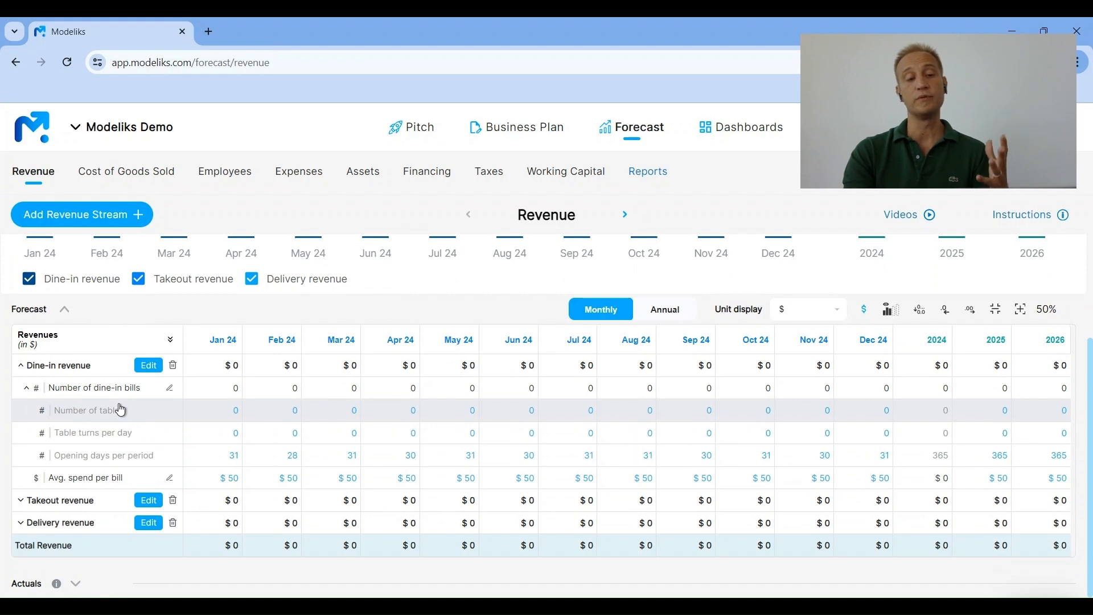
{"action": "left_click", "coordinate": [85, 395]}
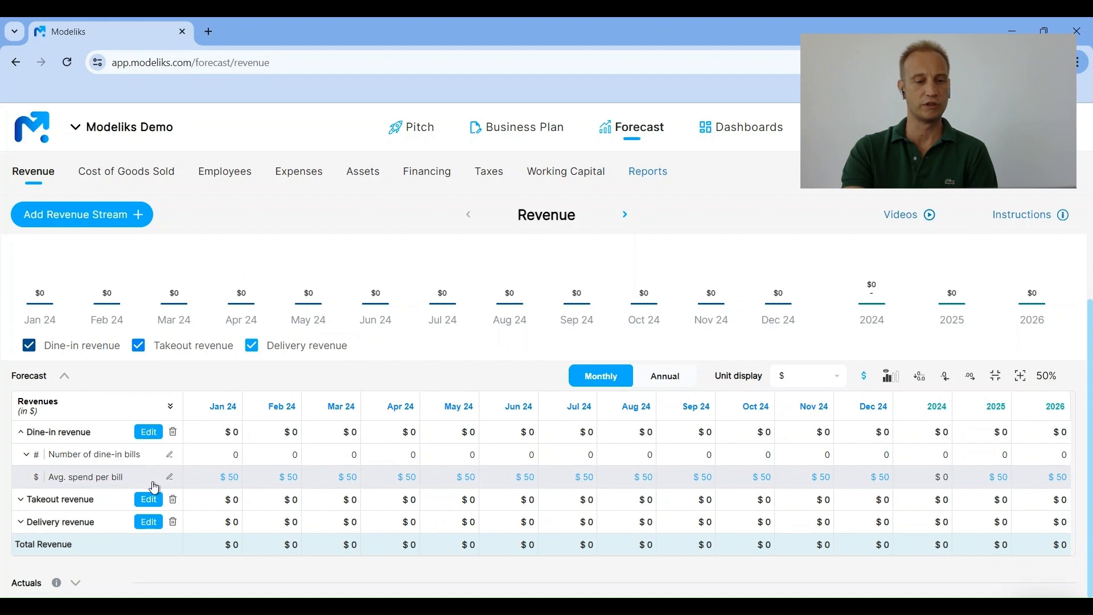
{"action": "left_click", "coordinate": [102, 455]}
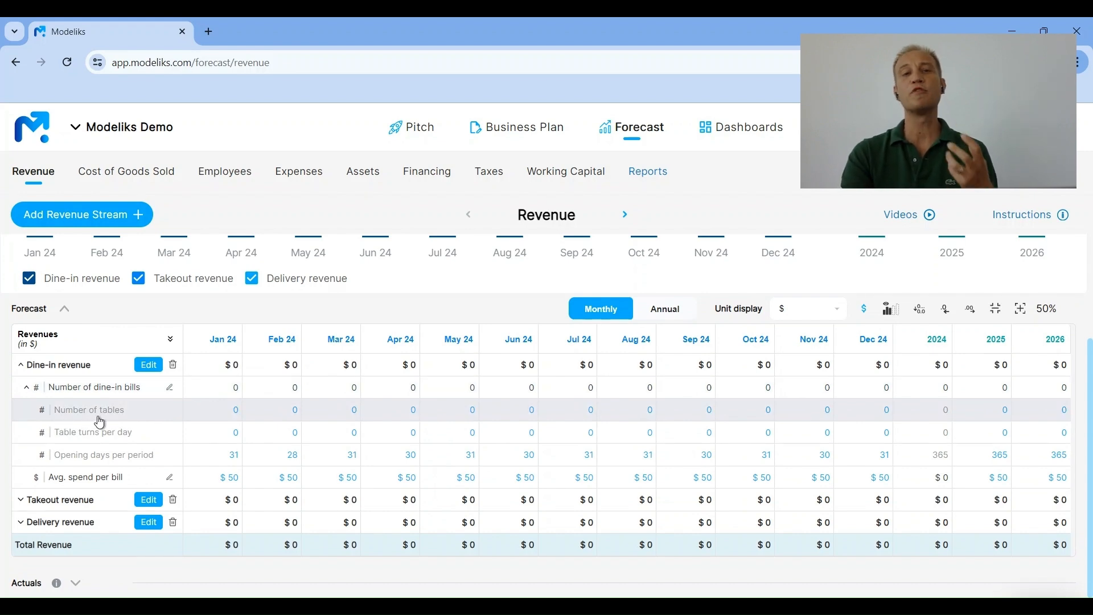
{"action": "left_click", "coordinate": [207, 417]}
{"action": "type", "text": "10"}
{"action": "key", "text": "Tab"}
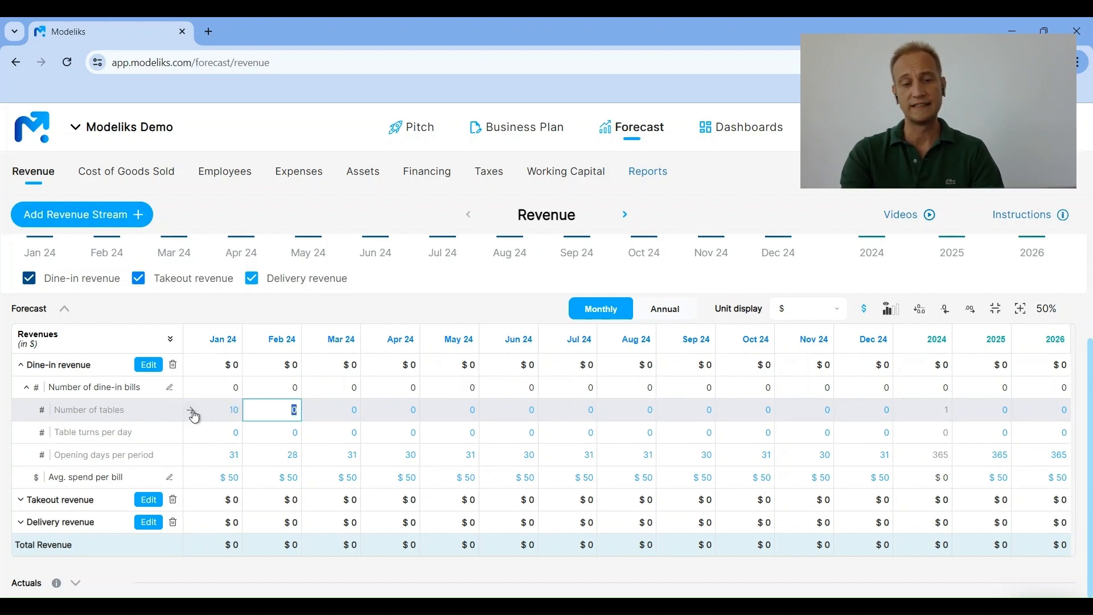
{"action": "left_click", "coordinate": [193, 413]}
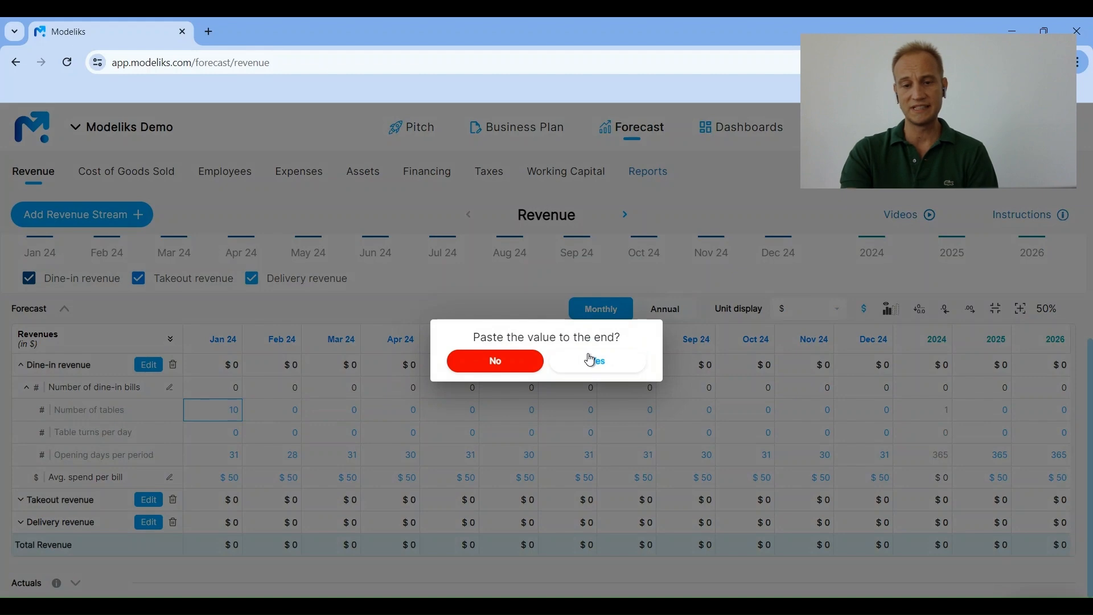
{"action": "left_click", "coordinate": [588, 361]}
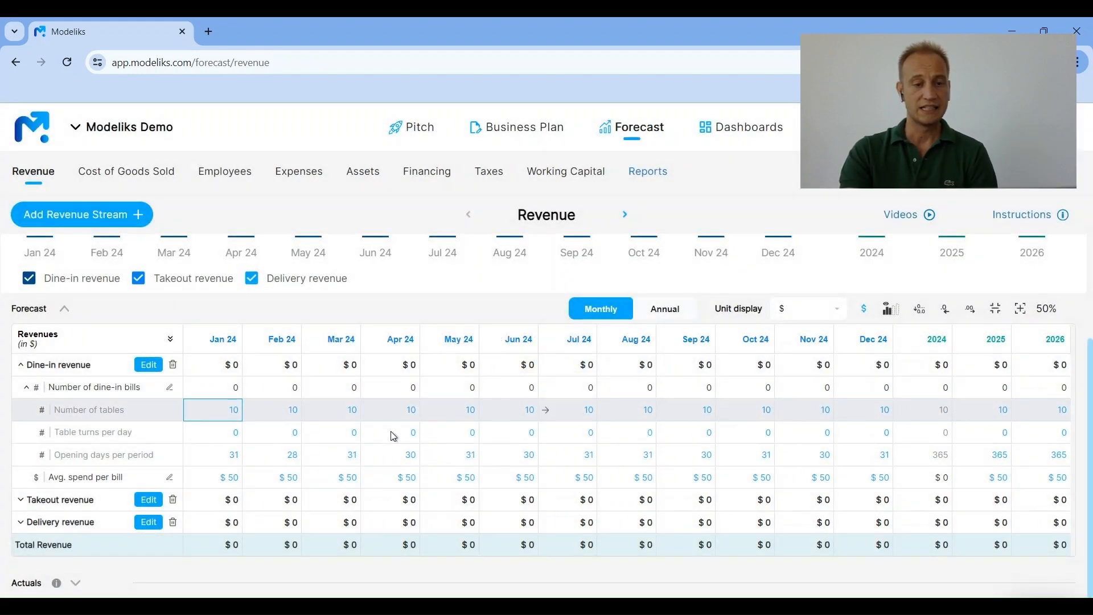
Set the dine-in table turns per day to 3 from Jan 24 through the end of the forecast.
{"action": "double_click", "coordinate": [223, 434]}
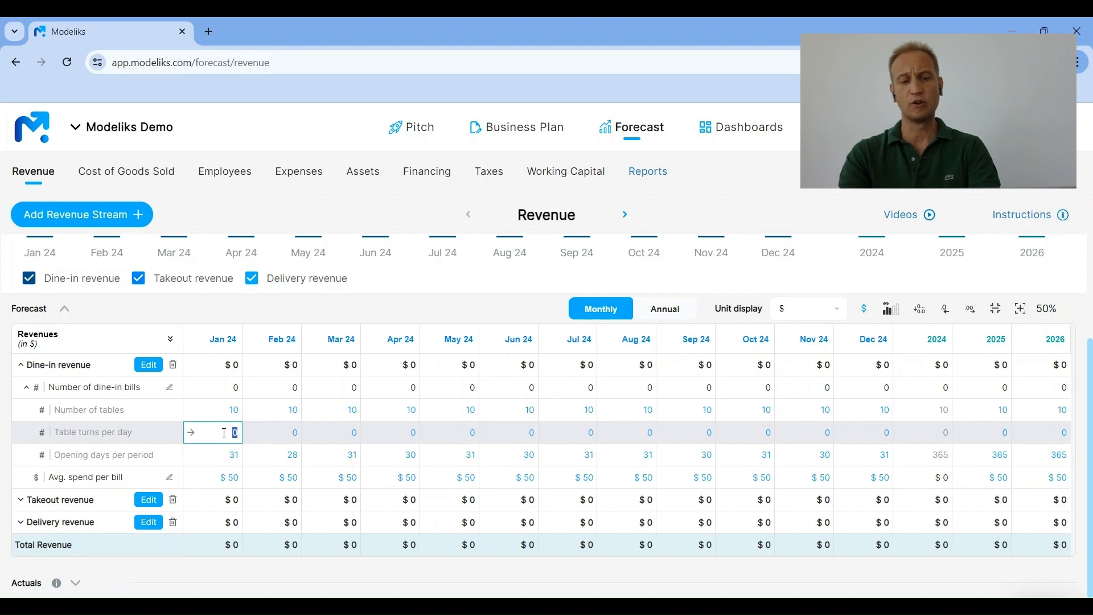
{"action": "type", "text": "3"}
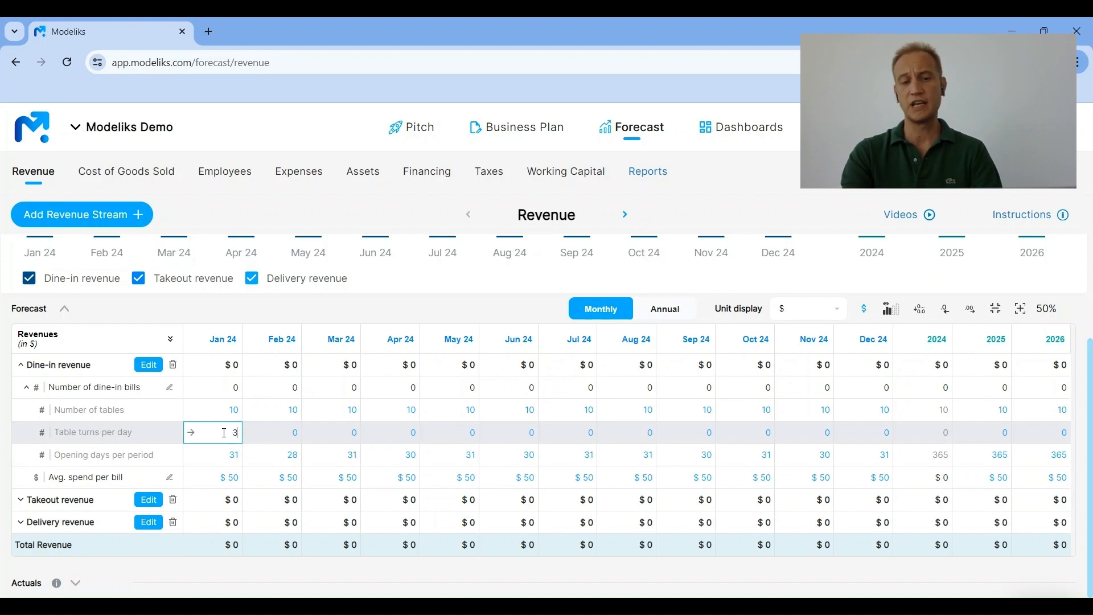
{"action": "key", "text": "Tab"}
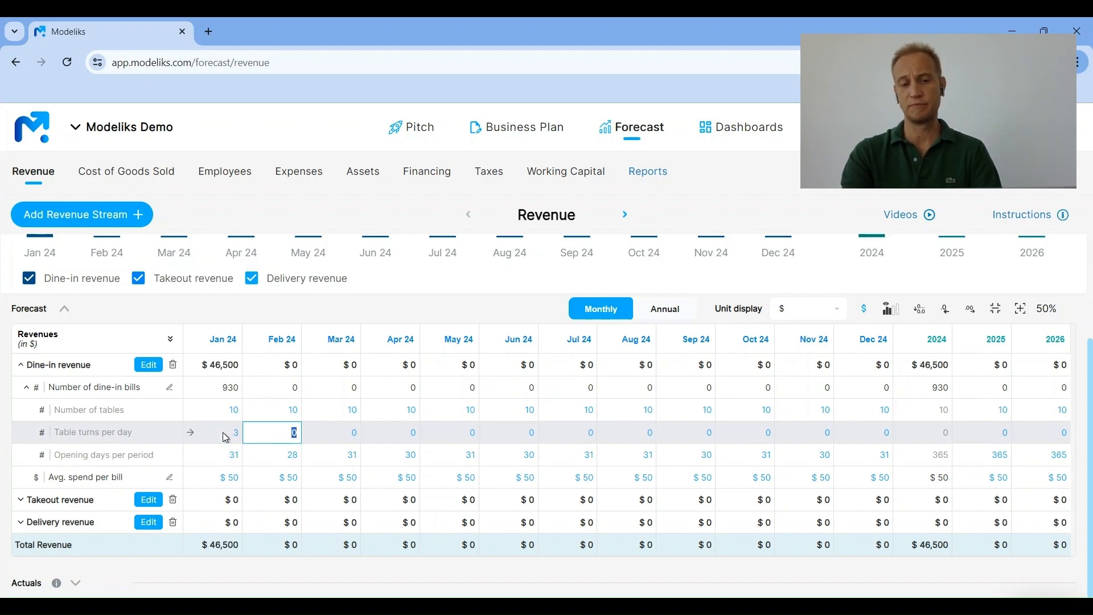
{"action": "left_click", "coordinate": [190, 433]}
{"action": "left_click", "coordinate": [593, 367]}
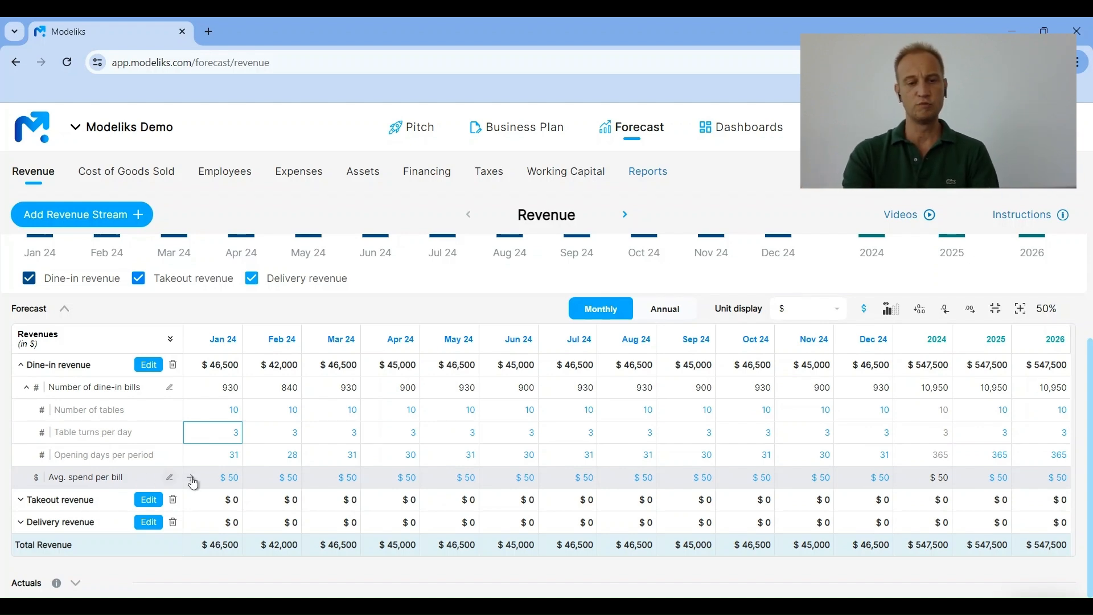
Set the dine-in average spend per bill to $50 for all forecast periods, and collapse the dine-in revenue stream.
{"action": "double_click", "coordinate": [220, 477]}
{"action": "type", "text": "50"}
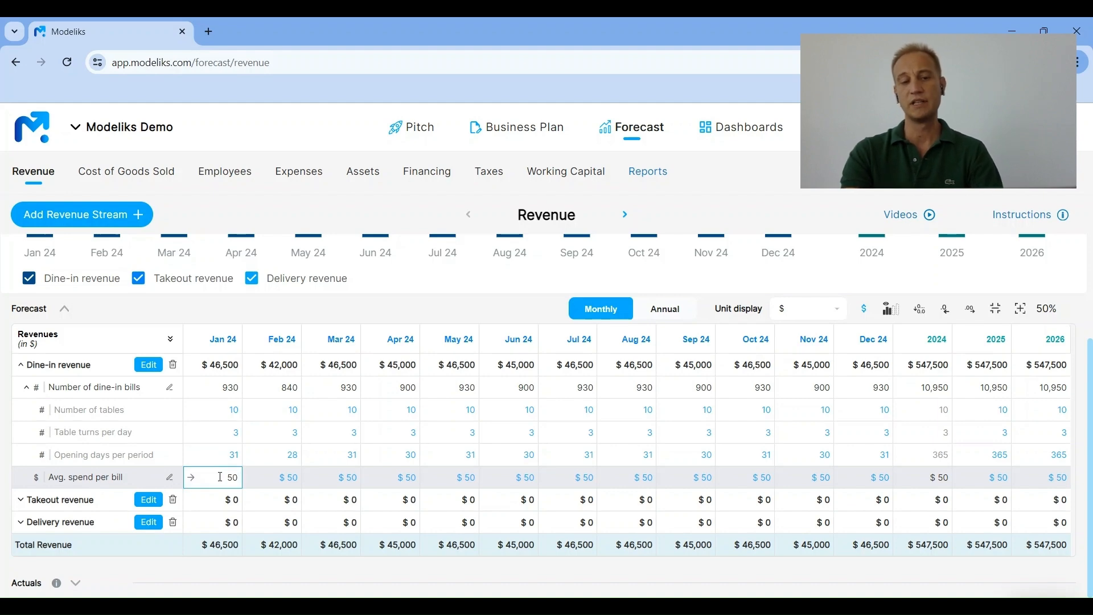
{"action": "key", "text": "Tab"}
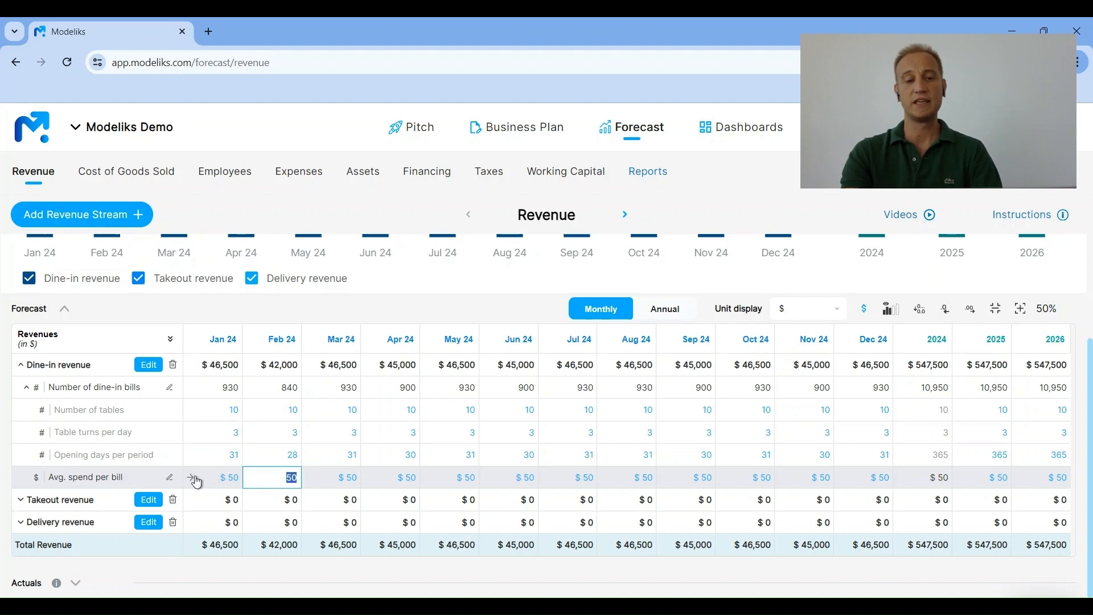
{"action": "left_click", "coordinate": [192, 478]}
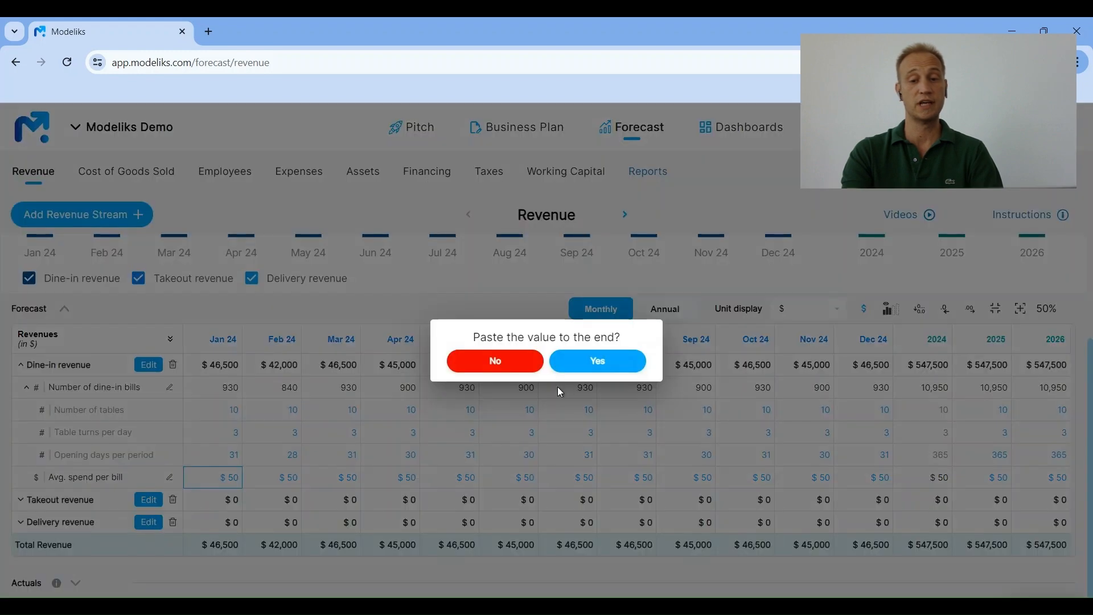
{"action": "left_click", "coordinate": [599, 362]}
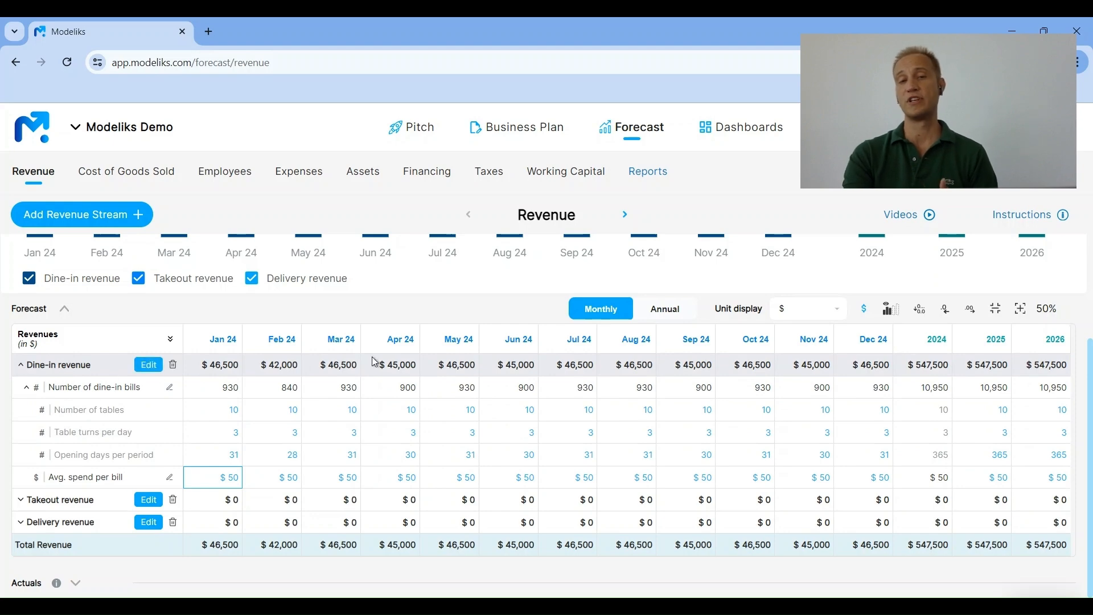
{"action": "left_click", "coordinate": [59, 364]}
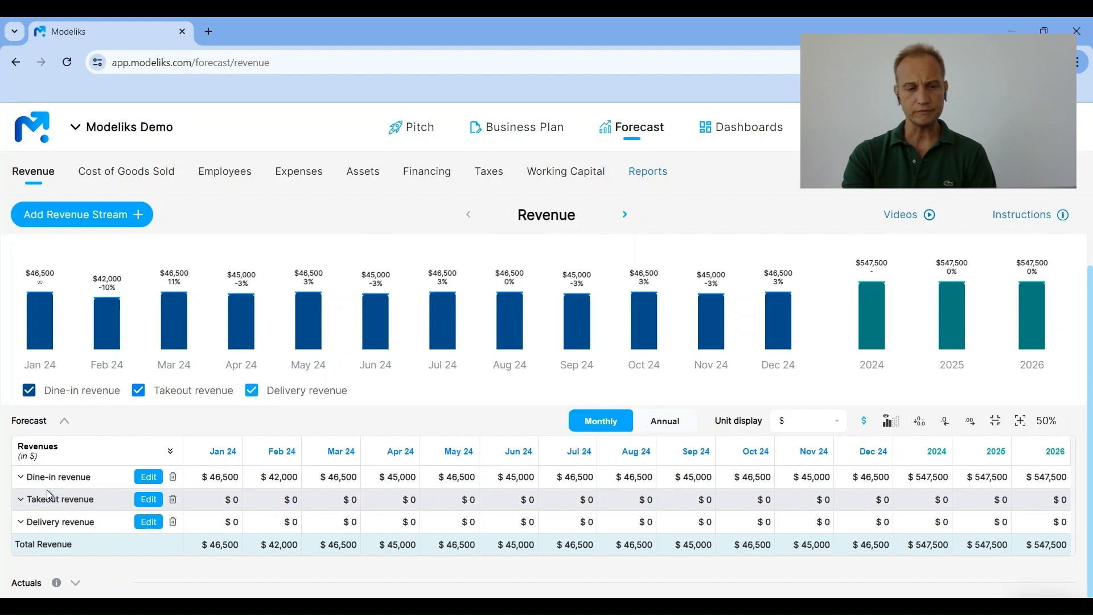
Expand the takeout revenue drivers and set takeout bills as a share of total bills to 10% for all periods.
{"action": "left_click", "coordinate": [64, 499]}
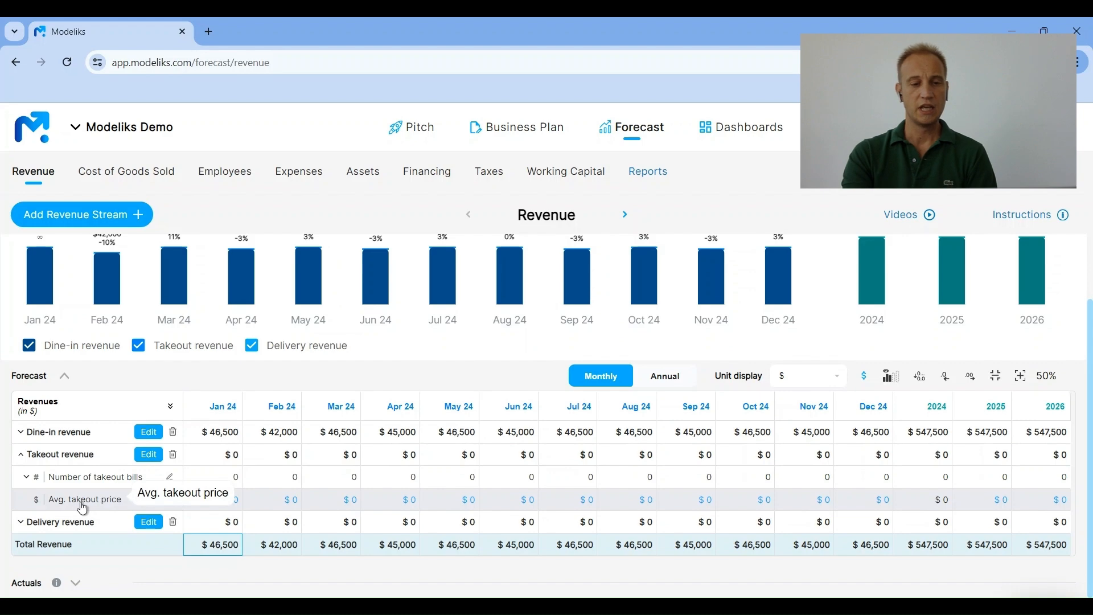
{"action": "left_click", "coordinate": [56, 481]}
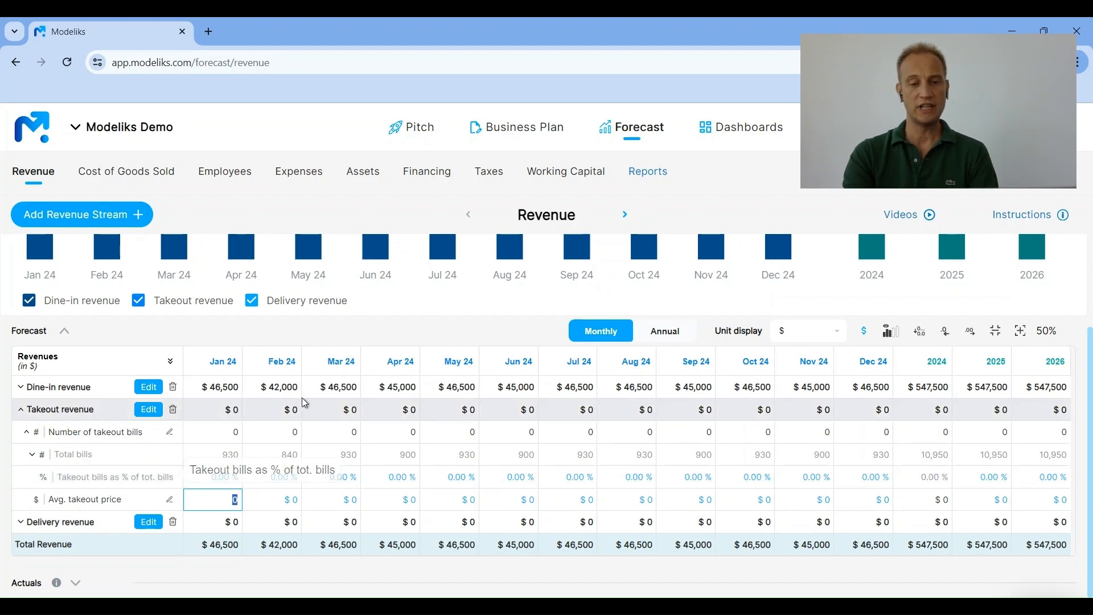
{"action": "left_click", "coordinate": [224, 481]}
{"action": "type", "text": "10"}
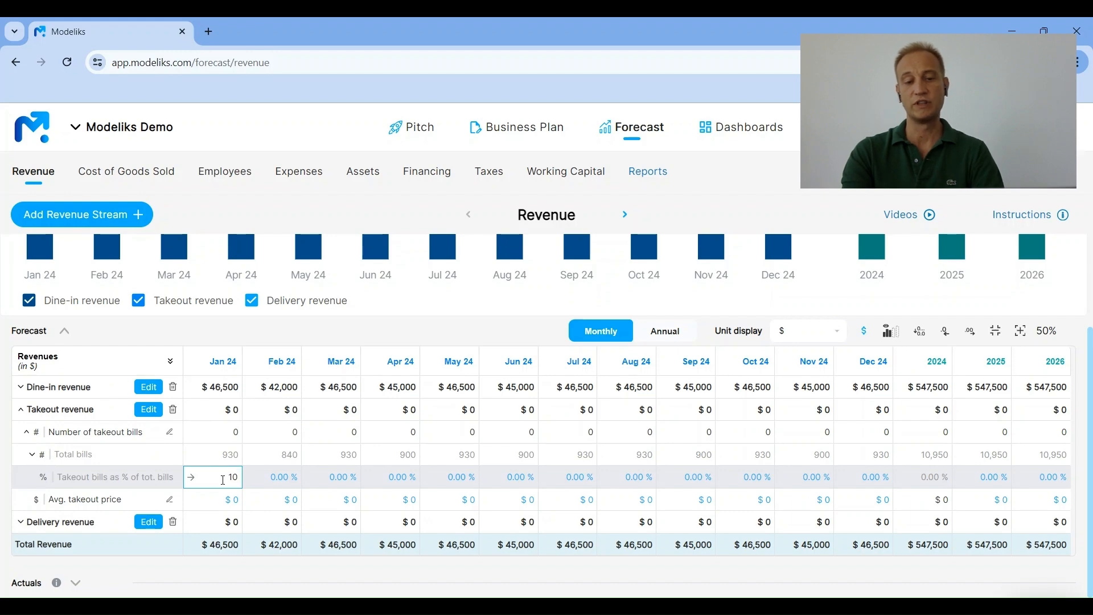
{"action": "key", "text": "Tab"}
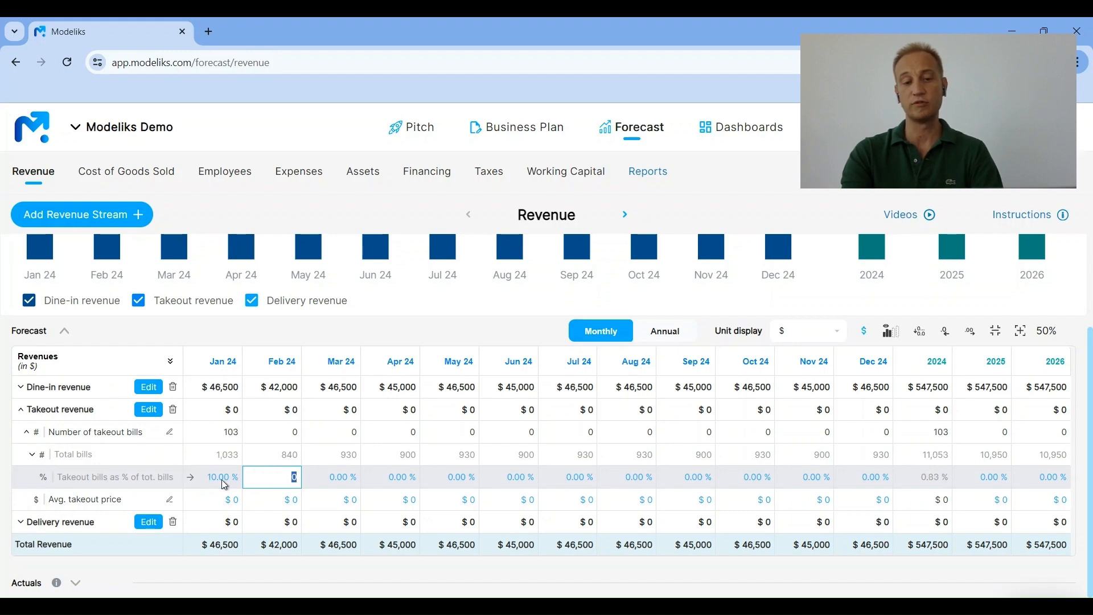
{"action": "left_click", "coordinate": [192, 480]}
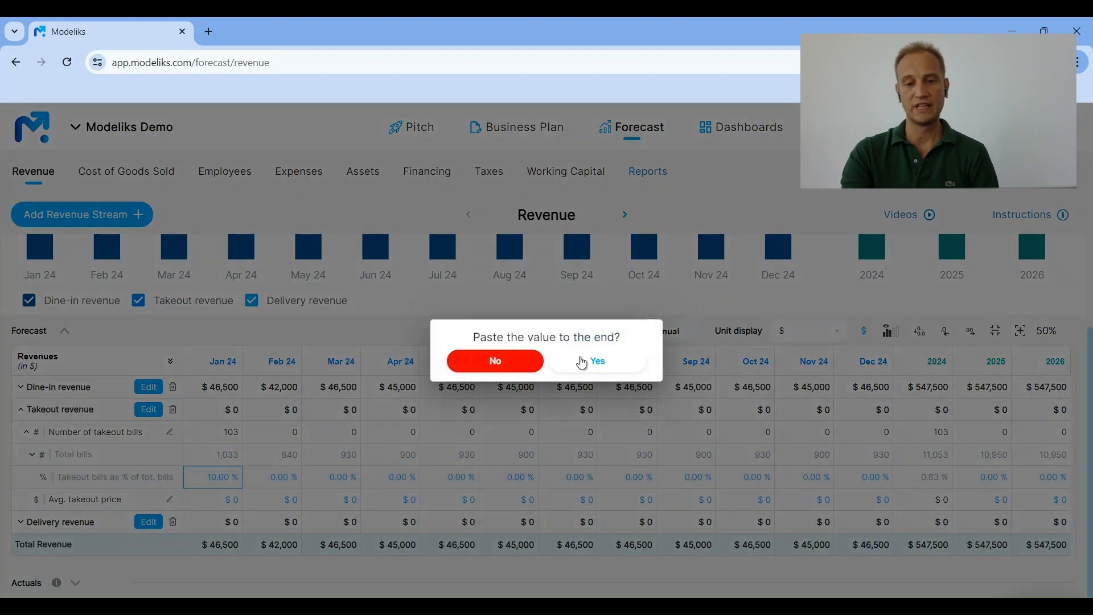
{"action": "left_click", "coordinate": [580, 361]}
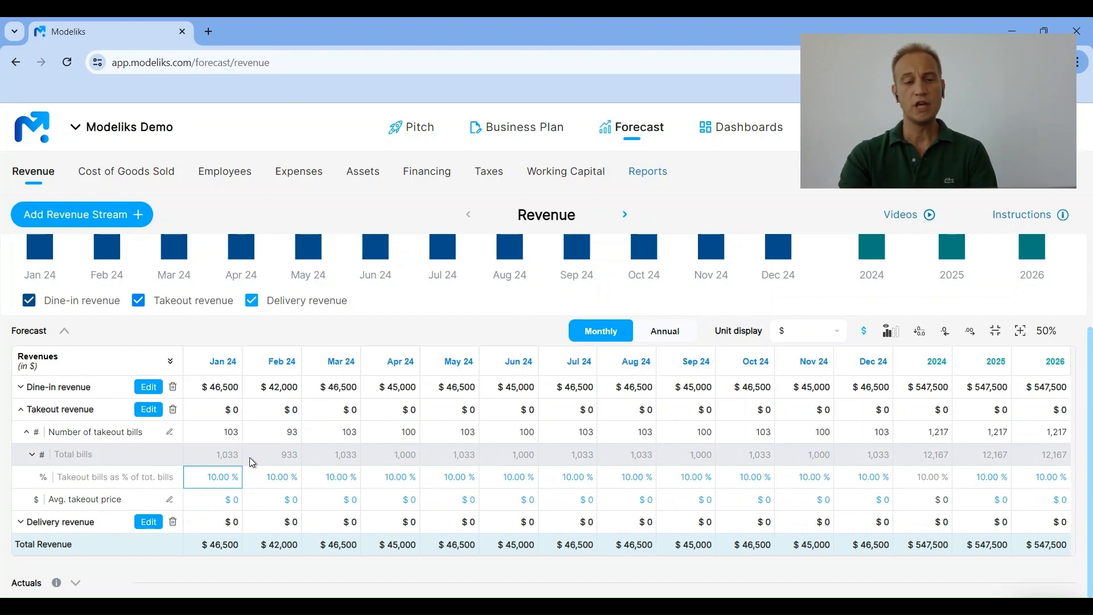
Set the average takeout price to $35 for all forecast periods, and collapse the takeout revenue stream.
{"action": "double_click", "coordinate": [225, 504]}
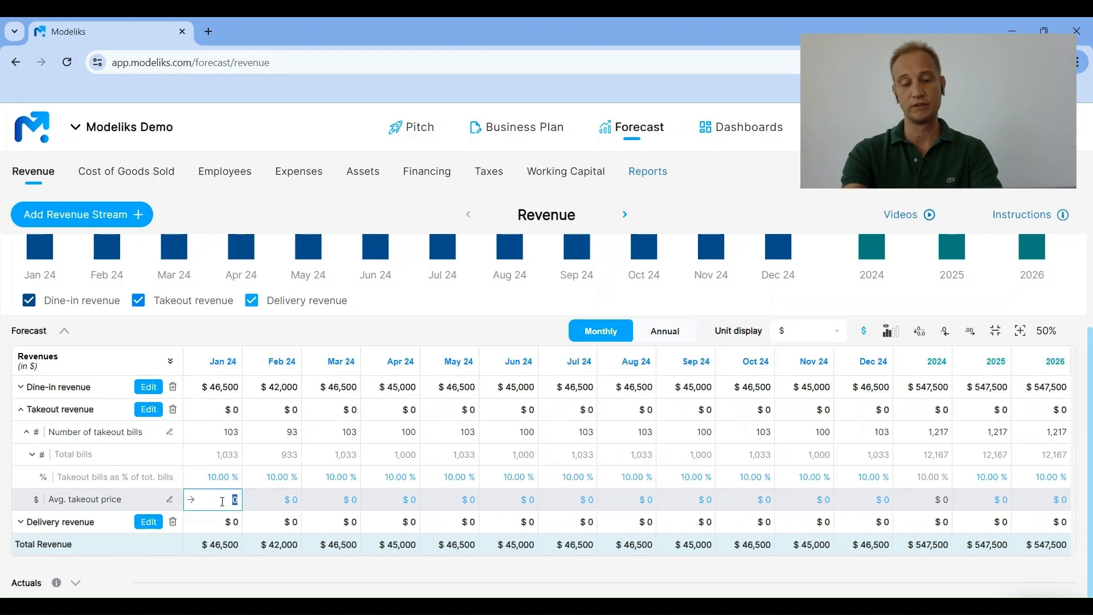
{"action": "type", "text": "35"}
{"action": "key", "text": "Return"}
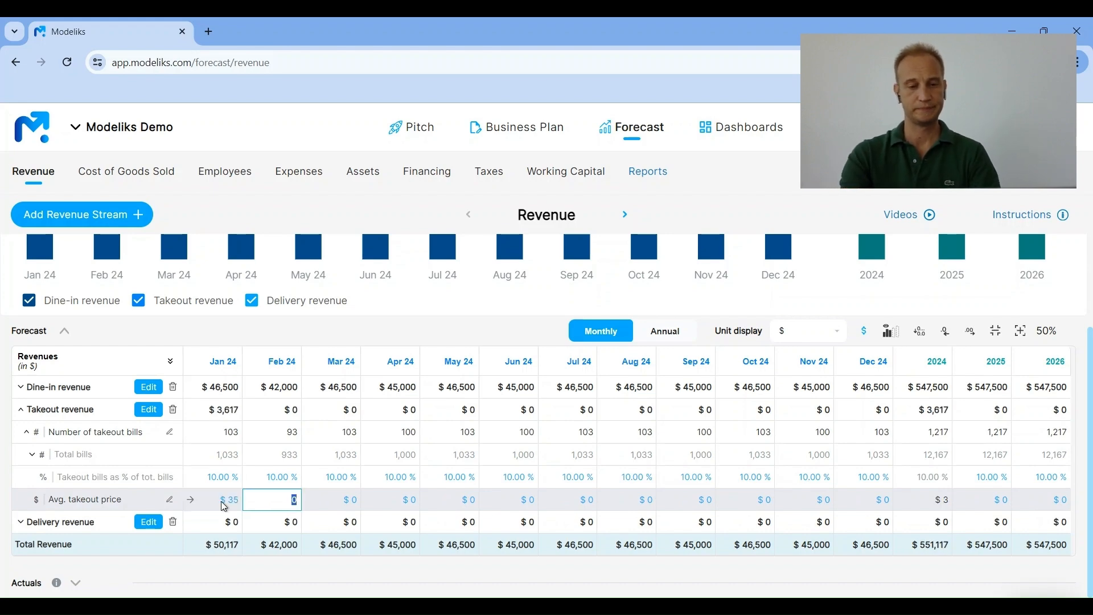
{"action": "left_click", "coordinate": [191, 500]}
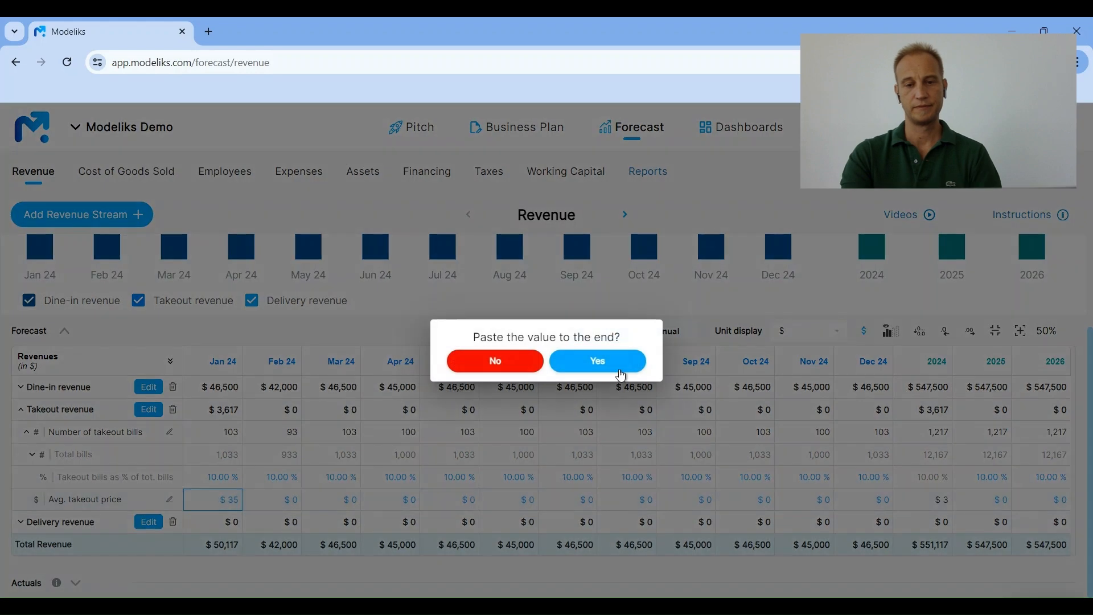
{"action": "left_click", "coordinate": [619, 369]}
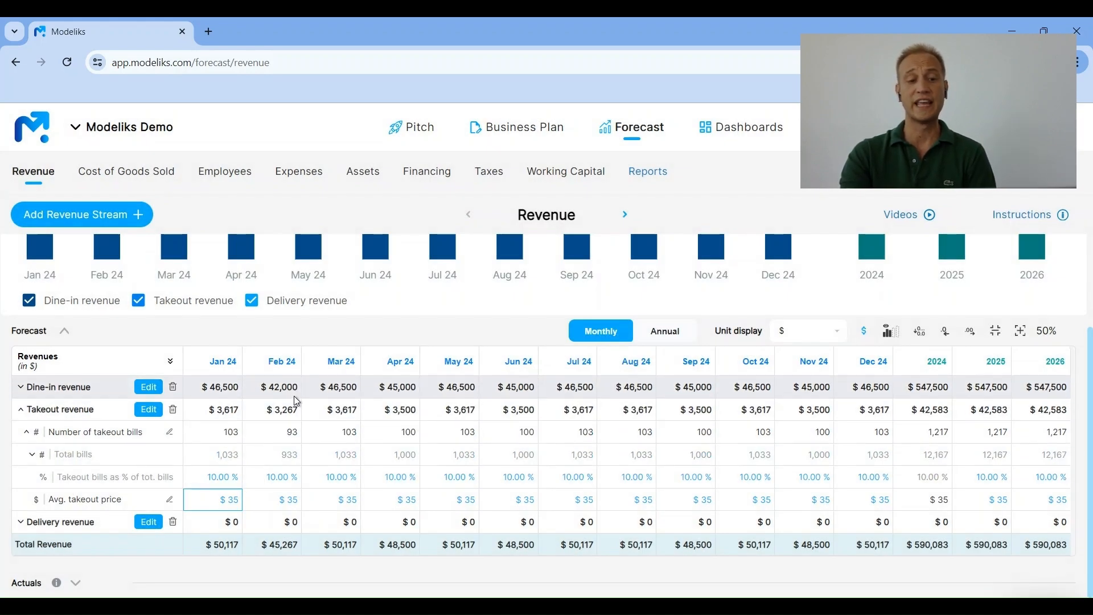
{"action": "left_click", "coordinate": [71, 416]}
Expand the delivery revenue drivers and set delivery bills as a share of total bills to 30% for all periods.
{"action": "left_click", "coordinate": [66, 524]}
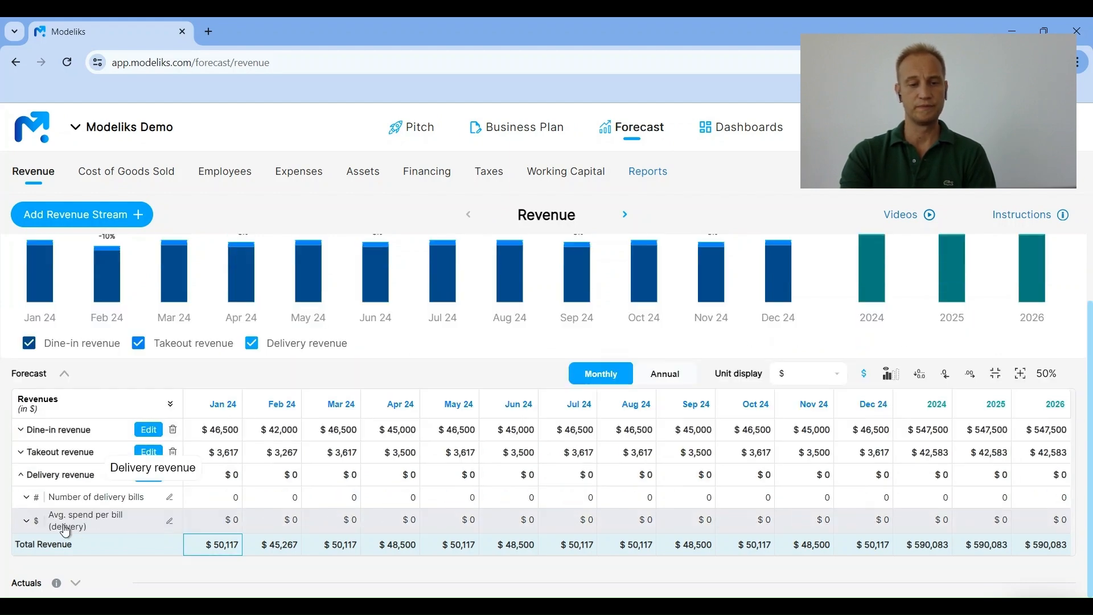
{"action": "left_click", "coordinate": [88, 501]}
{"action": "scroll", "coordinate": [88, 501], "scroll_direction": "down", "scroll_amount": 3}
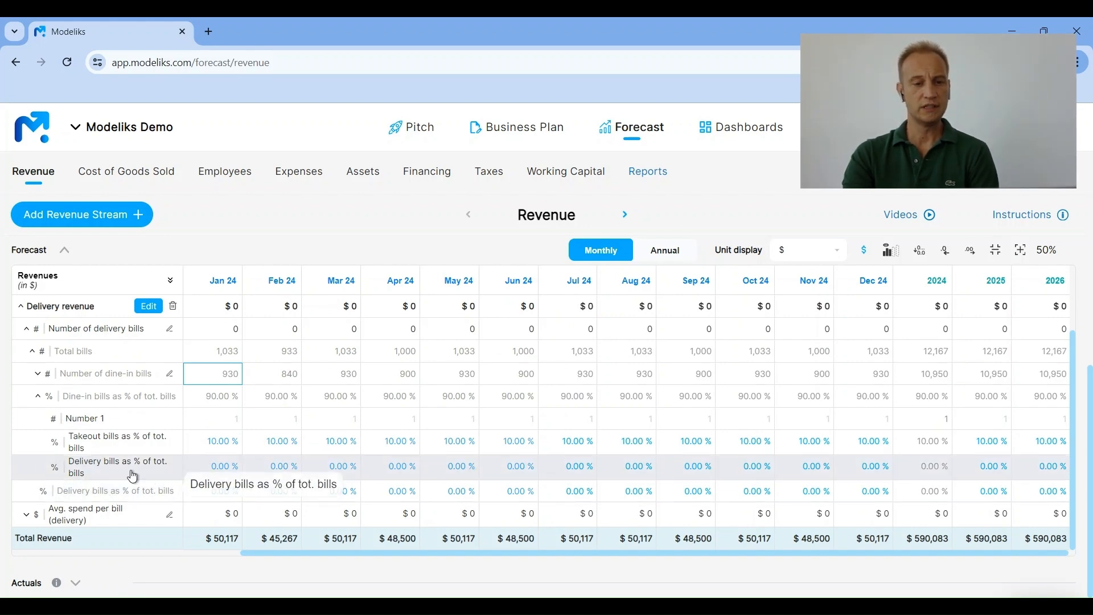
{"action": "left_click", "coordinate": [79, 397]}
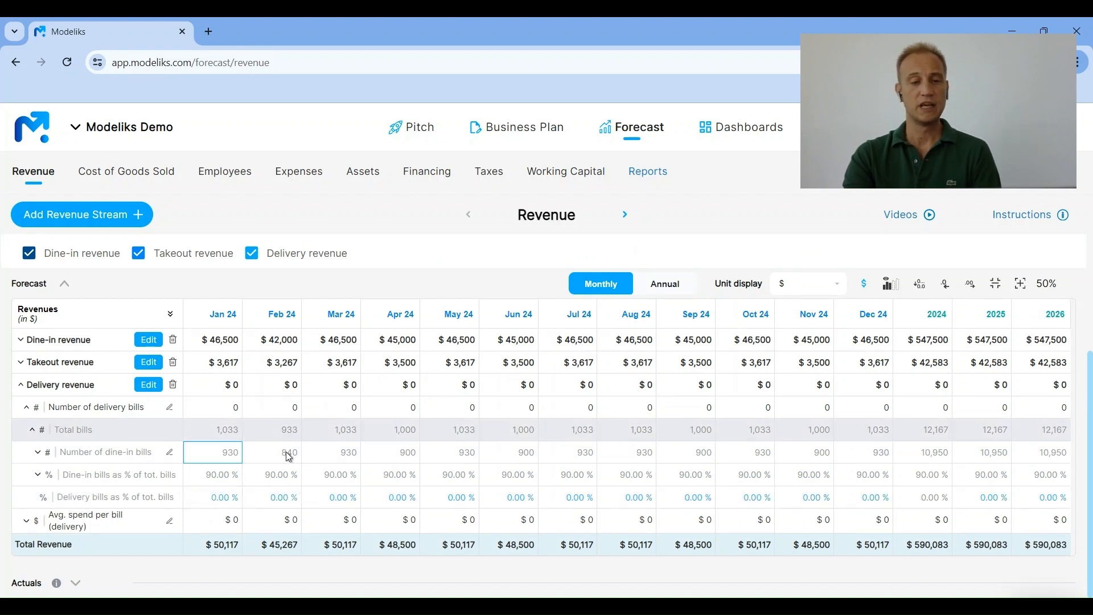
{"action": "double_click", "coordinate": [217, 499]}
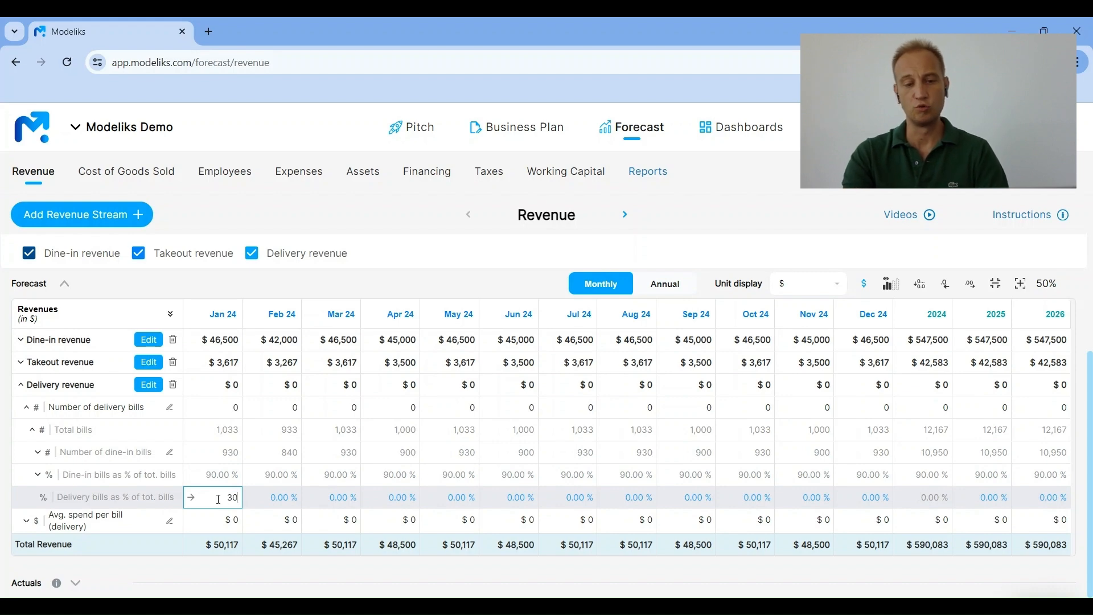
{"action": "key", "text": "Tab"}
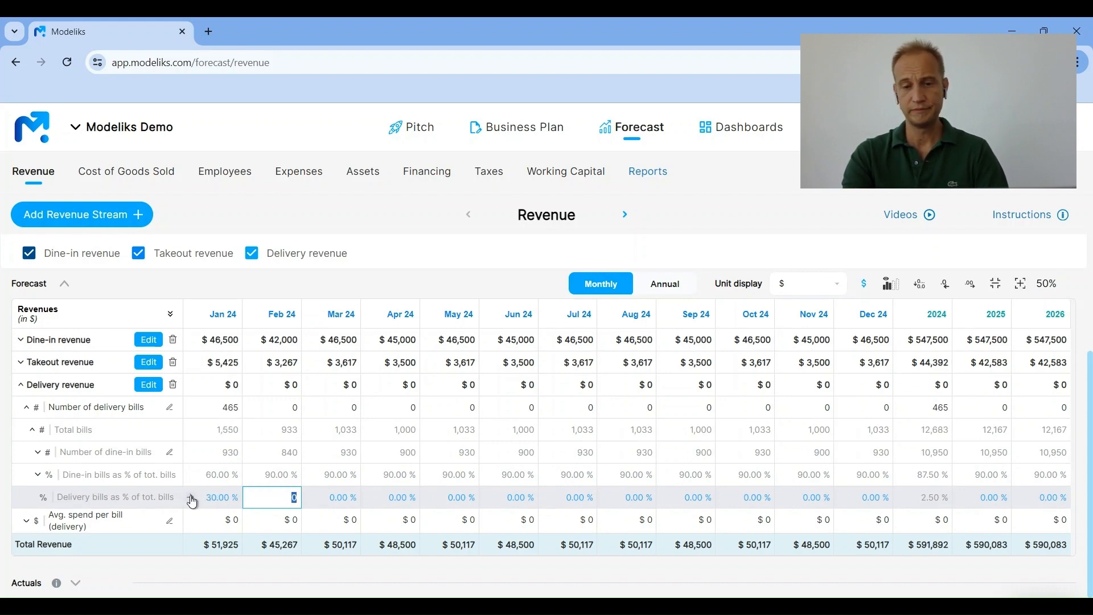
{"action": "left_click", "coordinate": [191, 498]}
{"action": "left_click", "coordinate": [588, 361]}
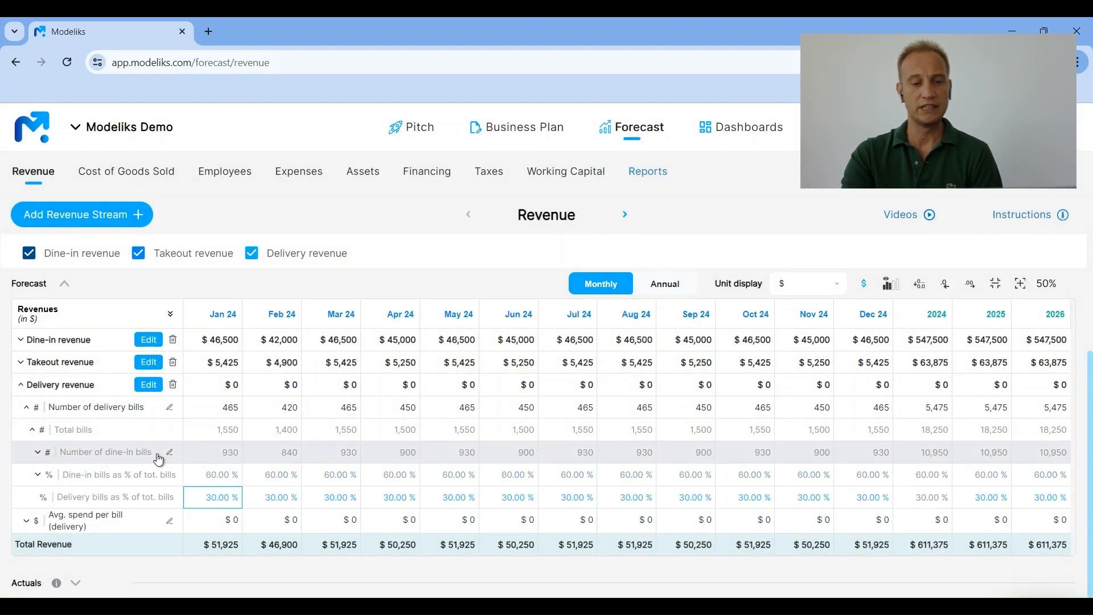
{"action": "left_click", "coordinate": [91, 408]}
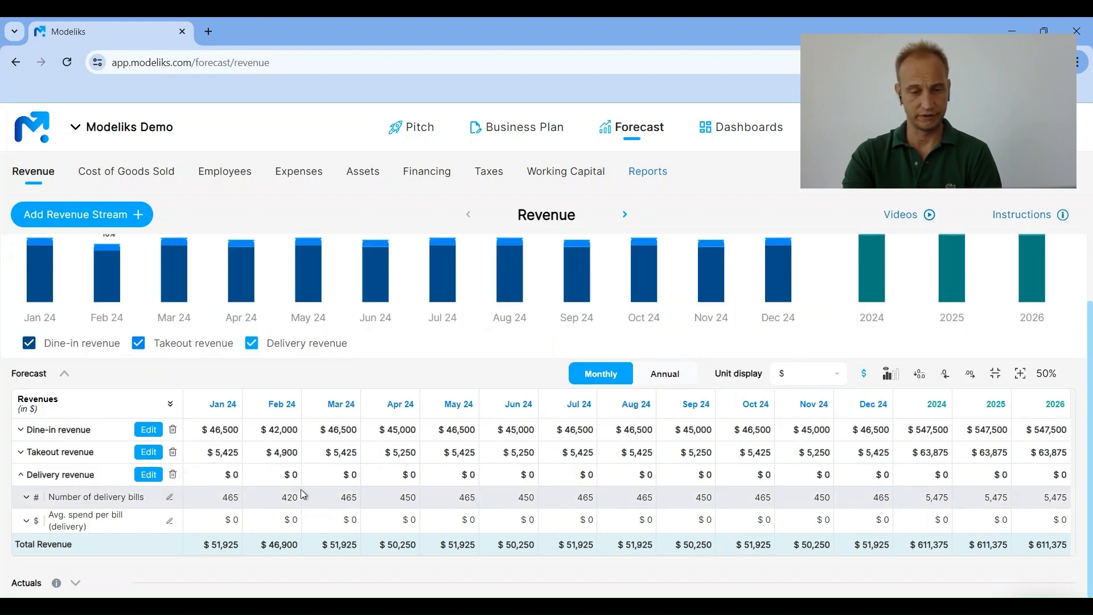
Expand the average spend per delivery bill and set the delivery price to $35 for all forecast periods.
{"action": "left_click", "coordinate": [83, 526]}
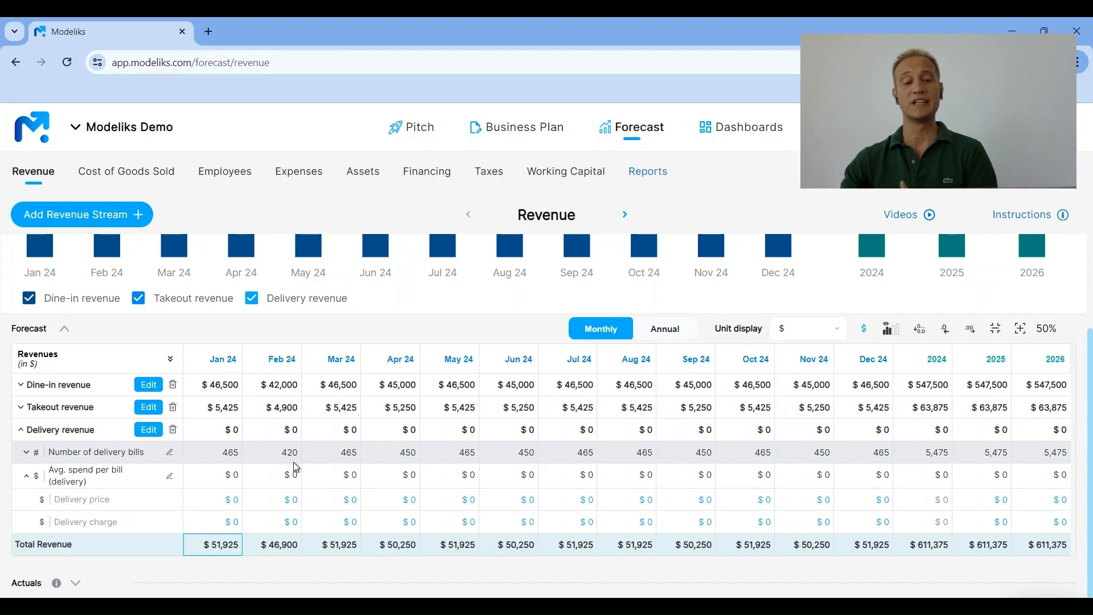
{"action": "left_click", "coordinate": [227, 505]}
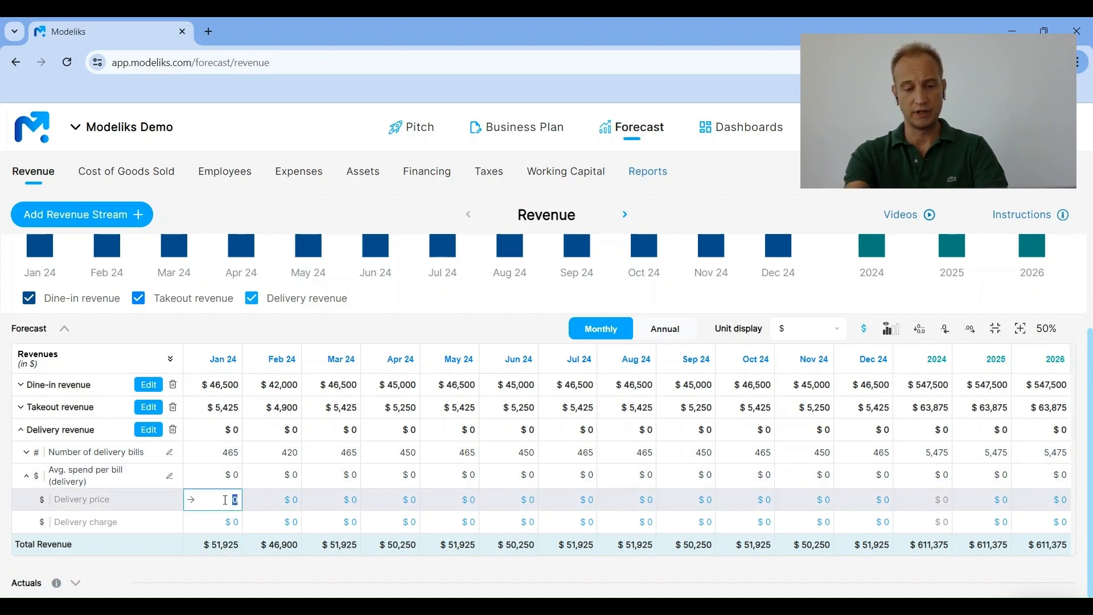
{"action": "type", "text": "35"}
{"action": "key", "text": "Tab"}
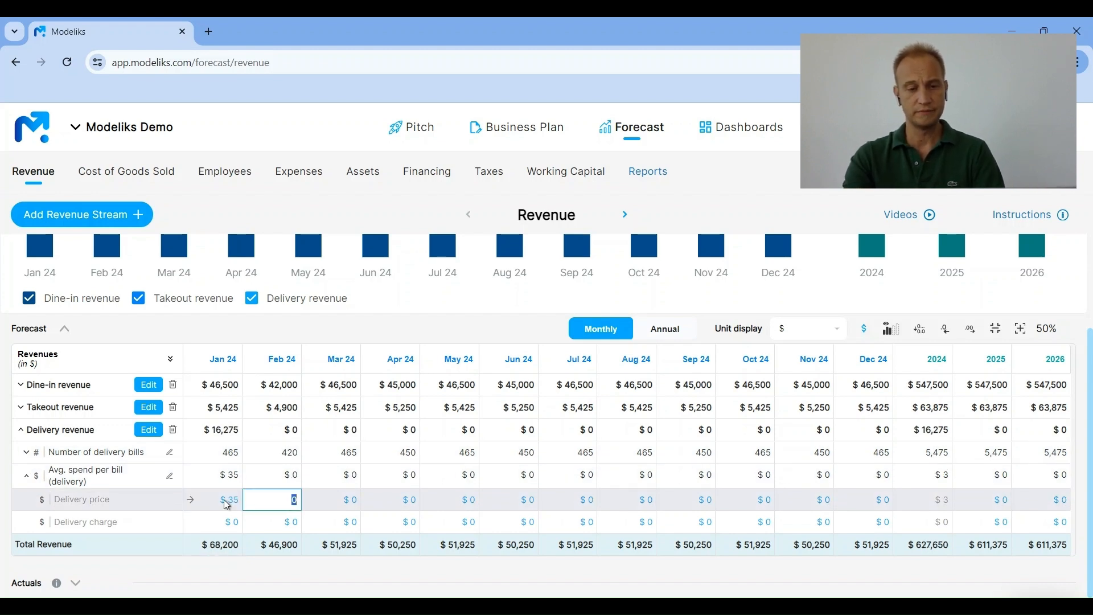
{"action": "left_click", "coordinate": [191, 502]}
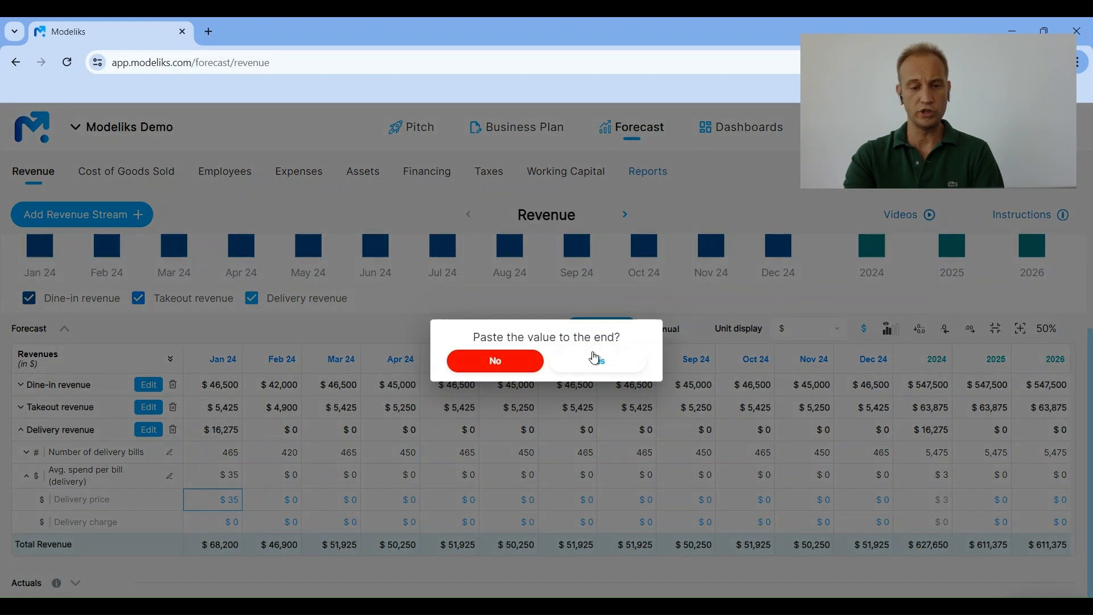
{"action": "left_click", "coordinate": [595, 358]}
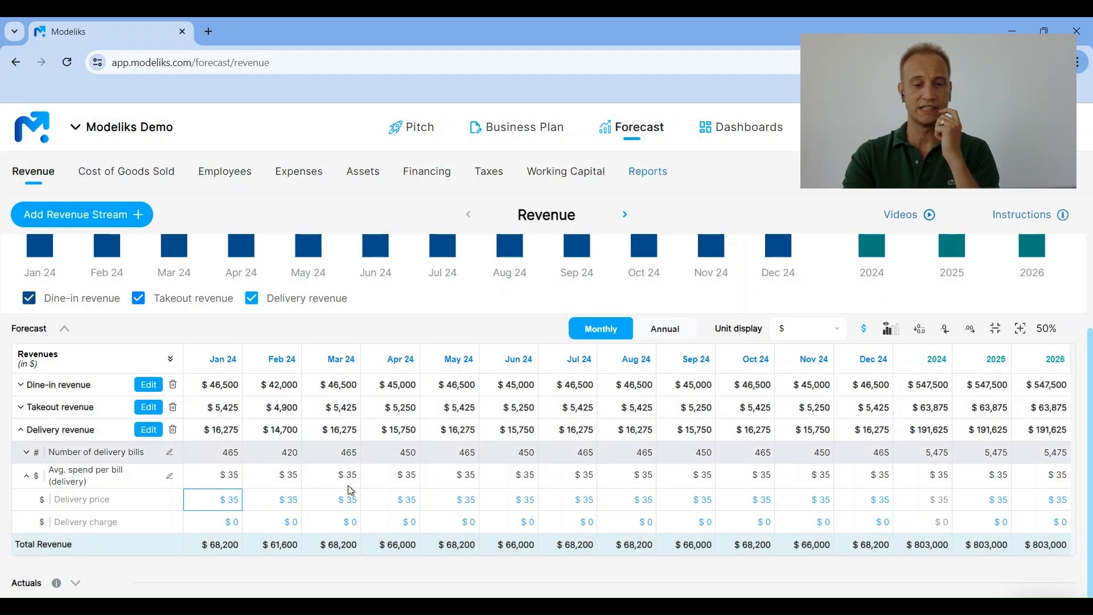
Set the delivery charge to $5 for all forecast periods, and collapse the delivery revenue stream.
{"action": "left_click", "coordinate": [223, 525]}
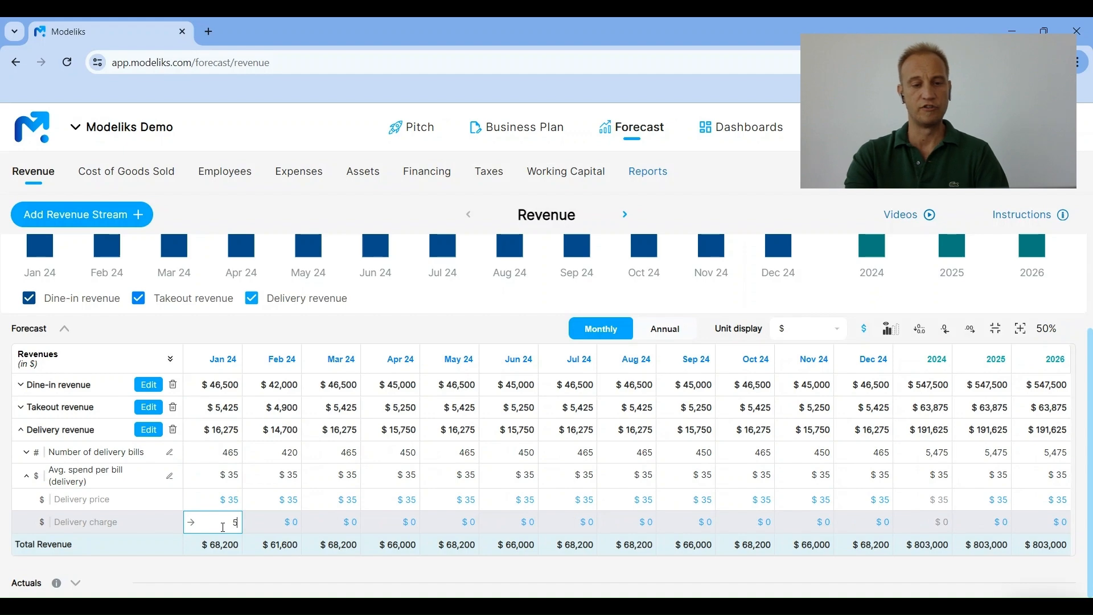
{"action": "type", "text": "5"}
{"action": "key", "text": "Tab"}
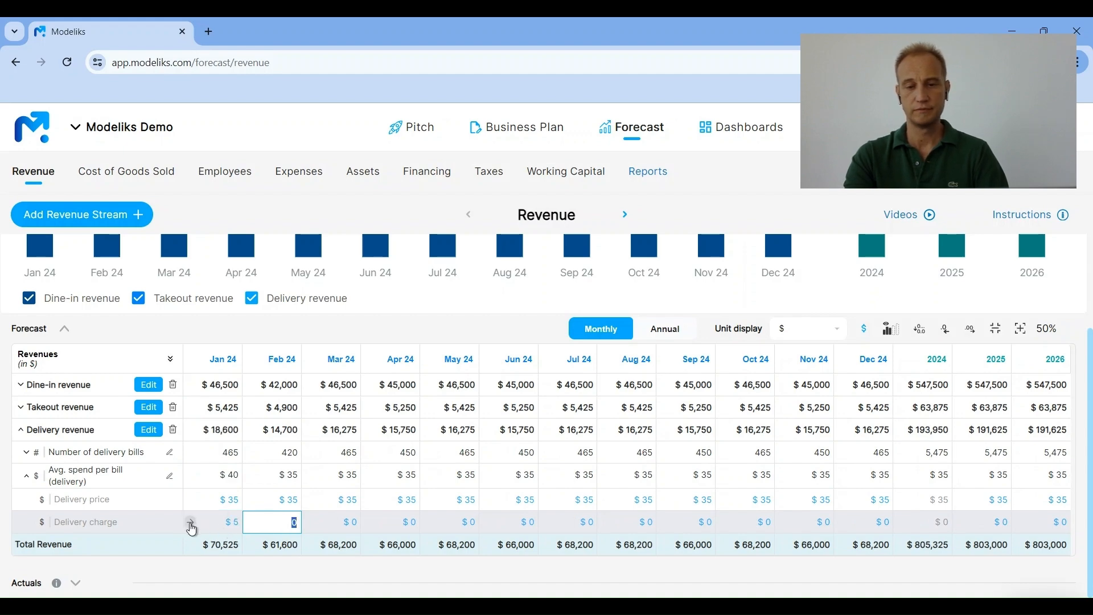
{"action": "left_click", "coordinate": [191, 523]}
{"action": "left_click", "coordinate": [595, 359]}
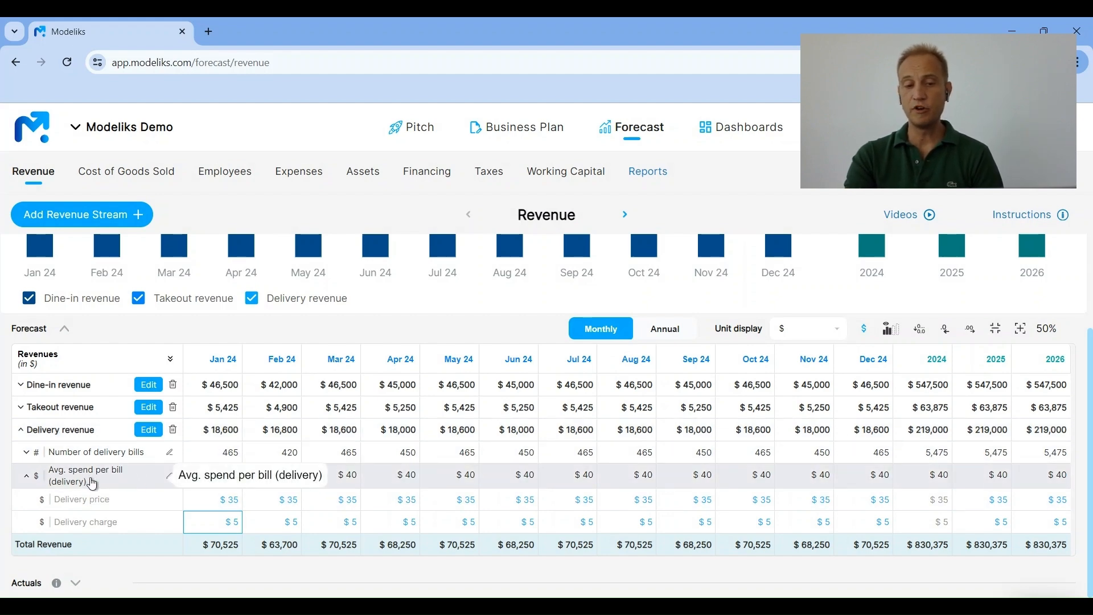
{"action": "left_click", "coordinate": [81, 438]}
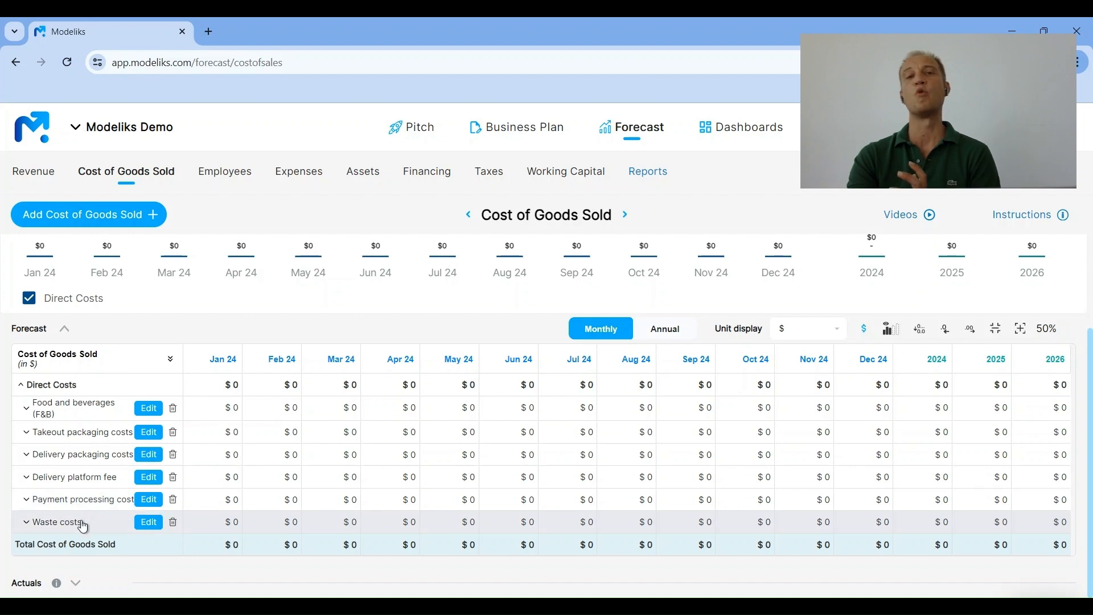
In Cost of Goods Sold, set the food and beverage cost to 30% of total revenue for all periods, and collapse that cost item.
{"action": "left_click", "coordinate": [68, 417]}
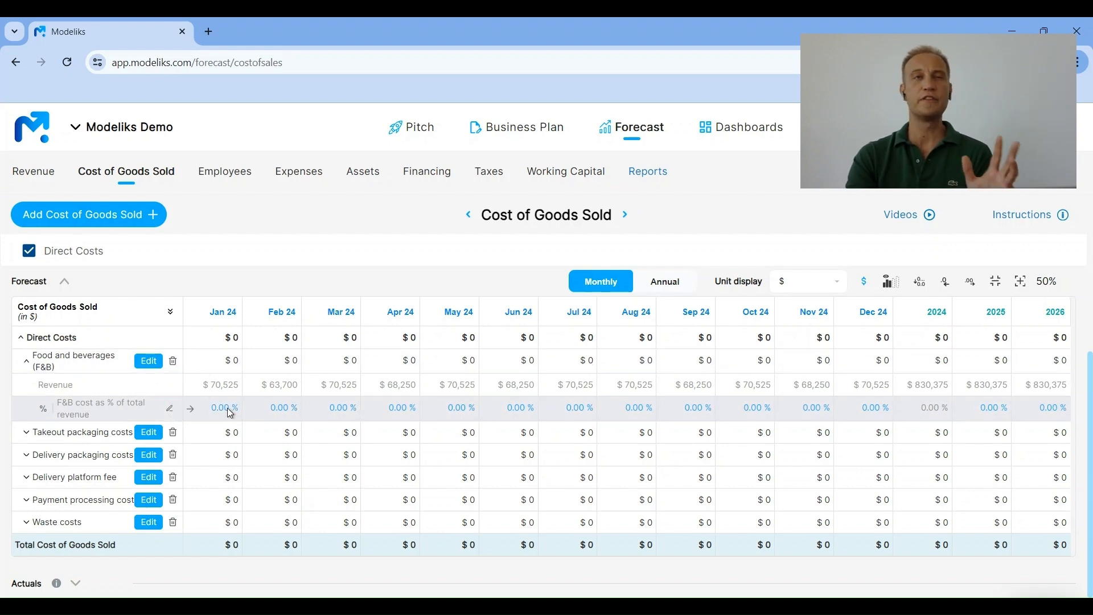
{"action": "left_click", "coordinate": [227, 409]}
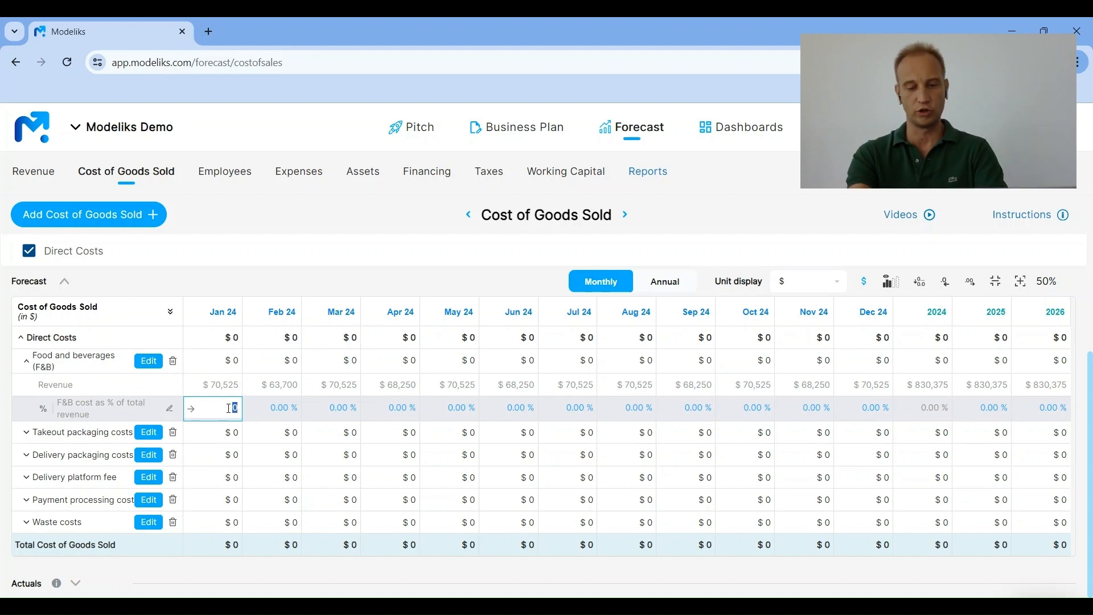
{"action": "type", "text": "30"}
{"action": "key", "text": "Tab"}
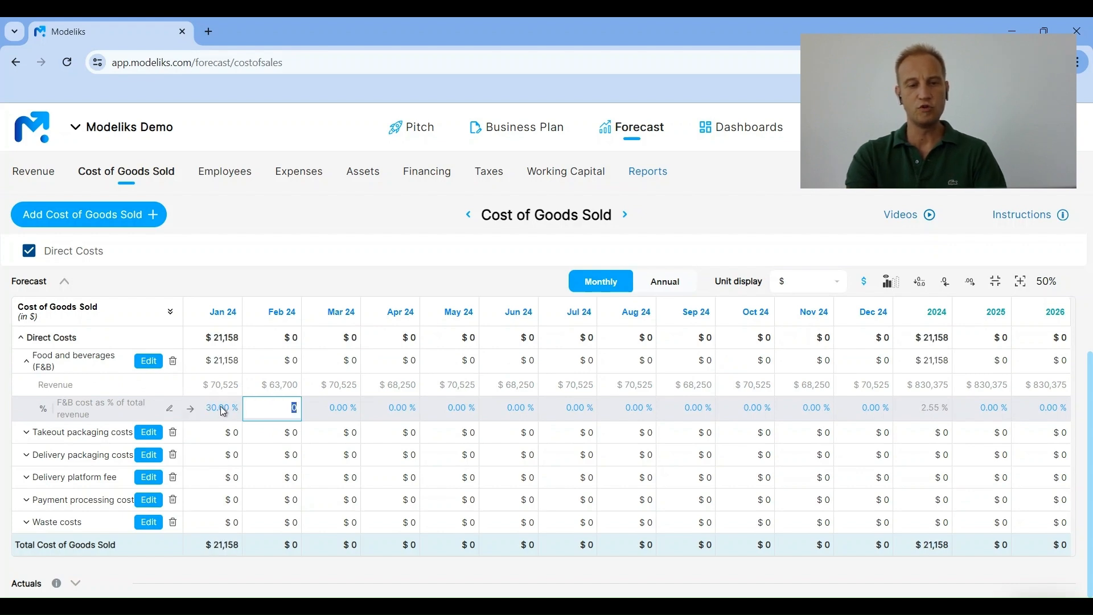
{"action": "left_click", "coordinate": [190, 411]}
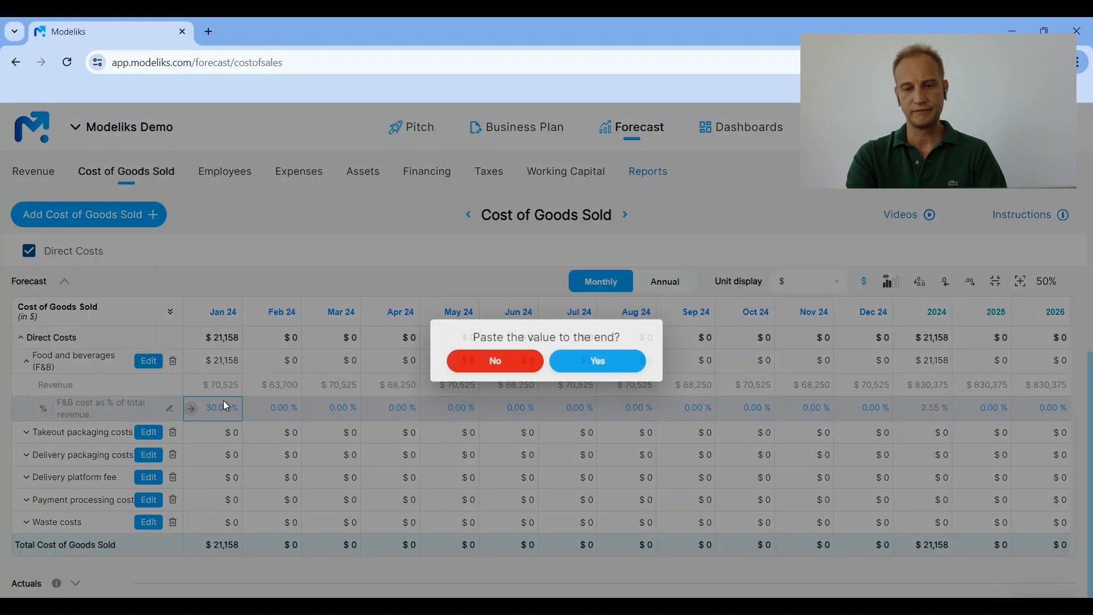
{"action": "left_click", "coordinate": [558, 371]}
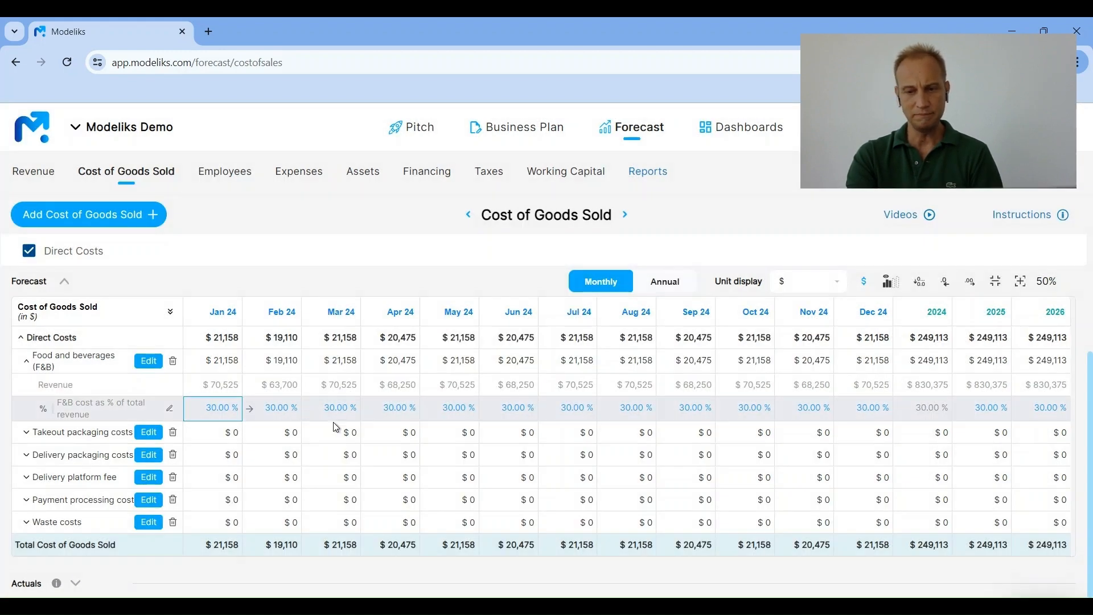
{"action": "left_click", "coordinate": [66, 360]}
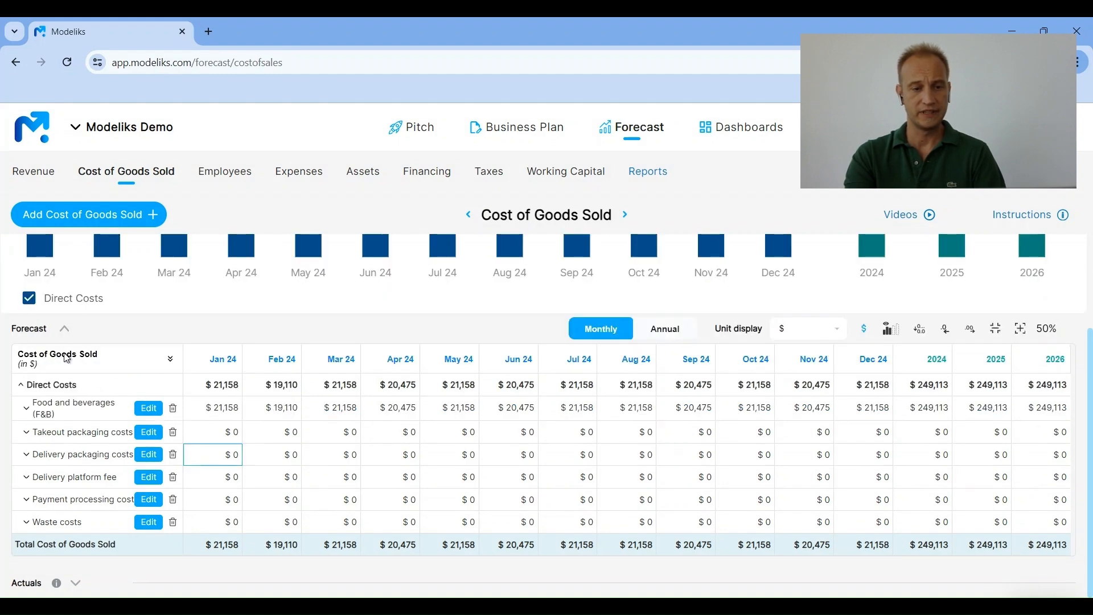
Set the takeout packaging cost per bill to $1 for all forecast periods, and collapse the takeout packaging costs.
{"action": "left_click", "coordinate": [84, 438]}
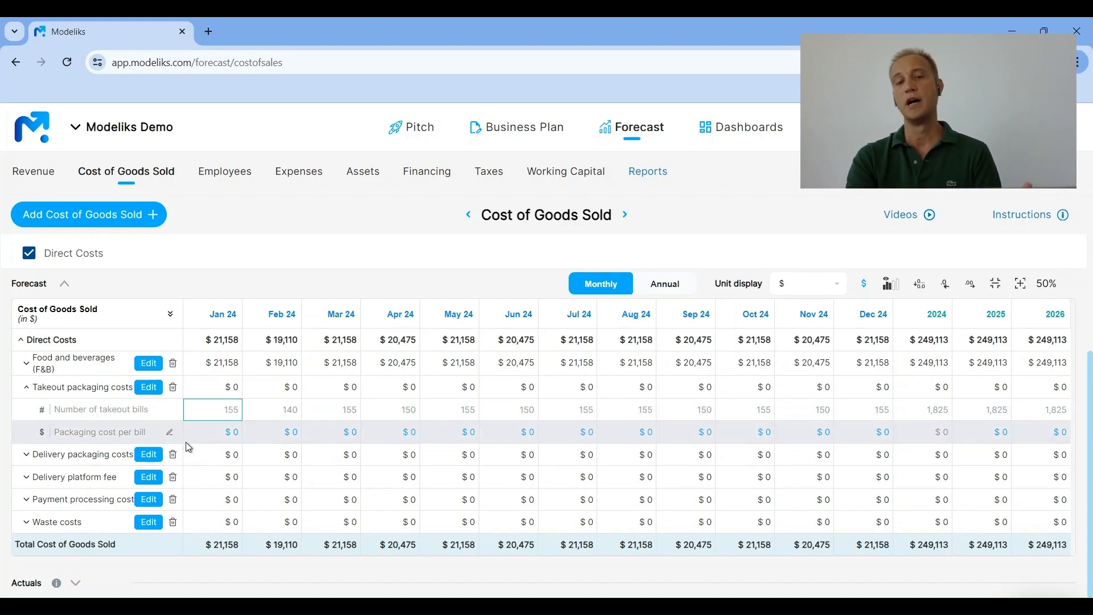
{"action": "left_click", "coordinate": [230, 432]}
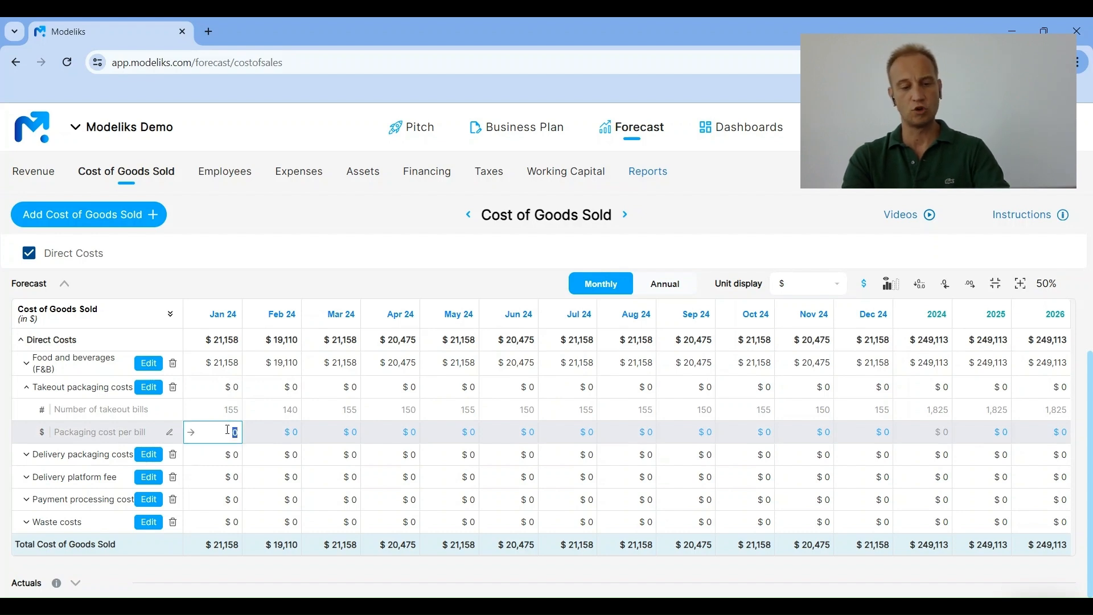
{"action": "type", "text": "1"}
{"action": "key", "text": "Tab"}
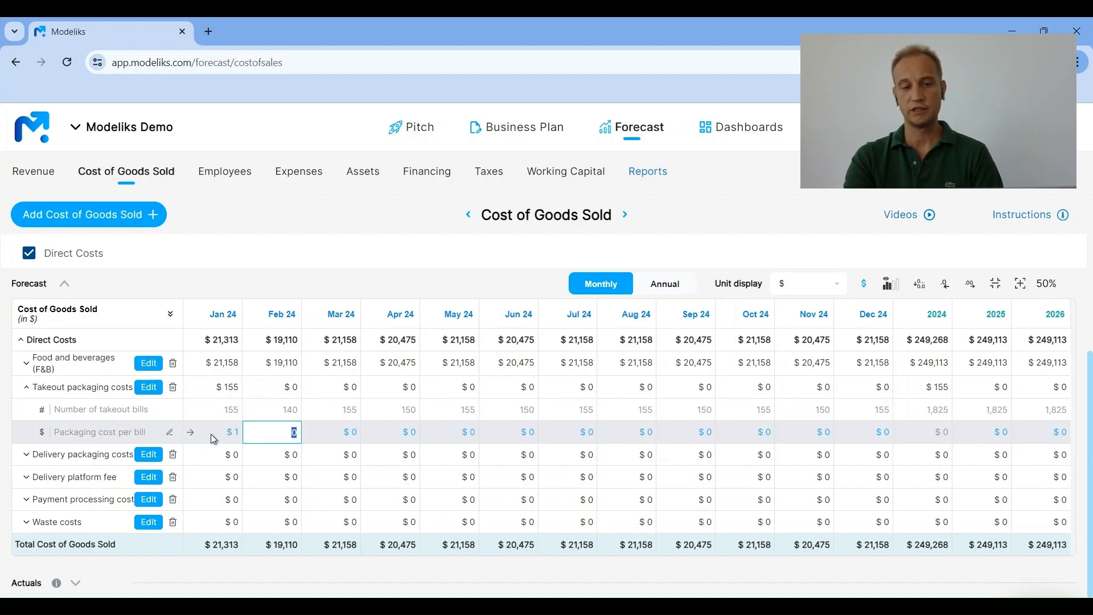
{"action": "left_click", "coordinate": [191, 433]}
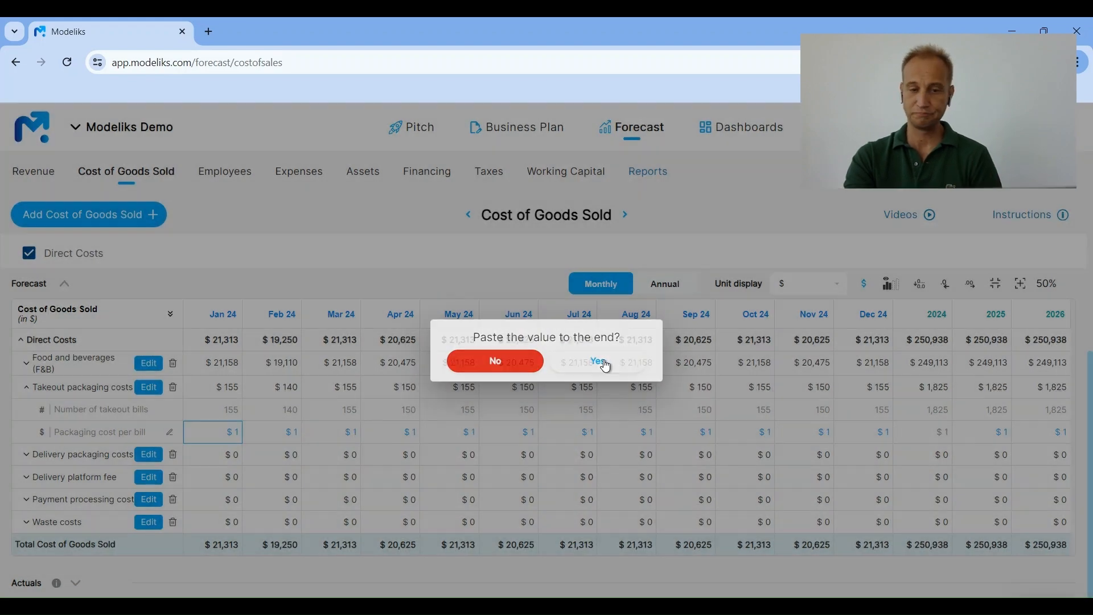
{"action": "left_click", "coordinate": [606, 366]}
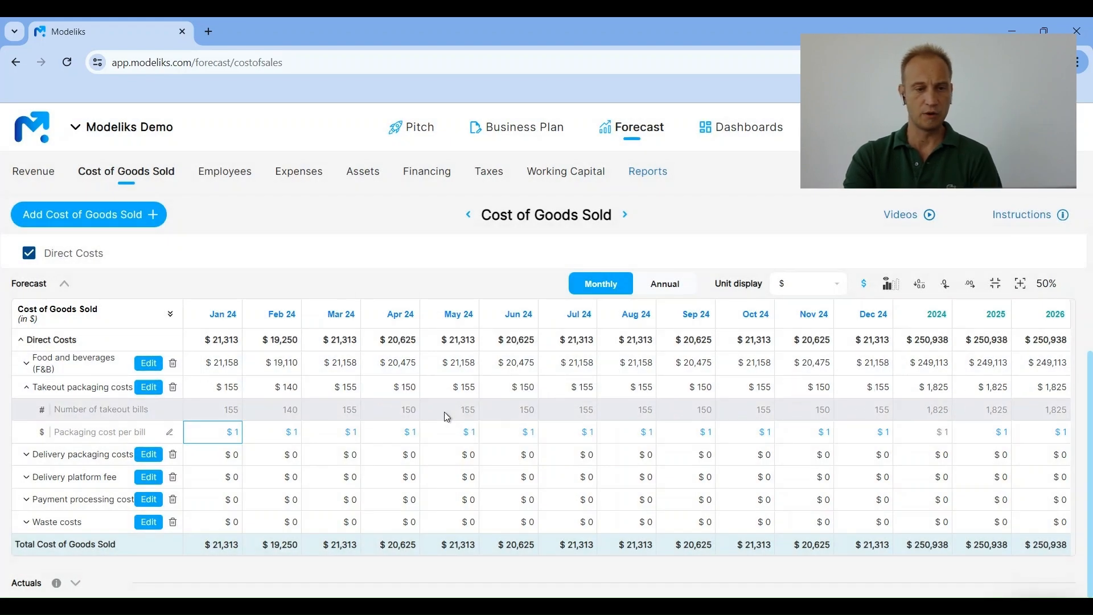
{"action": "left_click", "coordinate": [108, 397]}
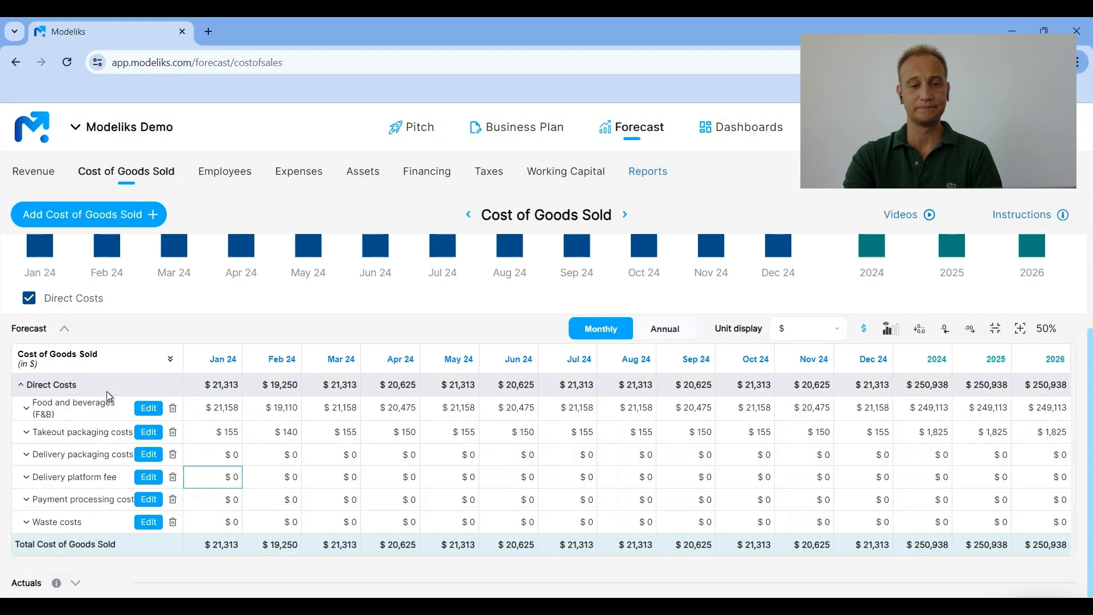
Set the delivery packaging cost per bill to $1 for all forecast periods, and collapse the delivery packaging costs.
{"action": "left_click", "coordinate": [83, 454]}
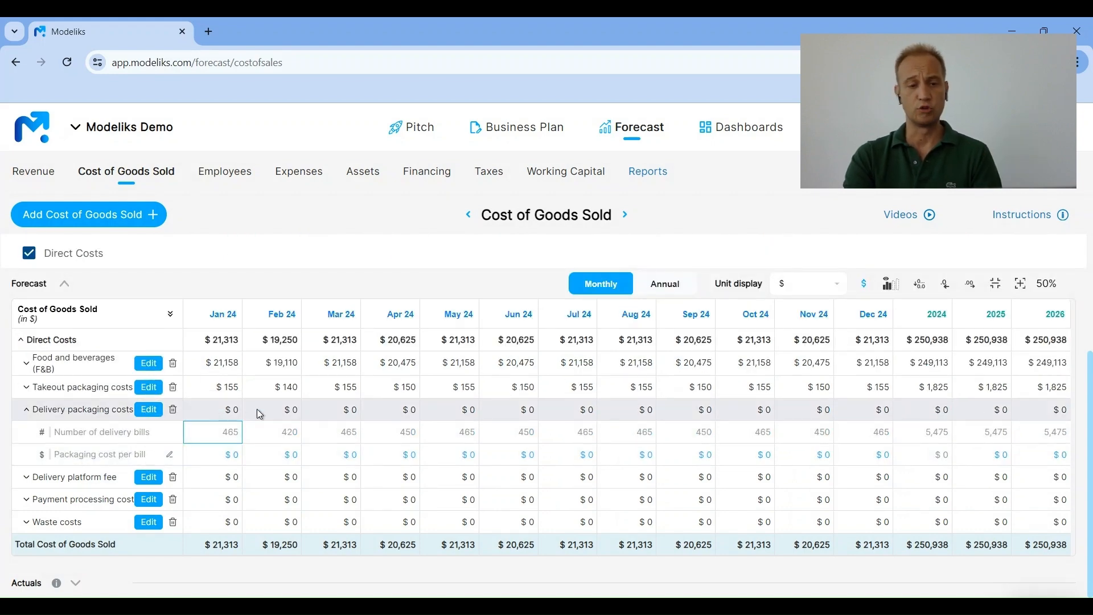
{"action": "double_click", "coordinate": [222, 456]}
{"action": "type", "text": "1"}
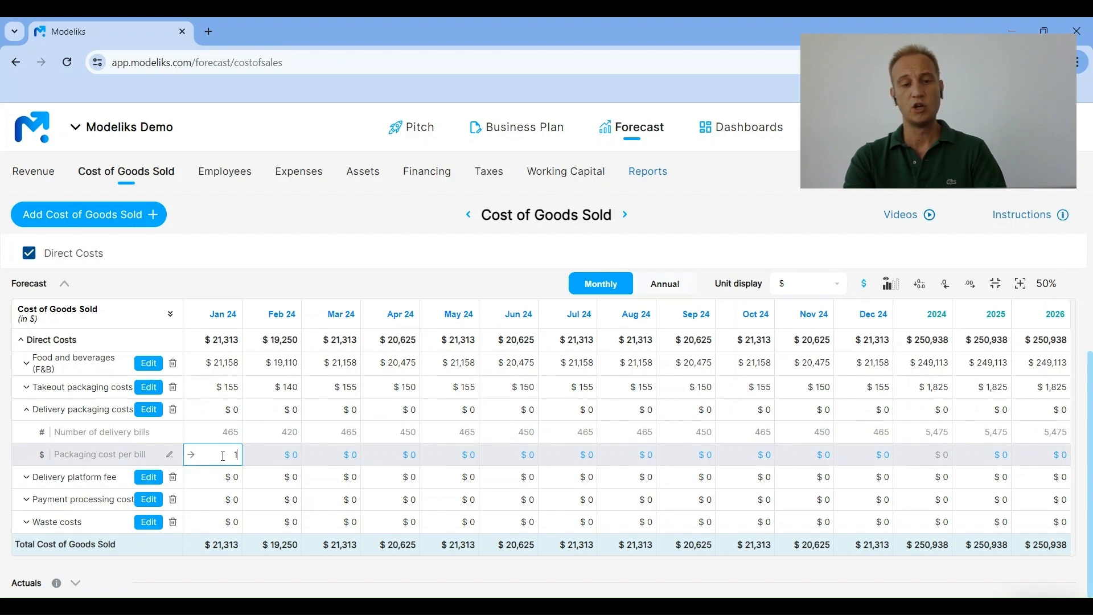
{"action": "key", "text": "Tab"}
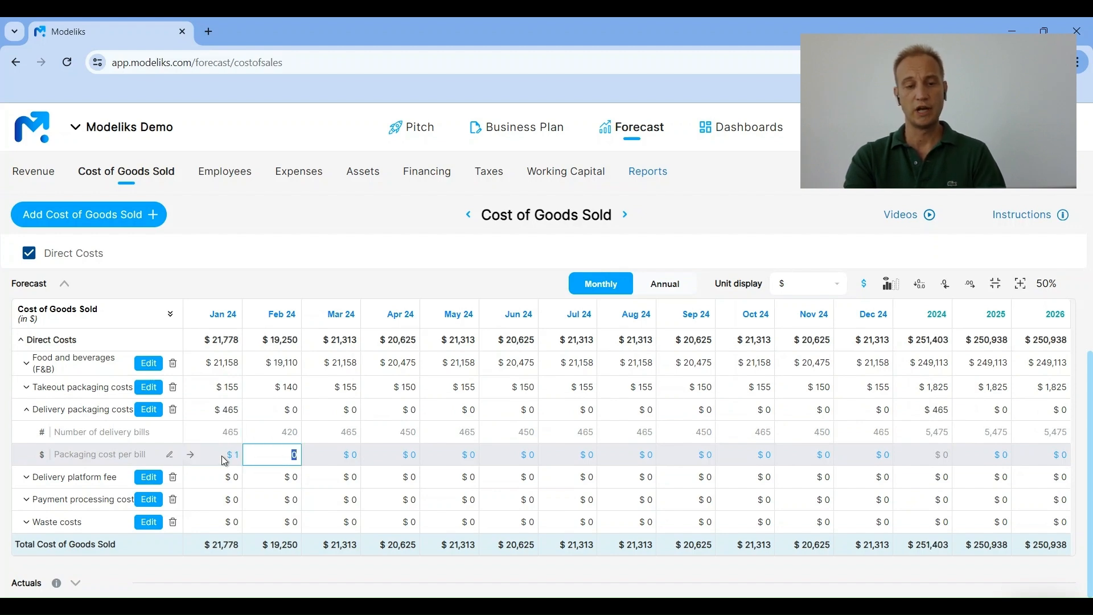
{"action": "left_click", "coordinate": [192, 457]}
{"action": "left_click", "coordinate": [579, 369]}
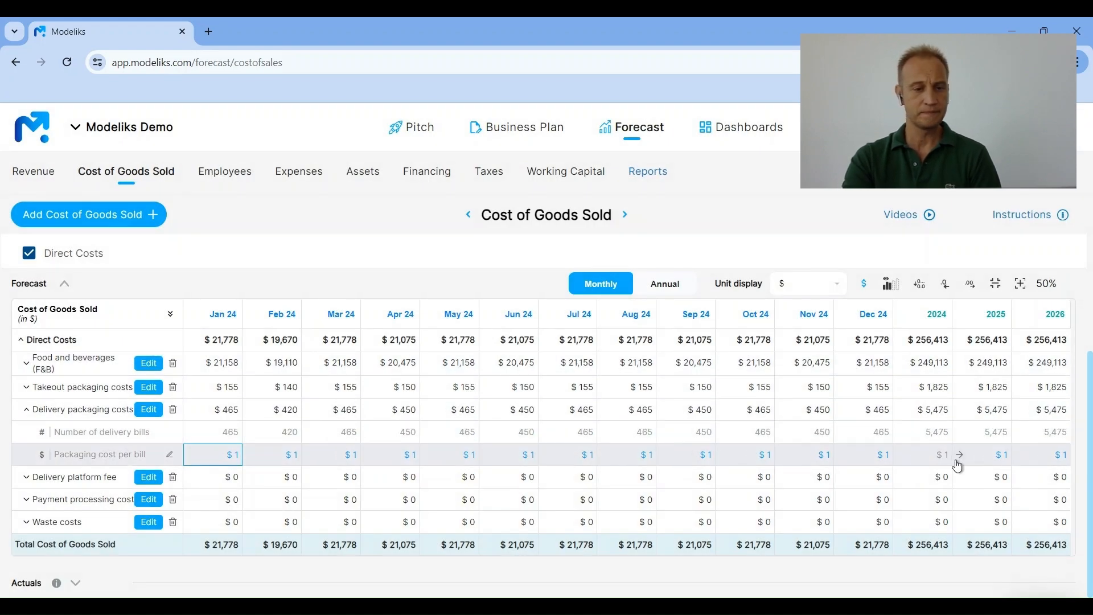
{"action": "left_click", "coordinate": [74, 420]}
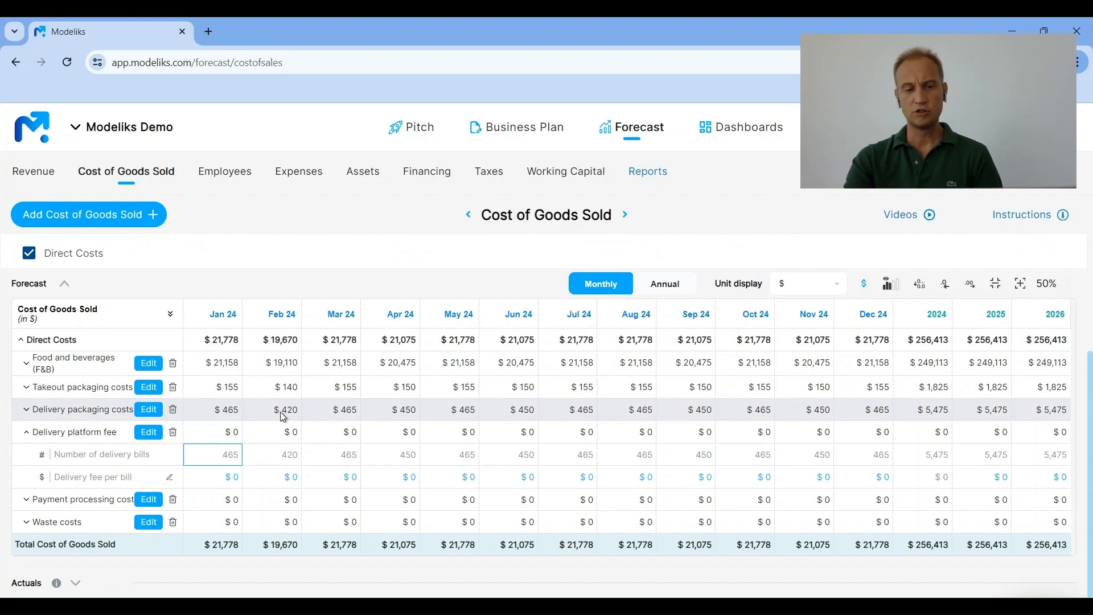
Set the delivery platform fee per bill to $4 for all forecast periods, and collapse the delivery platform fee.
{"action": "left_click", "coordinate": [223, 481]}
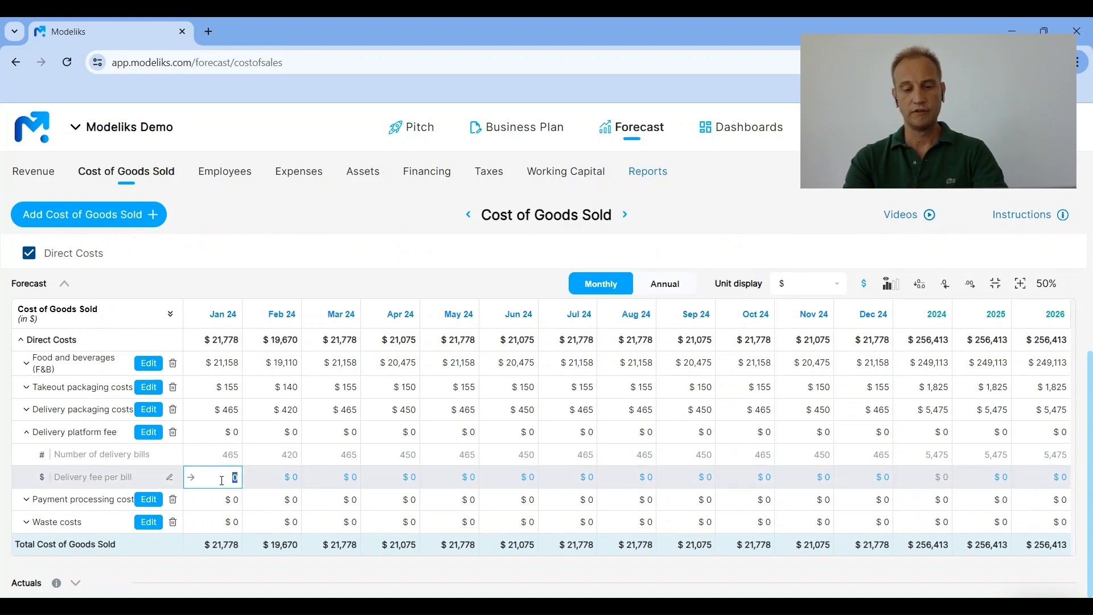
{"action": "type", "text": "4"}
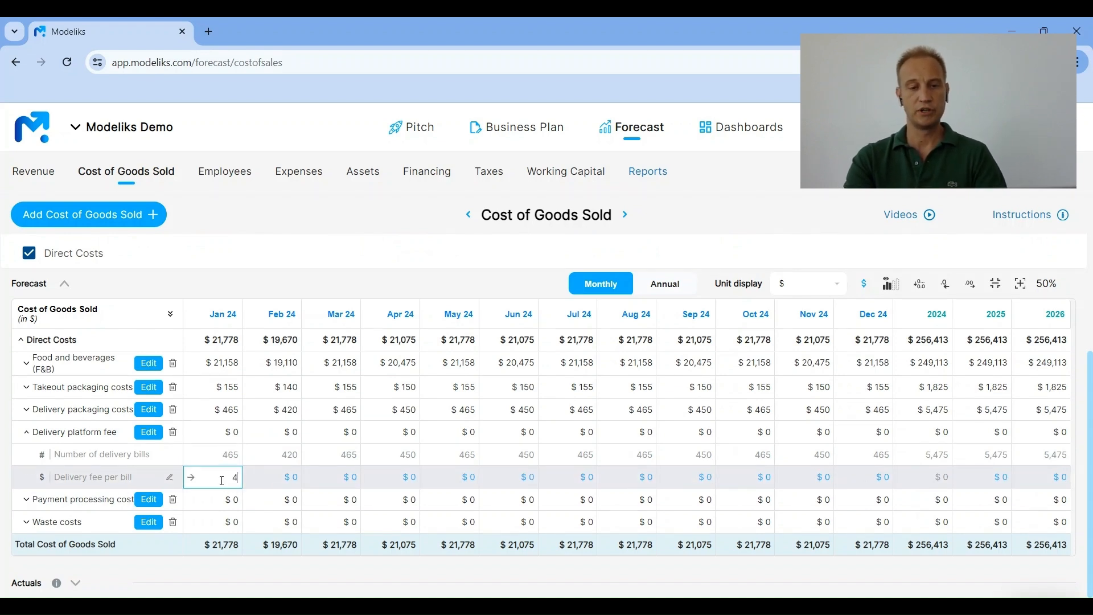
{"action": "key", "text": "Return"}
{"action": "left_click", "coordinate": [191, 477]}
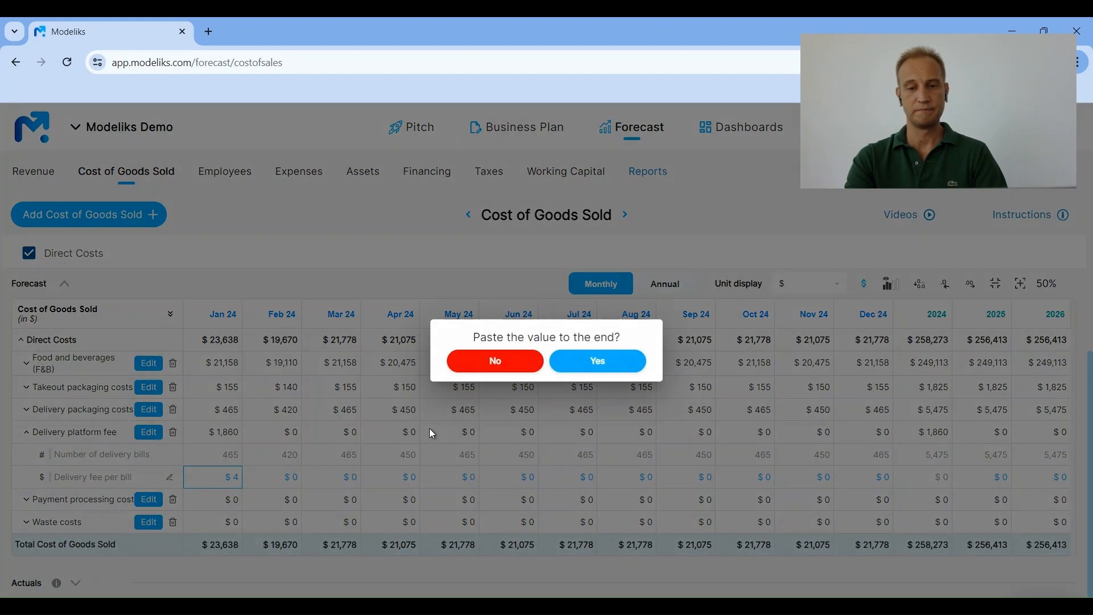
{"action": "left_click", "coordinate": [589, 361]}
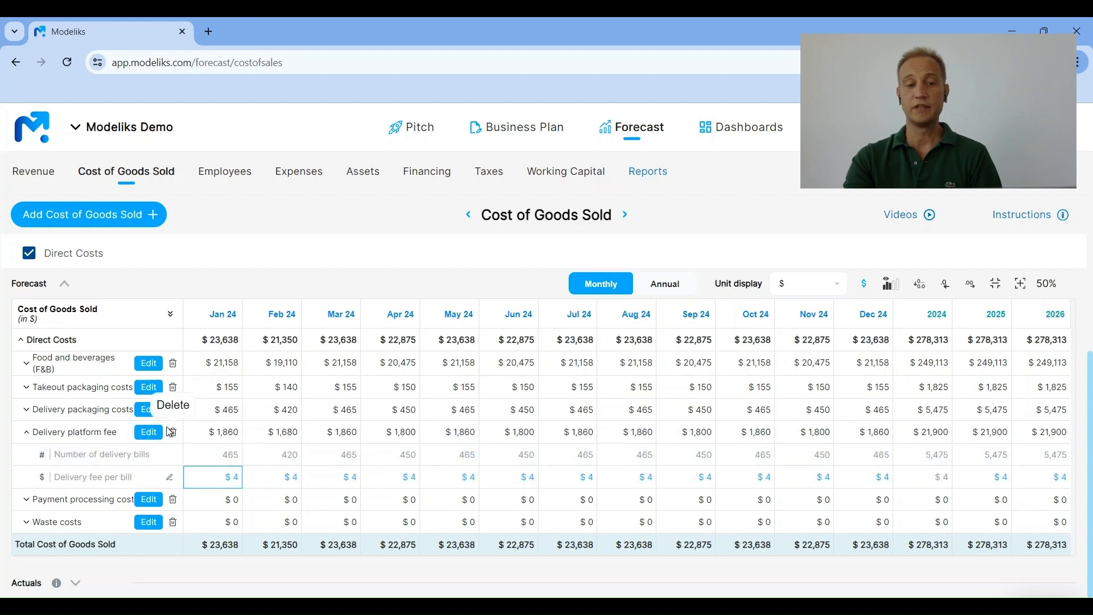
{"action": "left_click", "coordinate": [43, 441]}
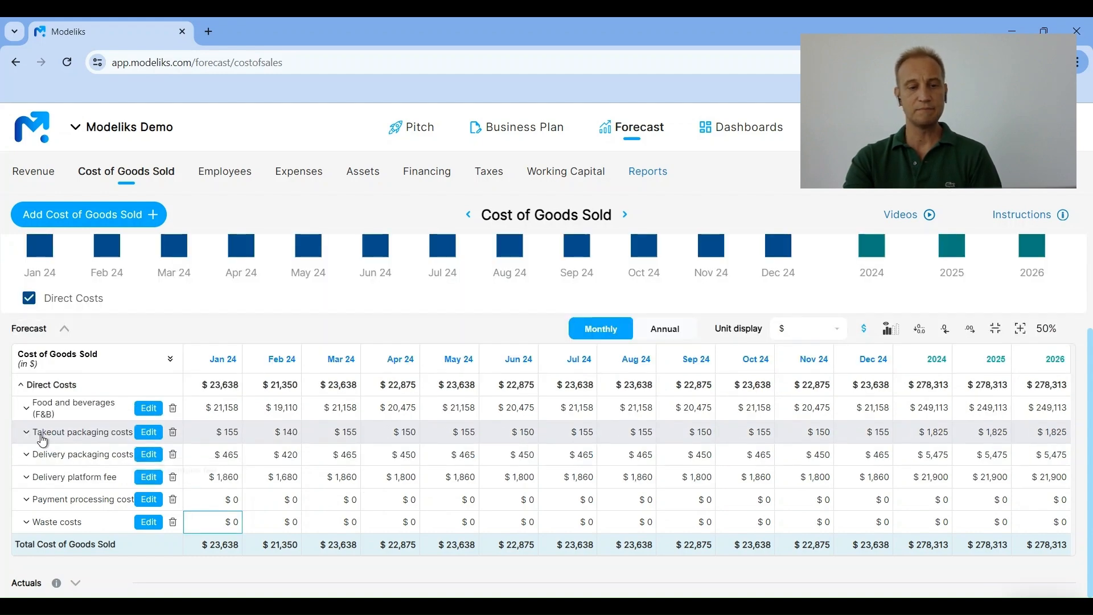
Expand the payment processing costs and set the percentage of sales paid by credit card to 50% for all periods.
{"action": "left_click", "coordinate": [76, 499]}
{"action": "scroll", "coordinate": [81, 505], "scroll_direction": "down", "scroll_amount": 1}
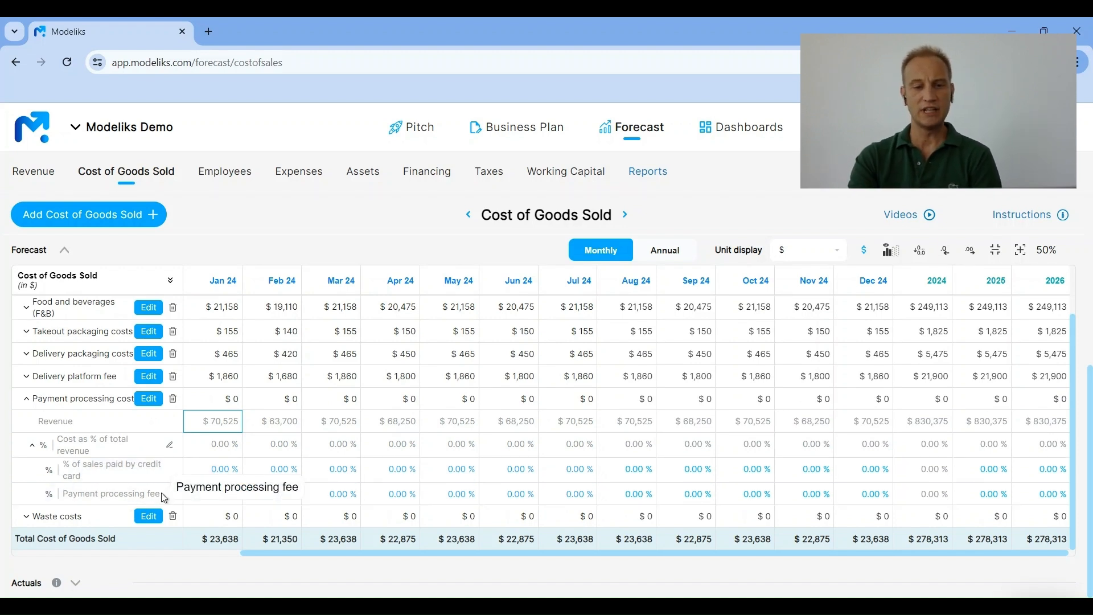
{"action": "left_click", "coordinate": [223, 470]}
{"action": "type", "text": "50"}
{"action": "key", "text": "Return"}
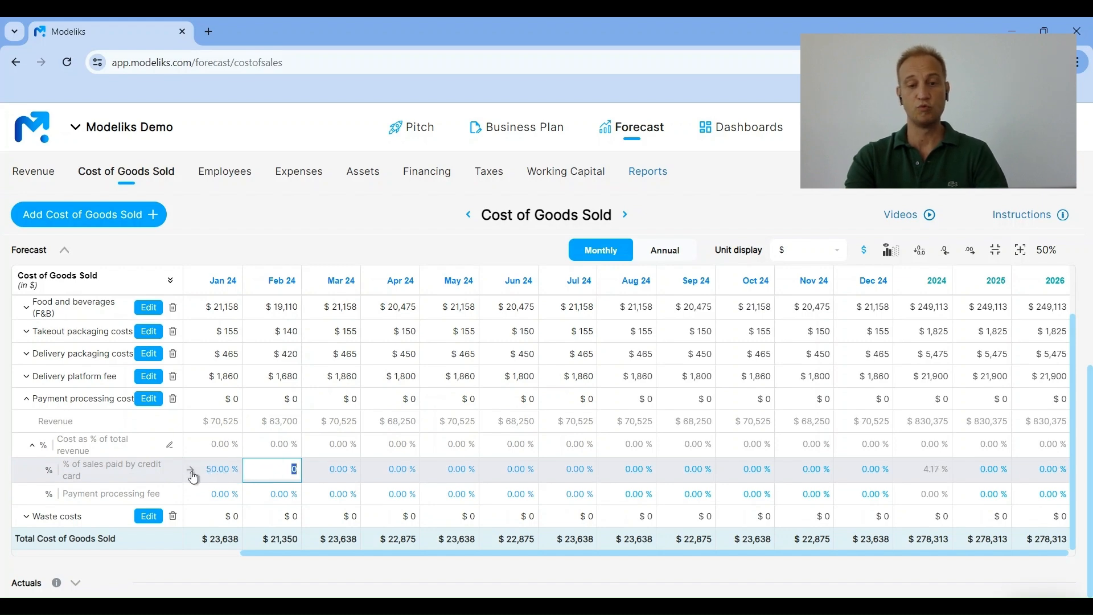
{"action": "left_click", "coordinate": [191, 470]}
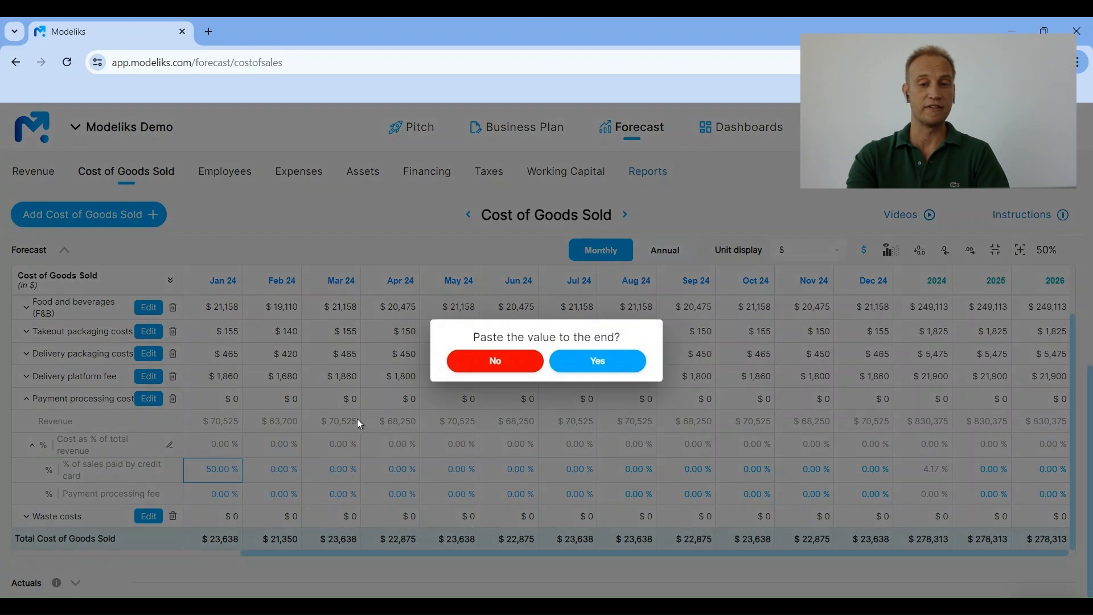
{"action": "left_click", "coordinate": [606, 369]}
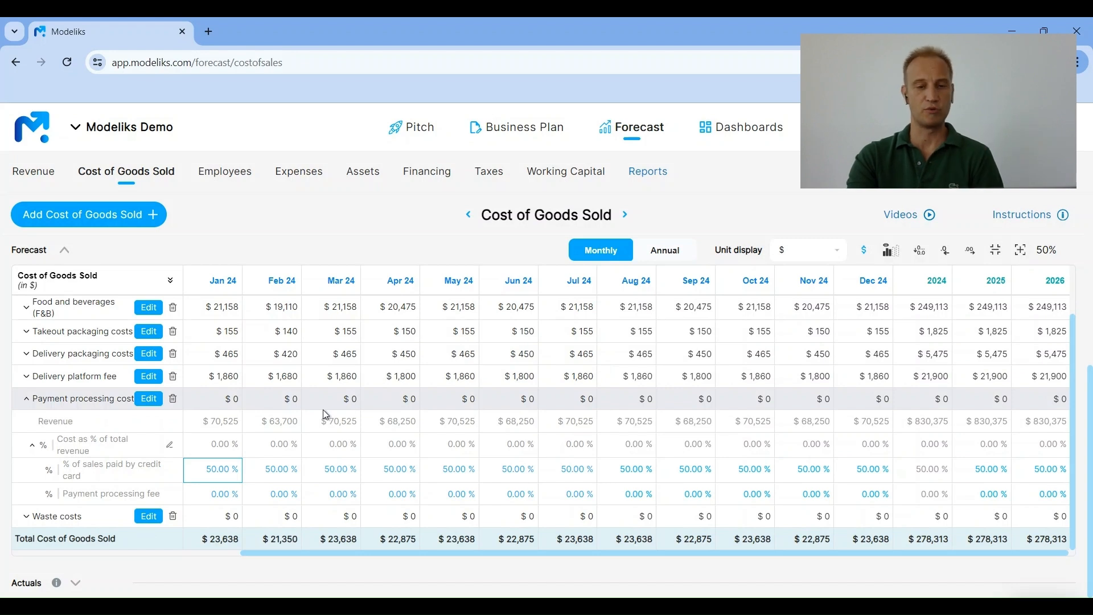
Set the payment processing fee to 2% for all forecast periods, and collapse the payment processing costs.
{"action": "left_click", "coordinate": [233, 496]}
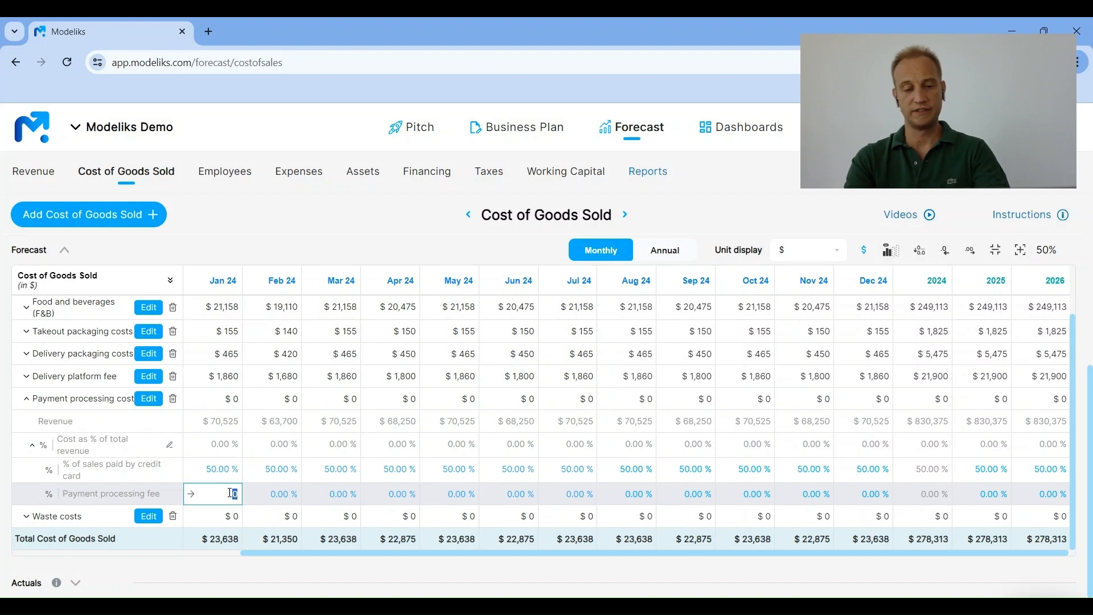
{"action": "type", "text": "2"}
{"action": "key", "text": "Tab"}
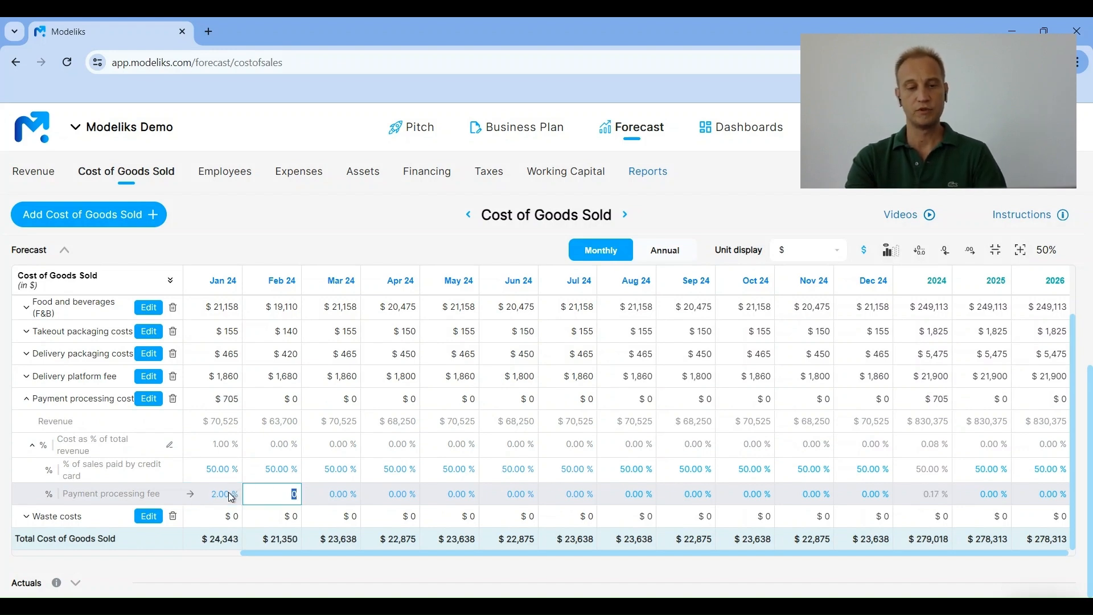
{"action": "left_click", "coordinate": [194, 501]}
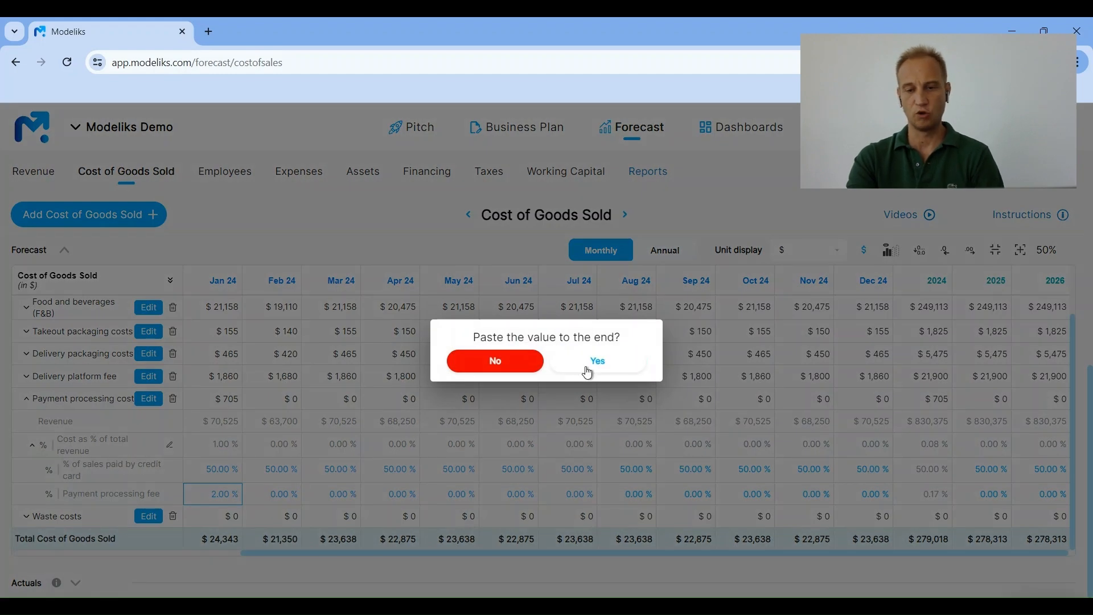
{"action": "left_click", "coordinate": [588, 370]}
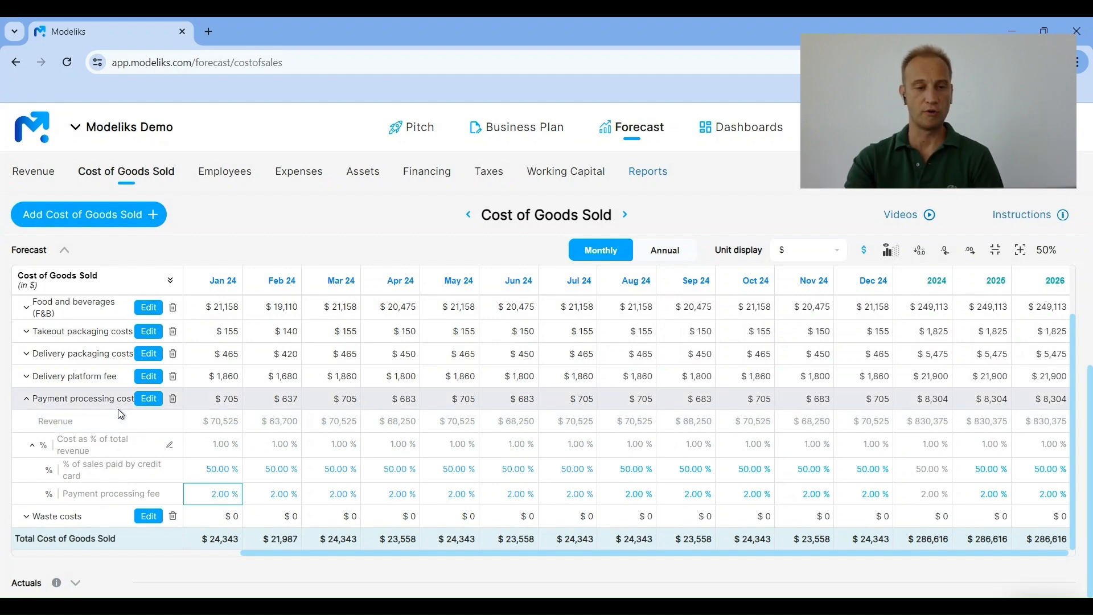
{"action": "left_click", "coordinate": [105, 401]}
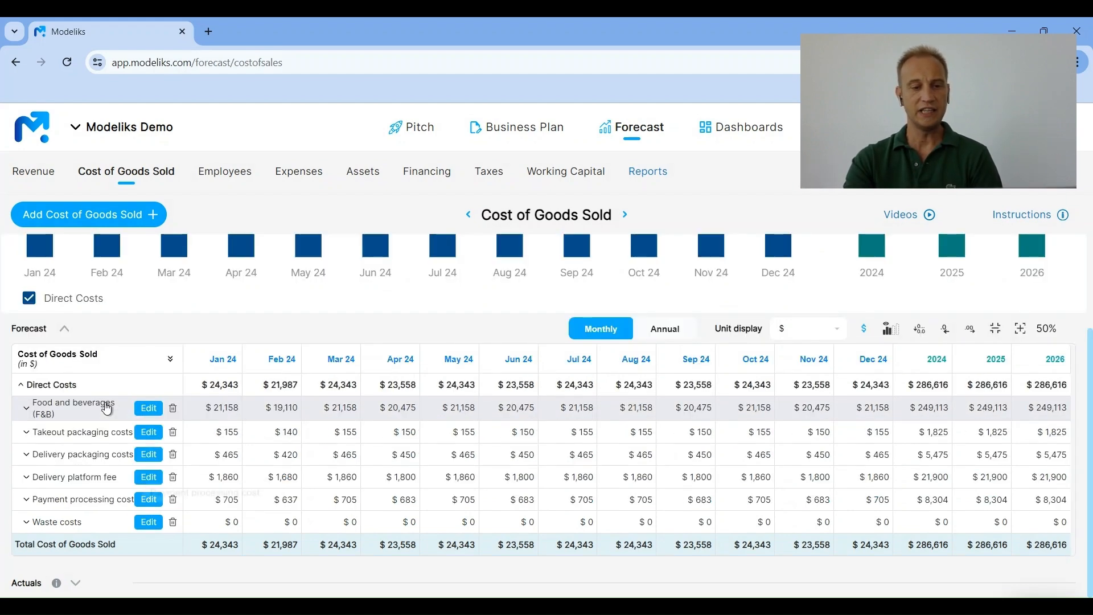
Expand the waste costs and set waste as a percentage of total revenue to 2% for all forecast periods.
{"action": "left_click", "coordinate": [72, 521]}
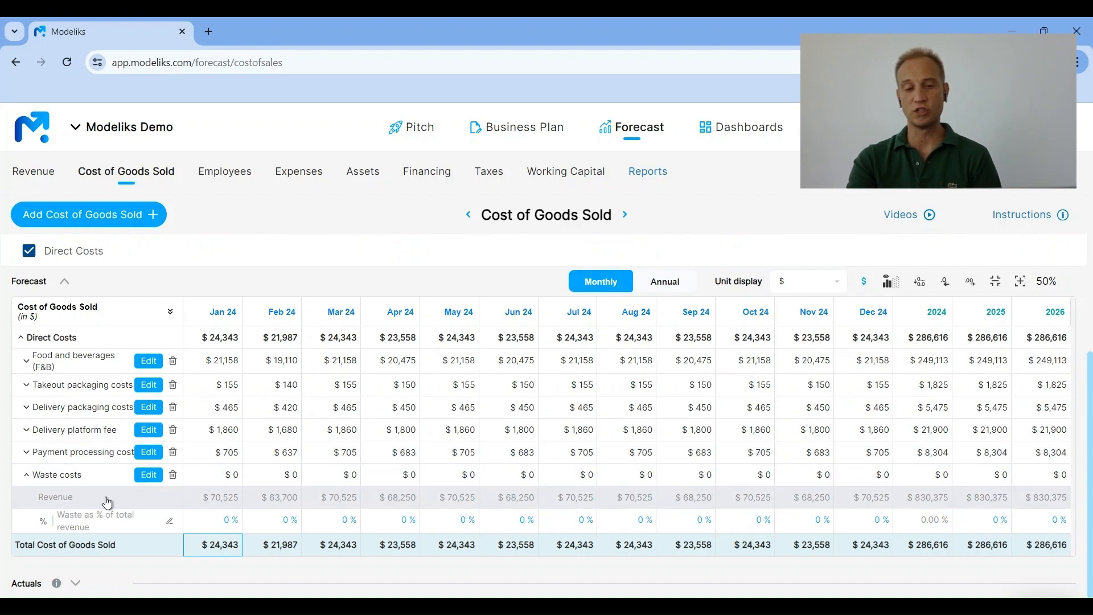
{"action": "left_click", "coordinate": [217, 519]}
{"action": "type", "text": "2"}
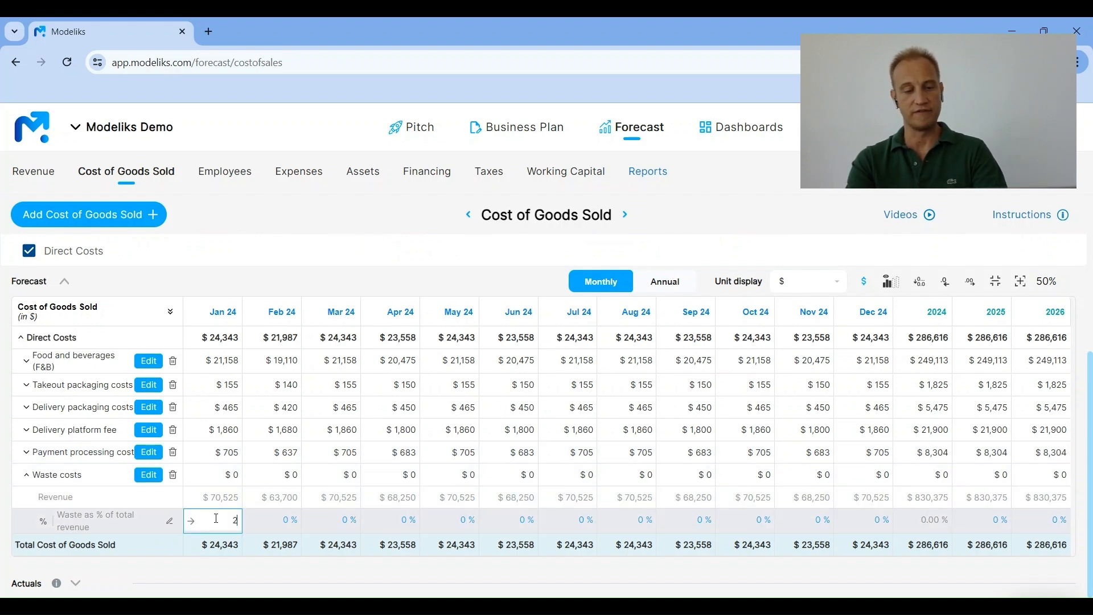
{"action": "key", "text": "Tab"}
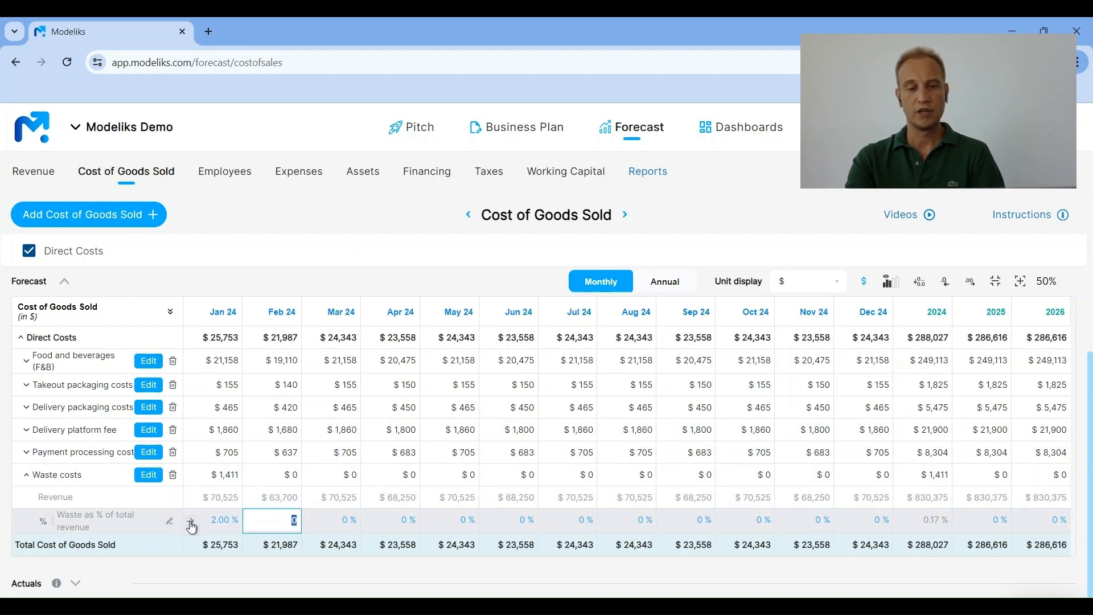
{"action": "left_click", "coordinate": [192, 522]}
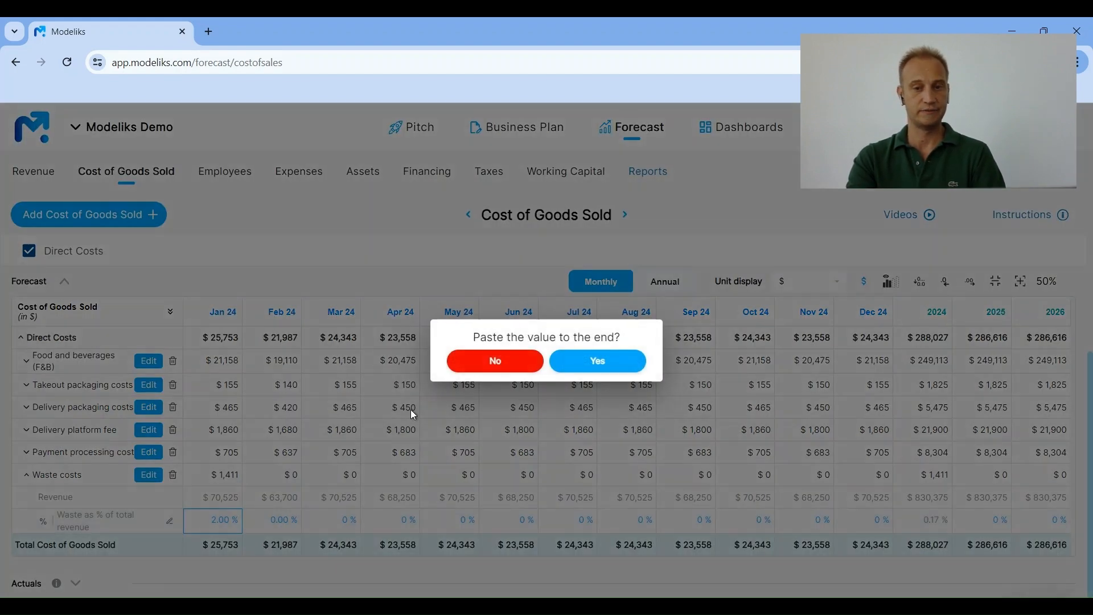
{"action": "left_click", "coordinate": [577, 364]}
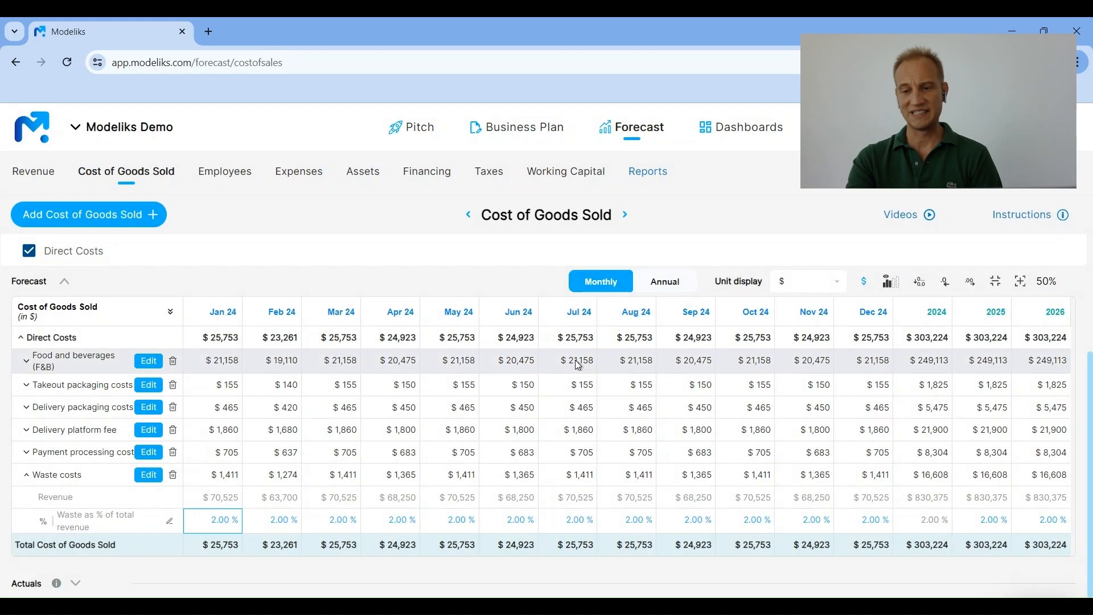
Collapse the waste costs and show the gross margin in the Cost of Goods Sold chart.
{"action": "left_click", "coordinate": [71, 475]}
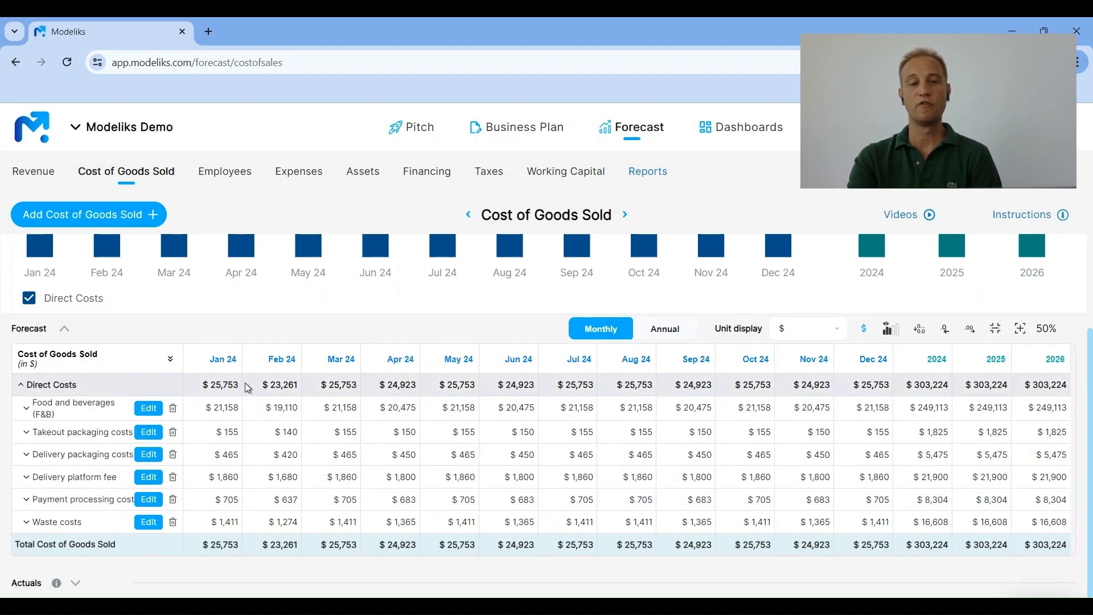
{"action": "scroll", "coordinate": [182, 323], "scroll_direction": "up", "scroll_amount": 3}
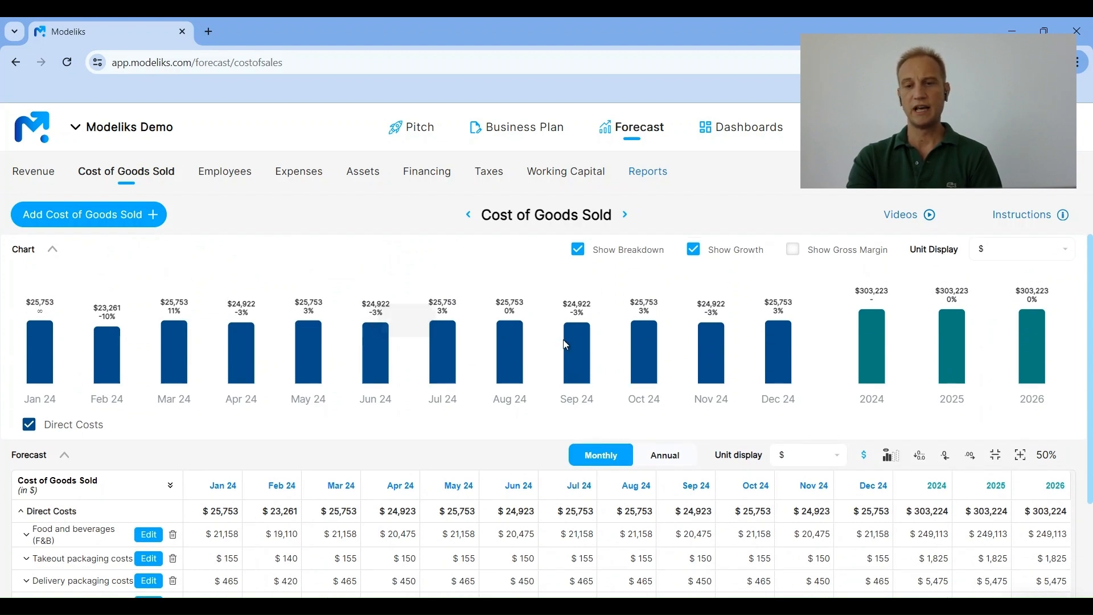
{"action": "left_click", "coordinate": [792, 249]}
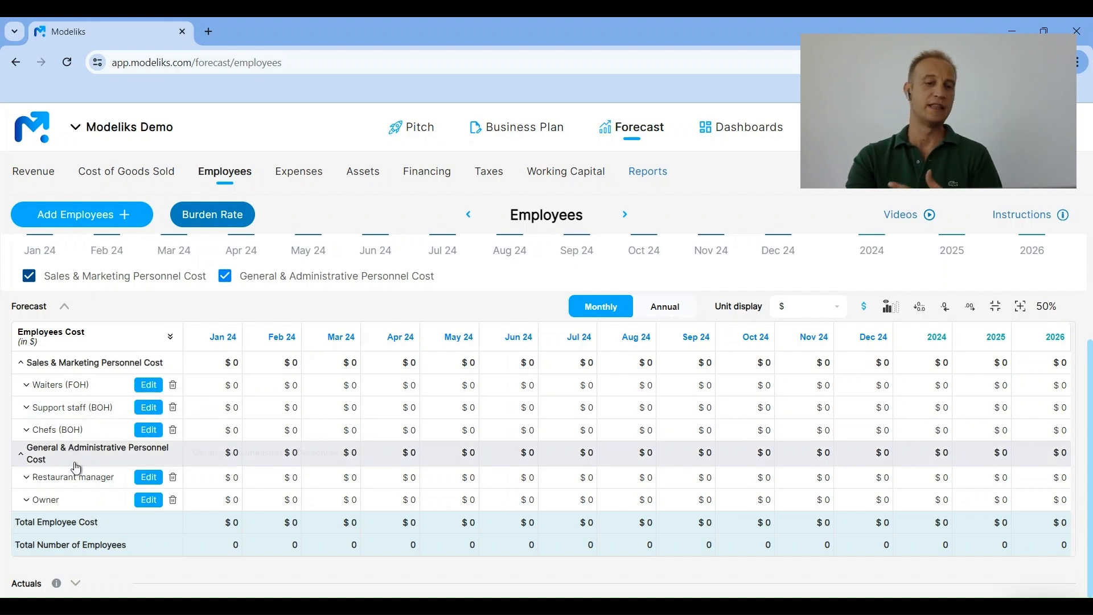
In the Employees forecast, expand Waiters (FOH) and set the employee number to 5 for all periods.
{"action": "left_click", "coordinate": [63, 390]}
{"action": "scroll", "coordinate": [60, 383], "scroll_direction": "down", "scroll_amount": 1}
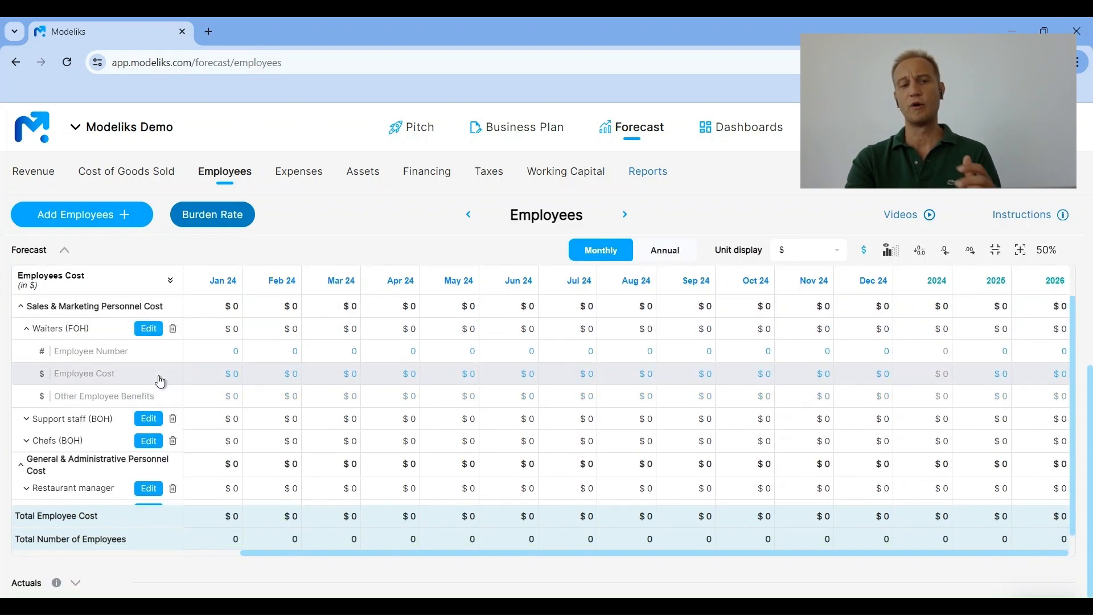
{"action": "left_click", "coordinate": [231, 351]}
{"action": "type", "text": "5"}
{"action": "key", "text": "Tab"}
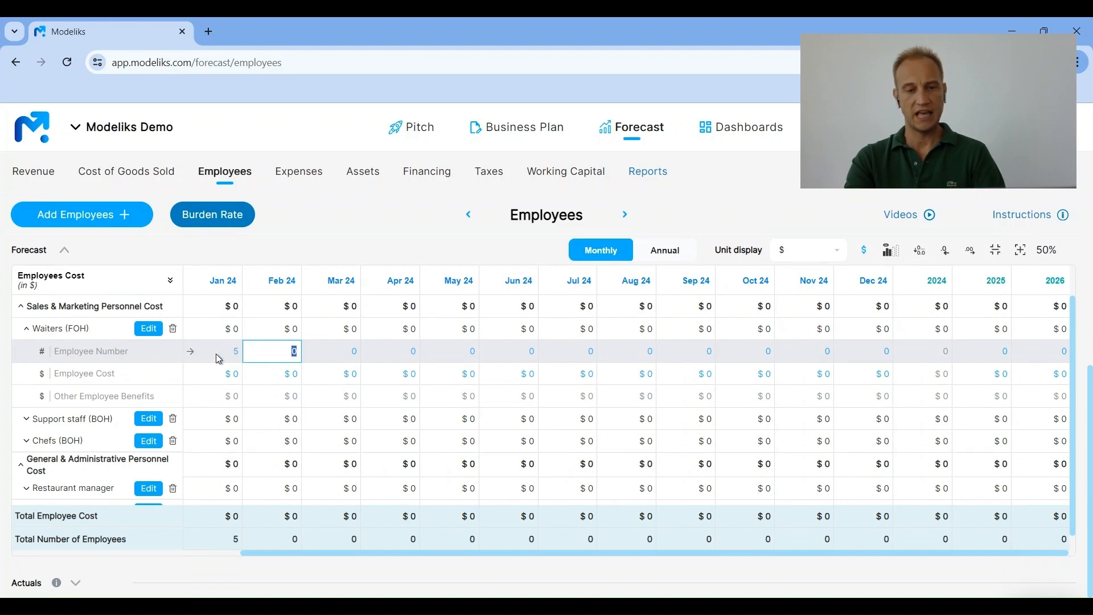
{"action": "left_click", "coordinate": [192, 353]}
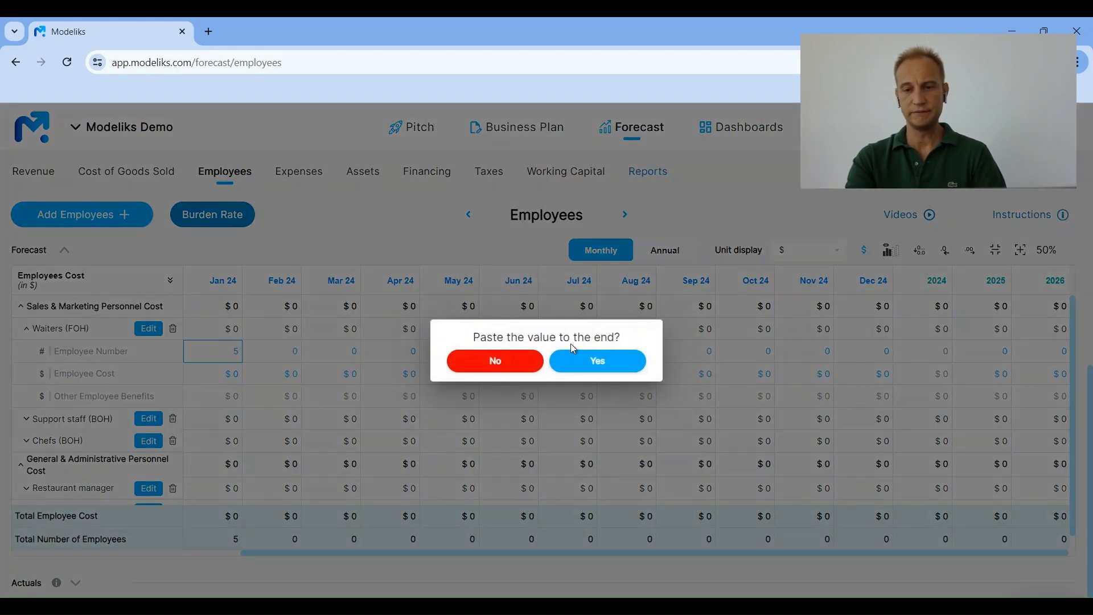
{"action": "left_click", "coordinate": [598, 362]}
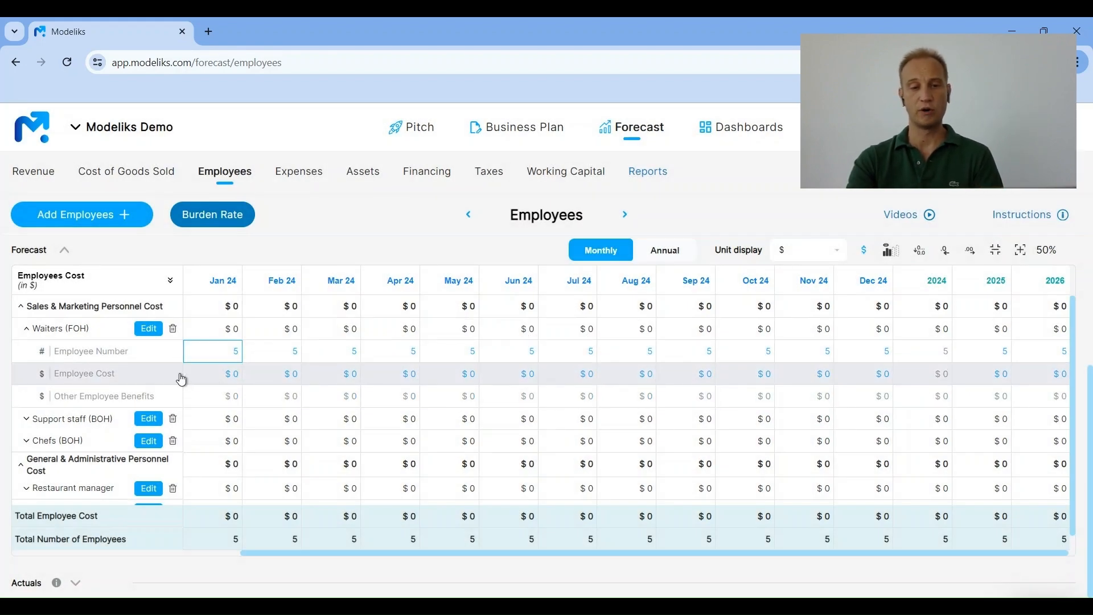
Set the waiters' monthly employee cost to $4,000, carry it through all forecast periods, and collapse the waiters.
{"action": "left_click", "coordinate": [223, 375]}
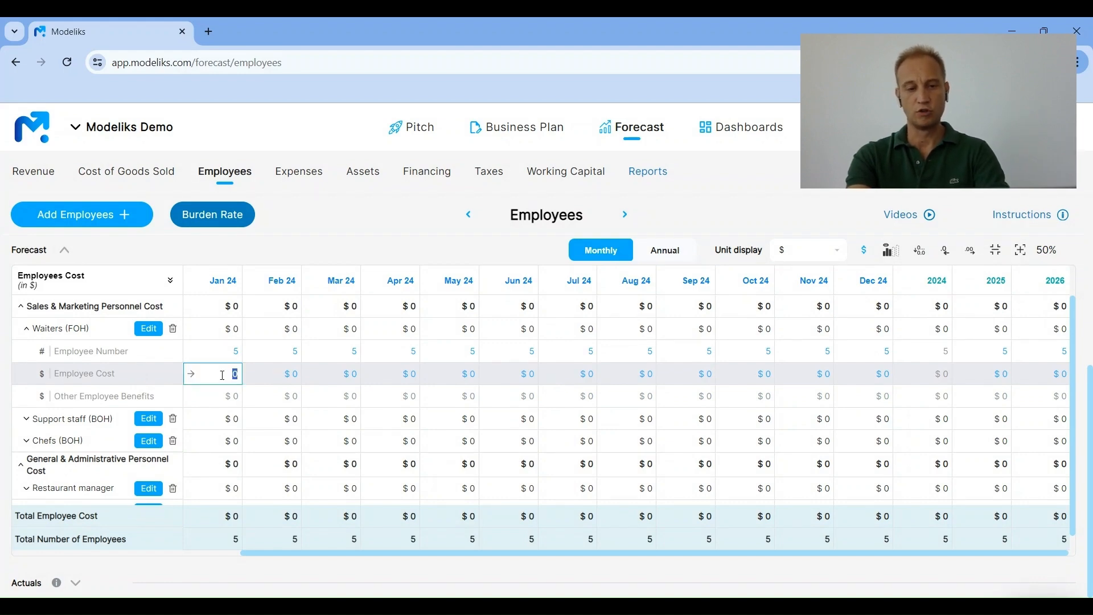
{"action": "type", "text": "4000"}
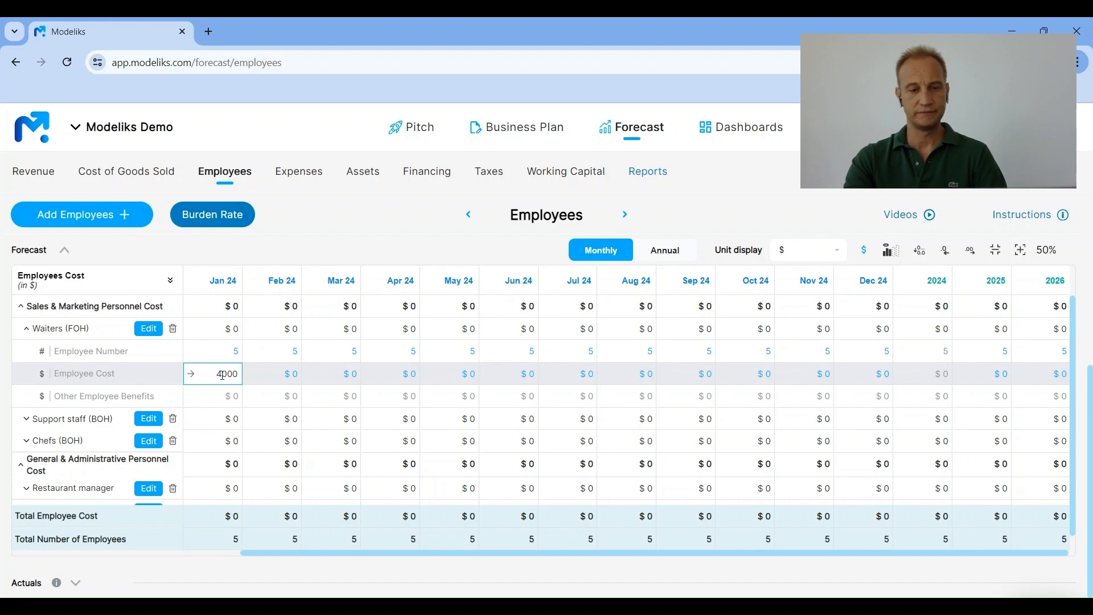
{"action": "key", "text": "Tab"}
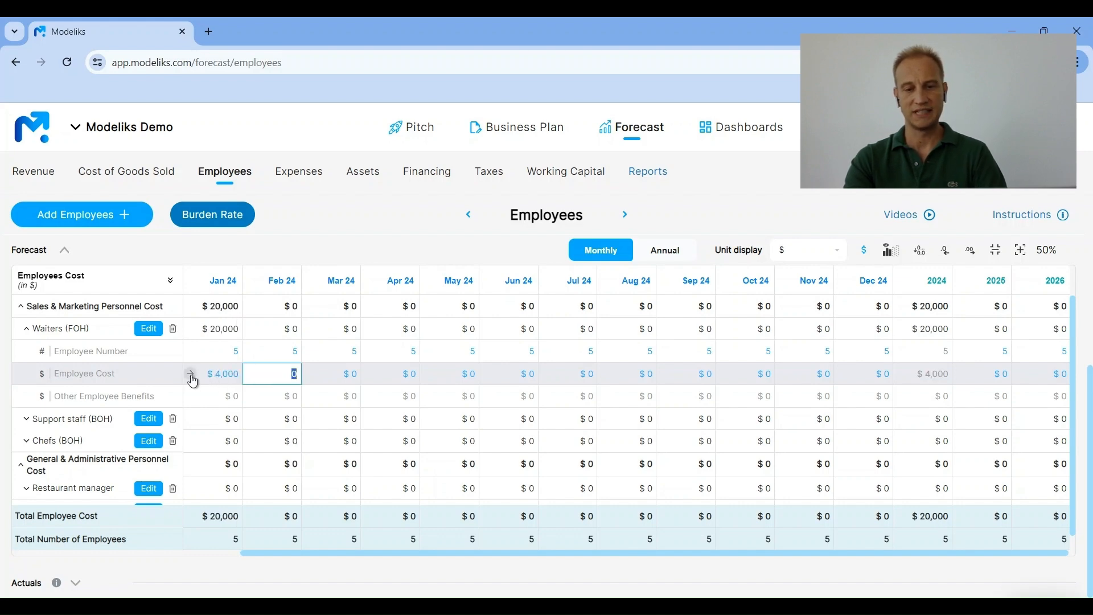
{"action": "left_click", "coordinate": [192, 377]}
{"action": "left_click", "coordinate": [605, 368]}
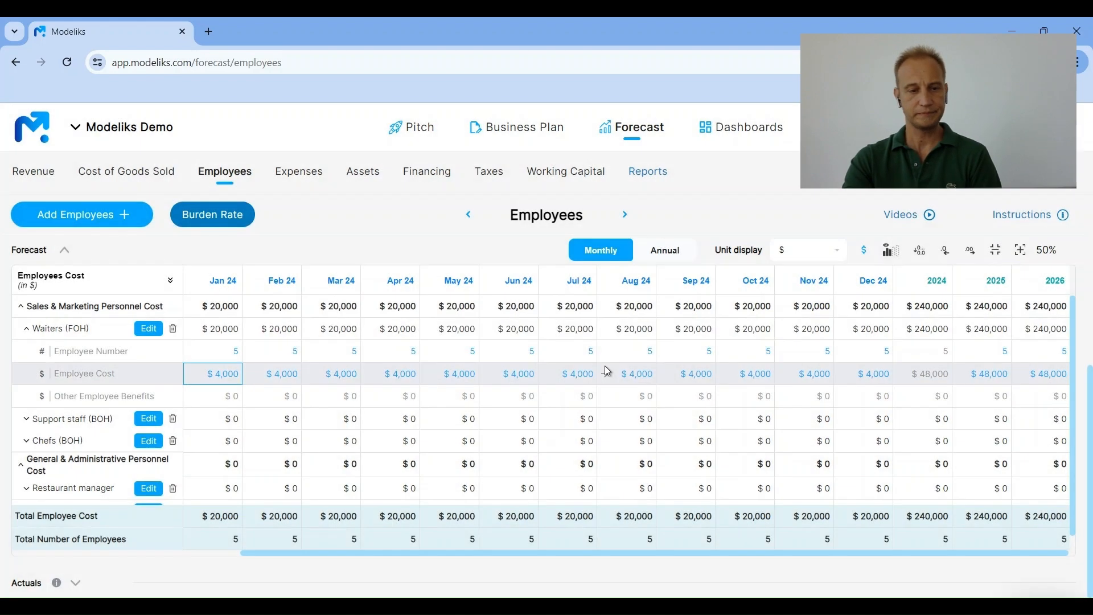
{"action": "left_click", "coordinate": [75, 330]}
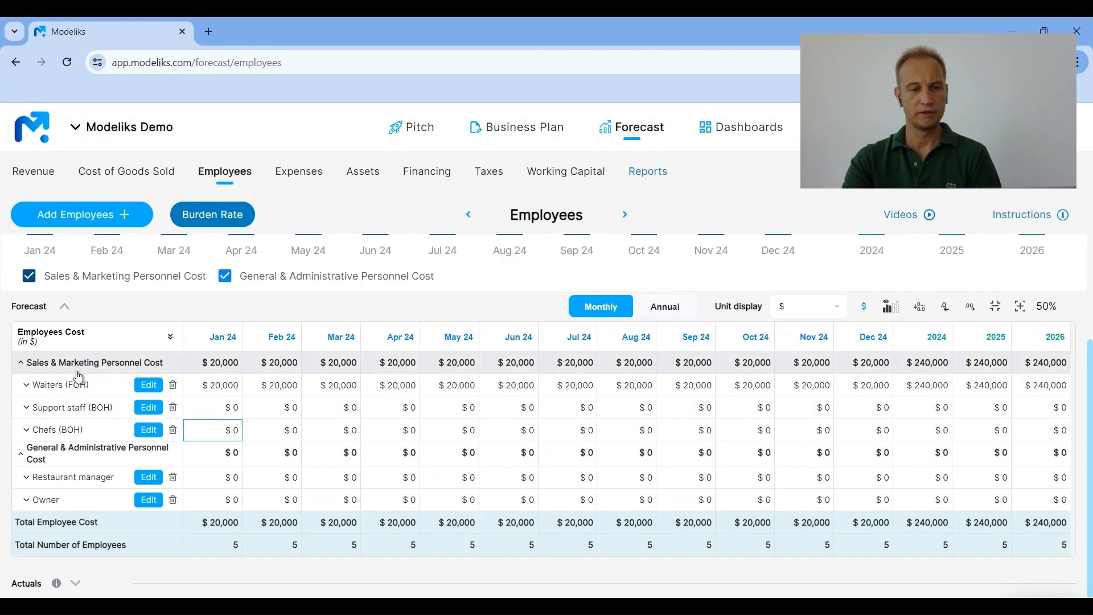
Expand Support staff (BOH) and set the employee number to 2 for all forecast periods.
{"action": "left_click", "coordinate": [64, 419]}
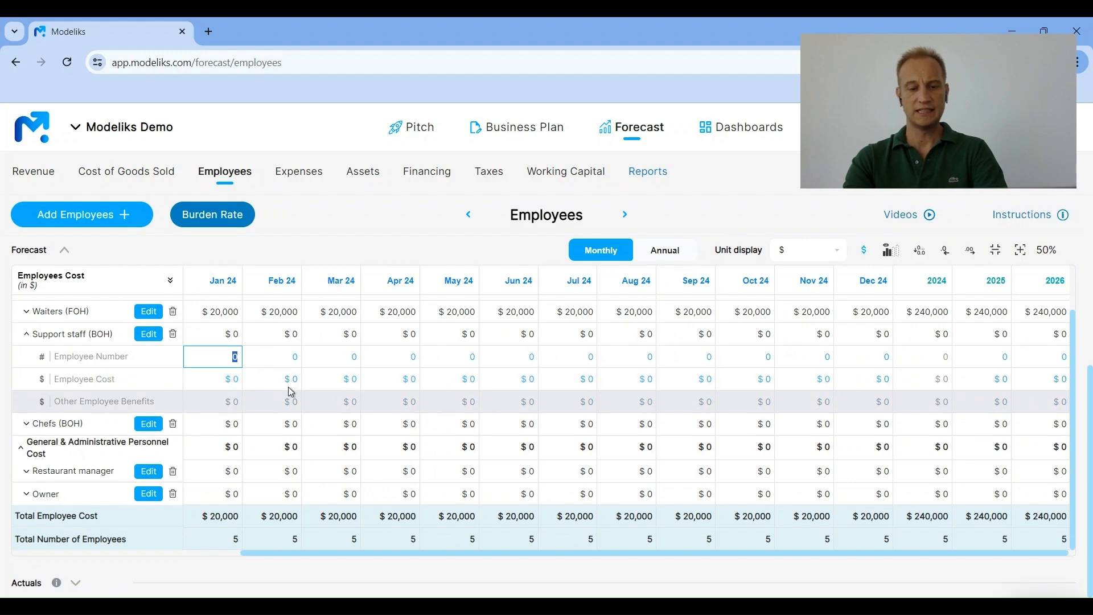
{"action": "type", "text": "2"}
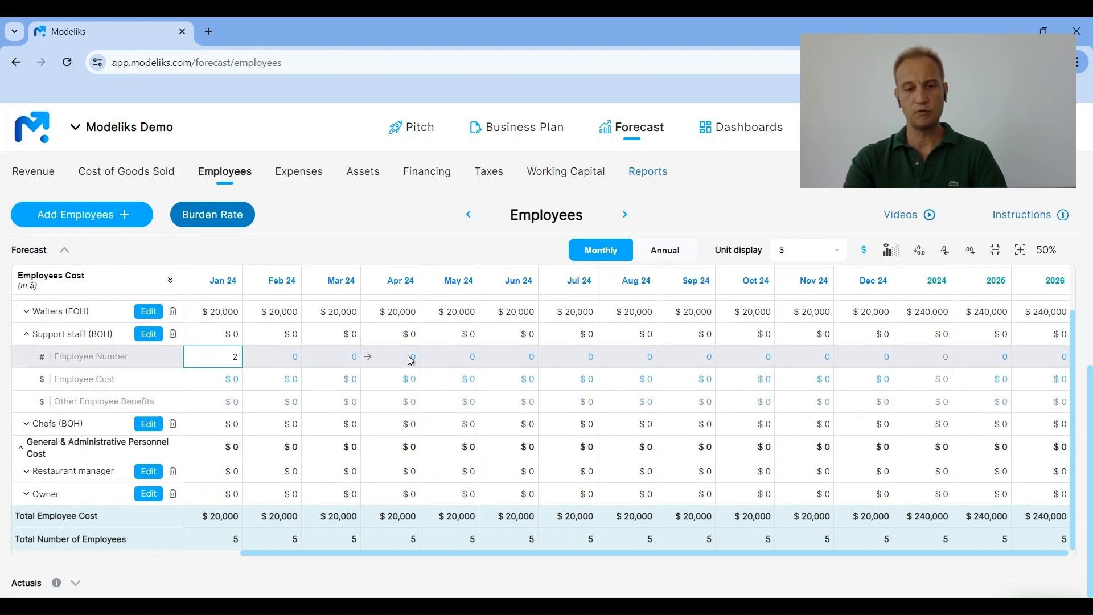
{"action": "key", "text": "Tab"}
{"action": "left_click", "coordinate": [191, 358]}
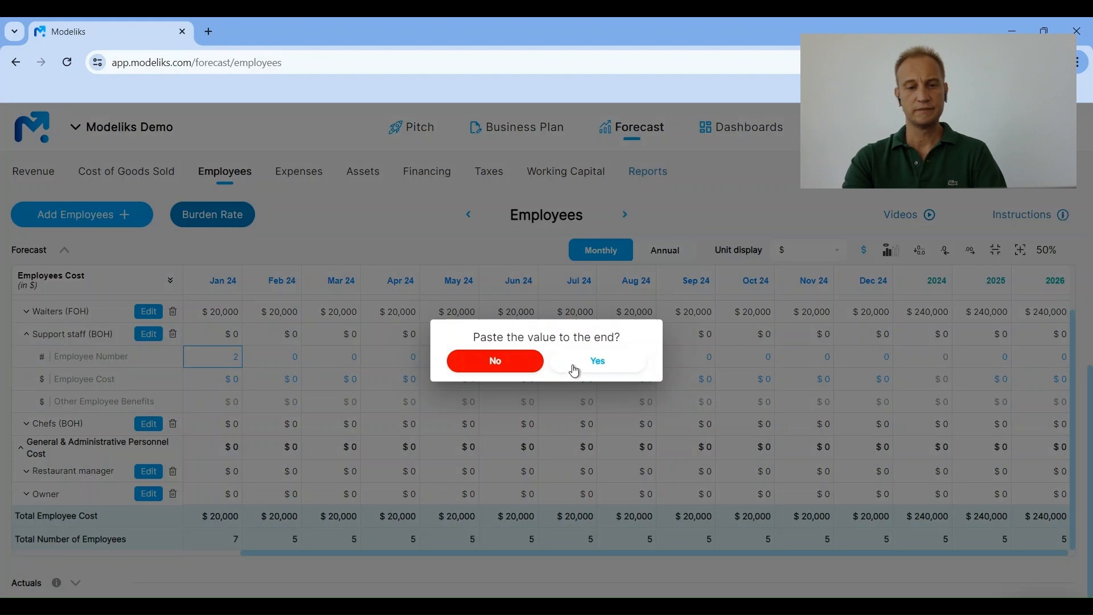
{"action": "left_click", "coordinate": [575, 371]}
Set the support staff's monthly employee cost to $3,000, carry it through all forecast periods, and collapse the support staff.
{"action": "left_click", "coordinate": [214, 378]}
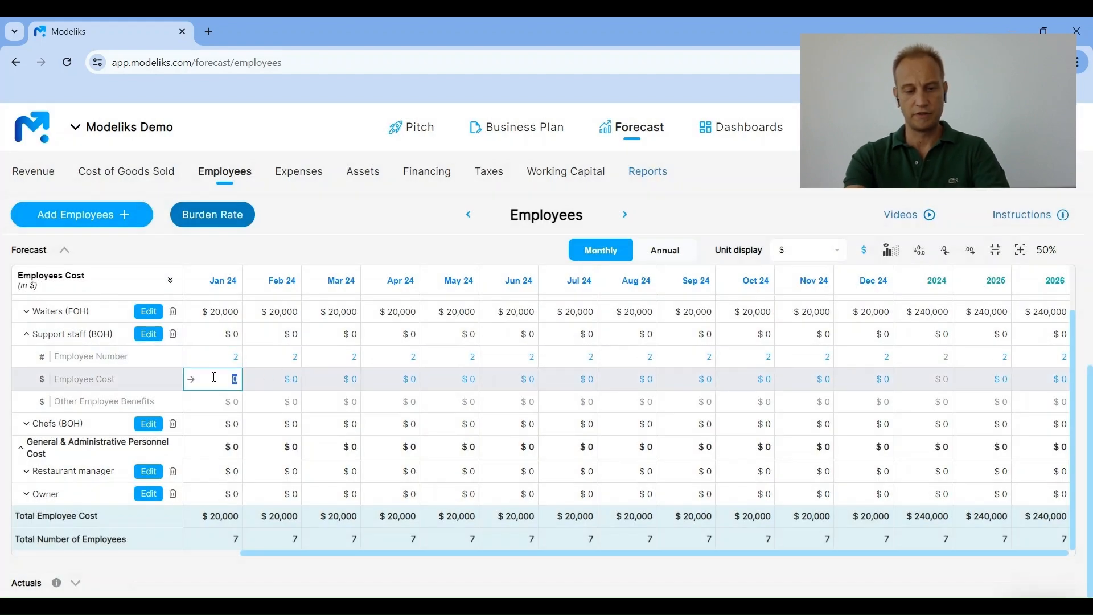
{"action": "type", "text": "3000"}
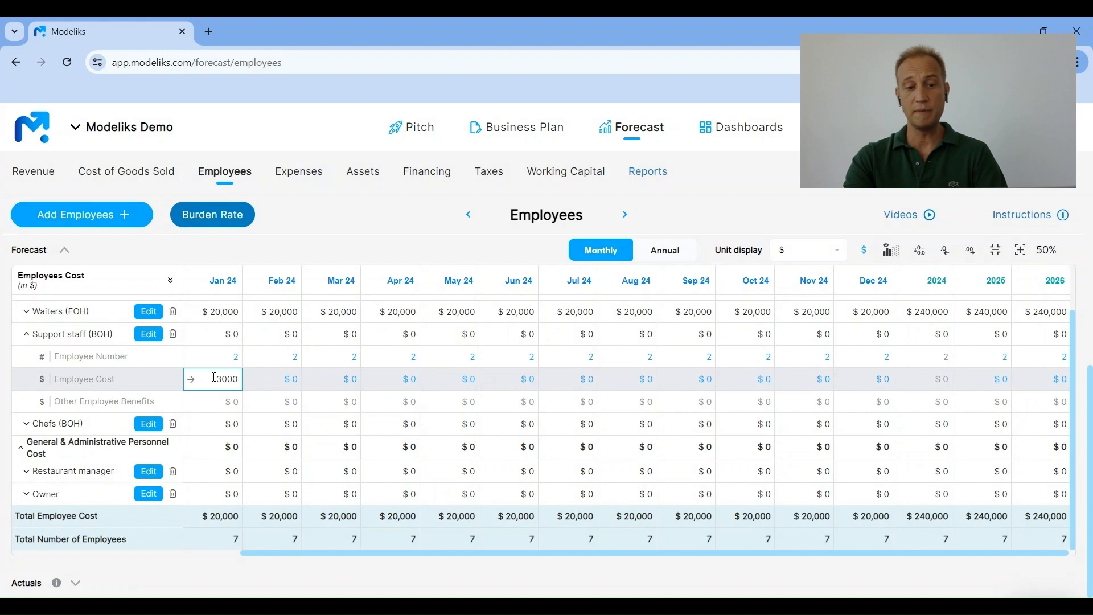
{"action": "key", "text": "Tab"}
{"action": "left_click", "coordinate": [192, 379]}
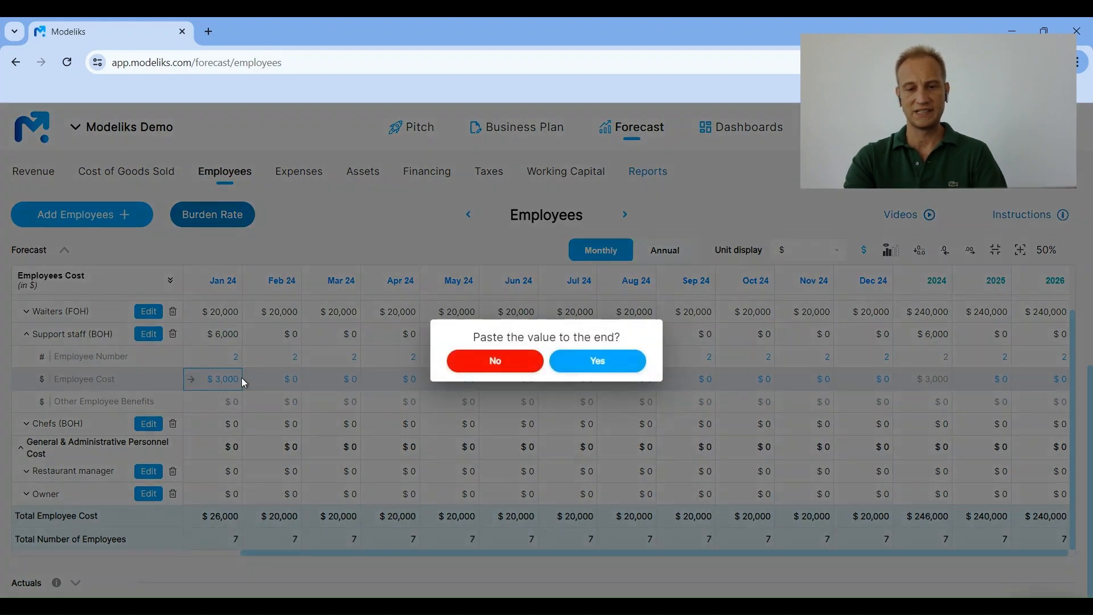
{"action": "left_click", "coordinate": [596, 363]}
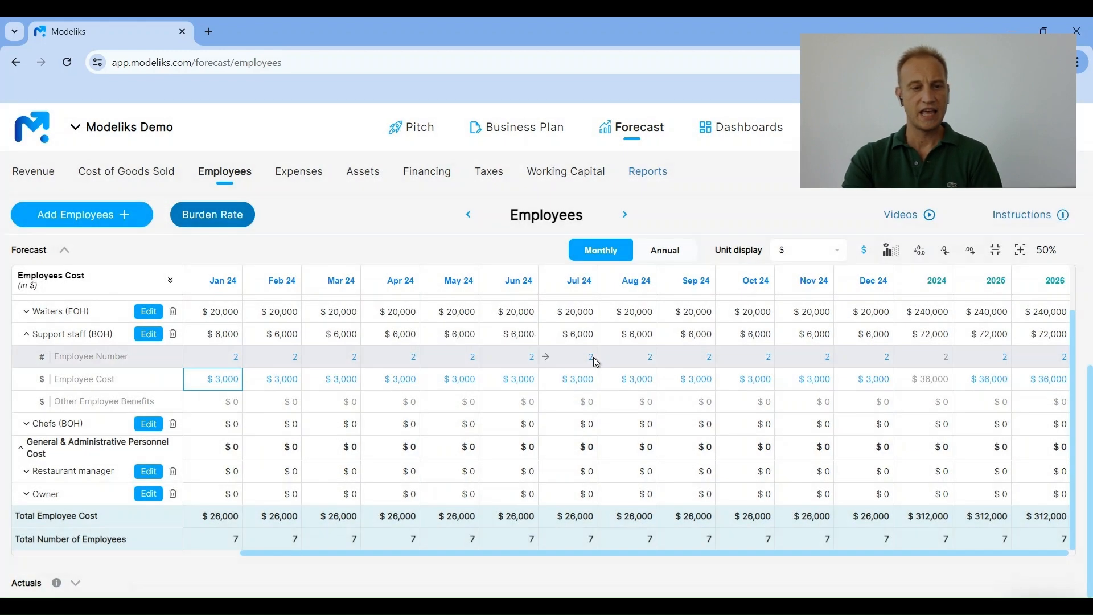
{"action": "left_click", "coordinate": [67, 338]}
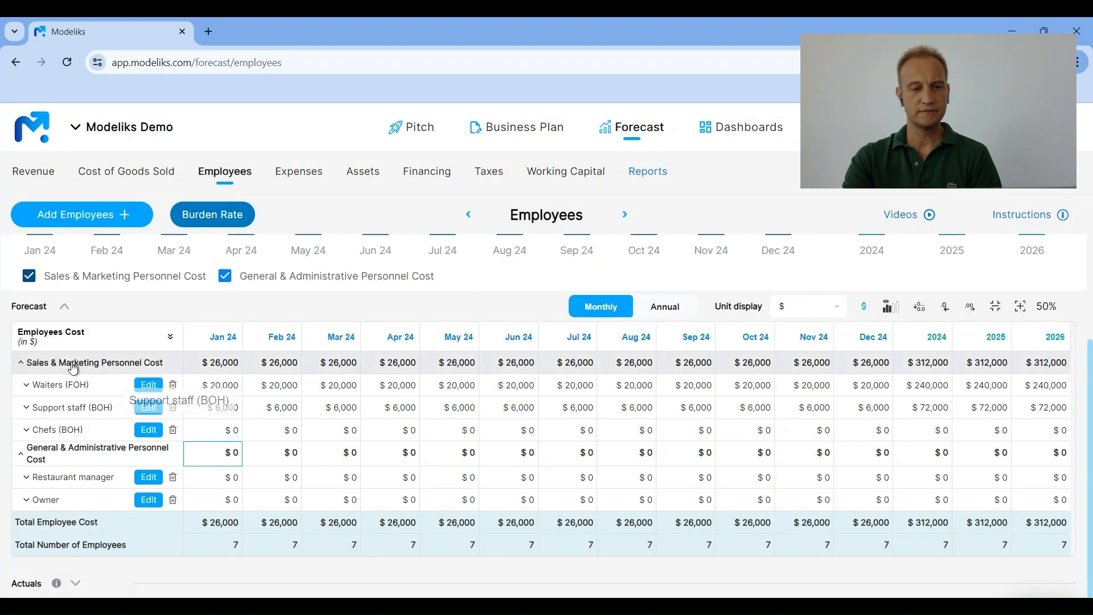
Expand Chefs (BOH) and set the employee number to 3 for all forecast periods.
{"action": "left_click", "coordinate": [74, 427]}
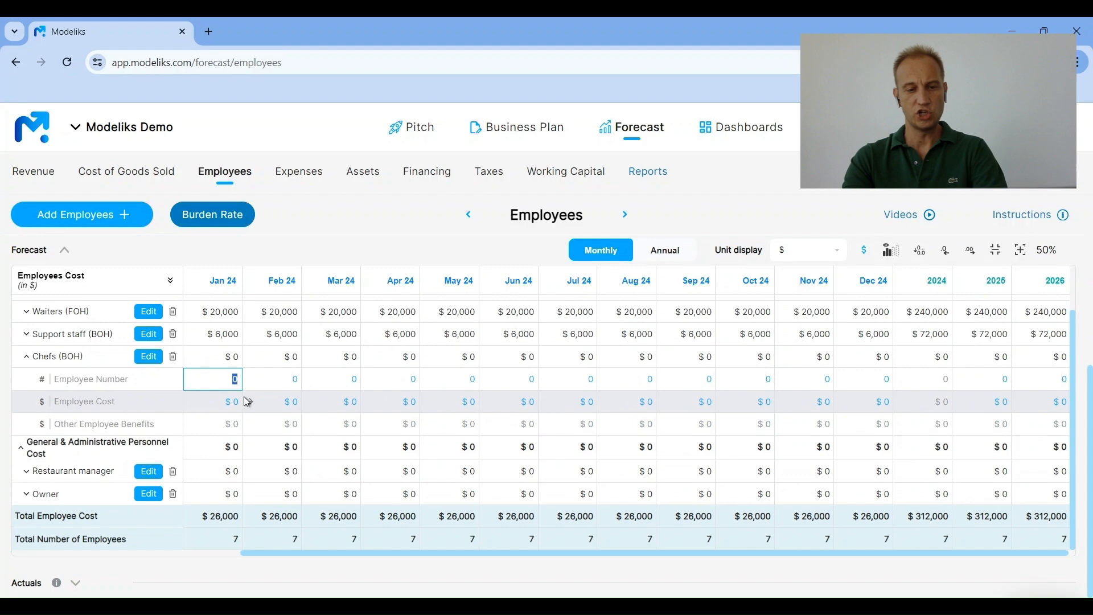
{"action": "type", "text": "3"}
{"action": "key", "text": "Tab"}
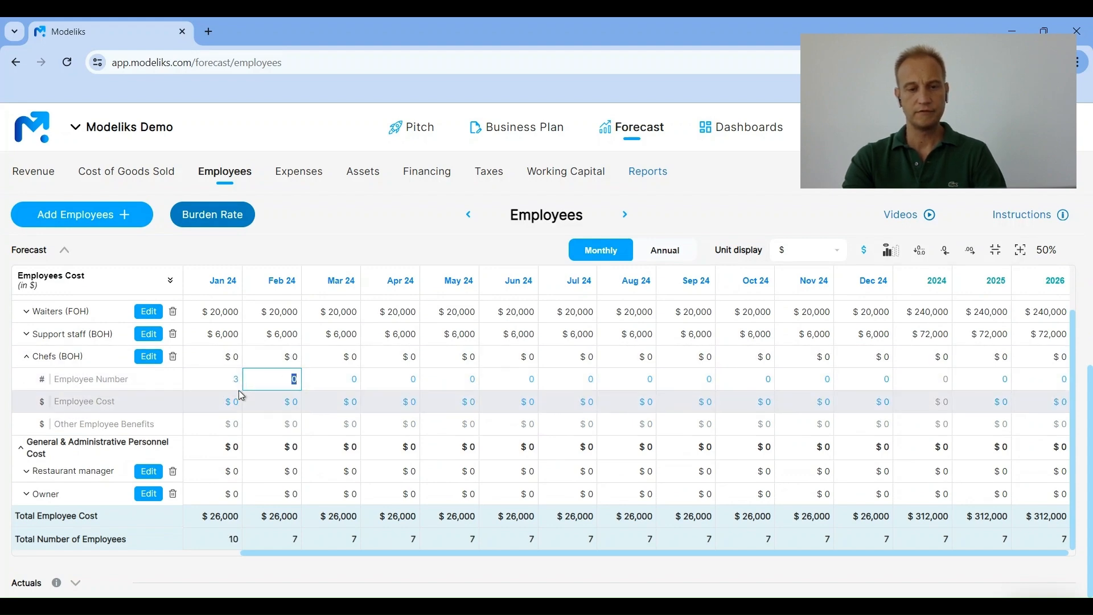
{"action": "left_click", "coordinate": [191, 380]}
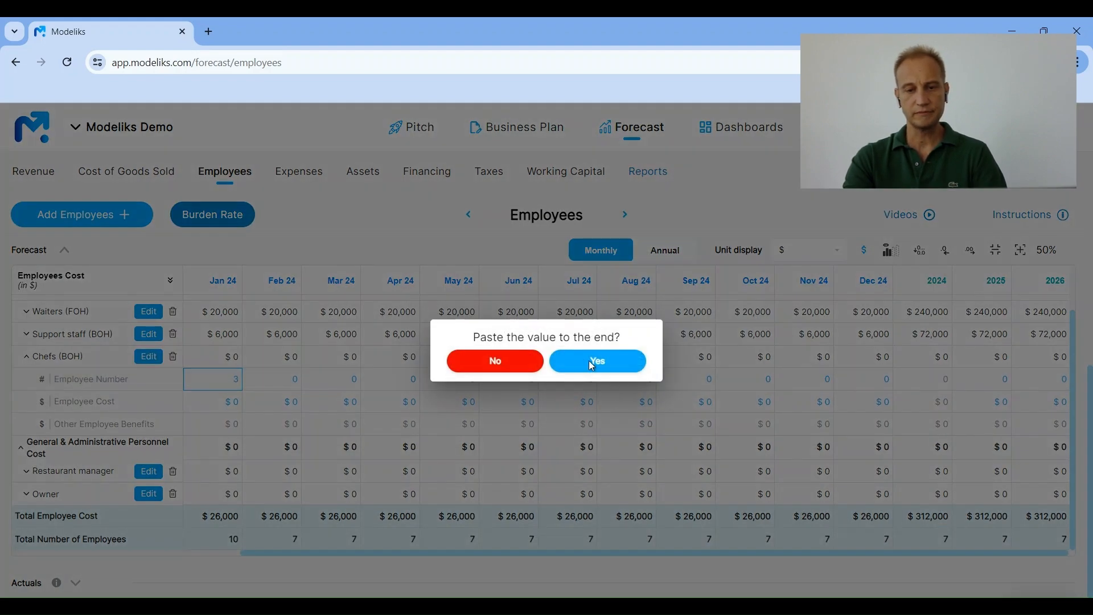
{"action": "left_click", "coordinate": [606, 362]}
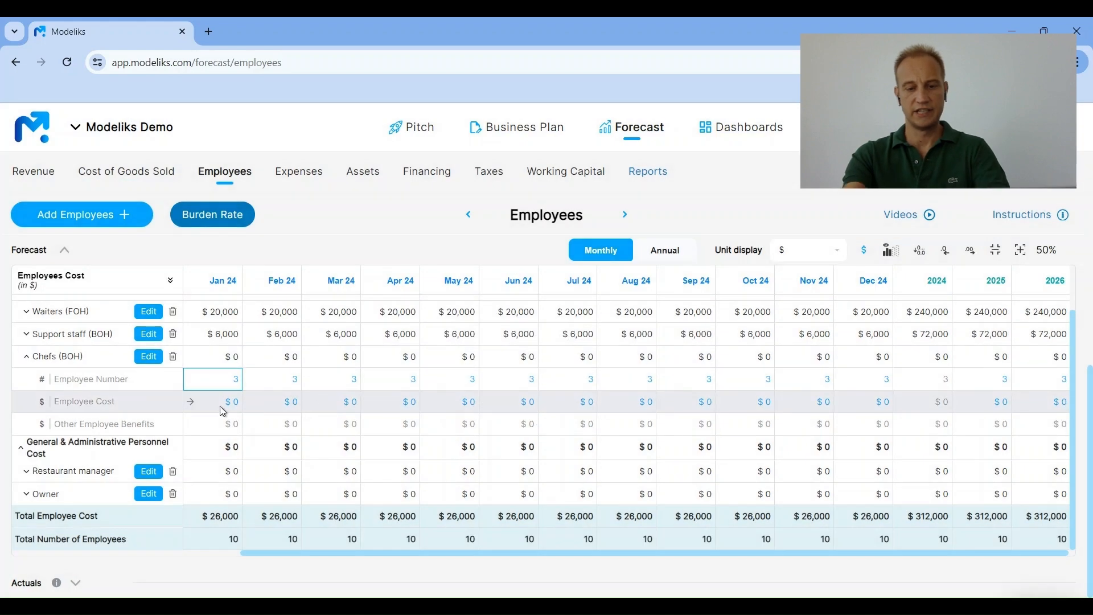
Set the chefs' monthly employee cost to $5,000, carry it through all forecast periods, and collapse the chefs.
{"action": "left_click", "coordinate": [222, 404]}
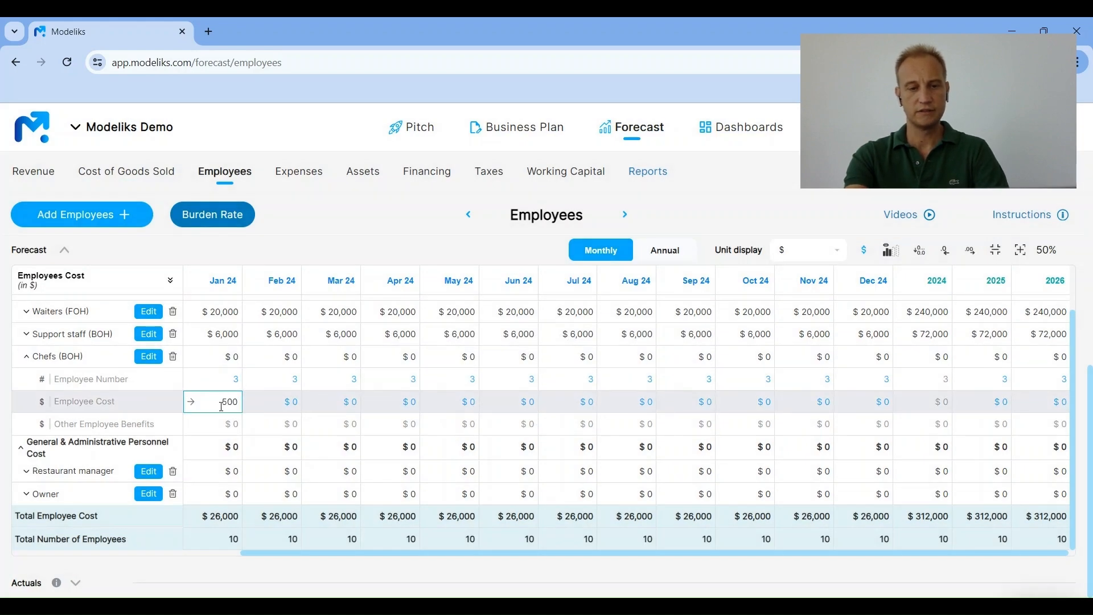
{"action": "key", "text": "Tab"}
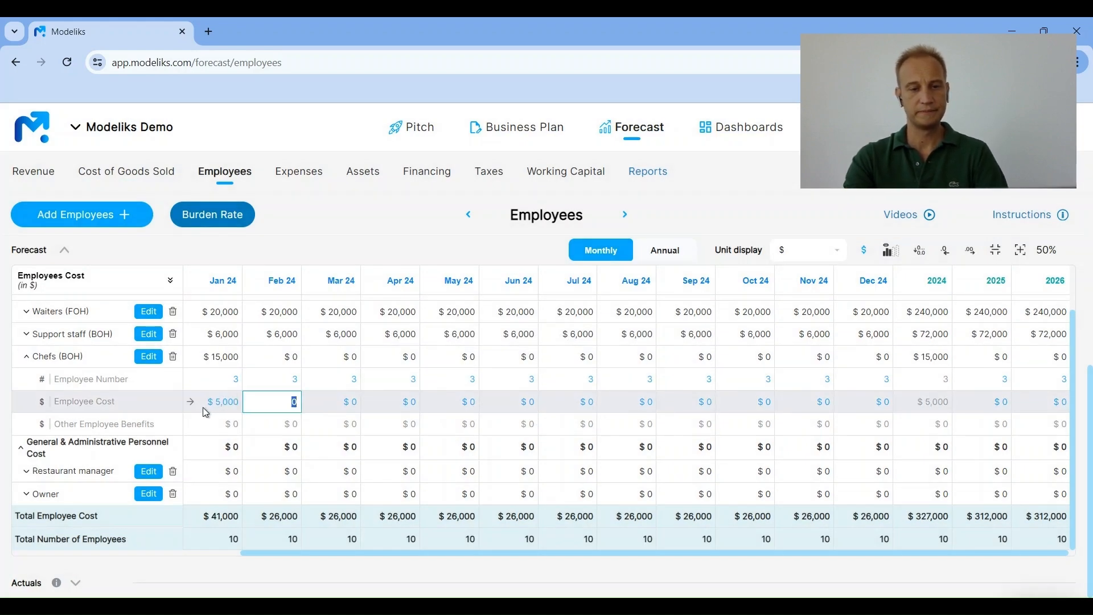
{"action": "left_click", "coordinate": [190, 402]}
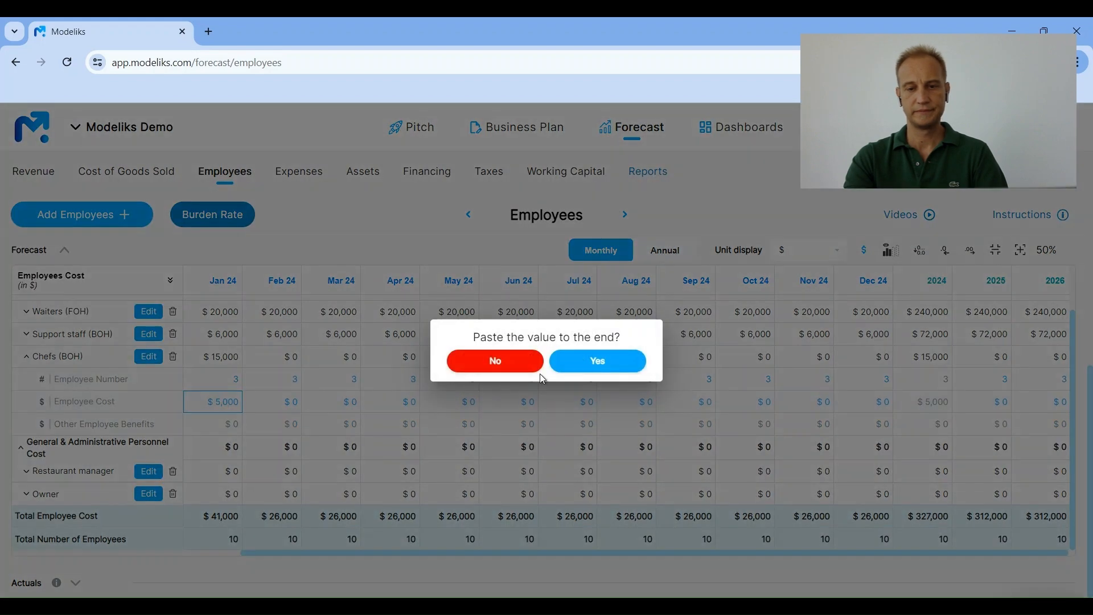
{"action": "left_click", "coordinate": [590, 377]}
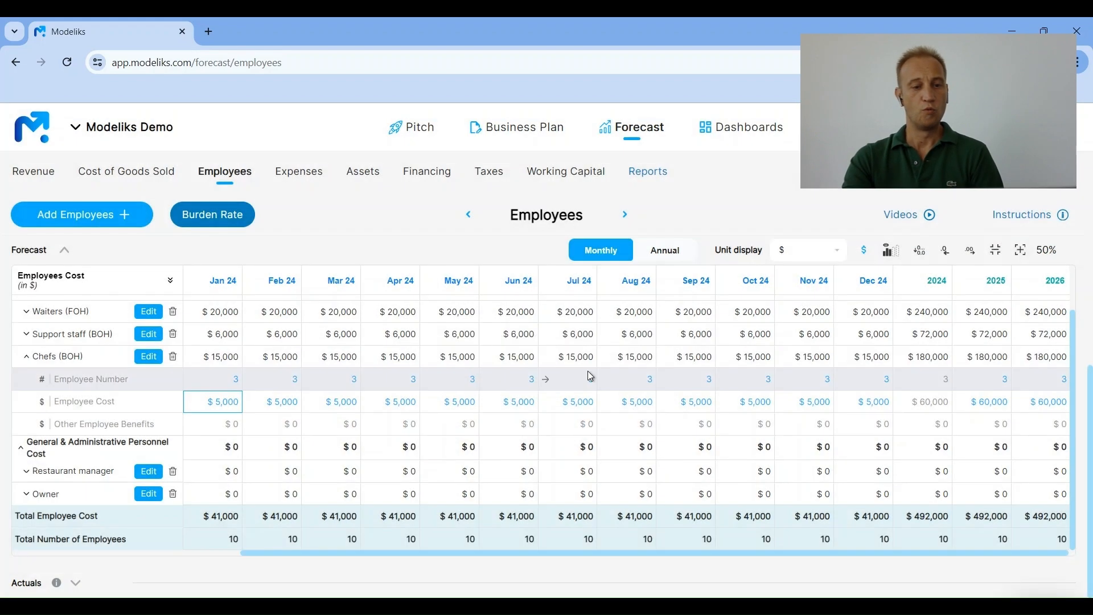
{"action": "left_click", "coordinate": [71, 365]}
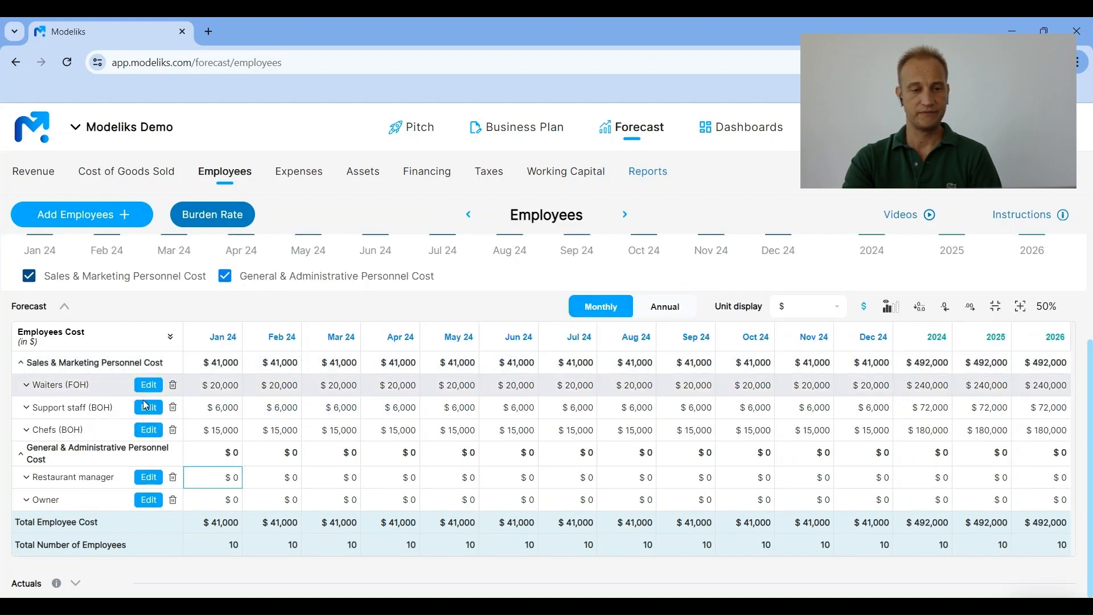
Expand Restaurant manager and set the employee number to 1 for all forecast periods.
{"action": "left_click", "coordinate": [84, 479]}
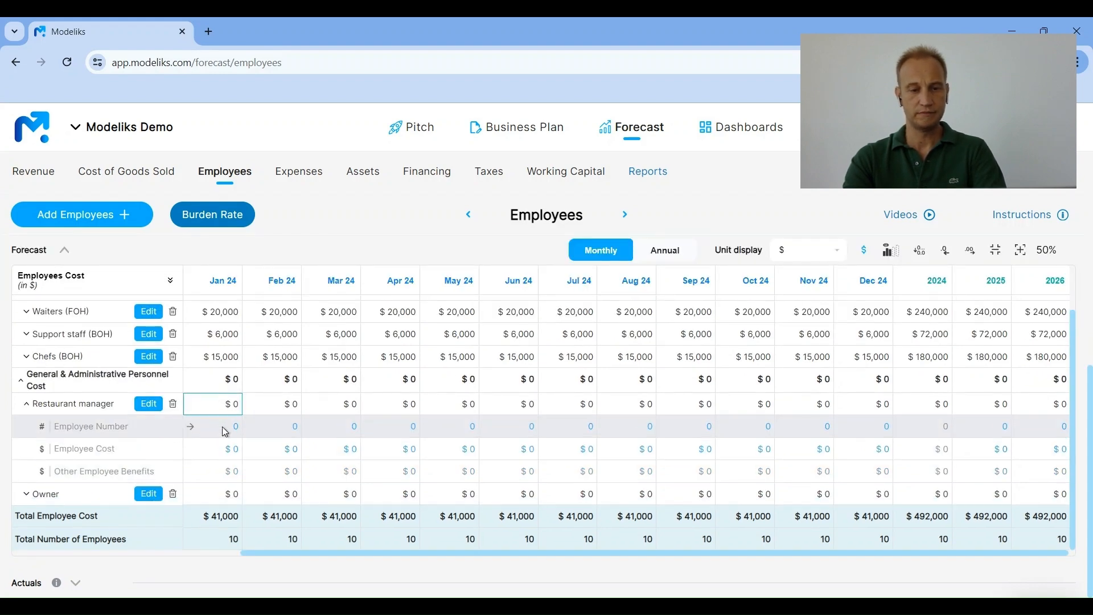
{"action": "left_click", "coordinate": [223, 427]}
{"action": "type", "text": "1"}
{"action": "key", "text": "Tab"}
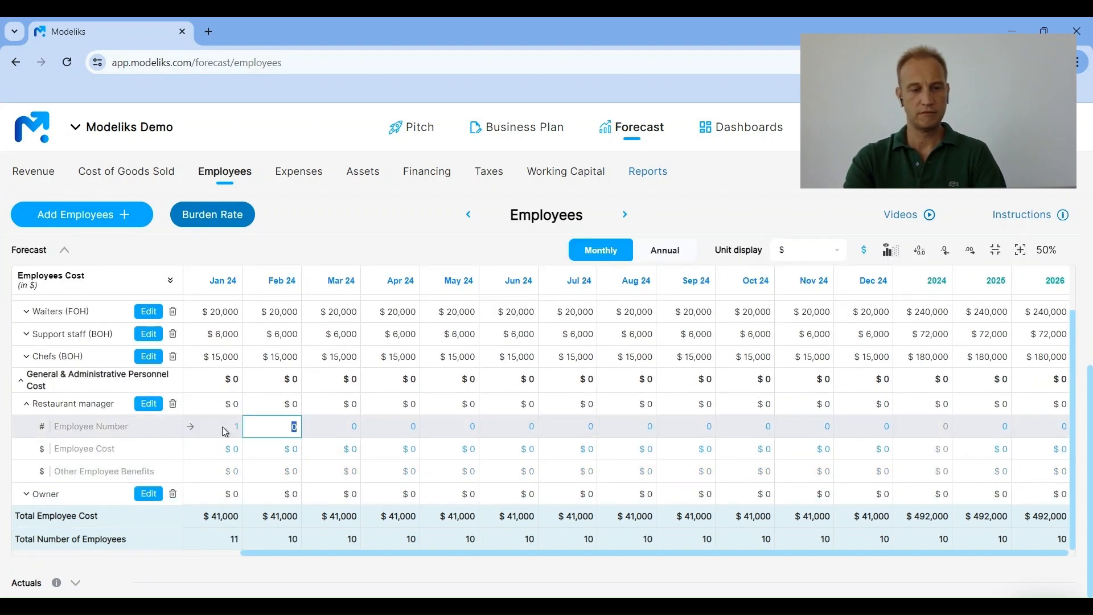
{"action": "left_click", "coordinate": [191, 427]}
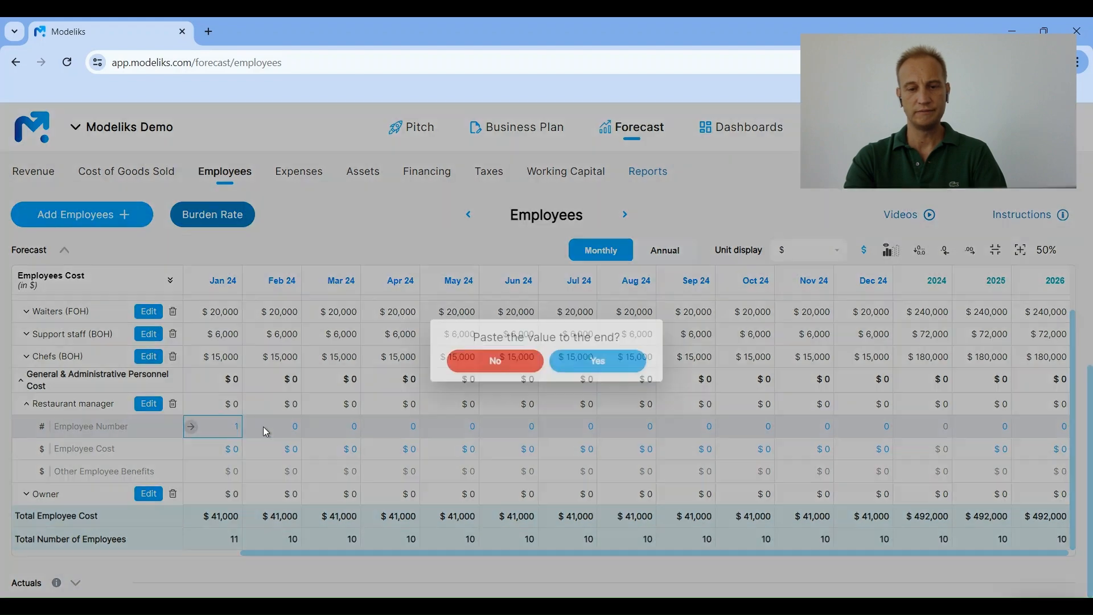
{"action": "left_click", "coordinate": [581, 367]}
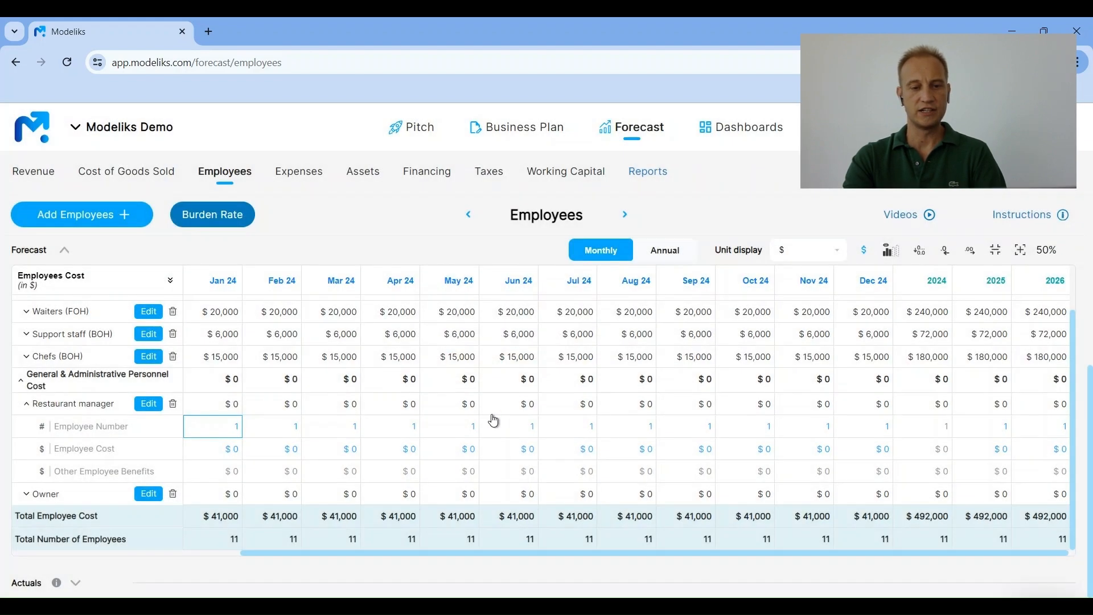
Set the restaurant manager's monthly employee cost to $6,000 and carry it through all forecast periods.
{"action": "left_click", "coordinate": [204, 449]}
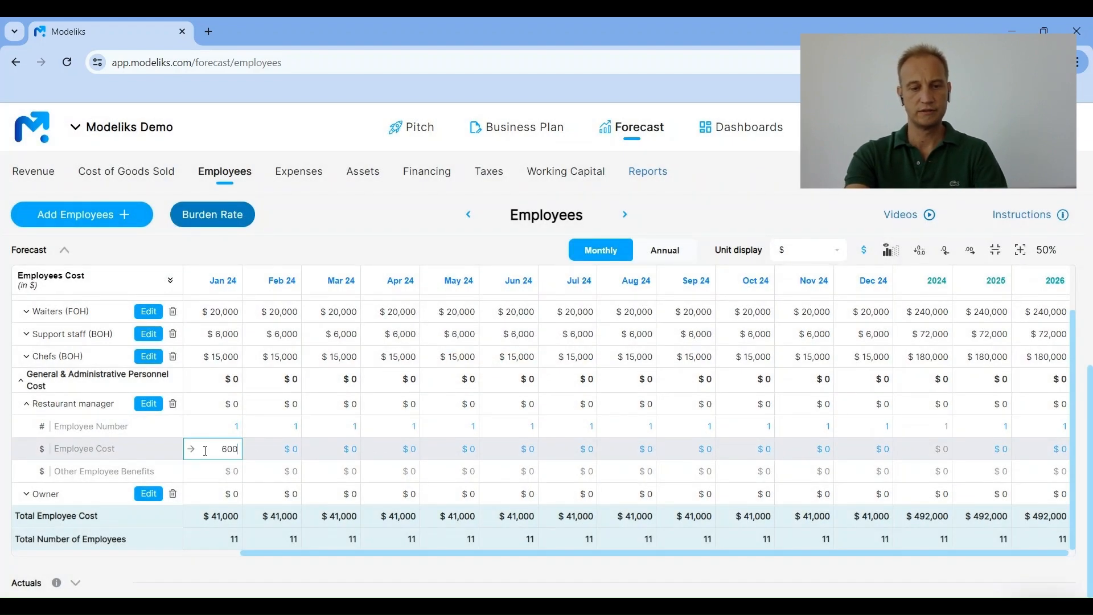
{"action": "key", "text": "Tab"}
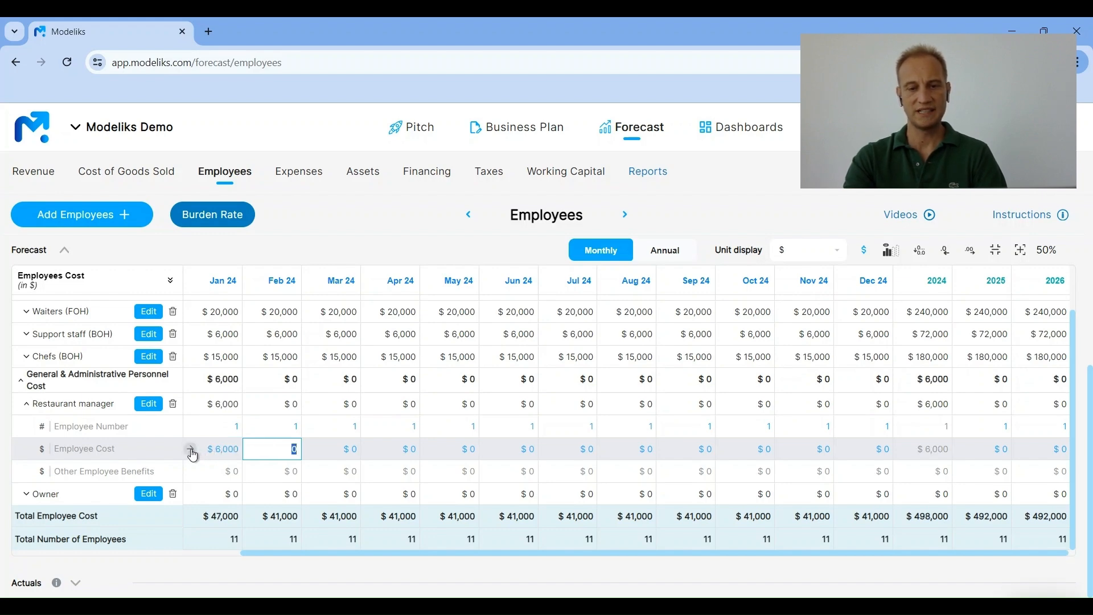
{"action": "left_click", "coordinate": [192, 452]}
{"action": "left_click", "coordinate": [588, 364]}
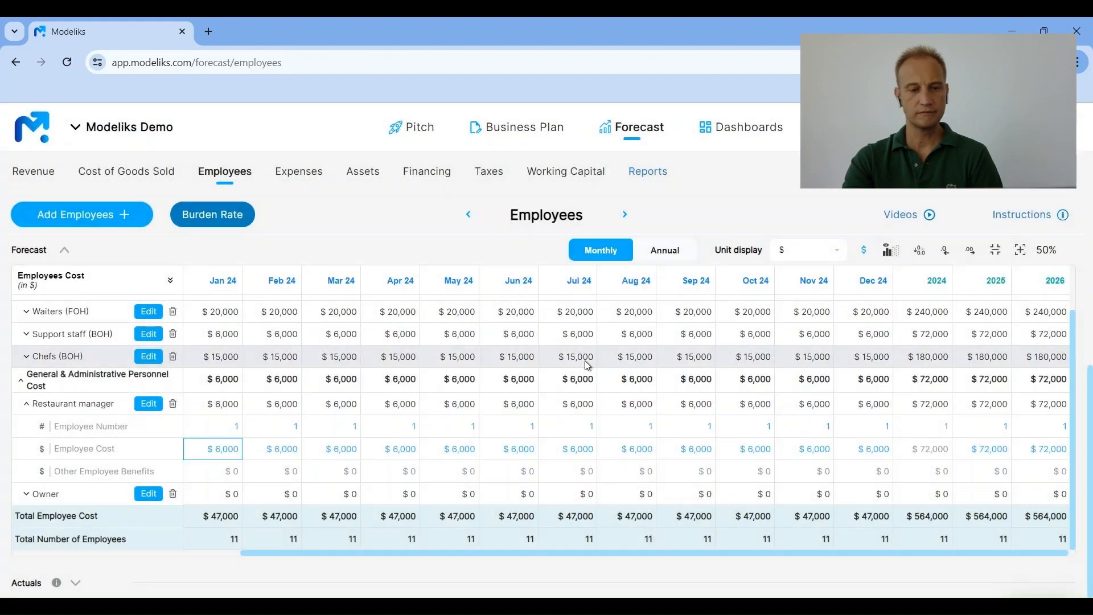
Expand Owner and set the employee number to 1 for all forecast periods.
{"action": "left_click", "coordinate": [46, 501]}
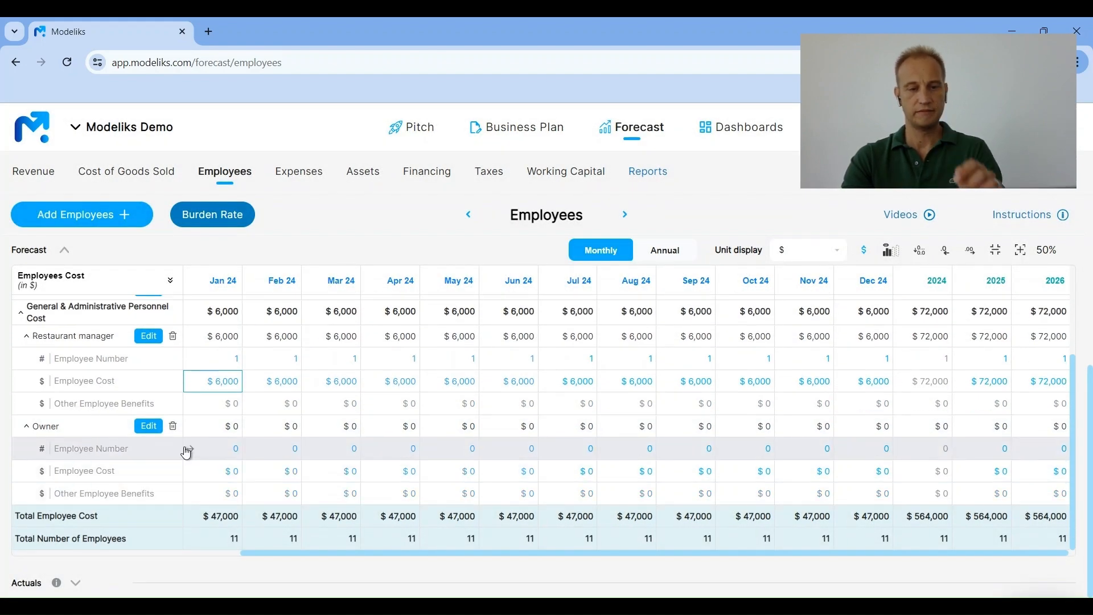
{"action": "double_click", "coordinate": [228, 447]}
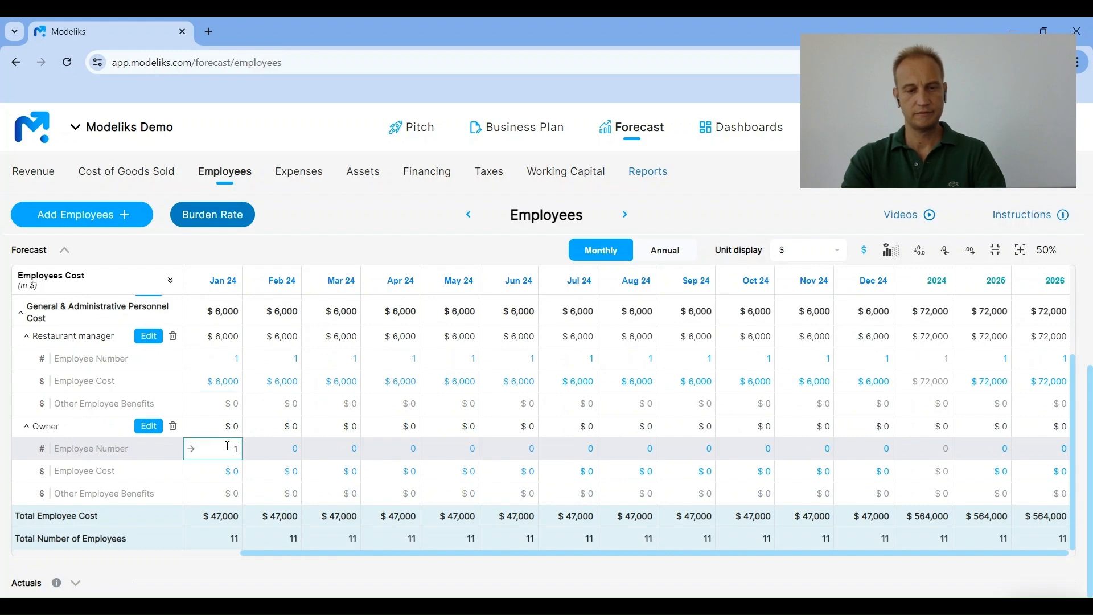
{"action": "type", "text": "1"}
{"action": "left_click", "coordinate": [192, 449]}
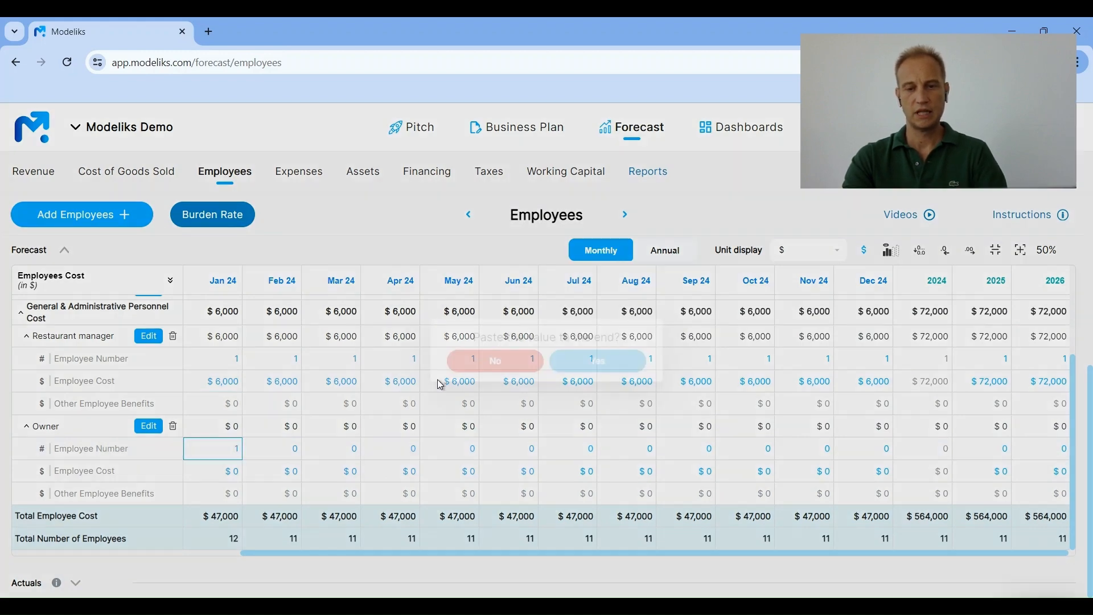
{"action": "left_click", "coordinate": [583, 361]}
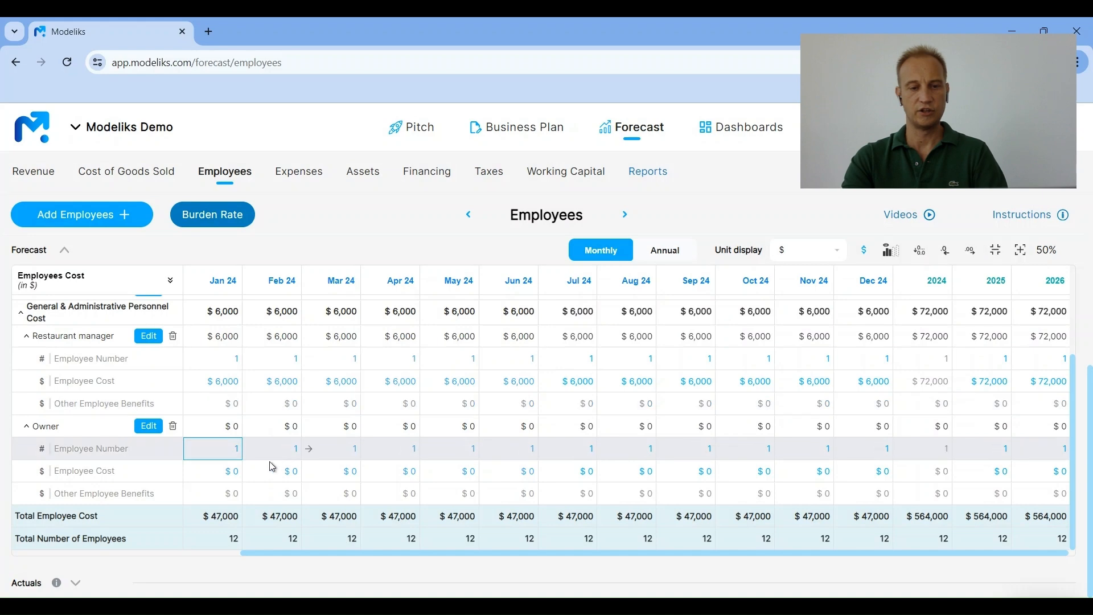
Set the owner's monthly employee cost to $6,000 and carry it through all forecast periods.
{"action": "double_click", "coordinate": [217, 475]}
{"action": "type", "text": "6,"}
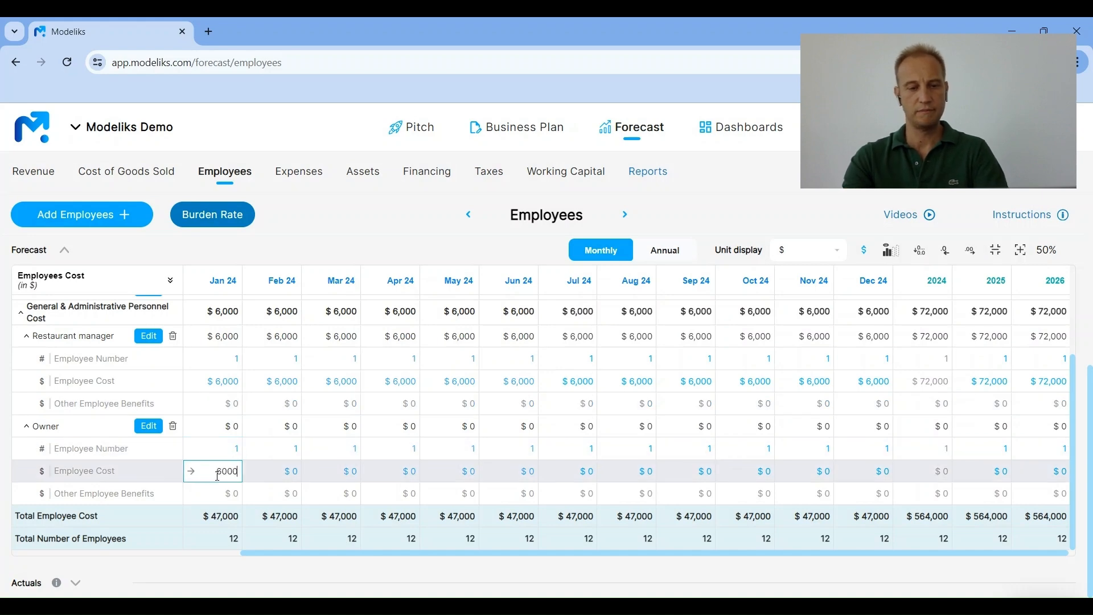
{"action": "type", "text": "000"}
{"action": "key", "text": "Tab"}
{"action": "left_click", "coordinate": [192, 472]}
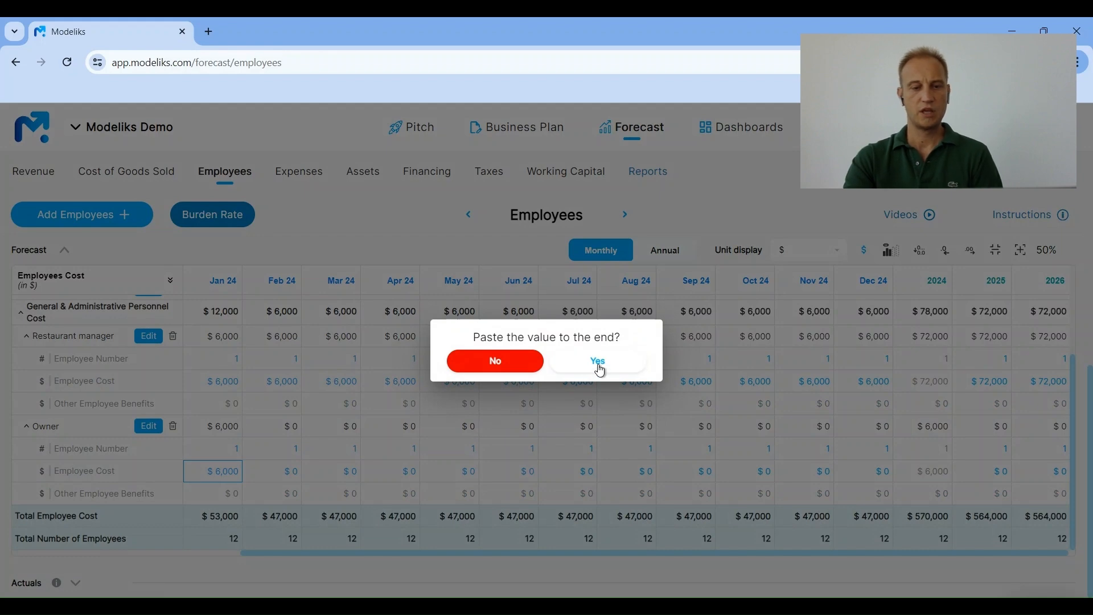
{"action": "left_click", "coordinate": [598, 362]}
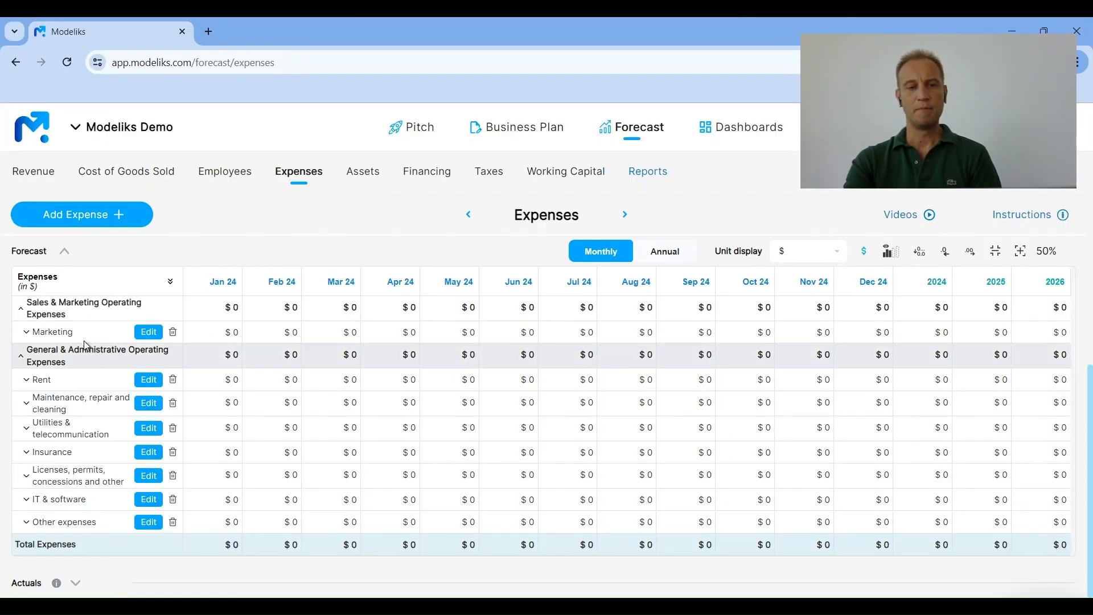
Expand Marketing in the expenses forecast, set the marketing expense to 10% of revenue for all periods, and collapse it.
{"action": "left_click", "coordinate": [63, 333]}
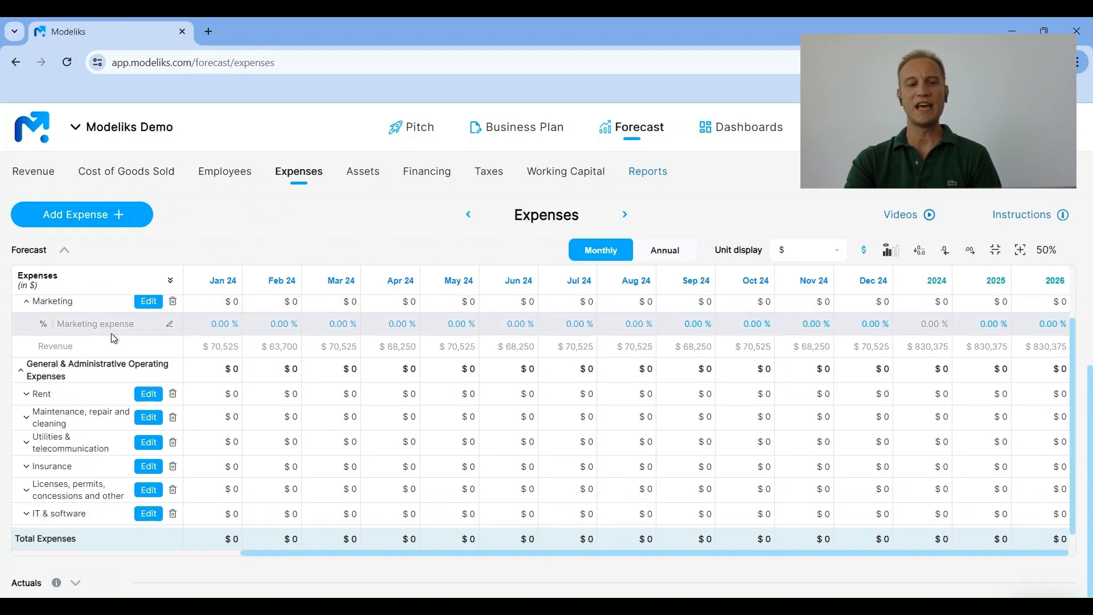
{"action": "scroll", "coordinate": [125, 340], "scroll_direction": "up", "scroll_amount": 1}
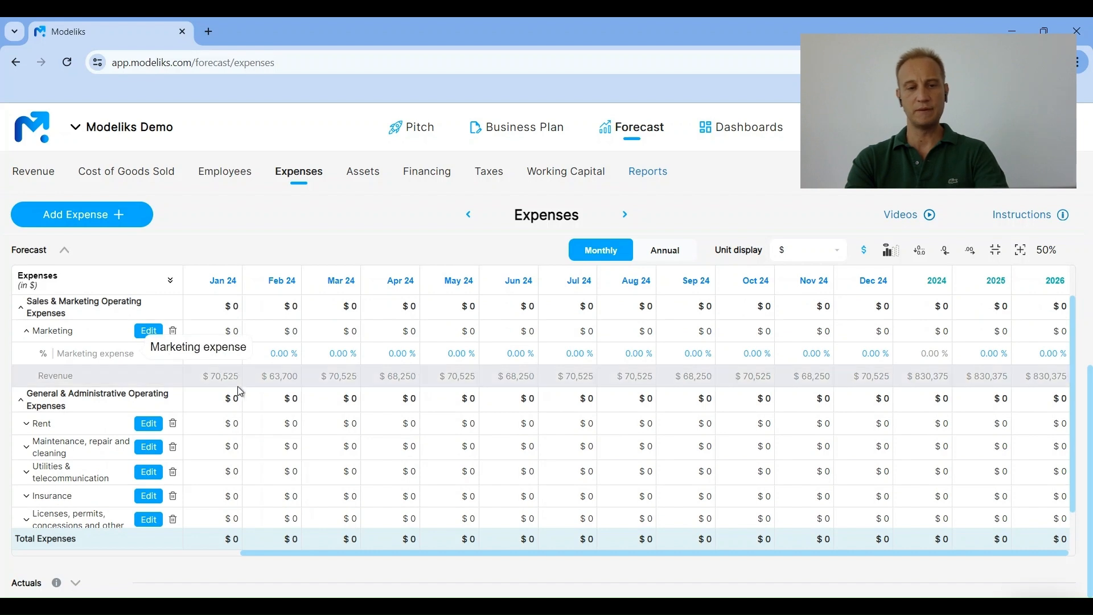
{"action": "left_click", "coordinate": [224, 353]}
{"action": "type", "text": "10"}
{"action": "key", "text": "Tab"}
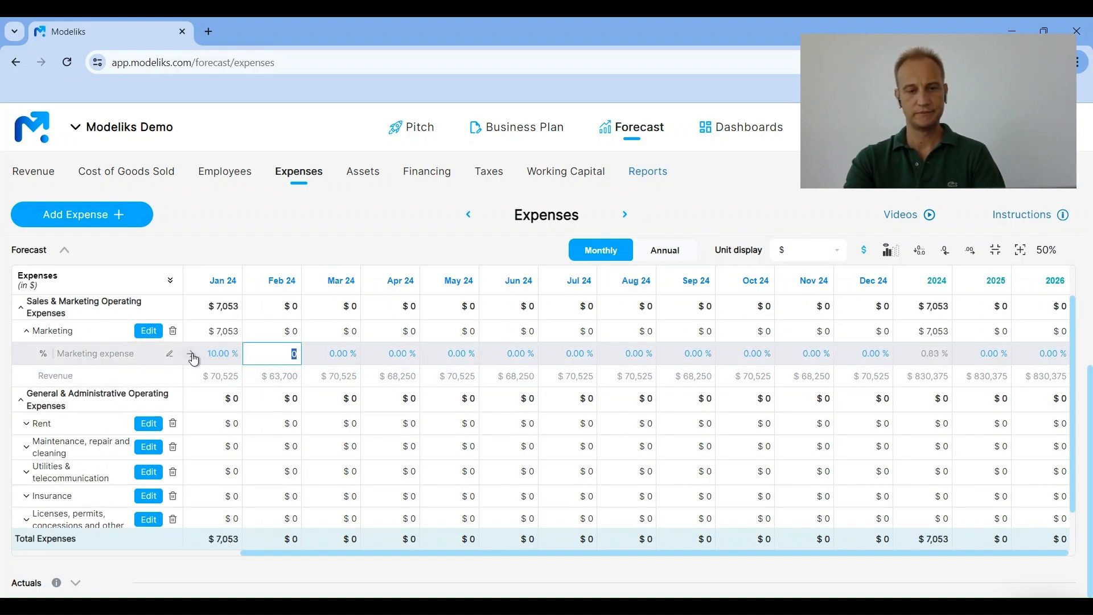
{"action": "left_click", "coordinate": [192, 357]}
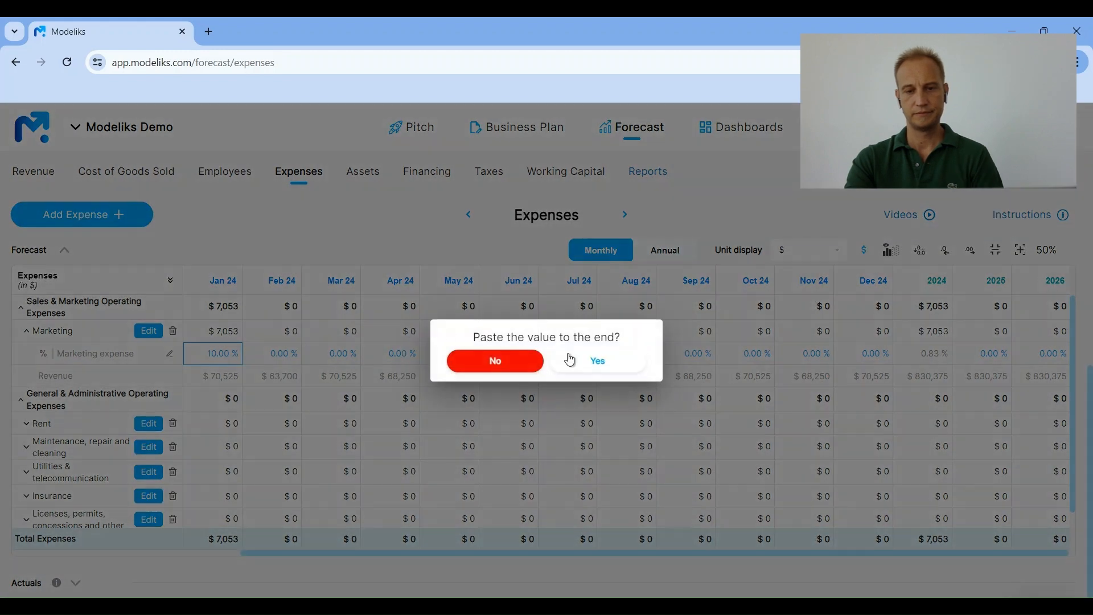
{"action": "left_click", "coordinate": [576, 362]}
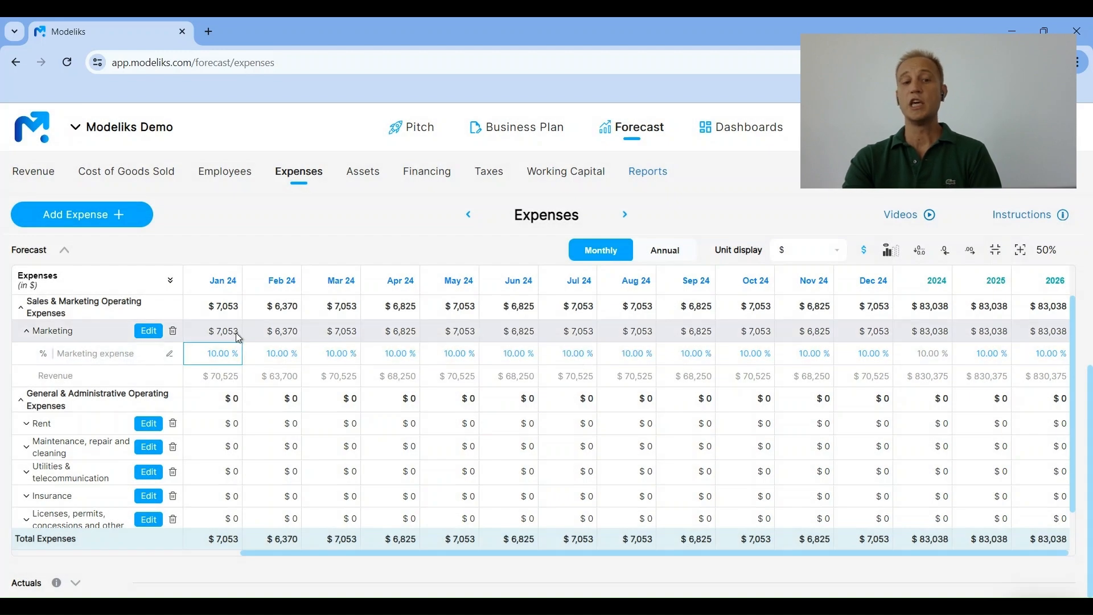
{"action": "left_click", "coordinate": [68, 338]}
Expand Rent down to its rent expense drivers and set the restaurant area to 200 for all forecast periods.
{"action": "left_click", "coordinate": [86, 380]}
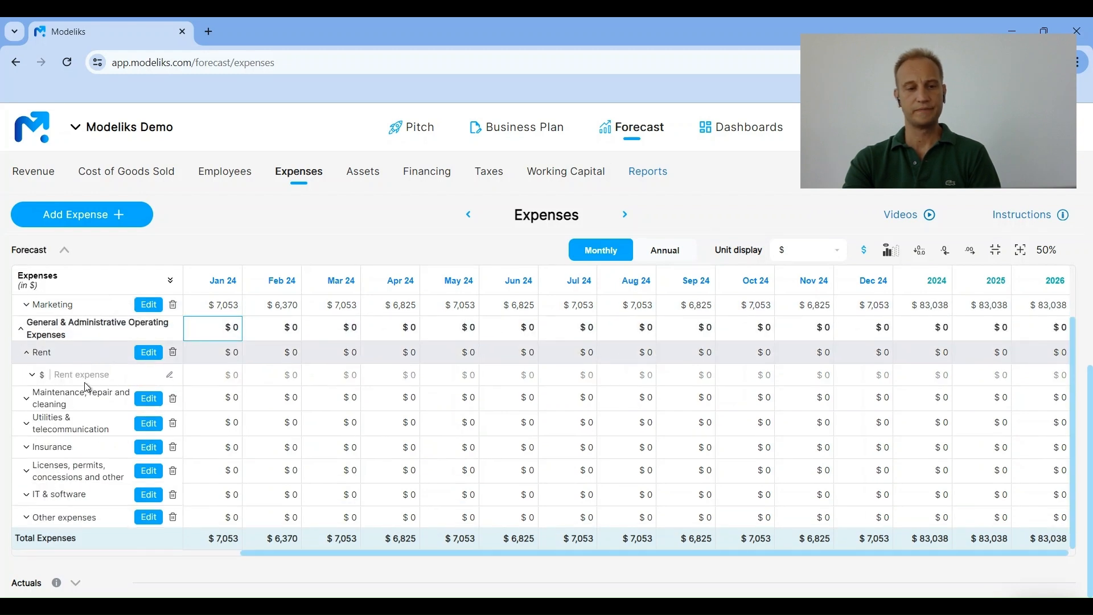
{"action": "left_click", "coordinate": [74, 381]}
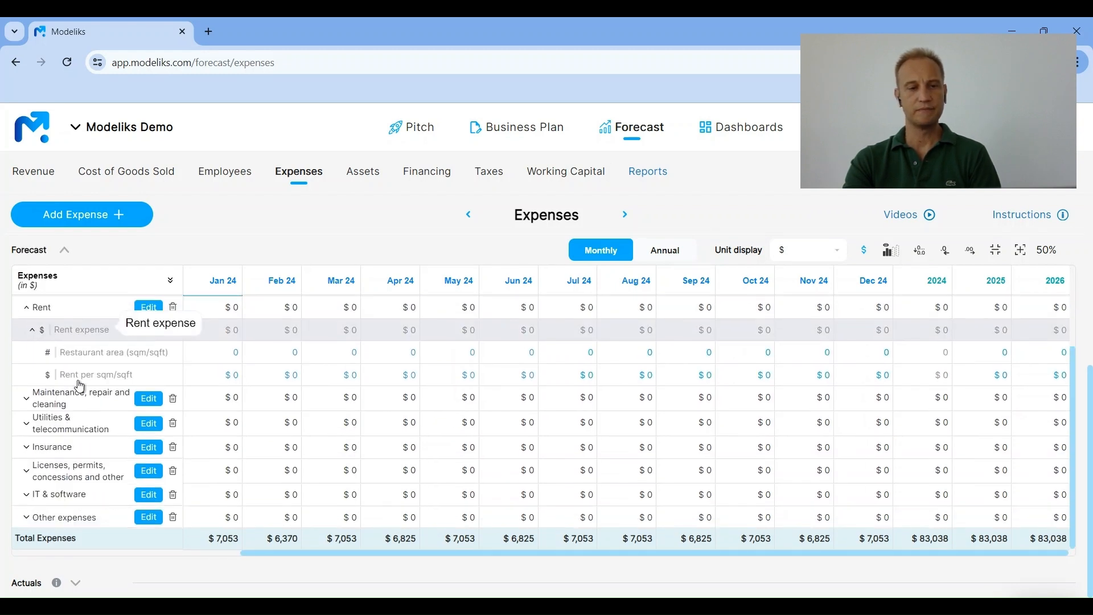
{"action": "scroll", "coordinate": [169, 365], "scroll_direction": "up", "scroll_amount": 1}
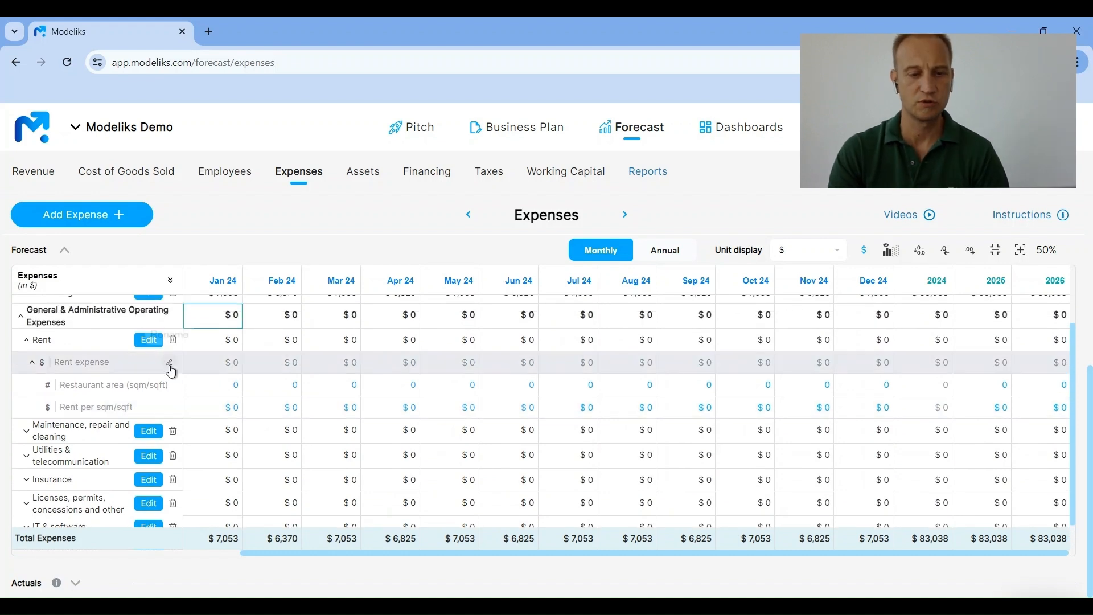
{"action": "left_click", "coordinate": [226, 382]}
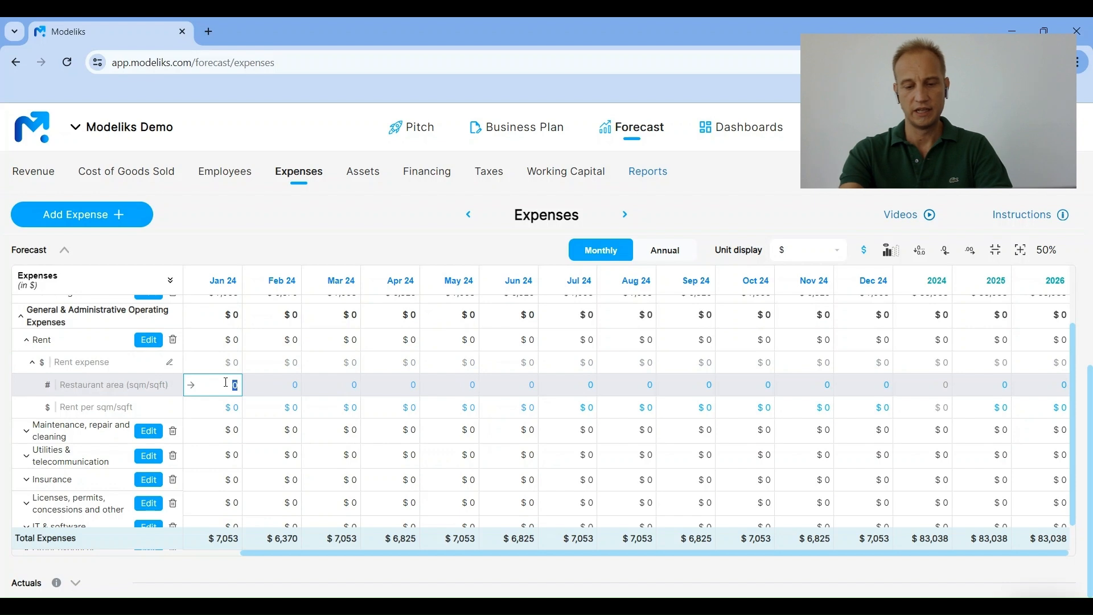
{"action": "type", "text": "200"}
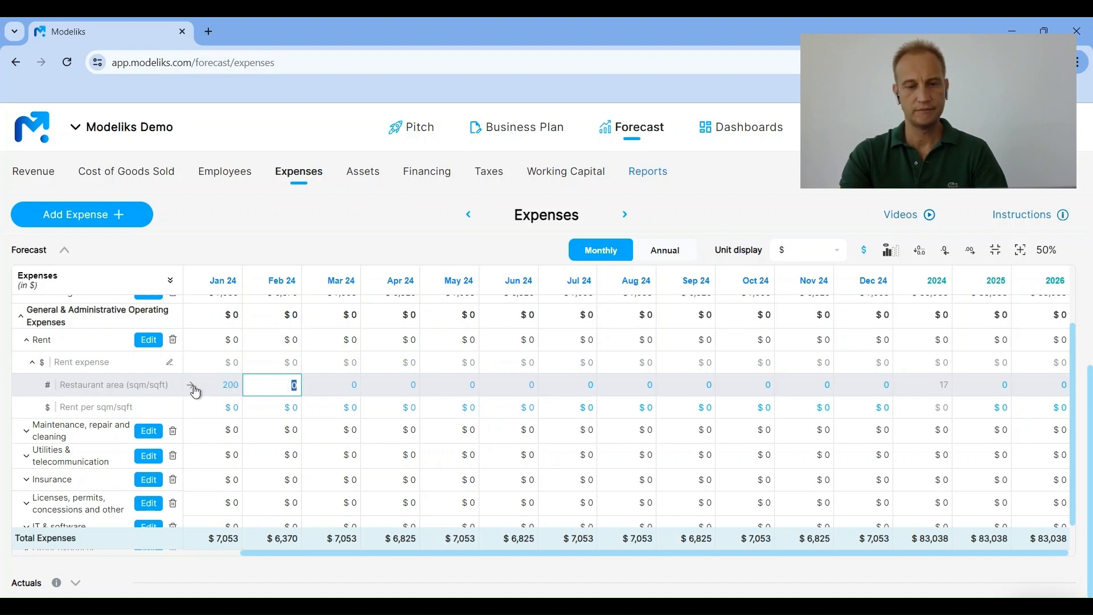
{"action": "left_click", "coordinate": [193, 384]}
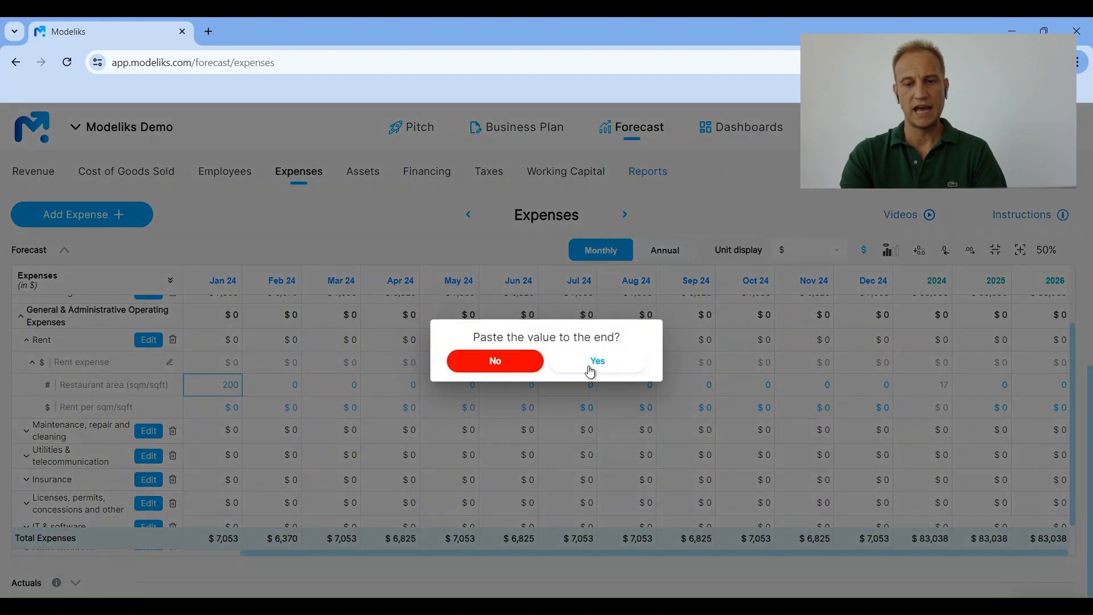
{"action": "left_click", "coordinate": [591, 373]}
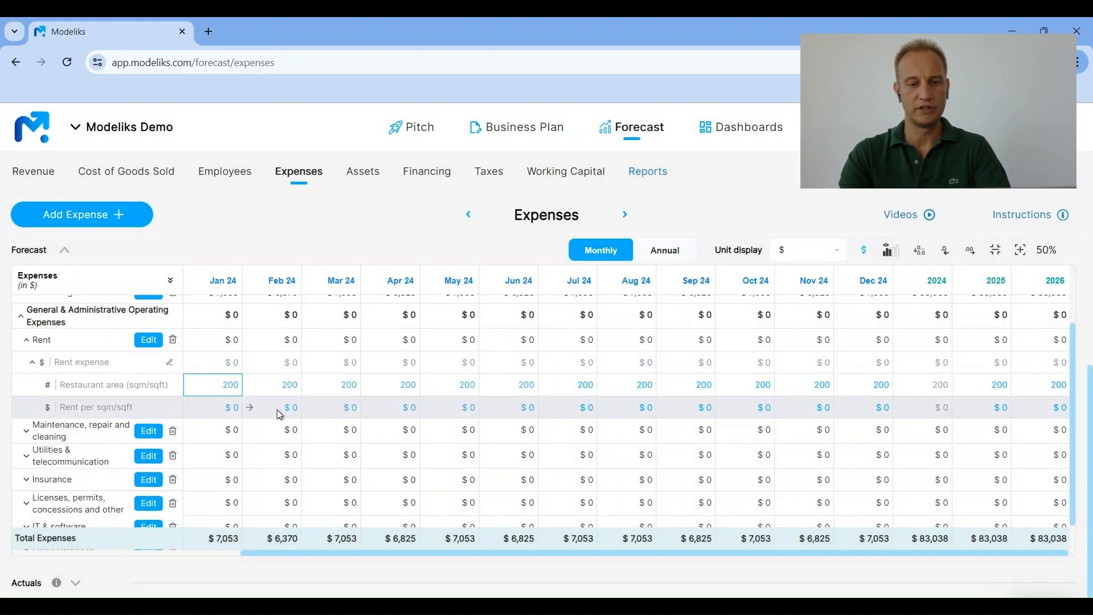
Set the monthly rent per sqm/sqft to $20 and carry it through all forecast periods.
{"action": "left_click", "coordinate": [223, 414]}
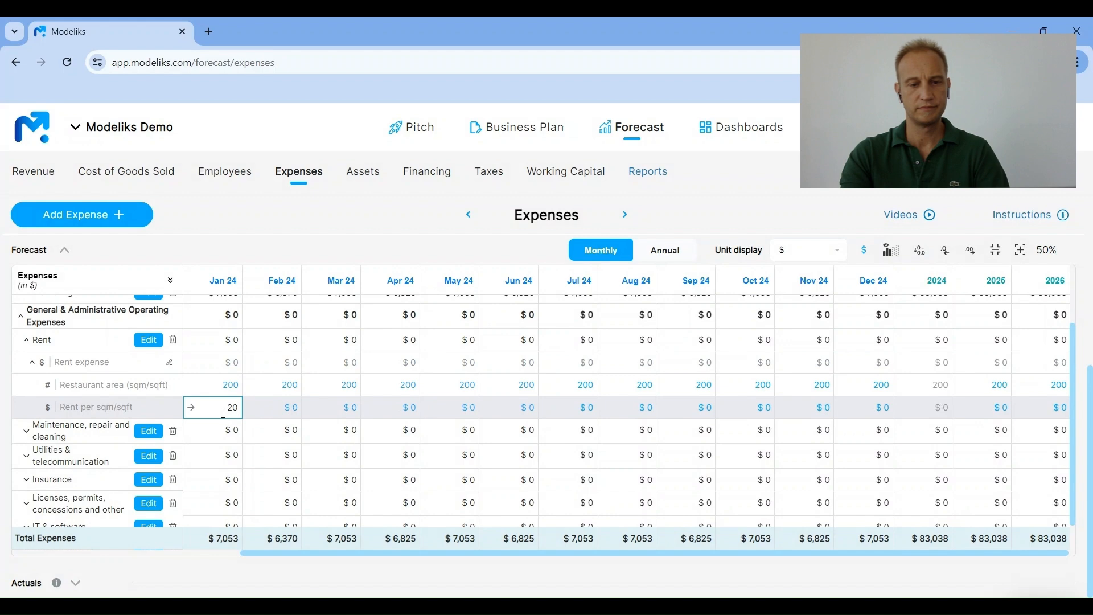
{"action": "key", "text": "Tab"}
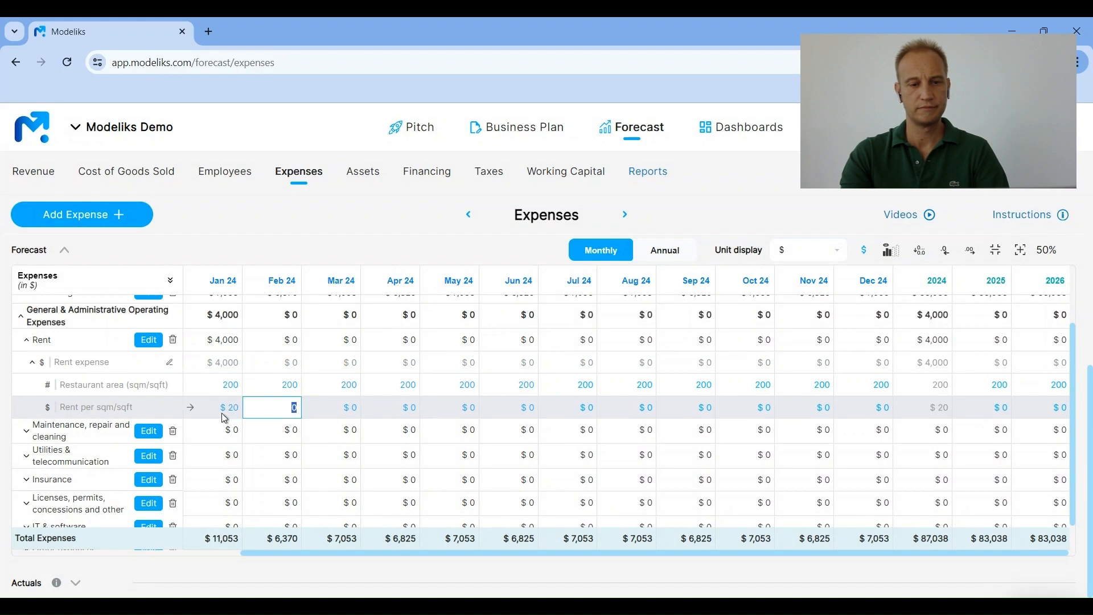
{"action": "left_click", "coordinate": [192, 409]}
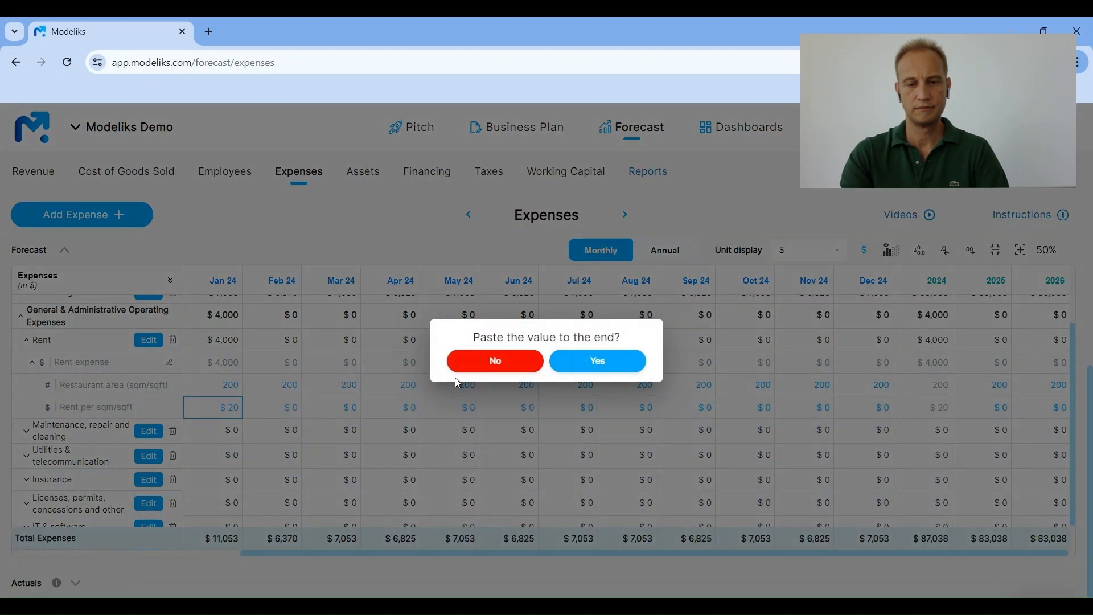
{"action": "left_click", "coordinate": [588, 360]}
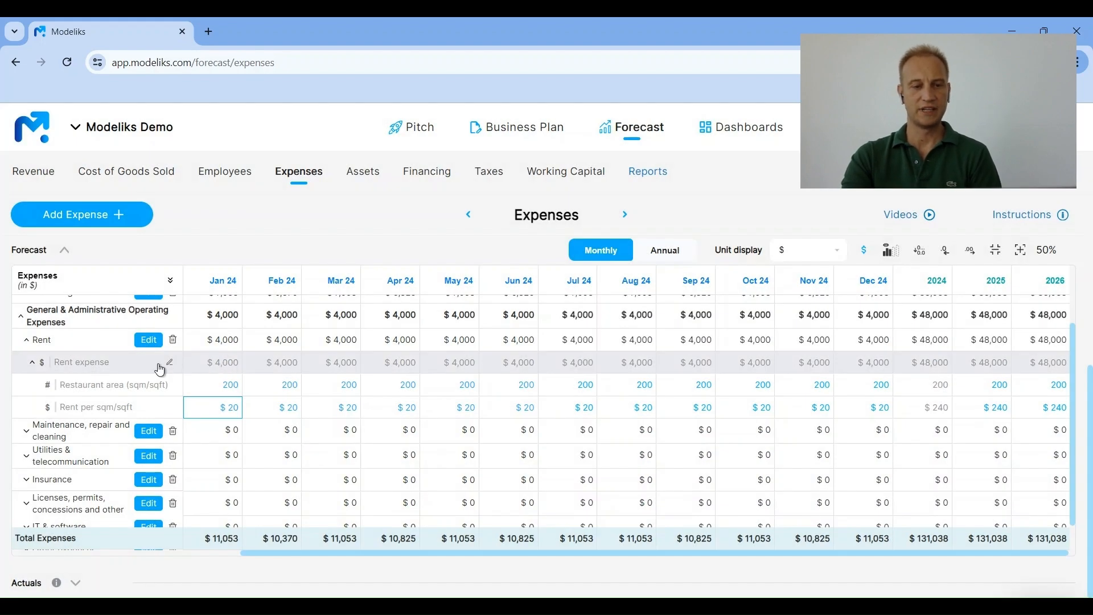
Collapse Rent, then set the maintenance, repair and cleaning expense to 5% of revenue for all forecast periods and collapse it.
{"action": "left_click", "coordinate": [112, 371]}
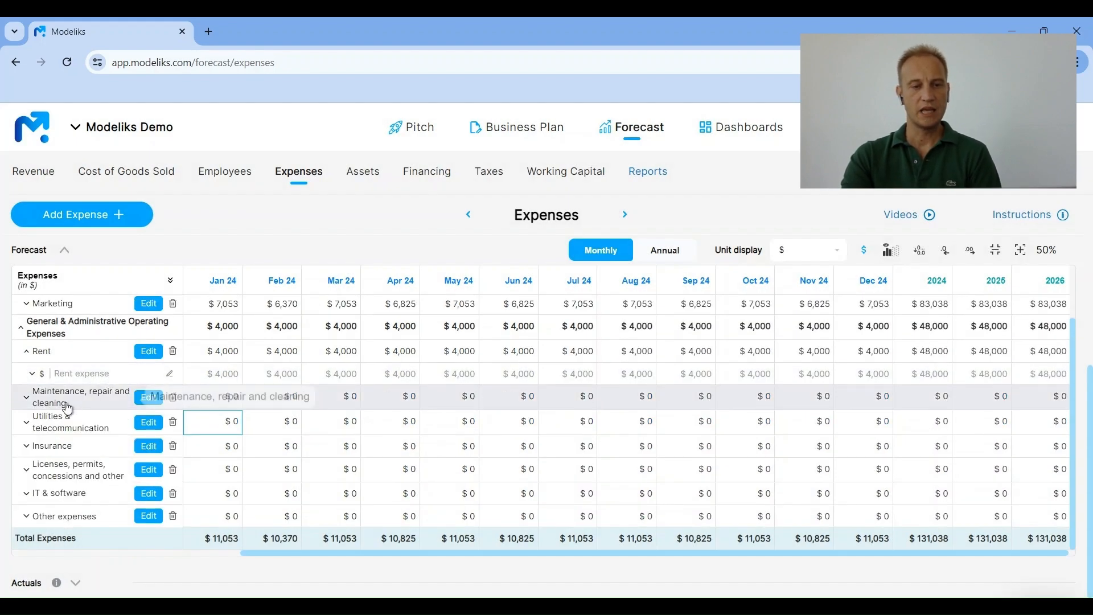
{"action": "left_click", "coordinate": [43, 356]}
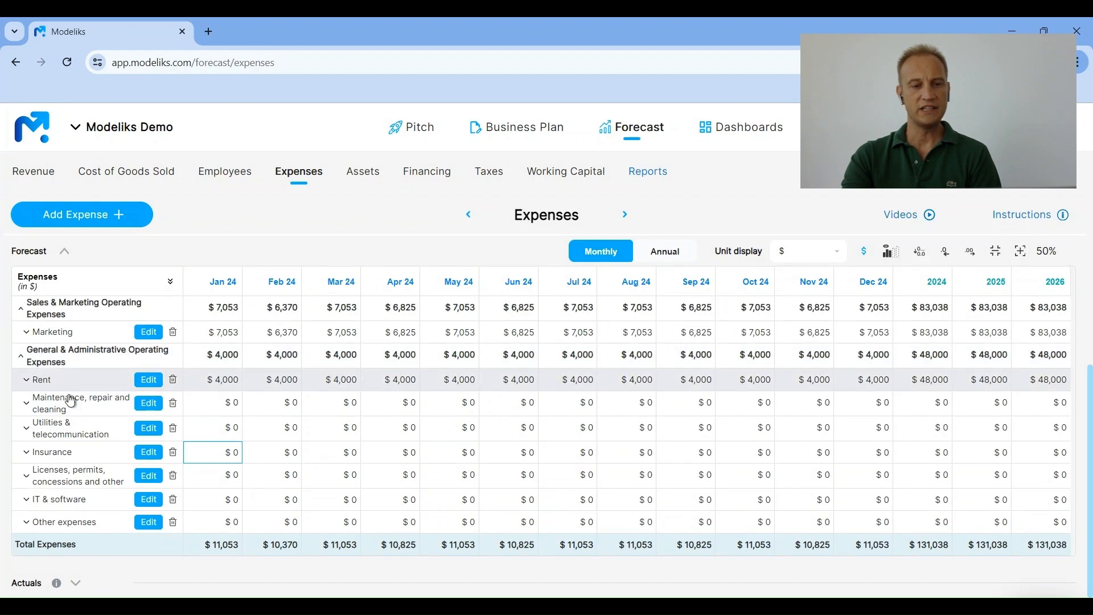
{"action": "left_click", "coordinate": [74, 409]}
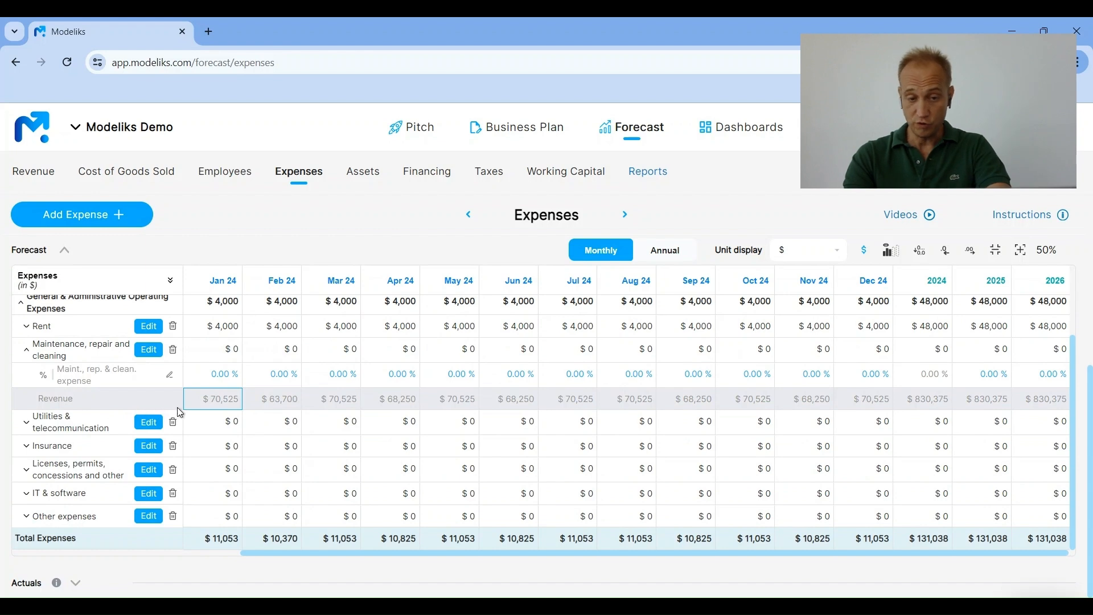
{"action": "left_click", "coordinate": [230, 383]}
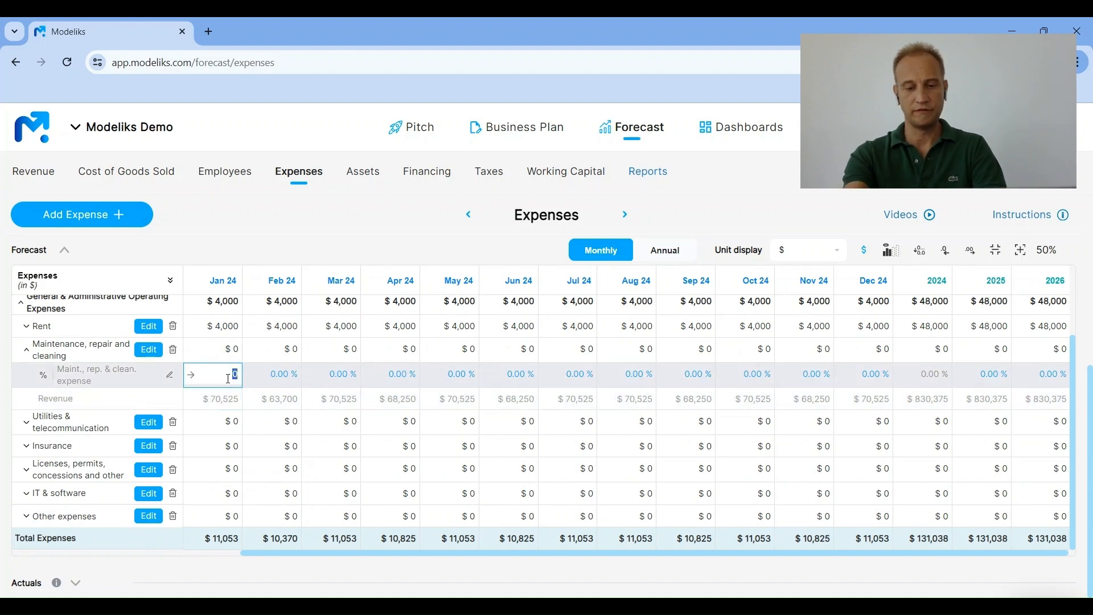
{"action": "key", "text": "Tab"}
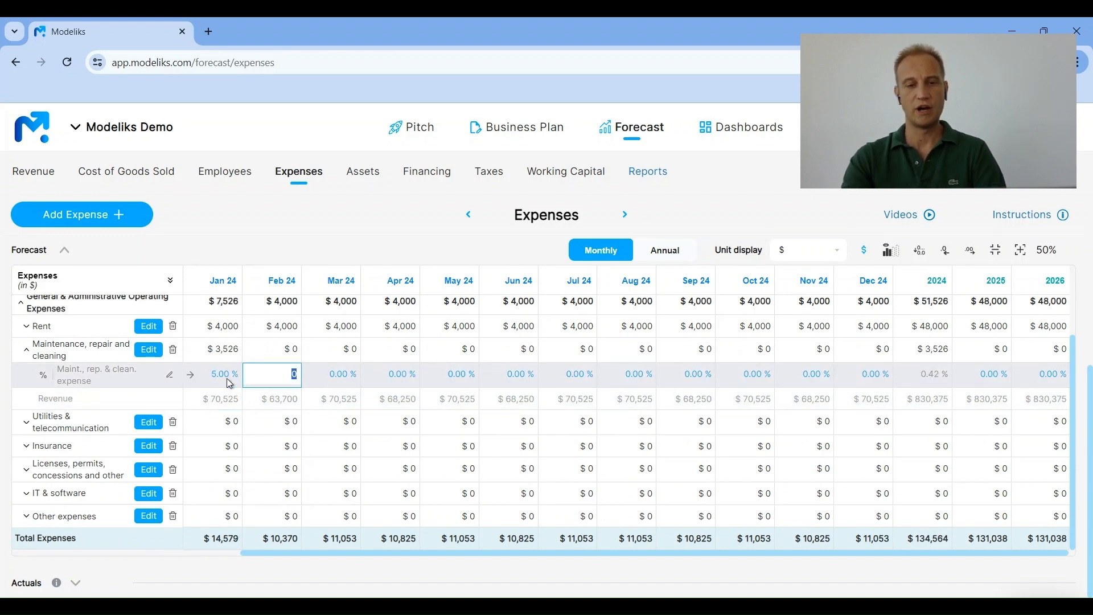
{"action": "left_click", "coordinate": [194, 379]}
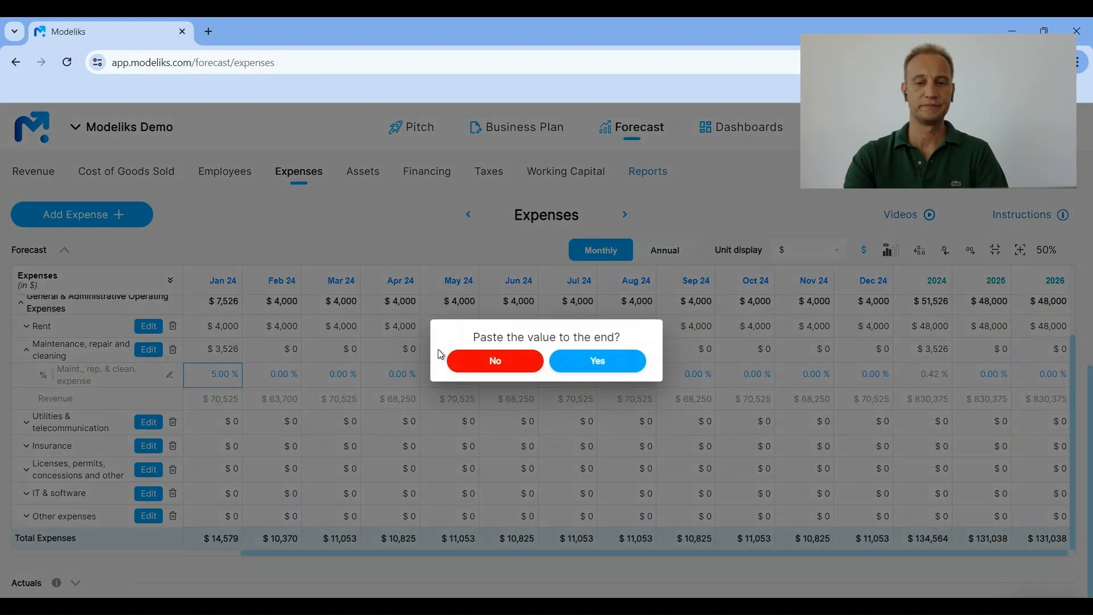
{"action": "left_click", "coordinate": [578, 364]}
{"action": "left_click", "coordinate": [82, 351]}
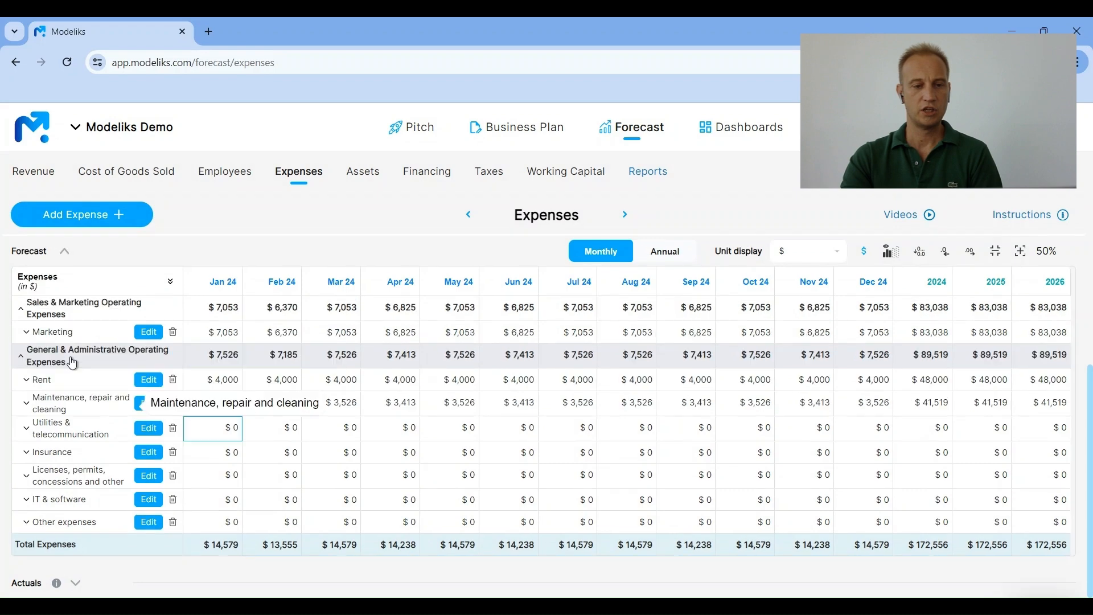
Expand Utilities & telecommunication, set its monthly expense to $500 through all forecast periods, and collapse it.
{"action": "left_click", "coordinate": [82, 425]}
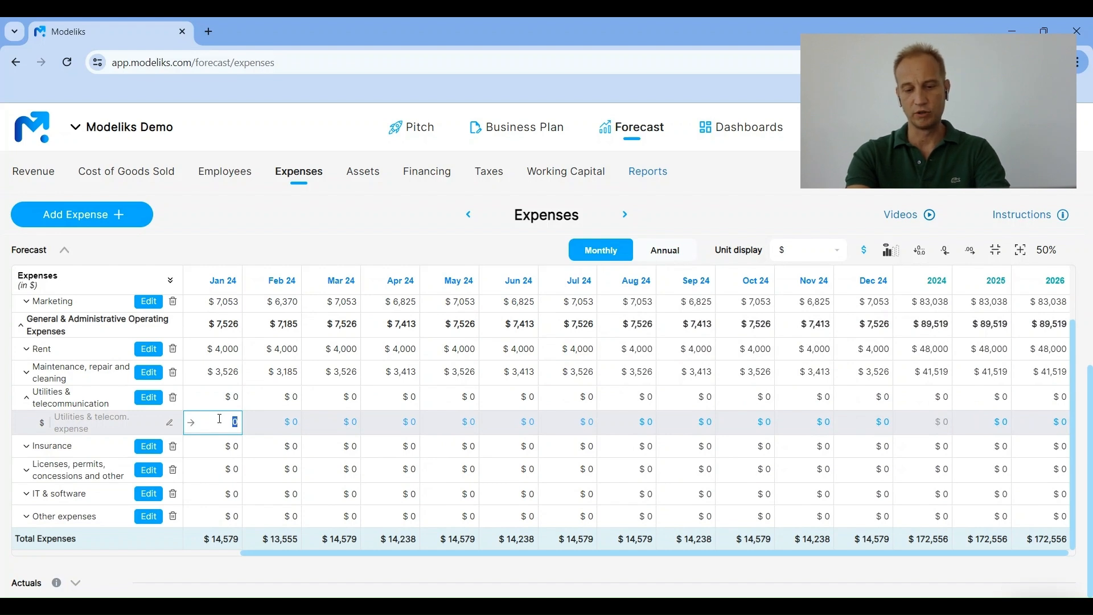
{"action": "type", "text": "500"}
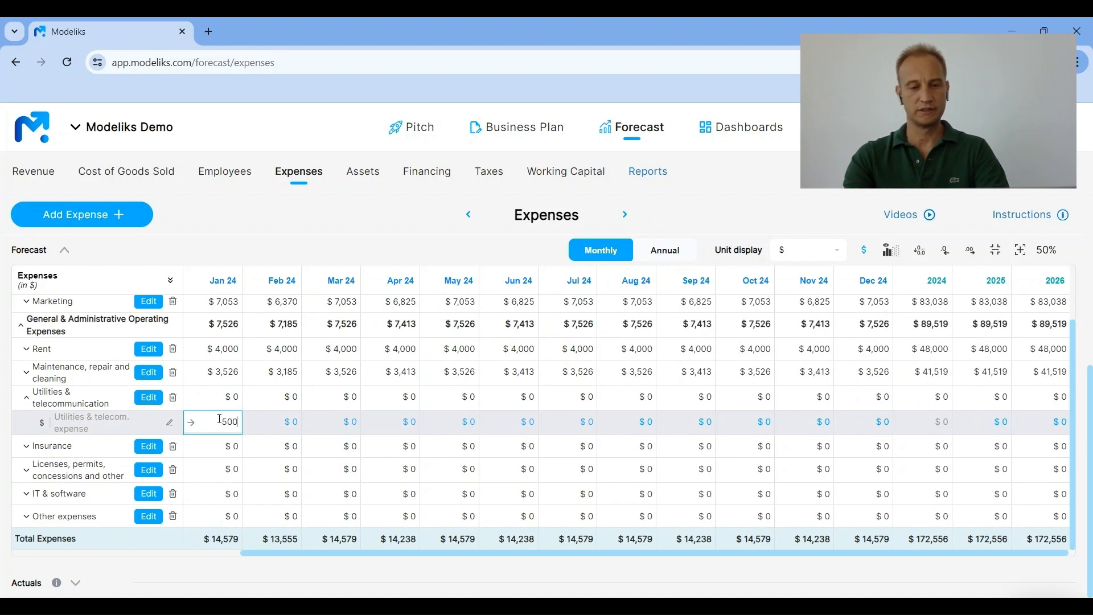
{"action": "key", "text": "Tab"}
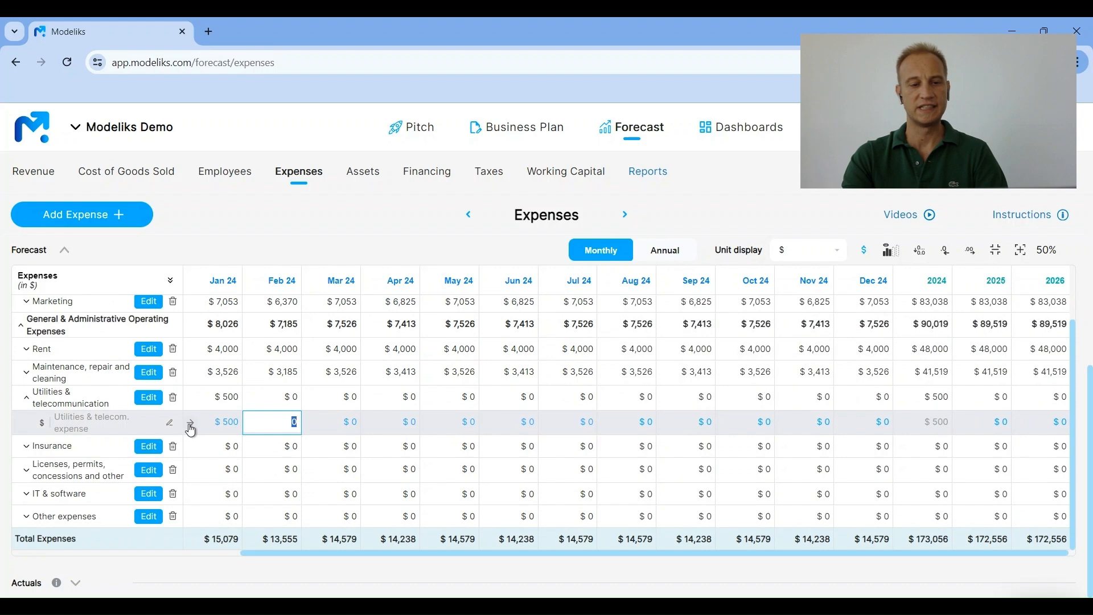
{"action": "left_click", "coordinate": [190, 424]}
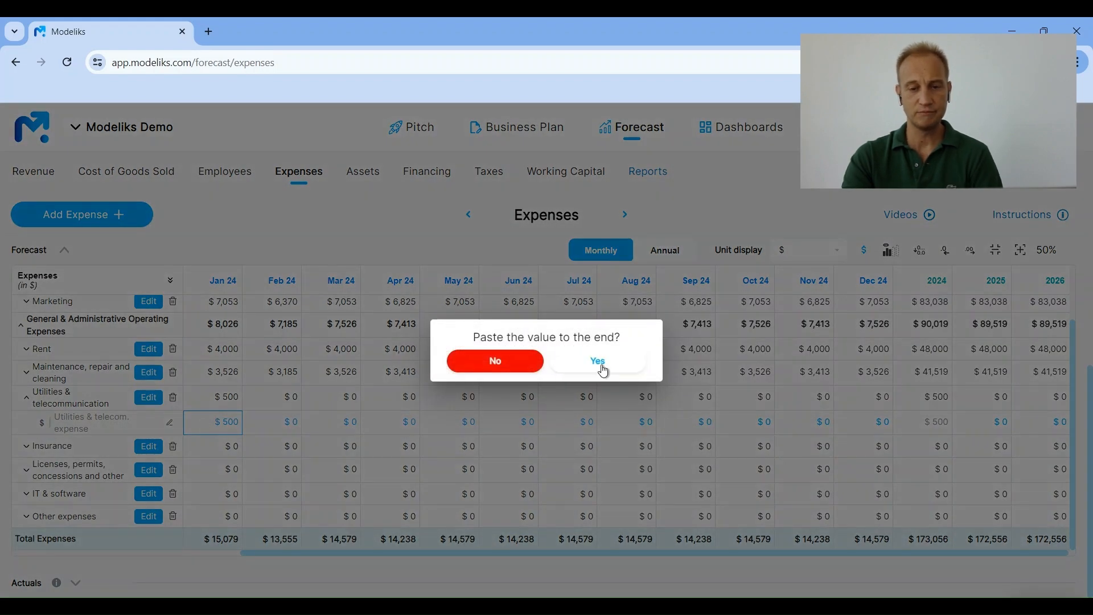
{"action": "left_click", "coordinate": [604, 371]}
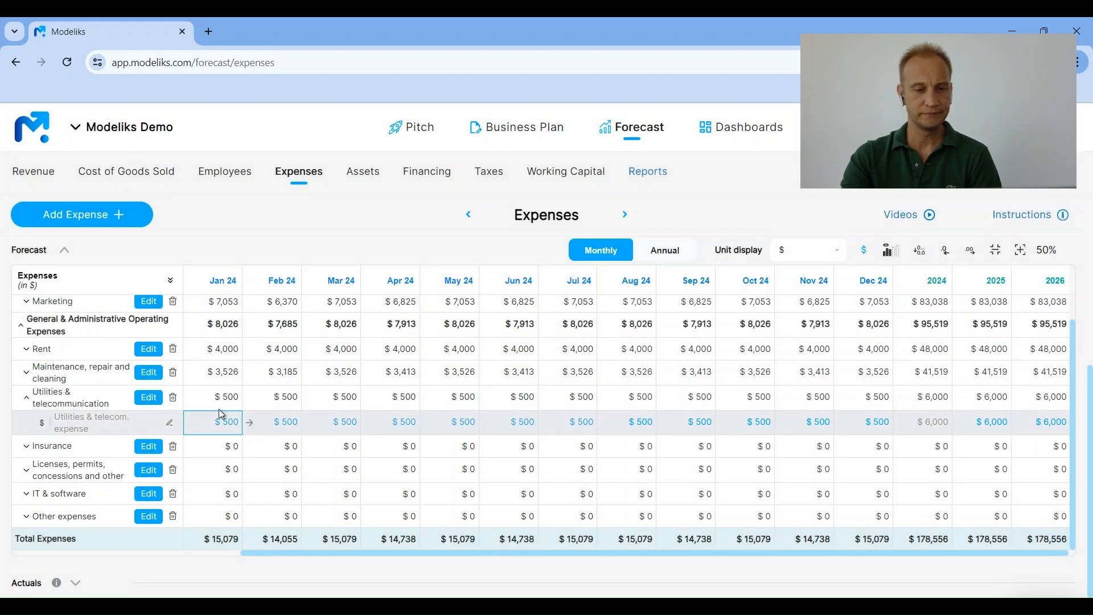
{"action": "left_click", "coordinate": [26, 397]}
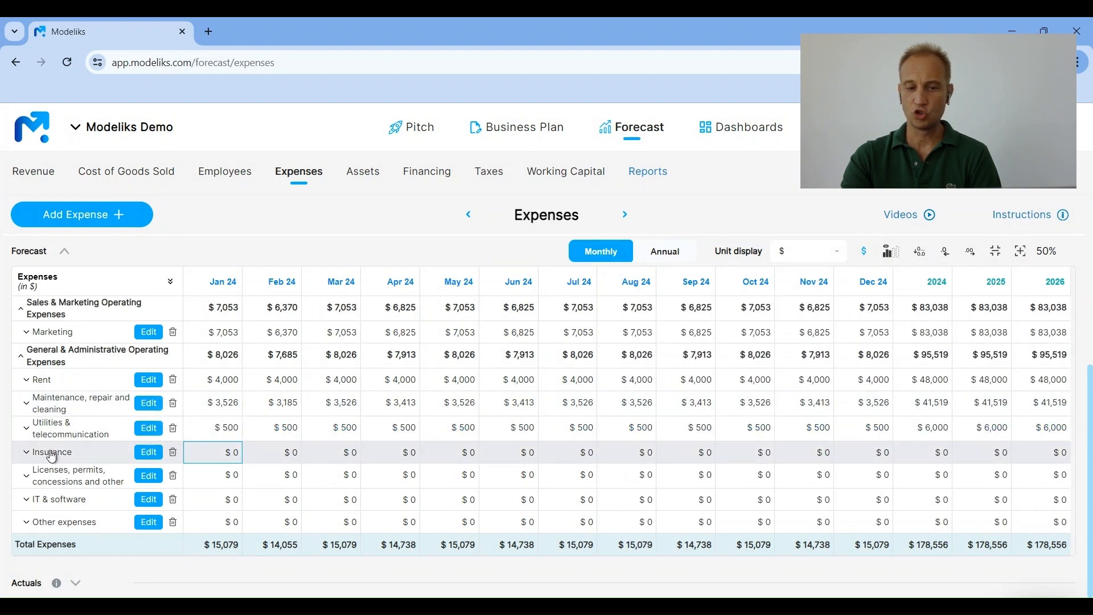
Expand Insurance, set the monthly insurance expense to $400 through all forecast periods, and collapse it.
{"action": "left_click", "coordinate": [51, 455]}
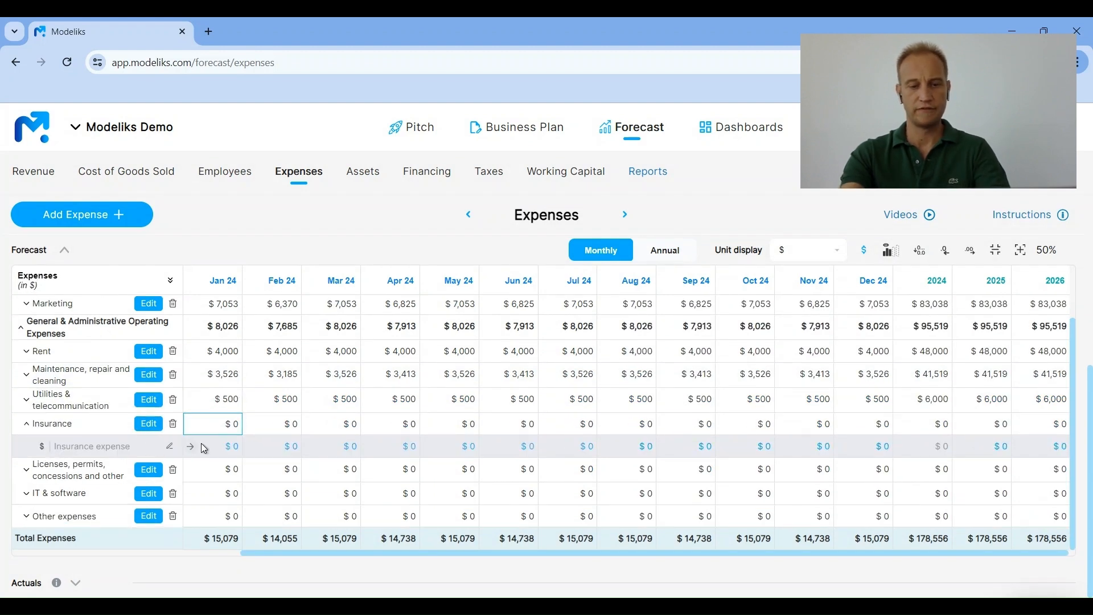
{"action": "left_click", "coordinate": [200, 443]}
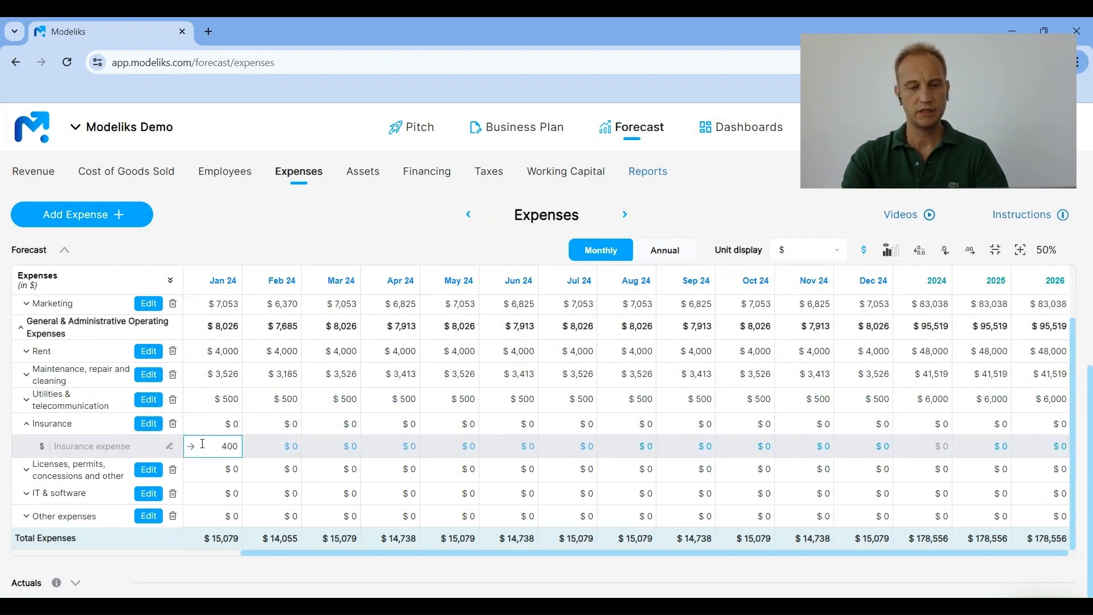
{"action": "type", "text": "400"}
{"action": "key", "text": "Tab"}
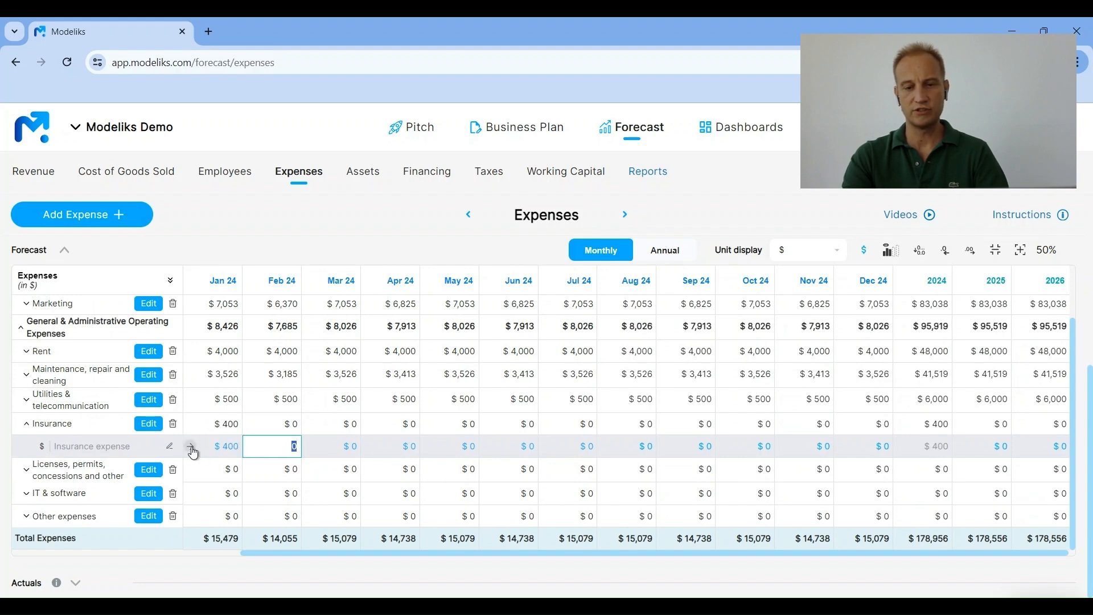
{"action": "left_click", "coordinate": [192, 449]}
{"action": "left_click", "coordinate": [592, 364]}
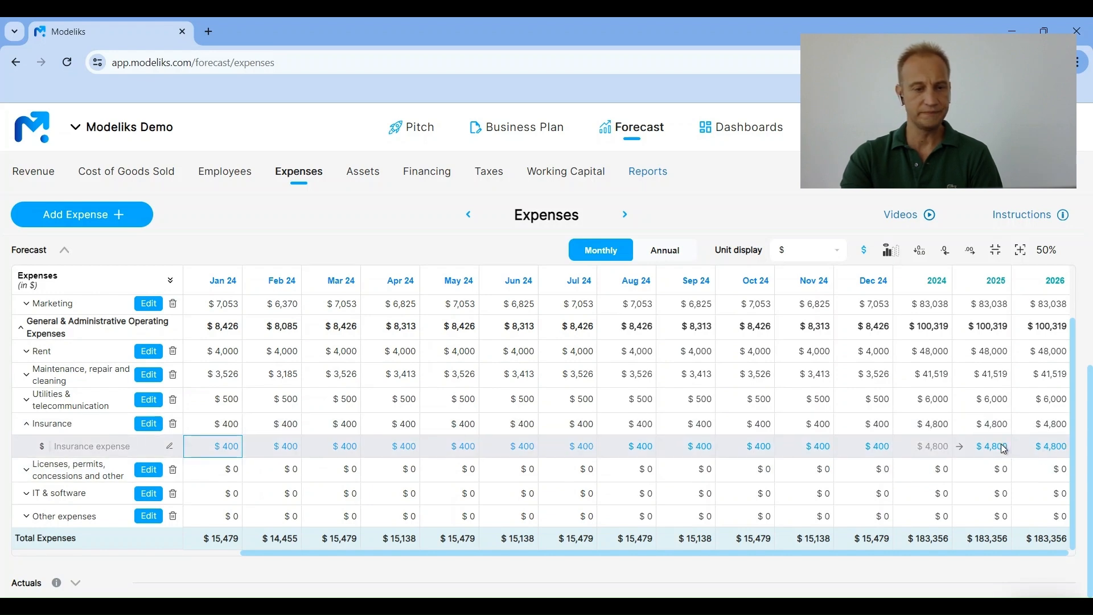
{"action": "left_click", "coordinate": [54, 431]}
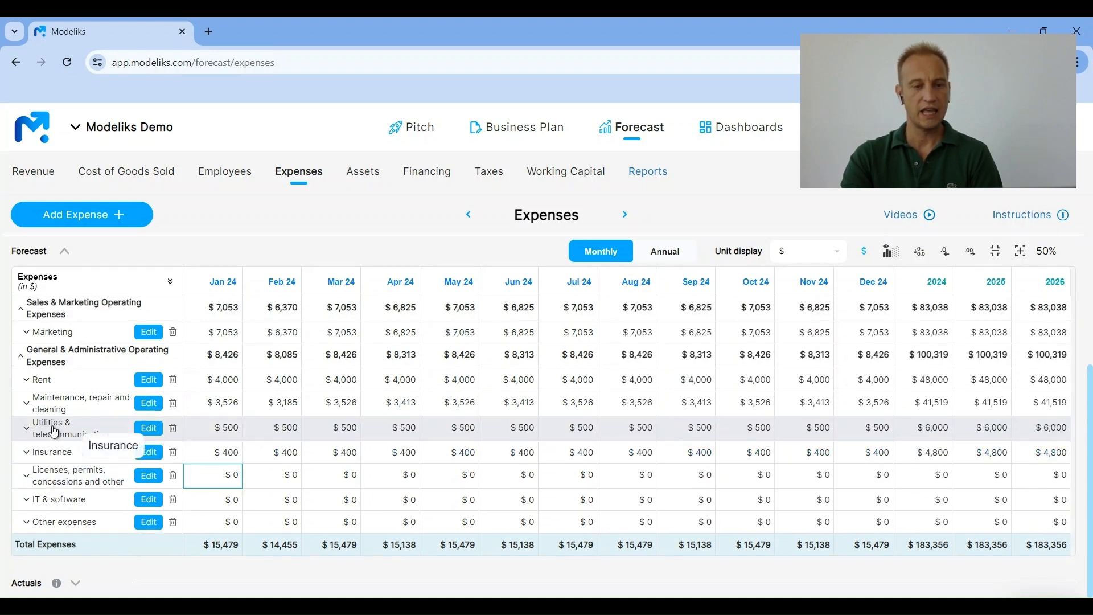
Expand Licenses, permits, concessions and other, and set its monthly expense to $600 through all forecast periods.
{"action": "left_click", "coordinate": [69, 475]}
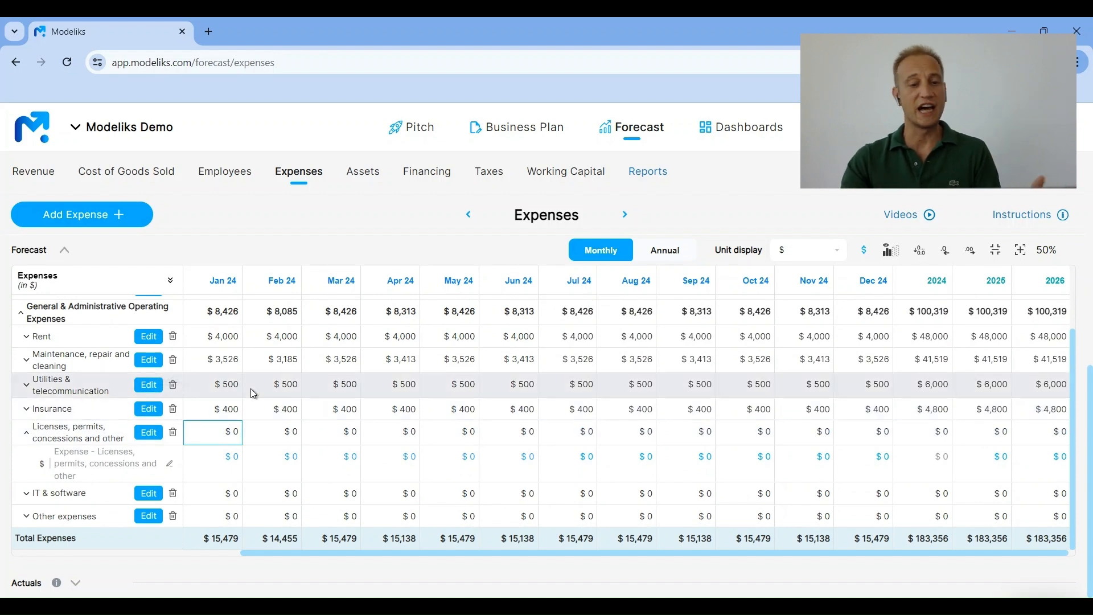
{"action": "left_click", "coordinate": [222, 464]}
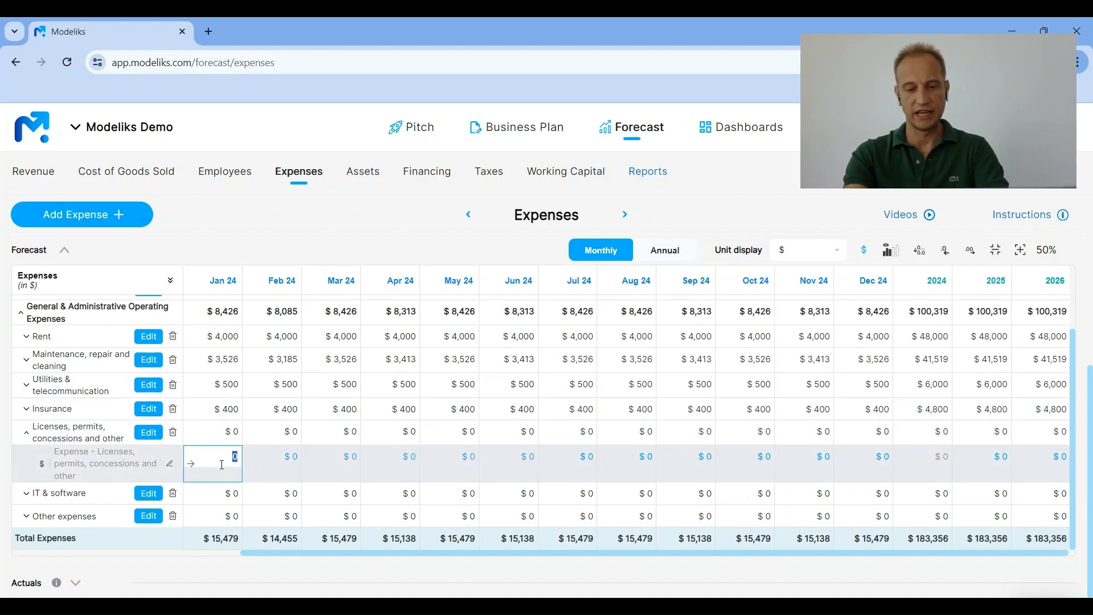
{"action": "type", "text": "600"}
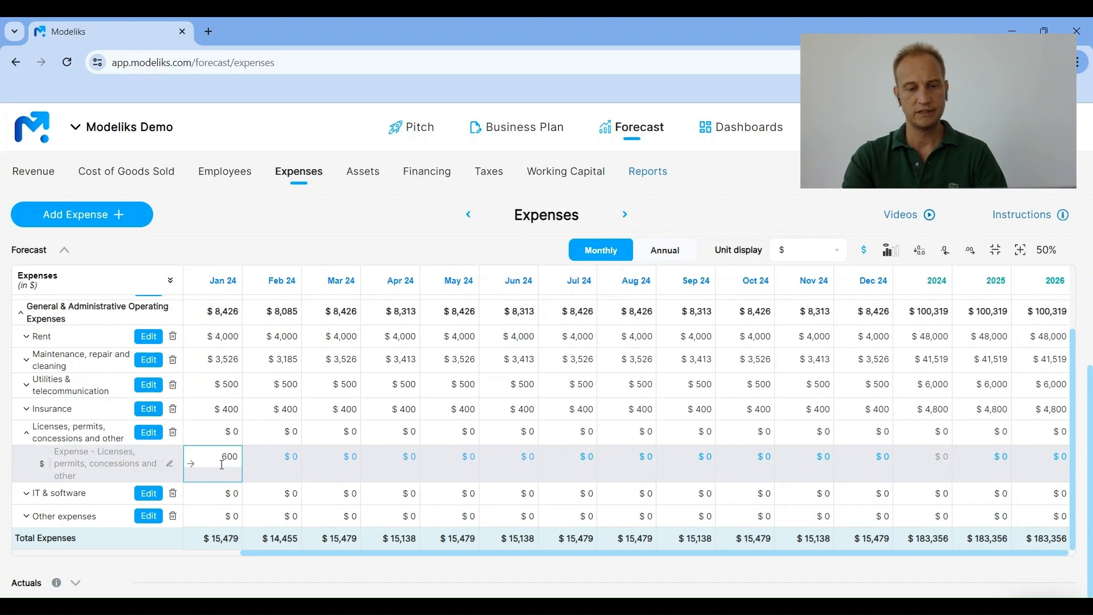
{"action": "key", "text": "Tab"}
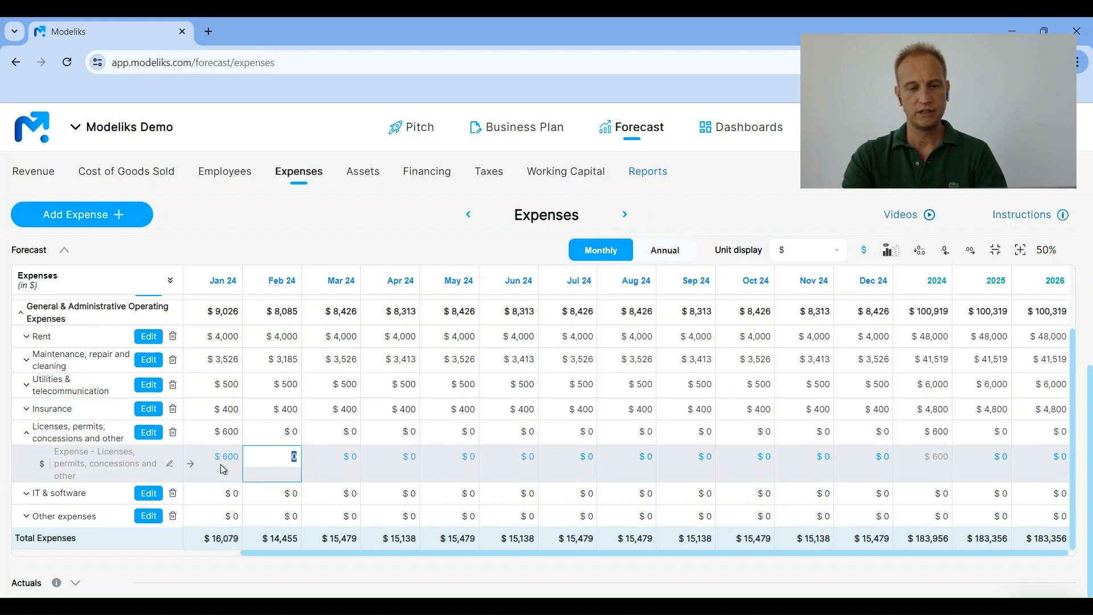
{"action": "left_click", "coordinate": [191, 469]}
{"action": "left_click", "coordinate": [592, 363]}
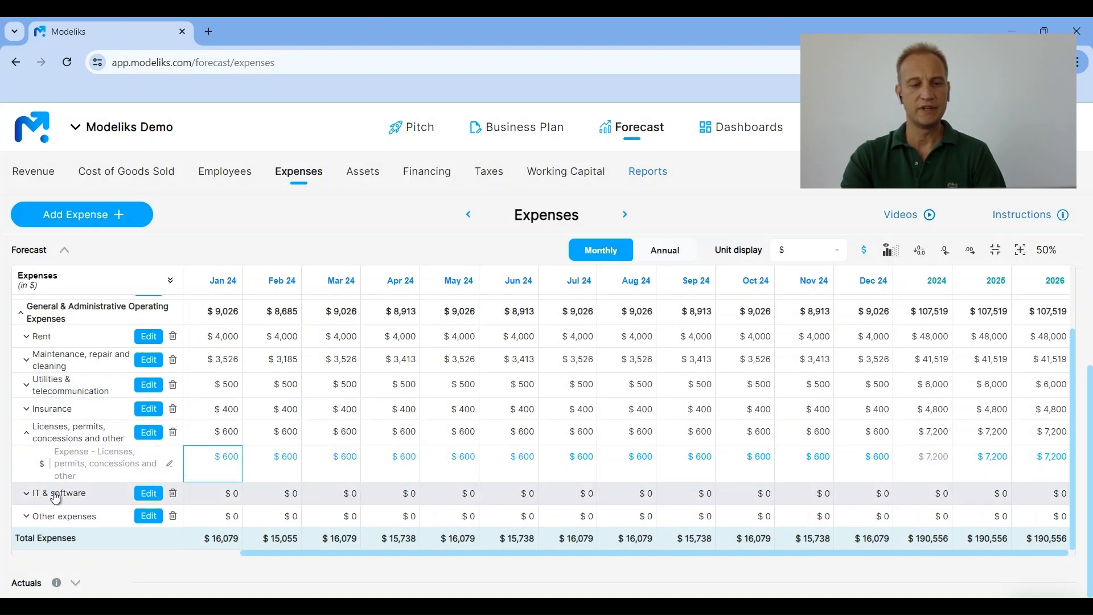
Expand IT & software and set its monthly expense to $400 through all forecast periods.
{"action": "left_click", "coordinate": [56, 498]}
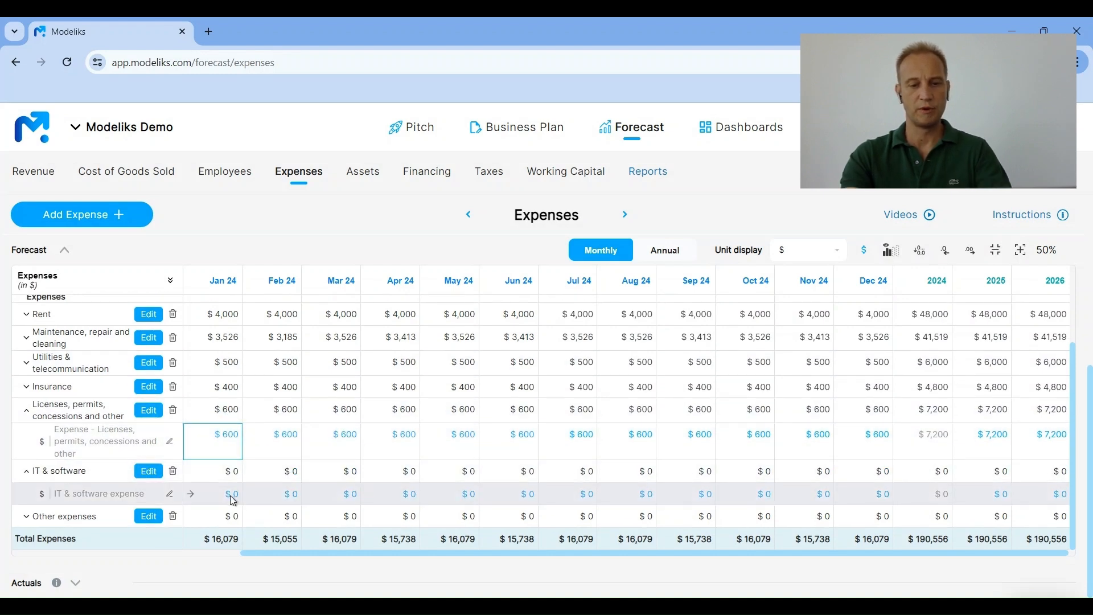
{"action": "left_click", "coordinate": [234, 496]}
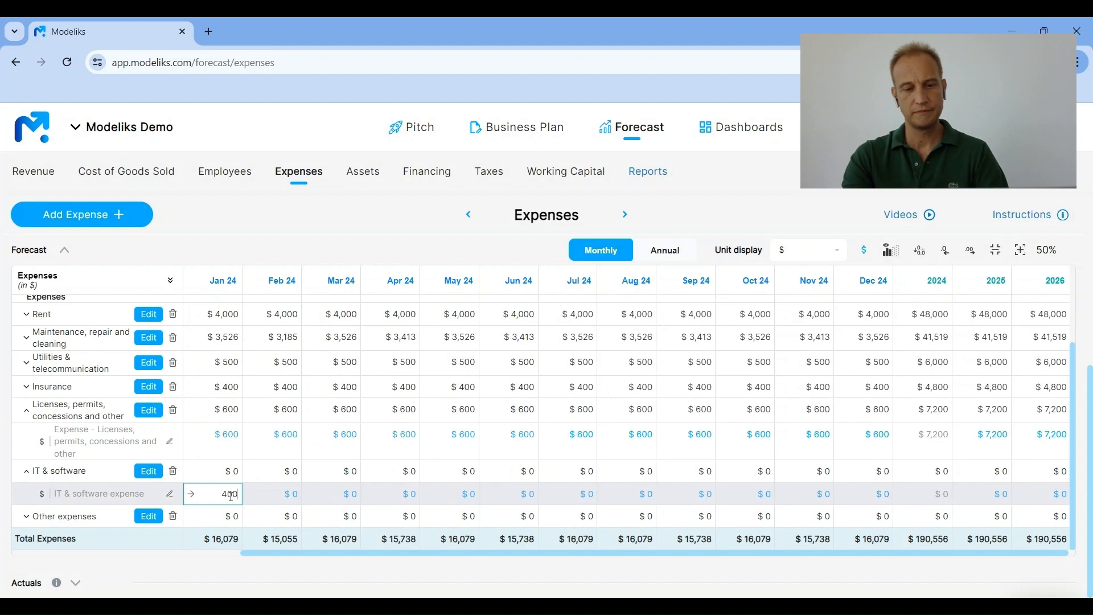
{"action": "key", "text": "Tab"}
{"action": "left_click", "coordinate": [192, 495]}
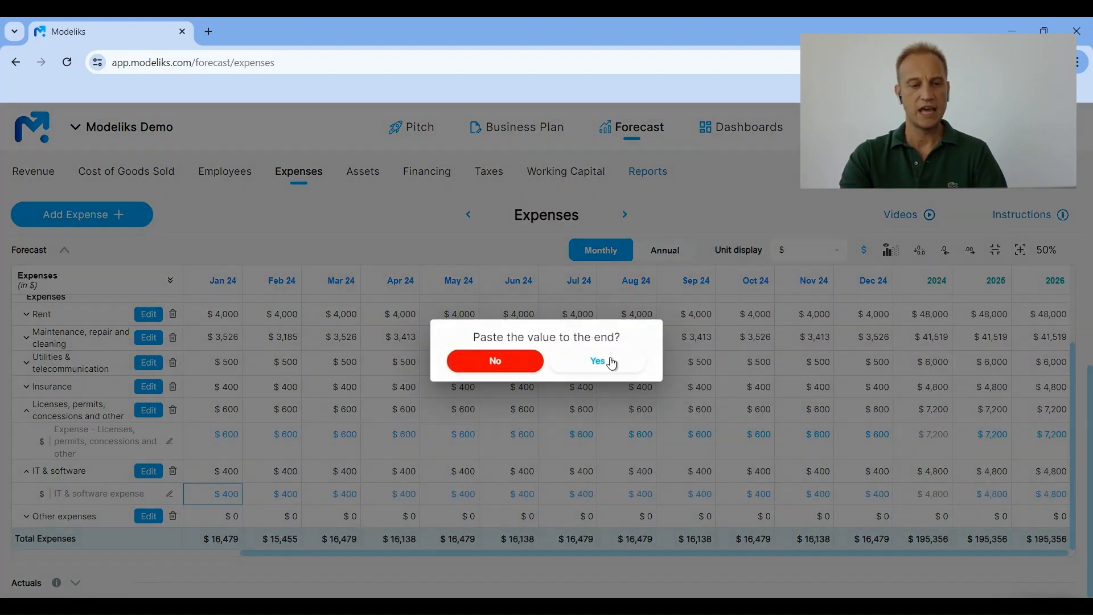
{"action": "left_click", "coordinate": [616, 363]}
Expand Other expenses and set them to 5% of revenue for all forecast periods.
{"action": "left_click", "coordinate": [63, 516]}
{"action": "scroll", "coordinate": [266, 422], "scroll_direction": "down", "scroll_amount": 1}
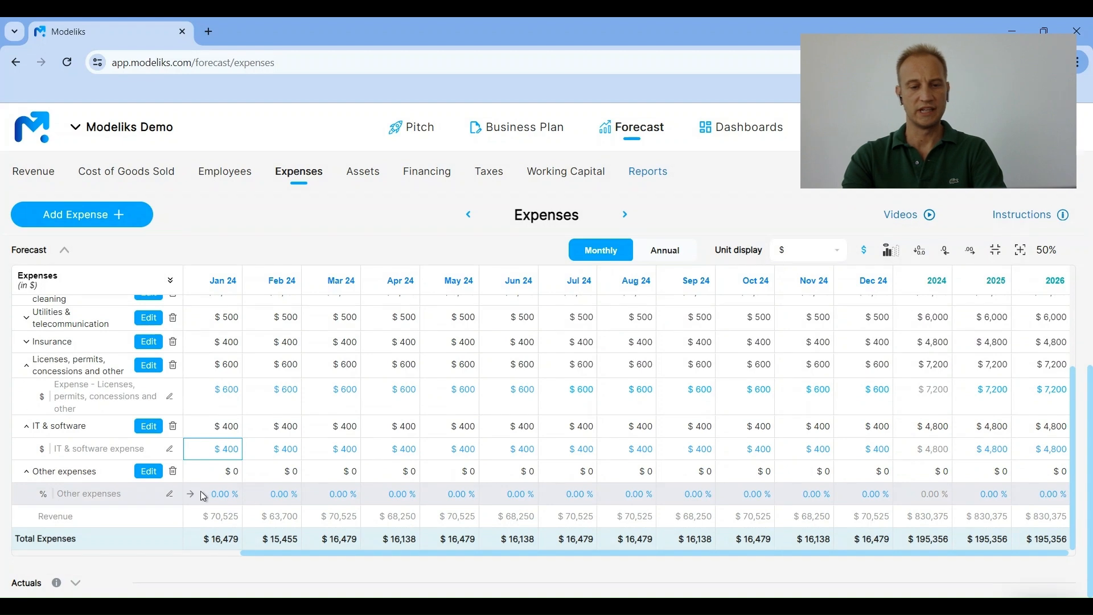
{"action": "left_click", "coordinate": [226, 498]}
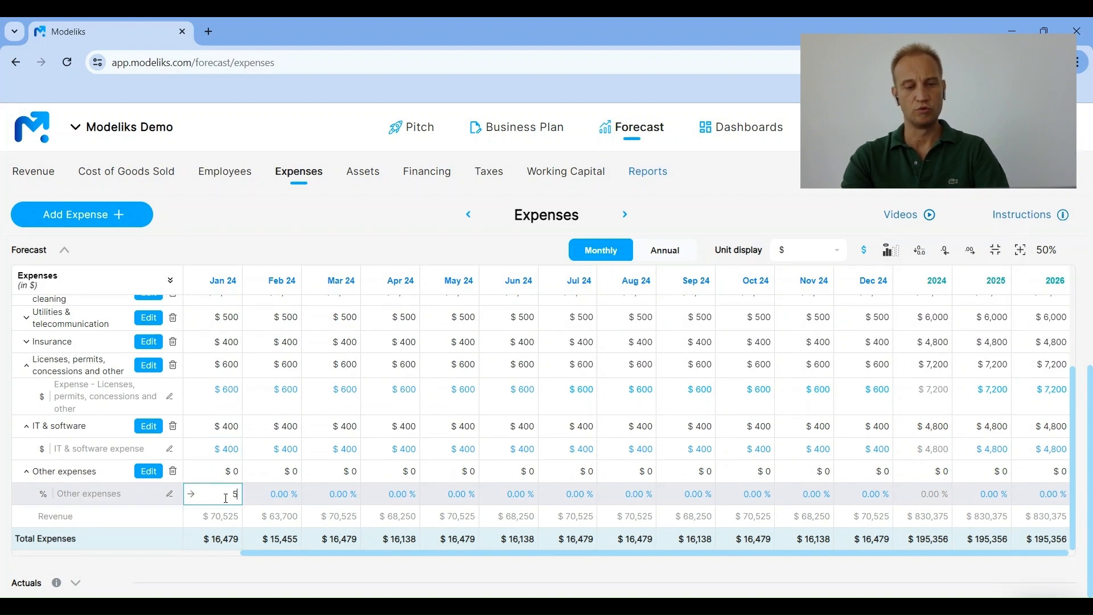
{"action": "key", "text": "Tab"}
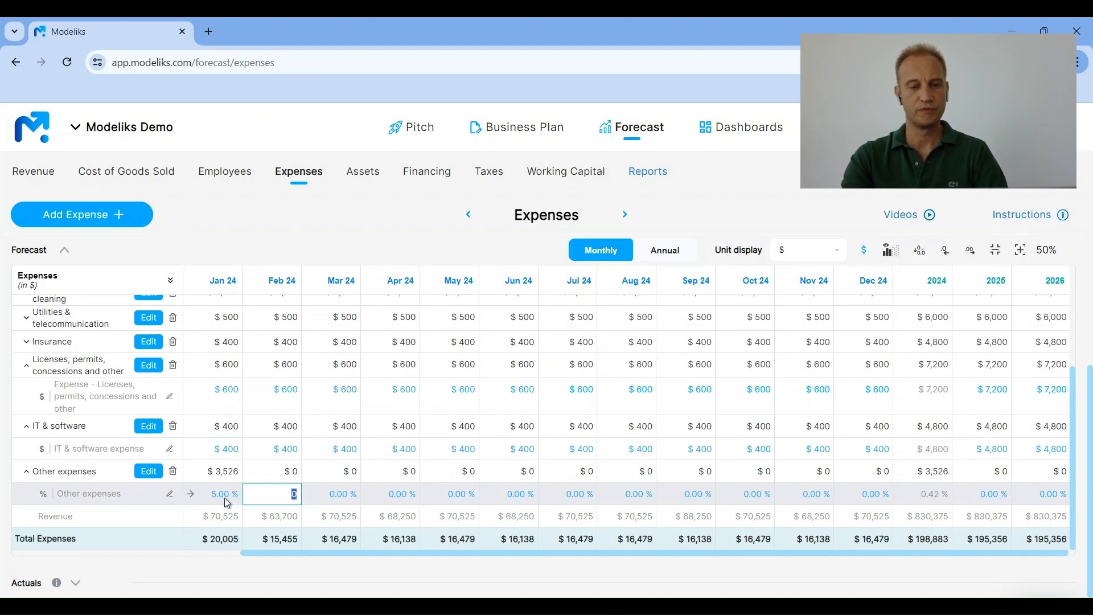
{"action": "left_click", "coordinate": [195, 499]}
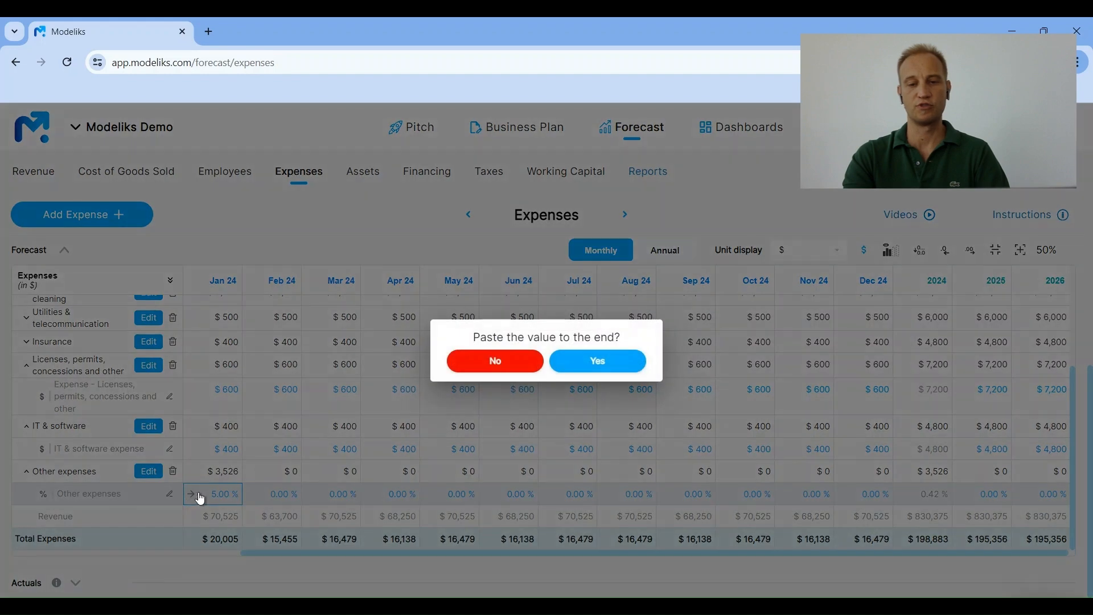
{"action": "left_click", "coordinate": [581, 367]}
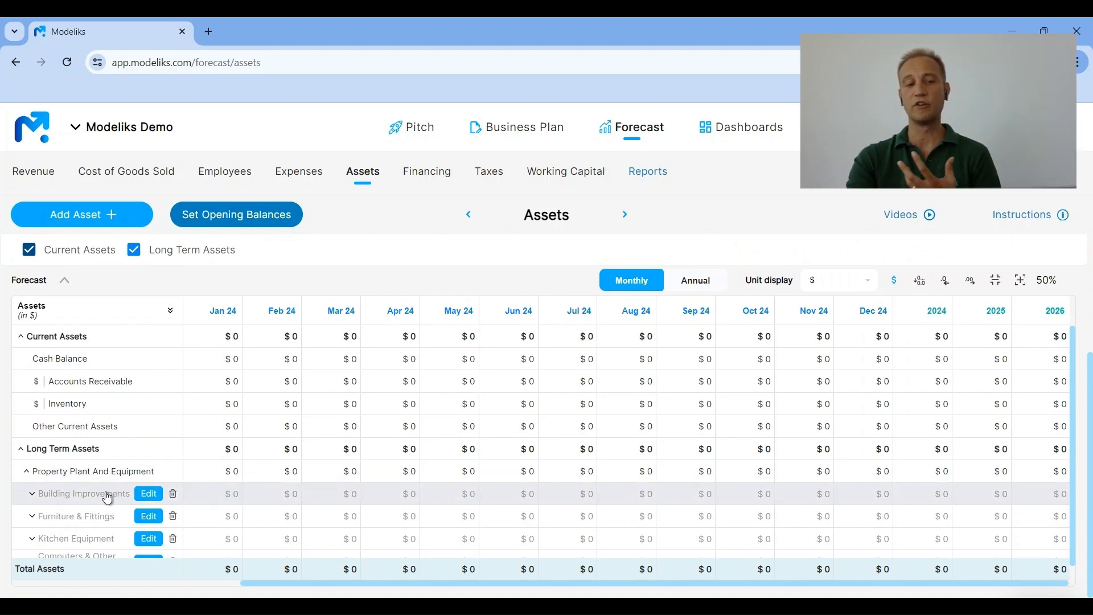
Edit the Building Improvements asset, set its purchase price to $20,000, and save it.
{"action": "left_click", "coordinate": [149, 494]}
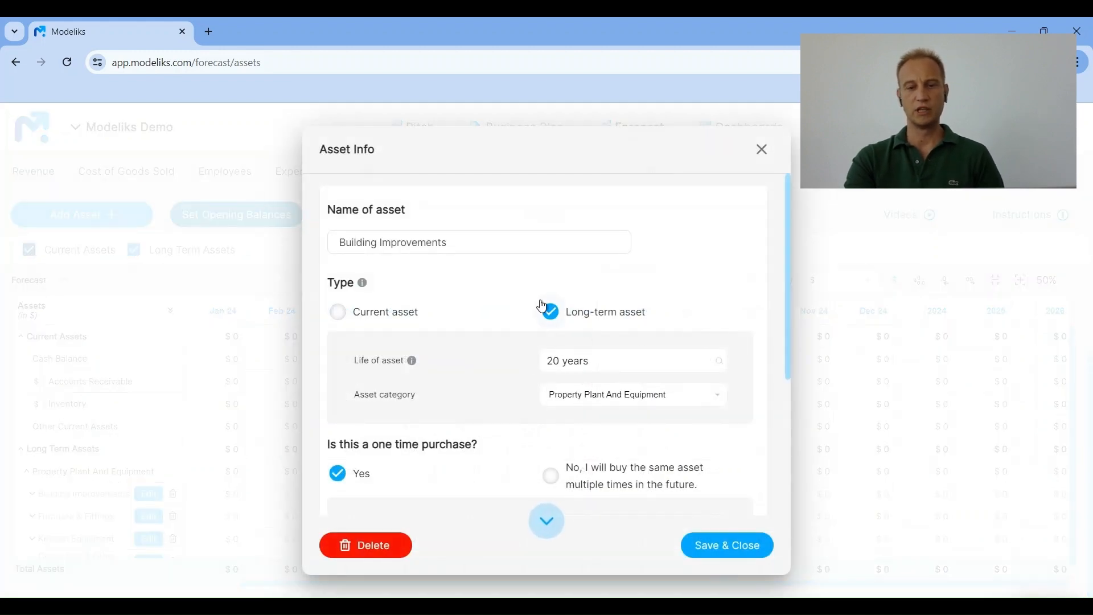
{"action": "scroll", "coordinate": [470, 412], "scroll_direction": "down", "scroll_amount": 1}
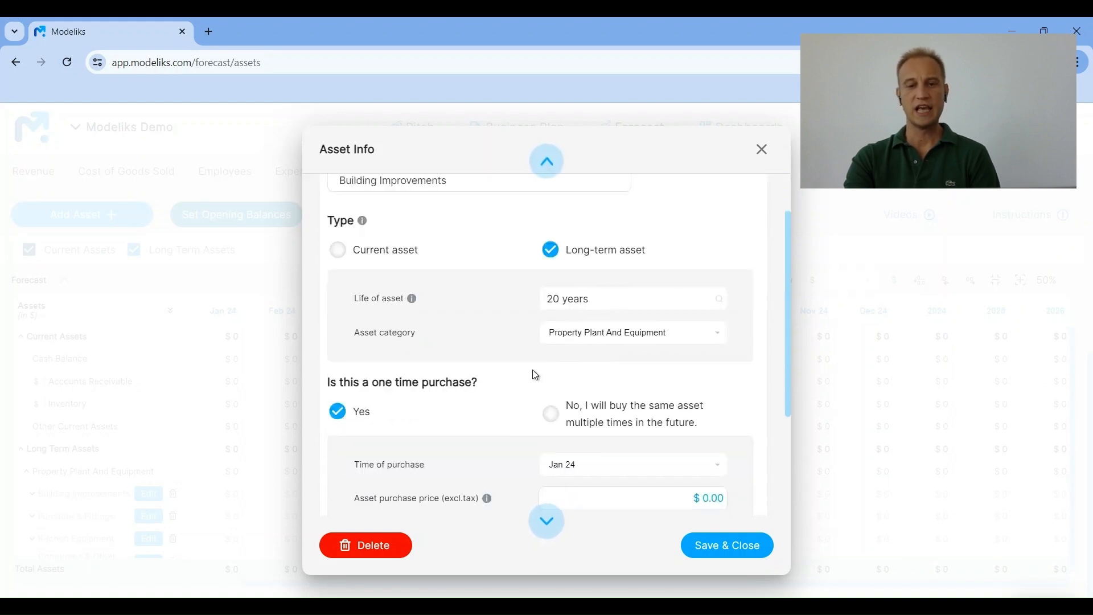
{"action": "scroll", "coordinate": [535, 375], "scroll_direction": "down", "scroll_amount": 2}
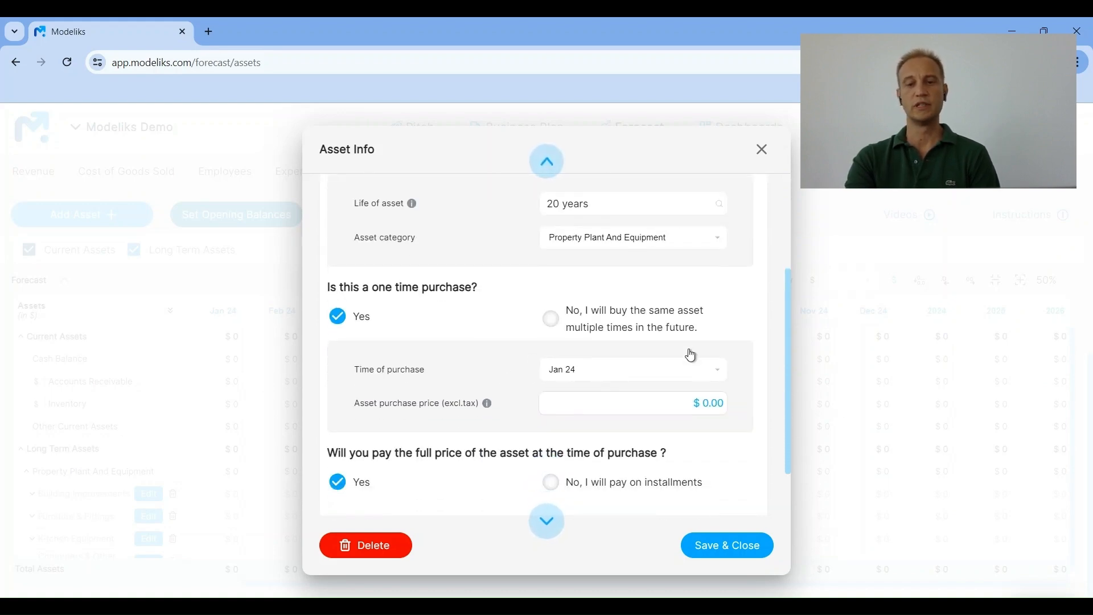
{"action": "left_click", "coordinate": [711, 410]}
{"action": "type", "text": "20,00"}
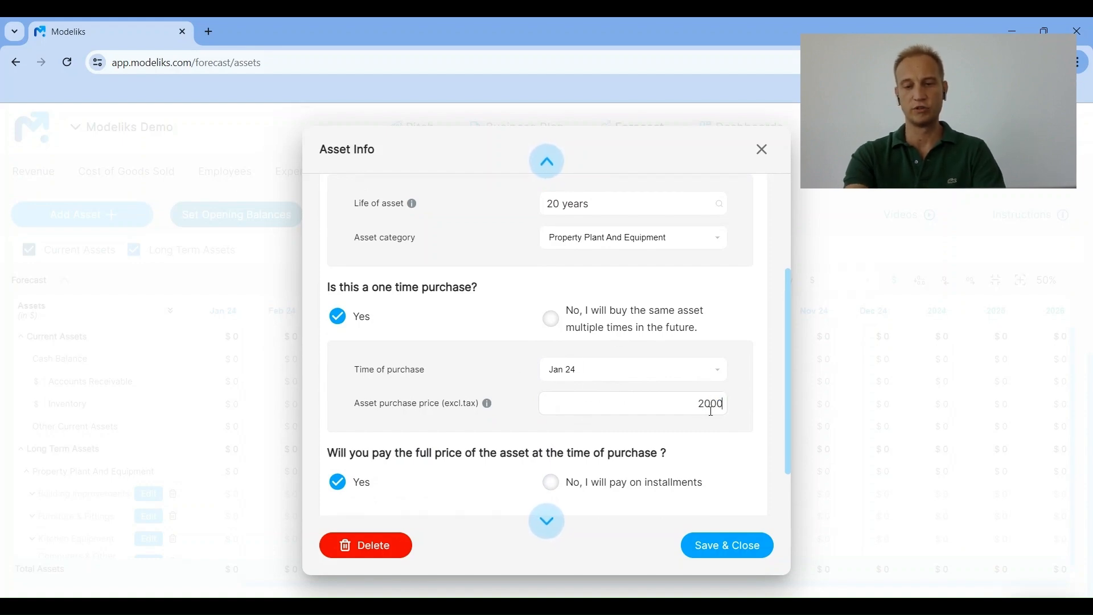
{"action": "type", "text": "0"}
{"action": "key", "text": "Tab"}
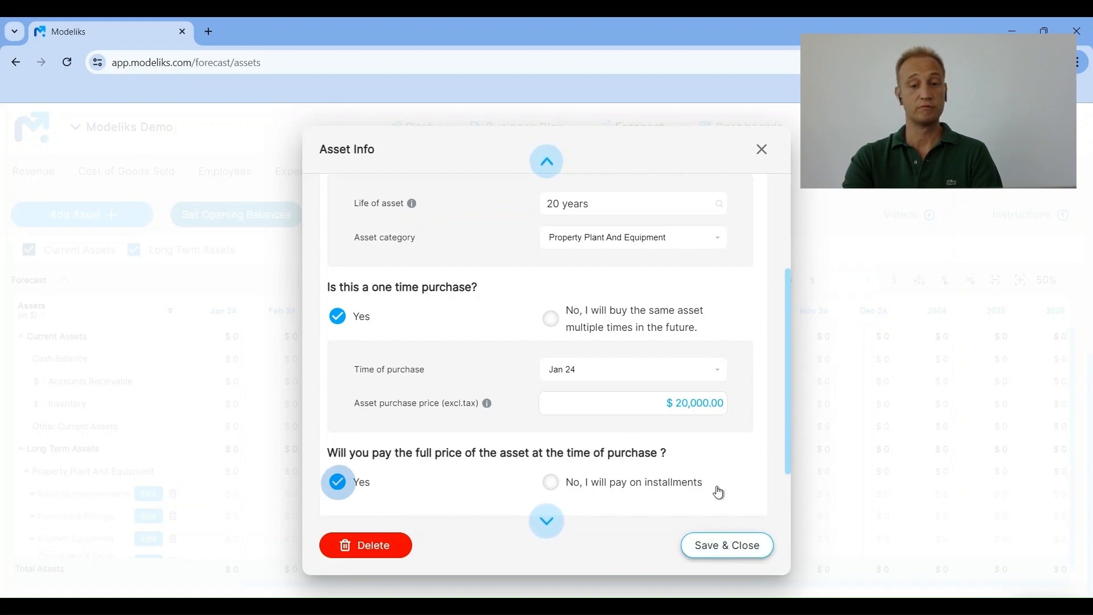
{"action": "scroll", "coordinate": [726, 404], "scroll_direction": "down", "scroll_amount": 1}
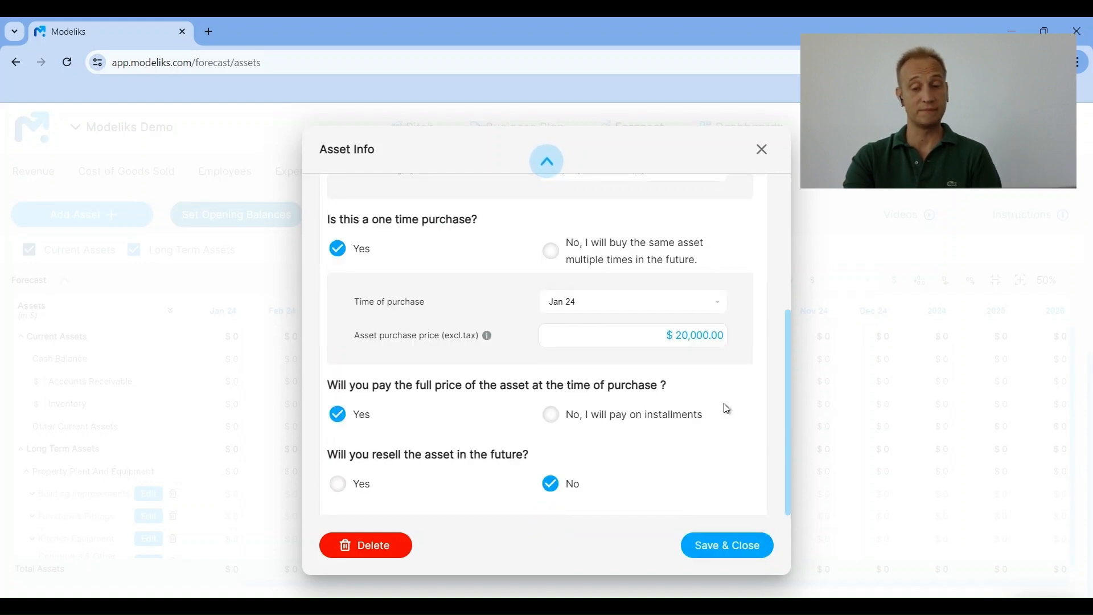
{"action": "left_click", "coordinate": [730, 549]}
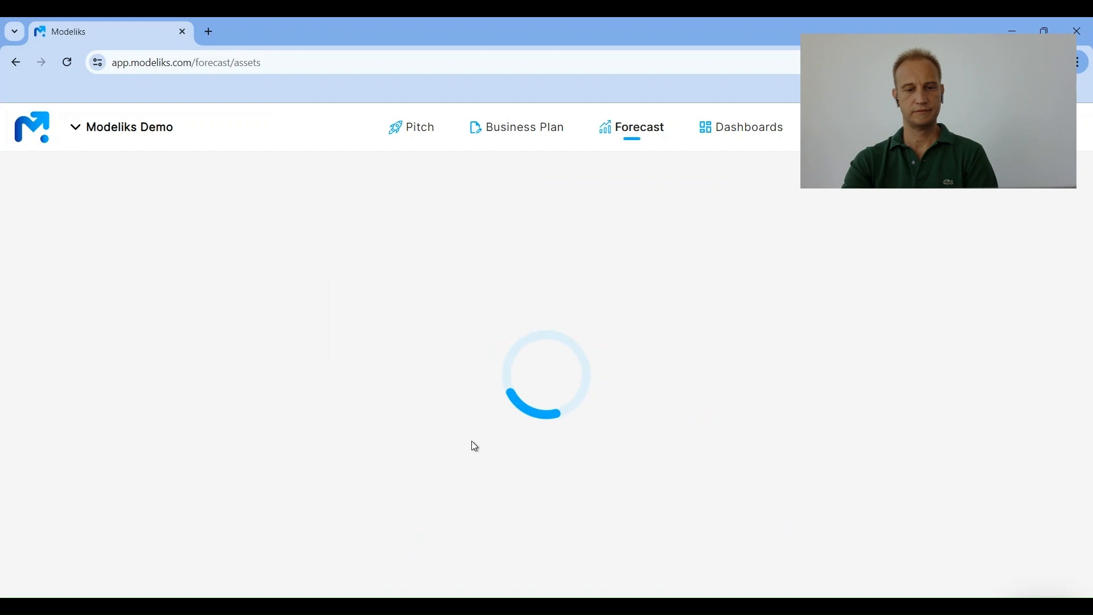
Edit the Furniture & Fittings asset, set its life to 5 years and its purchase price to $100,000, and save it.
{"action": "scroll", "coordinate": [216, 469], "scroll_direction": "down", "scroll_amount": 3}
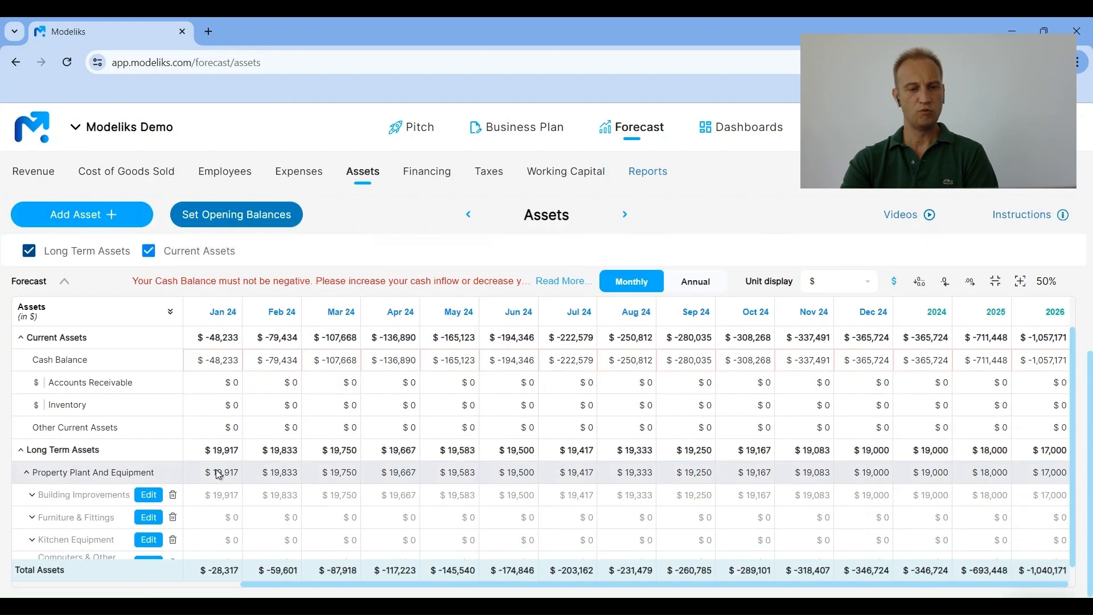
{"action": "scroll", "coordinate": [122, 509], "scroll_direction": "down", "scroll_amount": 1}
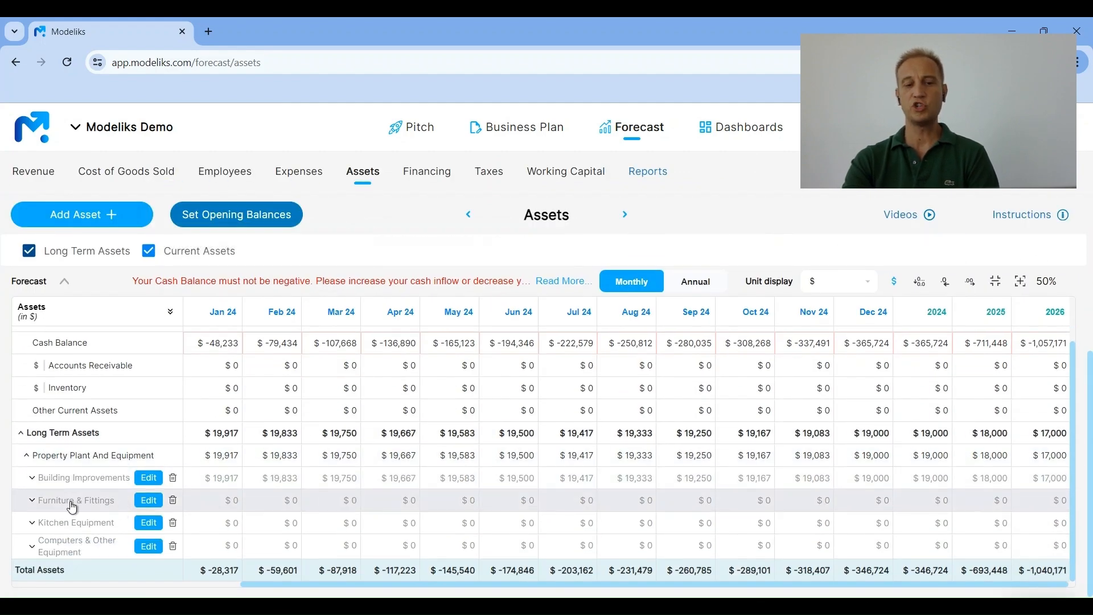
{"action": "left_click", "coordinate": [148, 500]}
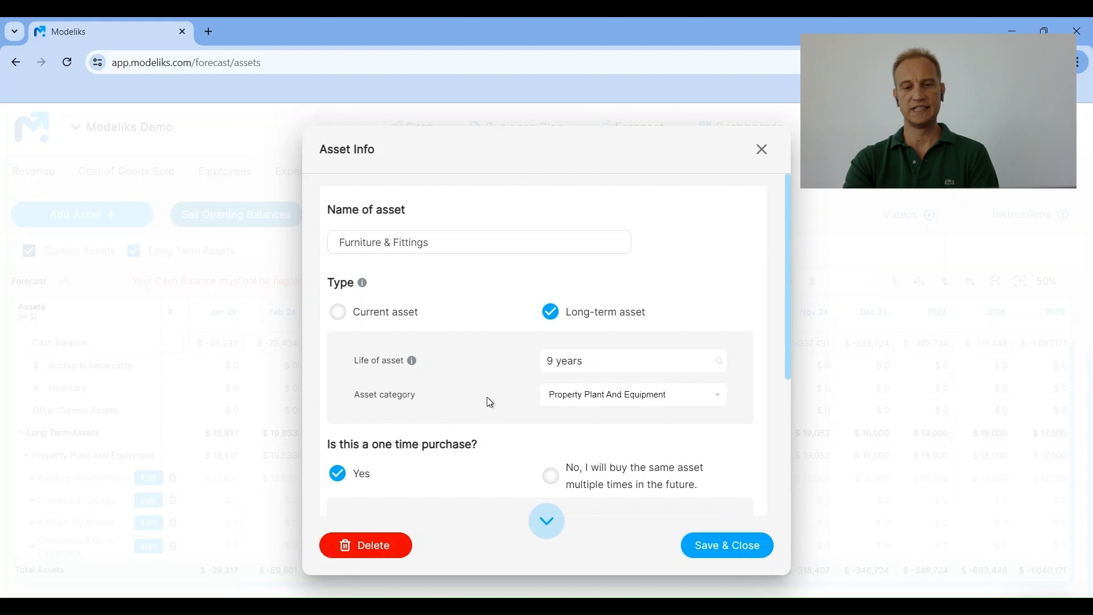
{"action": "scroll", "coordinate": [504, 398], "scroll_direction": "down", "scroll_amount": 1}
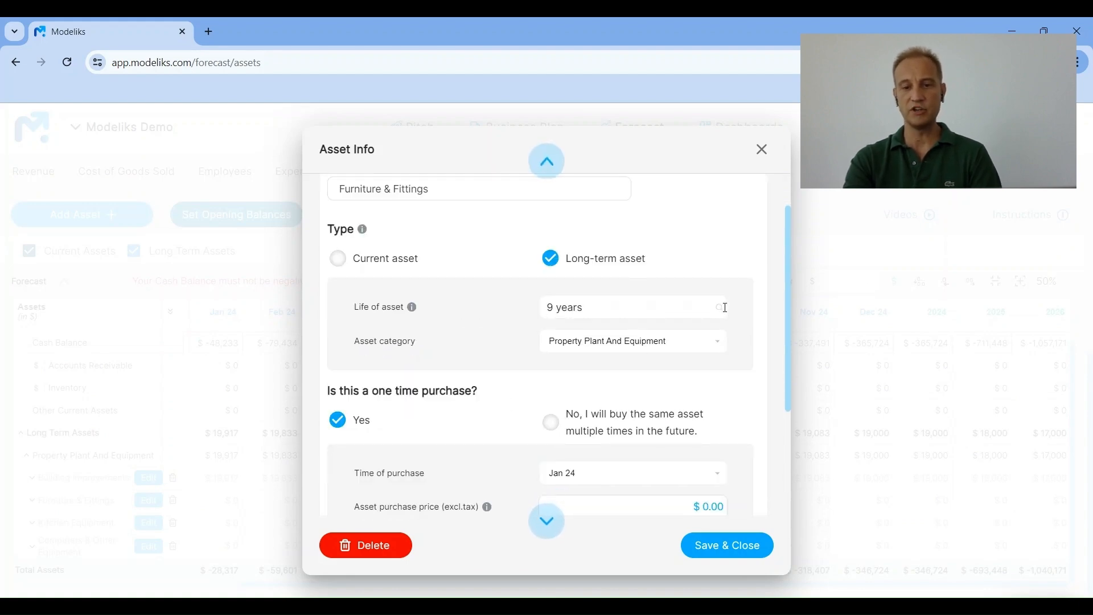
{"action": "left_click", "coordinate": [686, 308]}
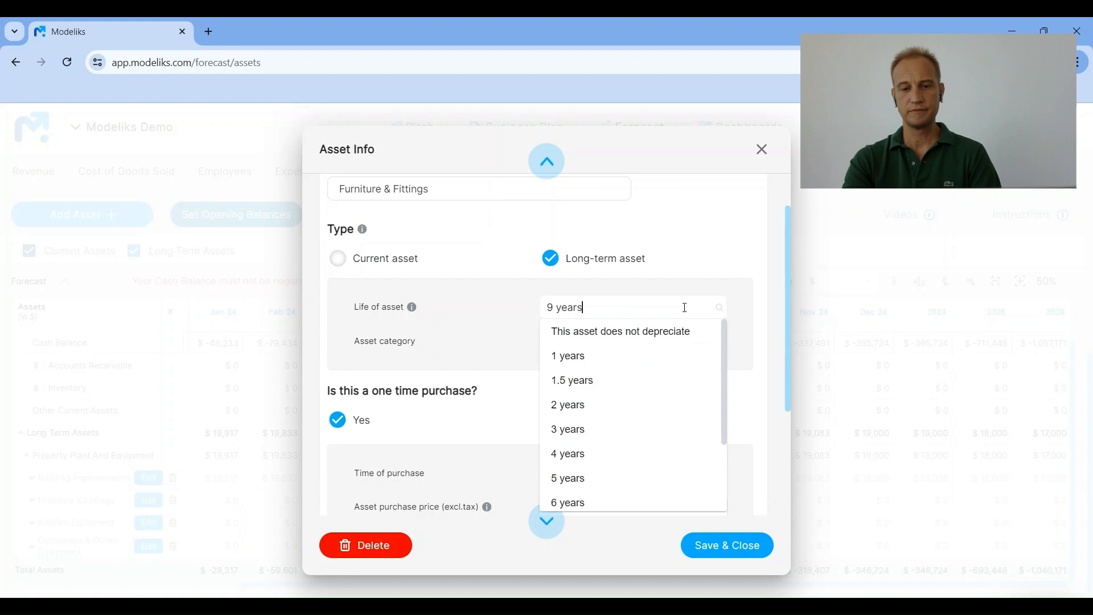
{"action": "left_click", "coordinate": [571, 480]}
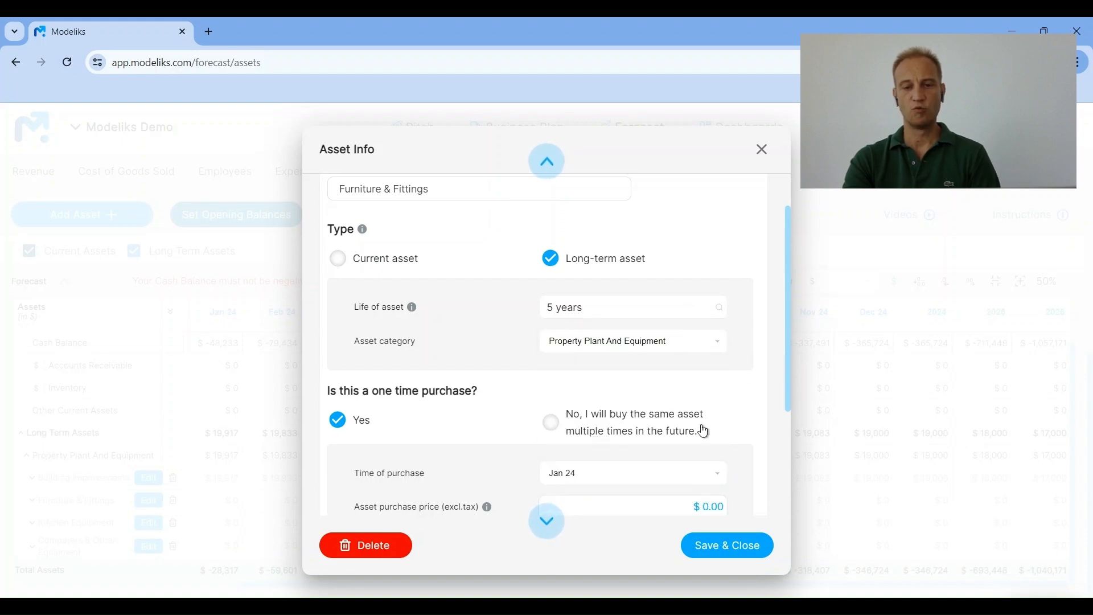
{"action": "scroll", "coordinate": [703, 428], "scroll_direction": "down", "scroll_amount": 2}
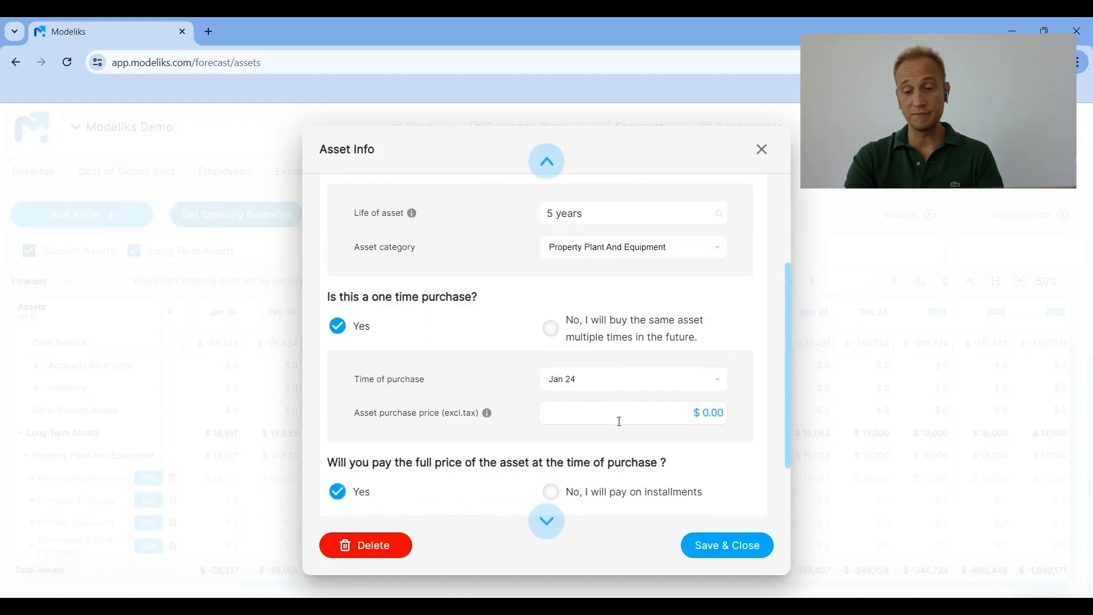
{"action": "left_click", "coordinate": [664, 414]}
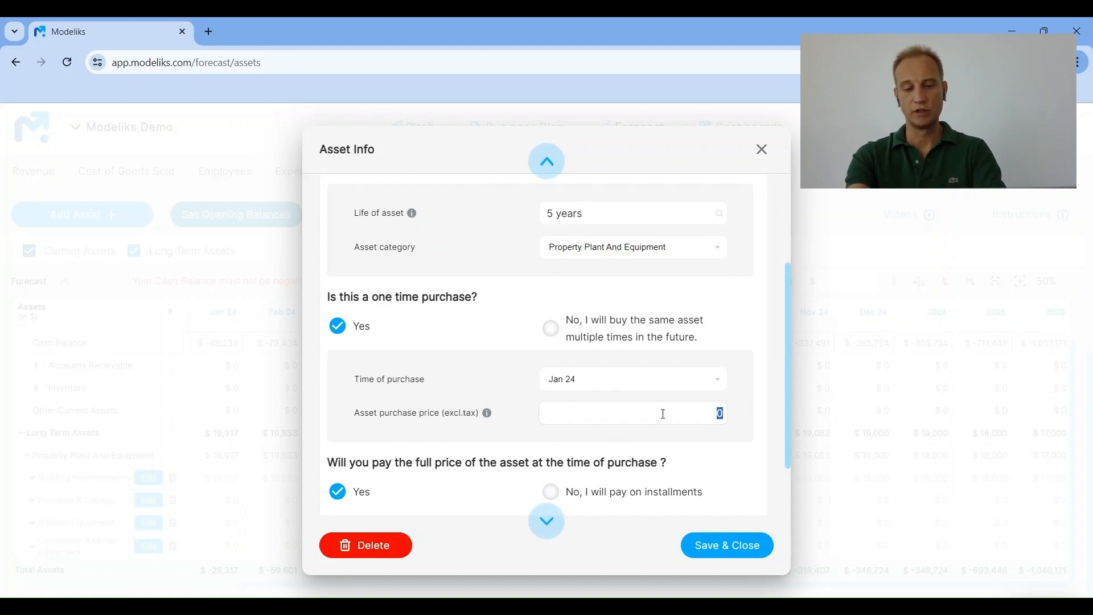
{"action": "type", "text": "100000"}
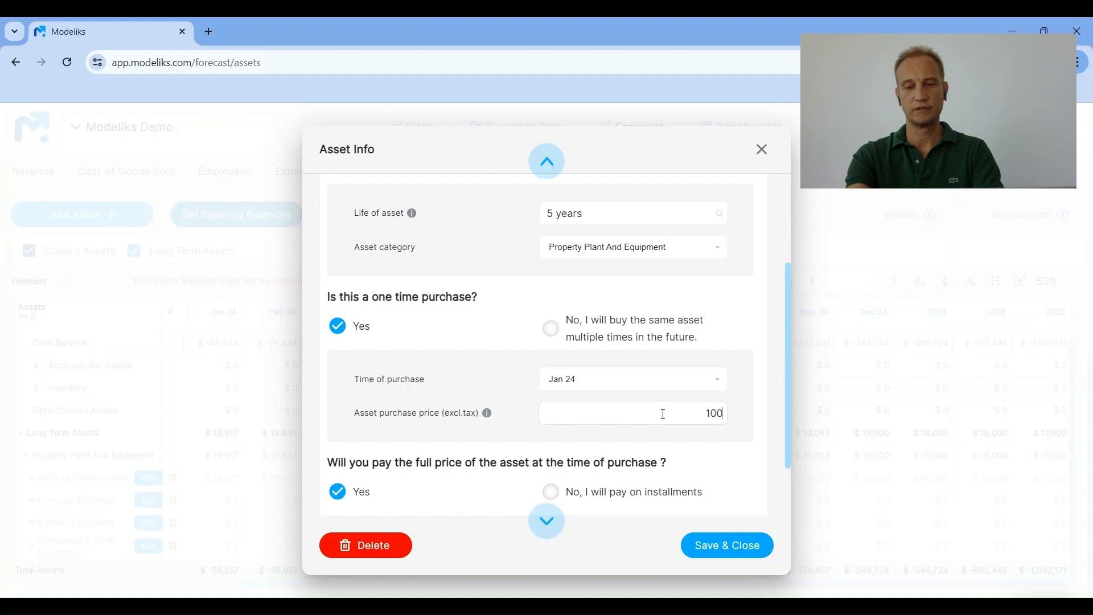
{"action": "key", "text": "Tab"}
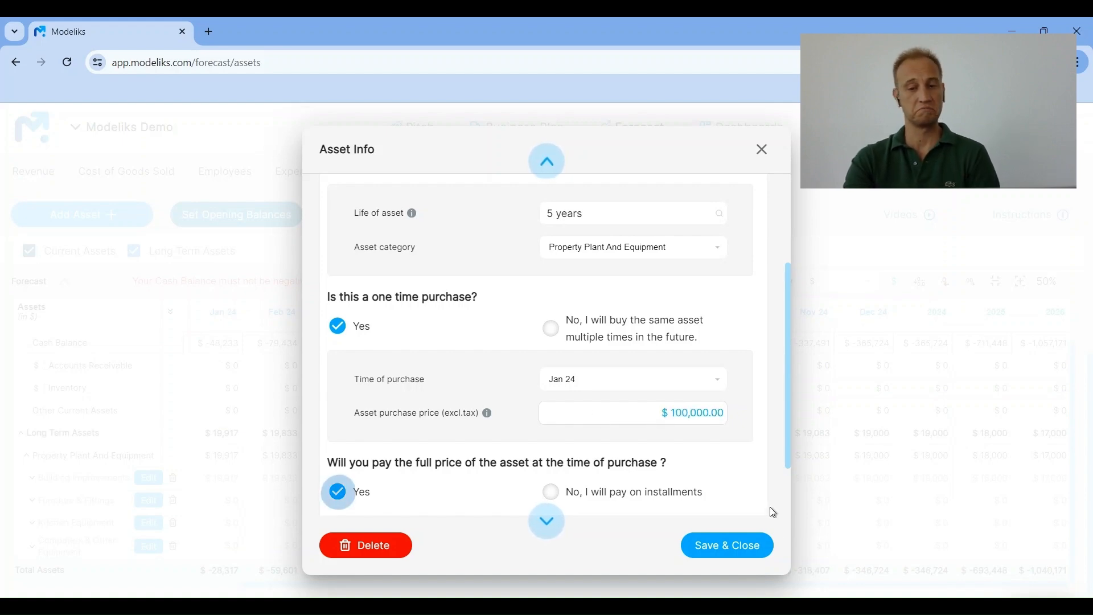
{"action": "left_click", "coordinate": [744, 546]}
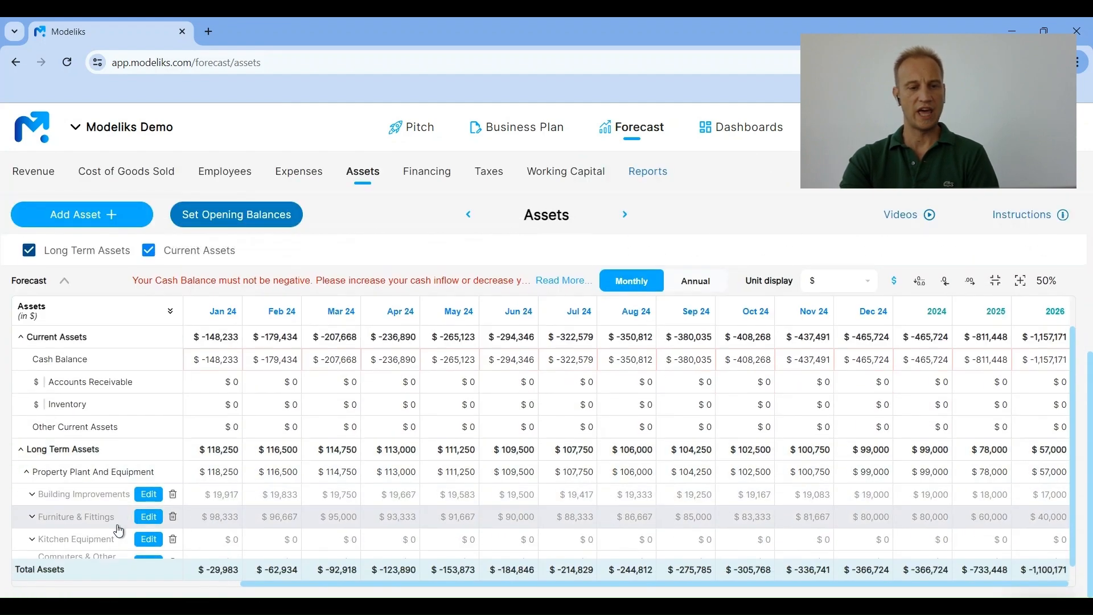
Edit the Kitchen Equipment asset, set its life to 10 years and its purchase price to $150,000, and save it.
{"action": "scroll", "coordinate": [115, 526], "scroll_direction": "down", "scroll_amount": 1}
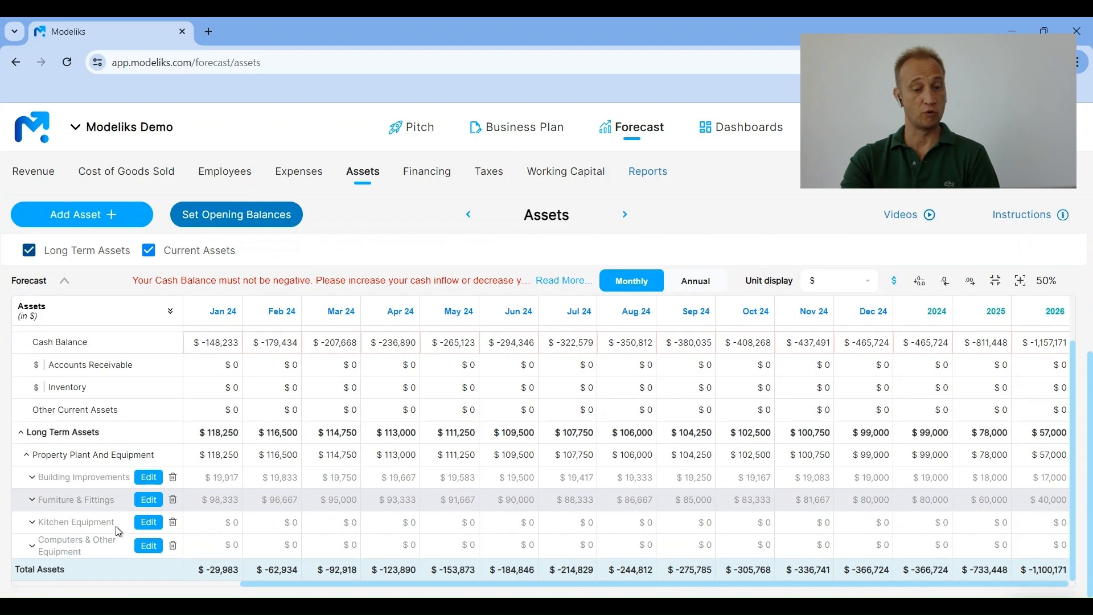
{"action": "left_click", "coordinate": [149, 522]}
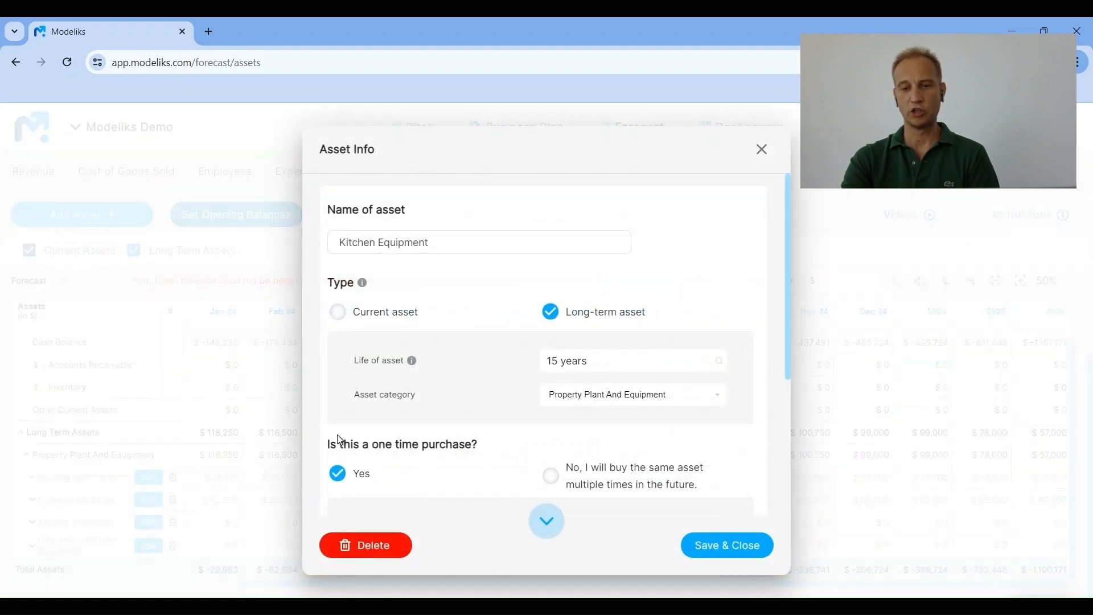
{"action": "left_click", "coordinate": [685, 355]}
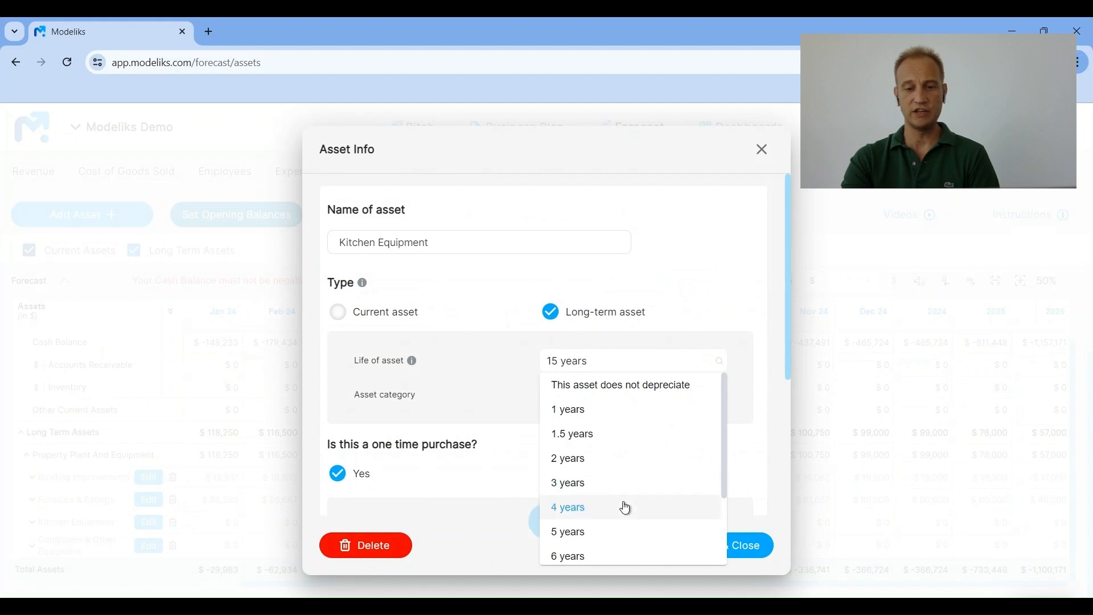
{"action": "scroll", "coordinate": [622, 507], "scroll_direction": "down", "scroll_amount": 2}
{"action": "left_click", "coordinate": [577, 553]}
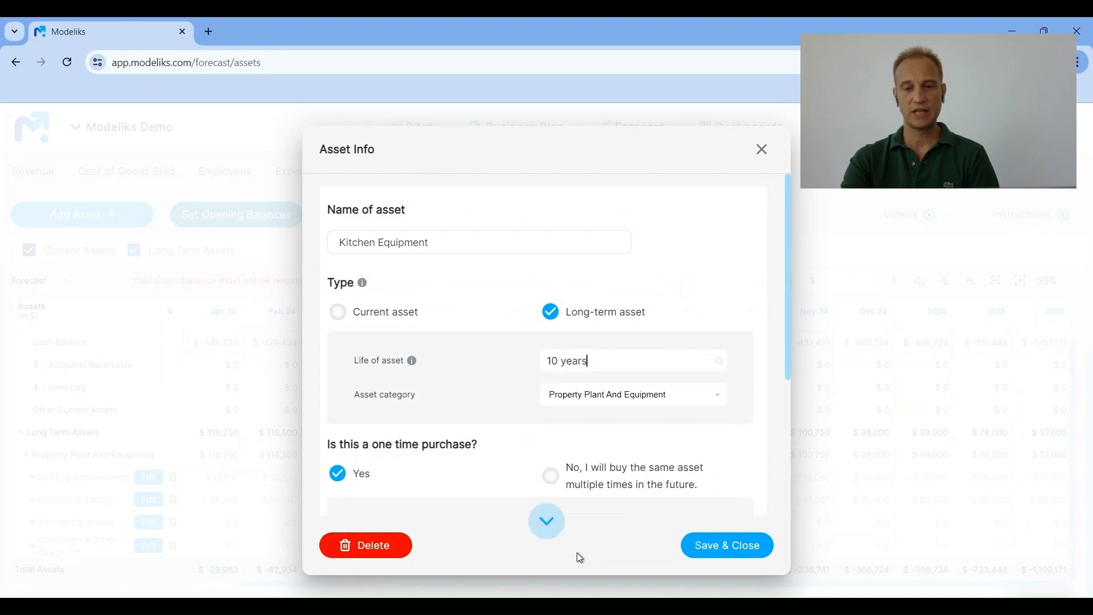
{"action": "scroll", "coordinate": [614, 450], "scroll_direction": "down", "scroll_amount": 3}
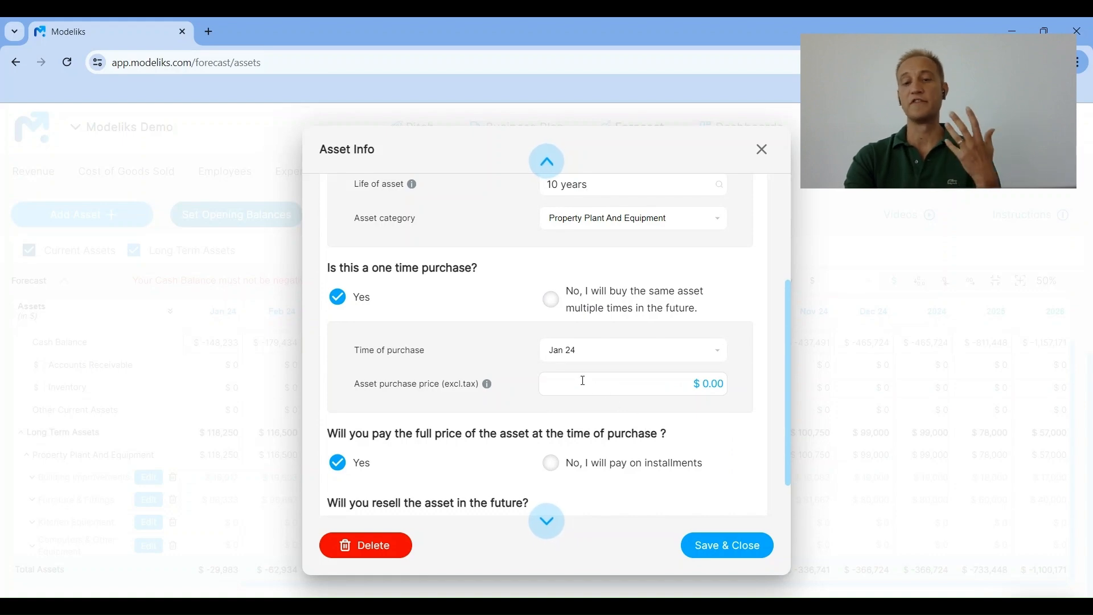
{"action": "left_click", "coordinate": [661, 379]}
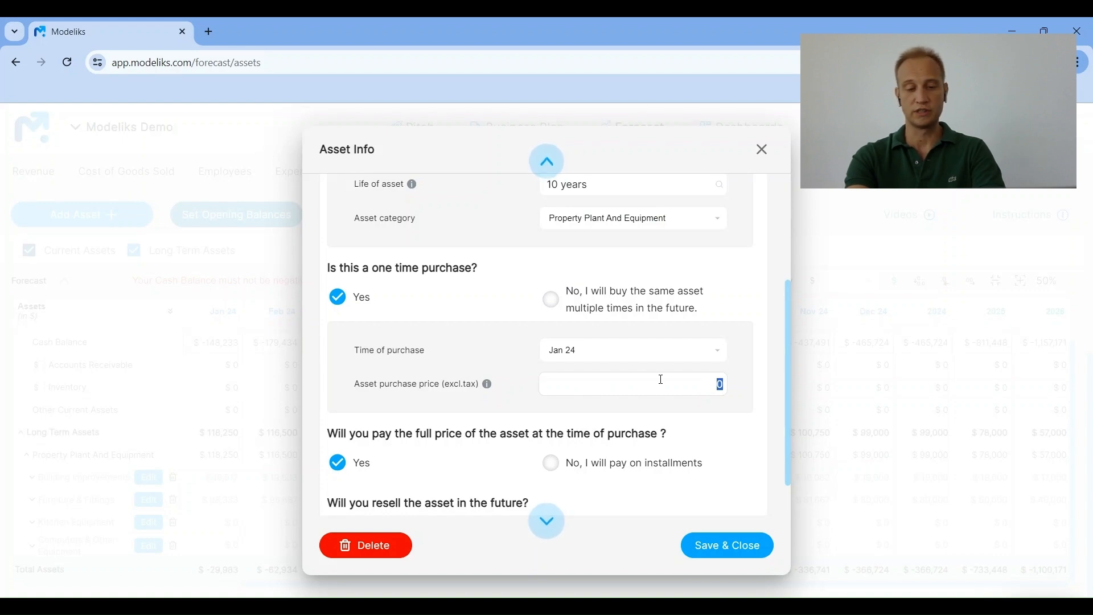
{"action": "type", "text": "150,"}
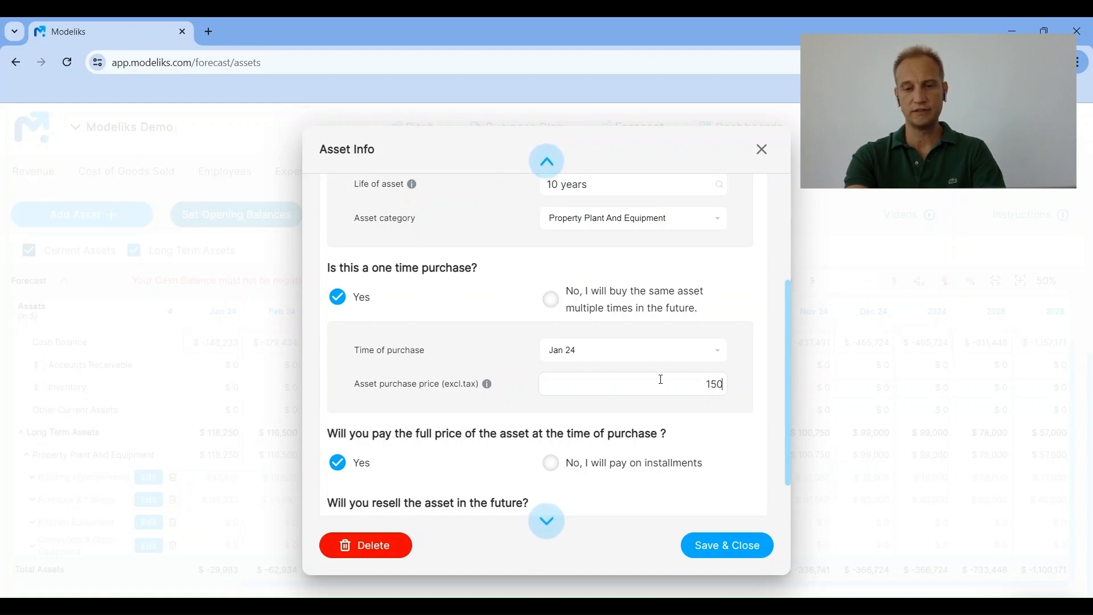
{"action": "type", "text": "000"}
{"action": "key", "text": "Tab"}
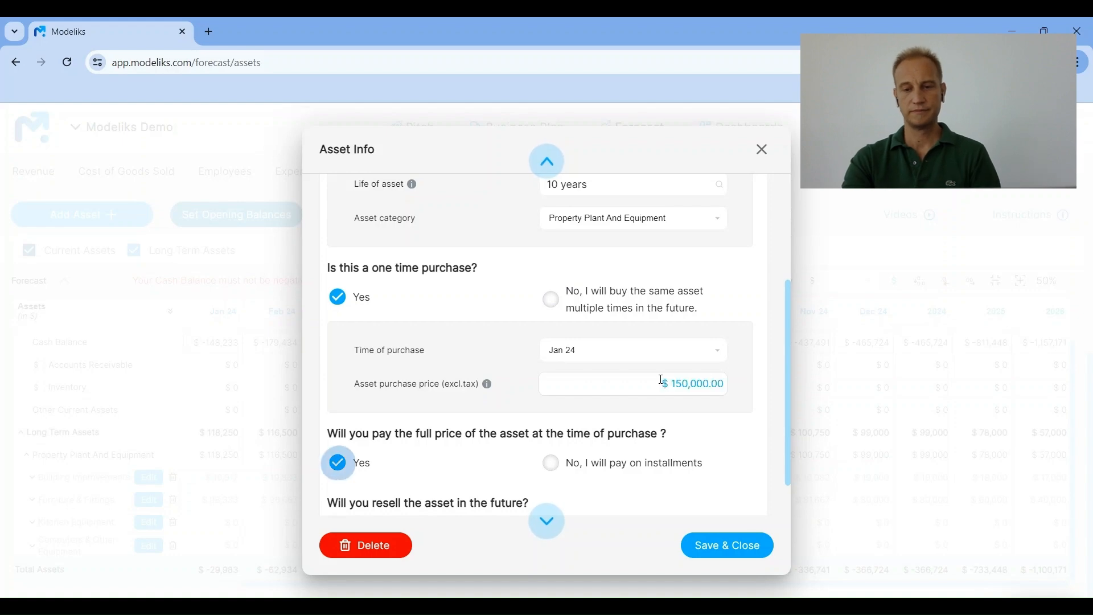
{"action": "left_click", "coordinate": [726, 547]}
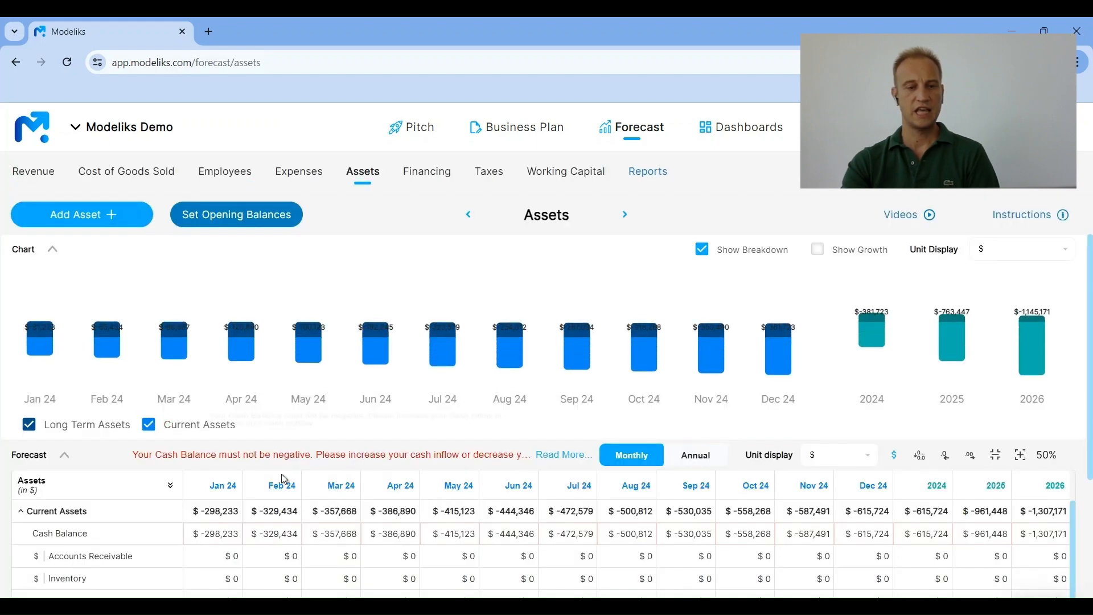
Edit the Computers & Other Equipment asset, set its purchase price to $20,000, save it, and review the long-term assets forecast.
{"action": "scroll", "coordinate": [285, 479], "scroll_direction": "down", "scroll_amount": 1}
{"action": "scroll", "coordinate": [267, 448], "scroll_direction": "down", "scroll_amount": 3}
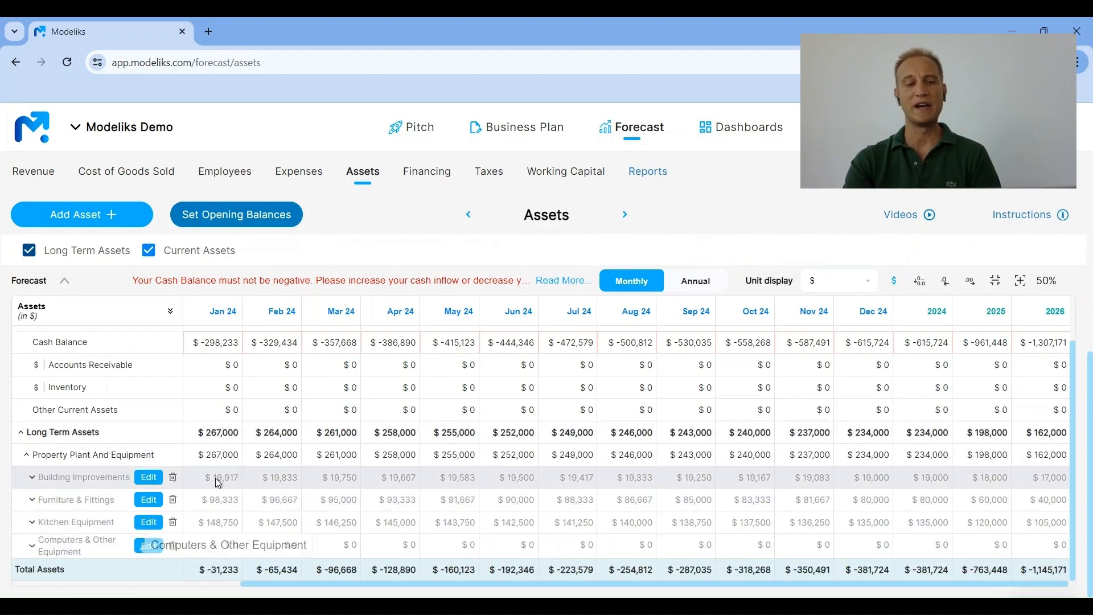
{"action": "left_click", "coordinate": [144, 549]}
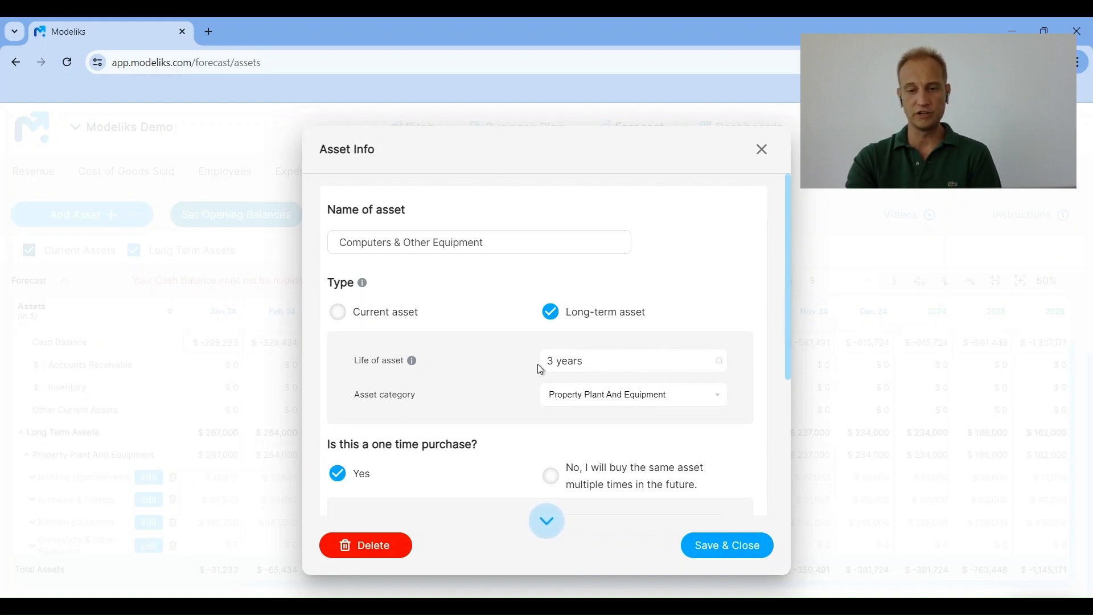
{"action": "scroll", "coordinate": [749, 373], "scroll_direction": "down", "scroll_amount": 3}
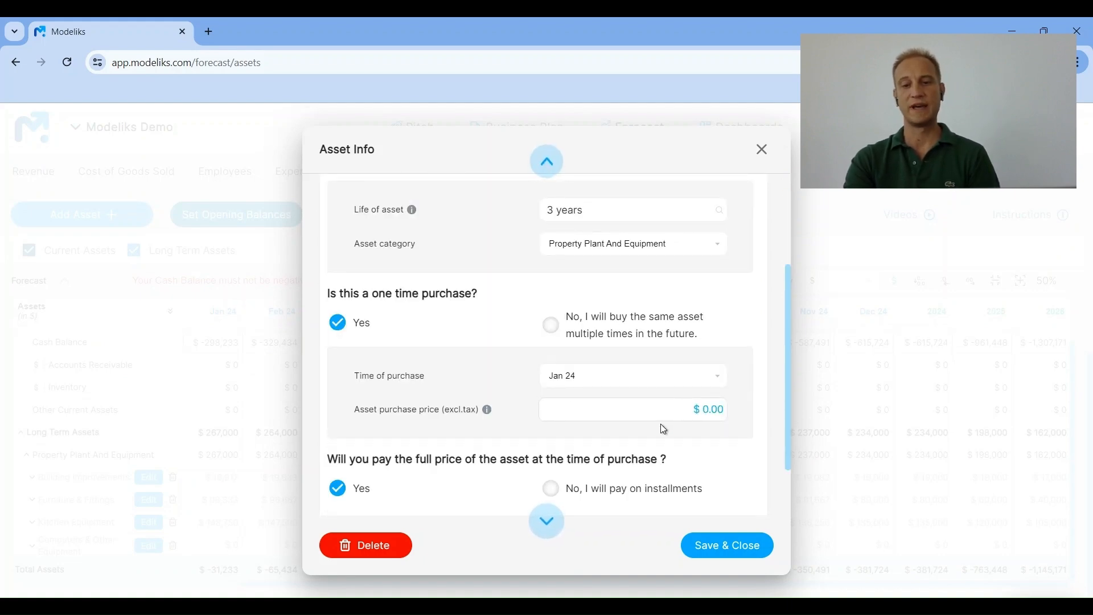
{"action": "left_click", "coordinate": [681, 411]}
{"action": "type", "text": "20000"}
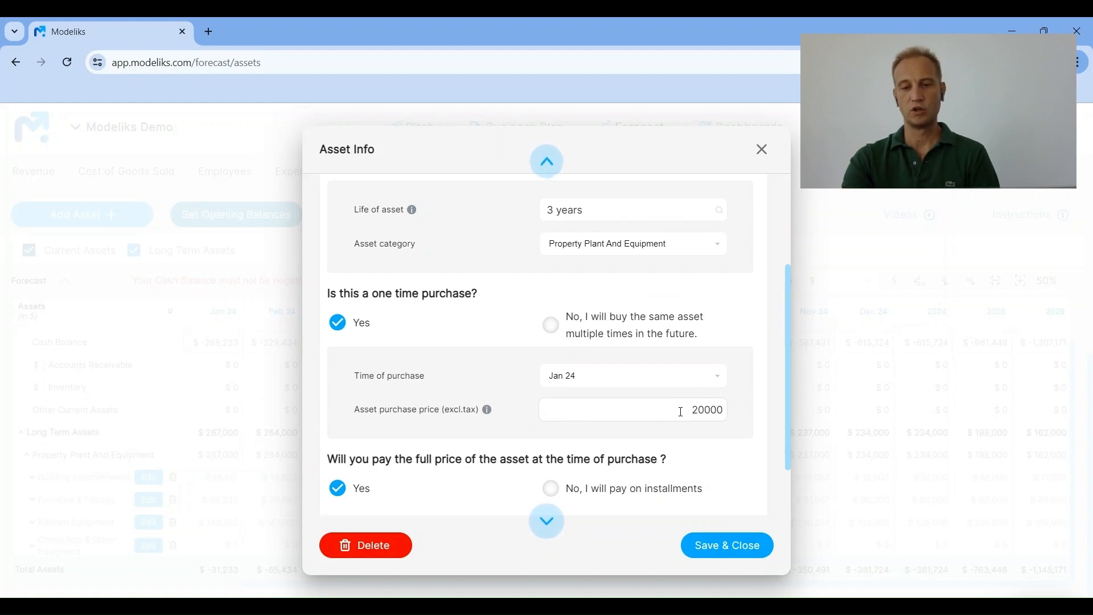
{"action": "key", "text": "Tab"}
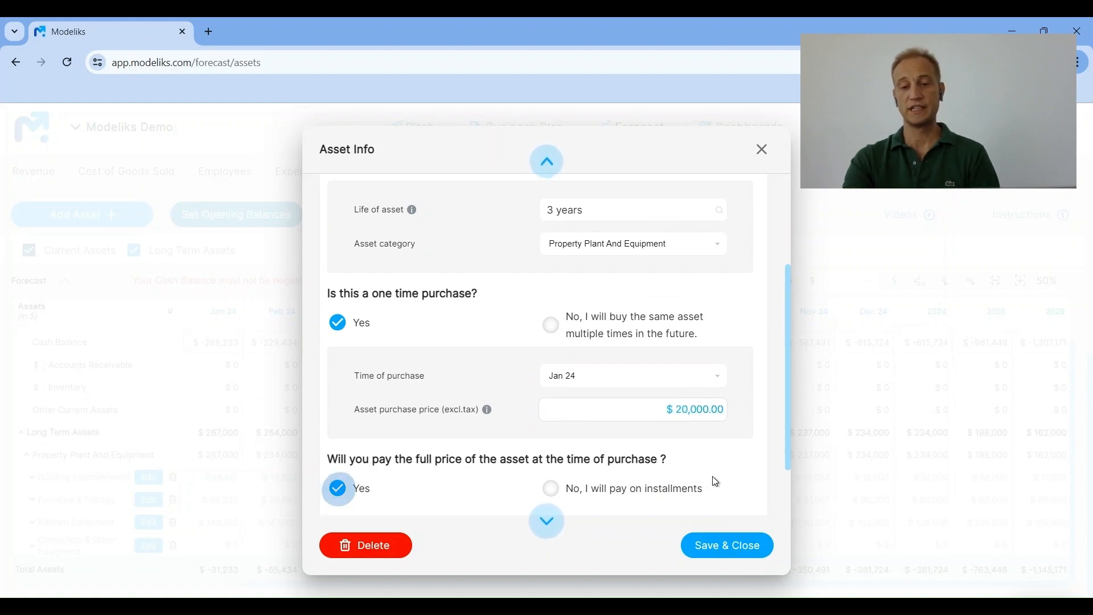
{"action": "left_click", "coordinate": [733, 552]}
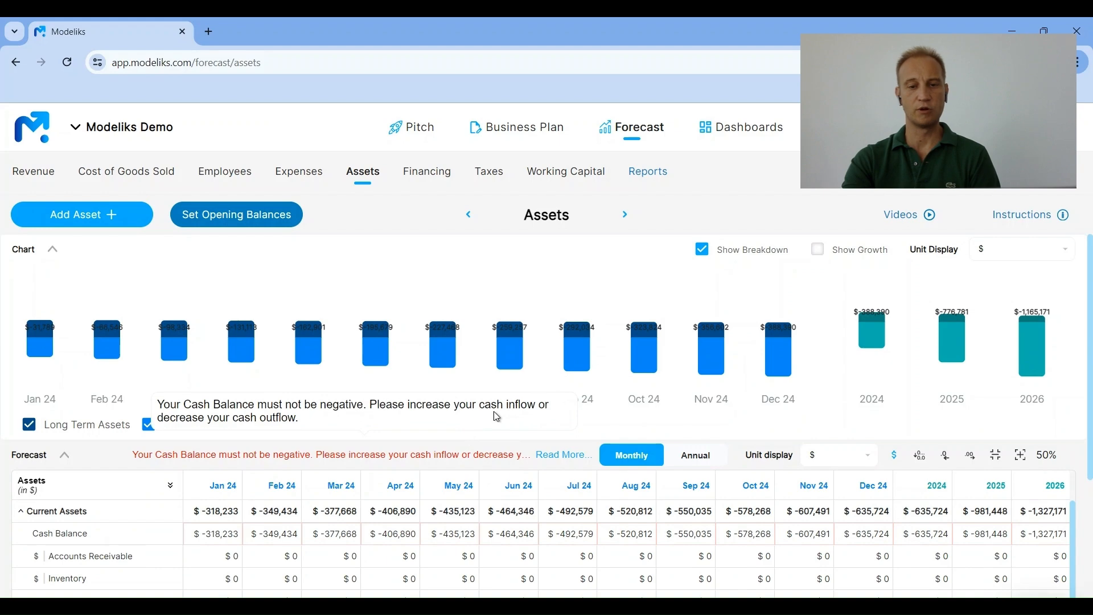
{"action": "scroll", "coordinate": [475, 444], "scroll_direction": "down", "scroll_amount": 5}
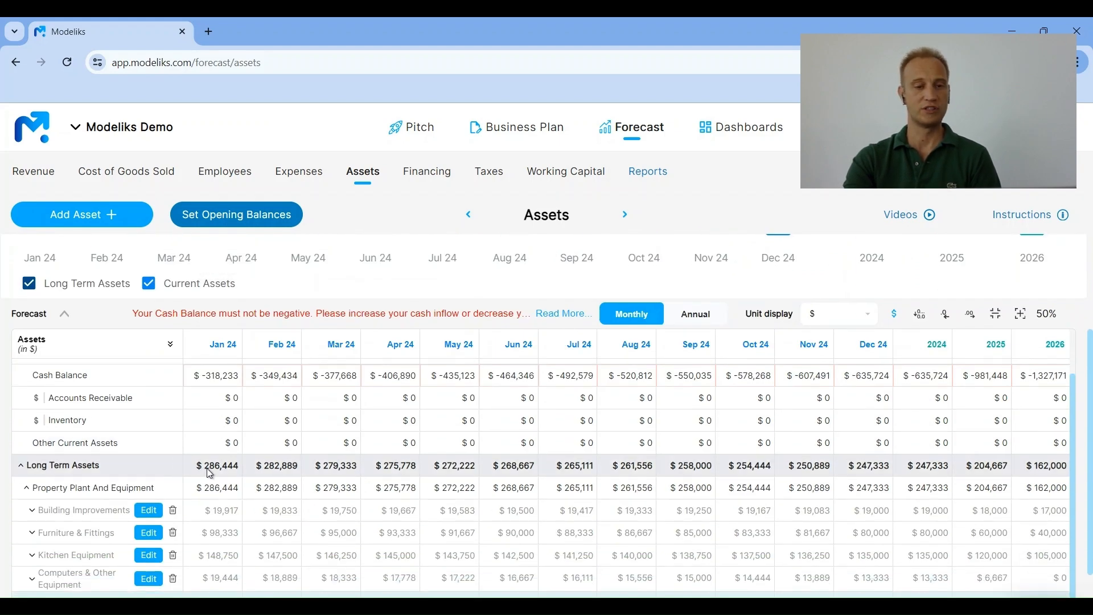
{"action": "scroll", "coordinate": [220, 428], "scroll_direction": "up", "scroll_amount": 1}
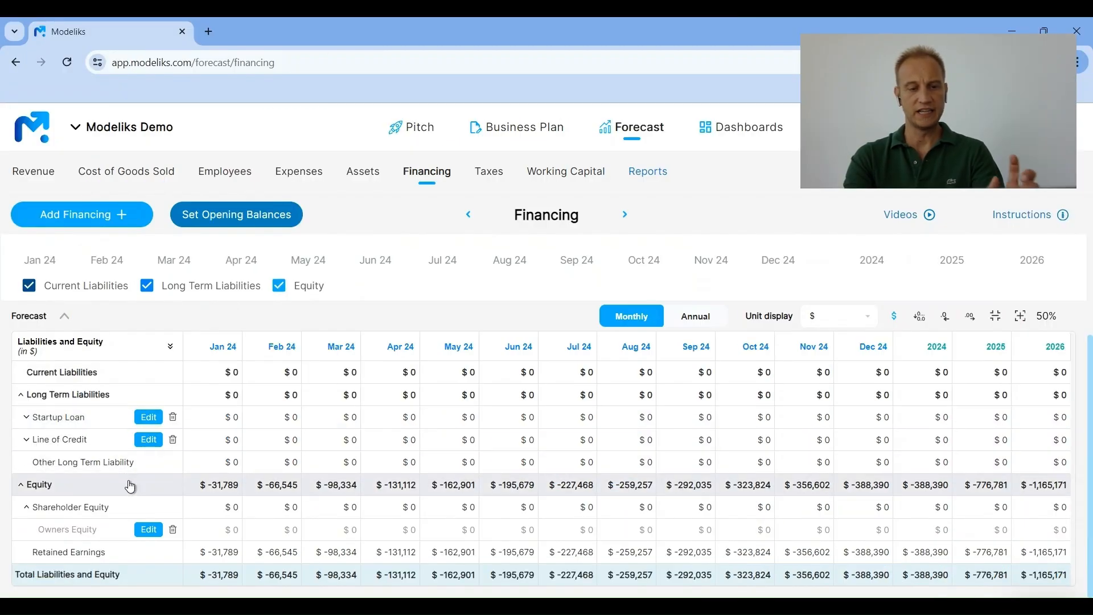
Edit the Owners Equity financing, enter a $100,000 shareholder contribution for Jan 24, and save it.
{"action": "left_click", "coordinate": [148, 531]}
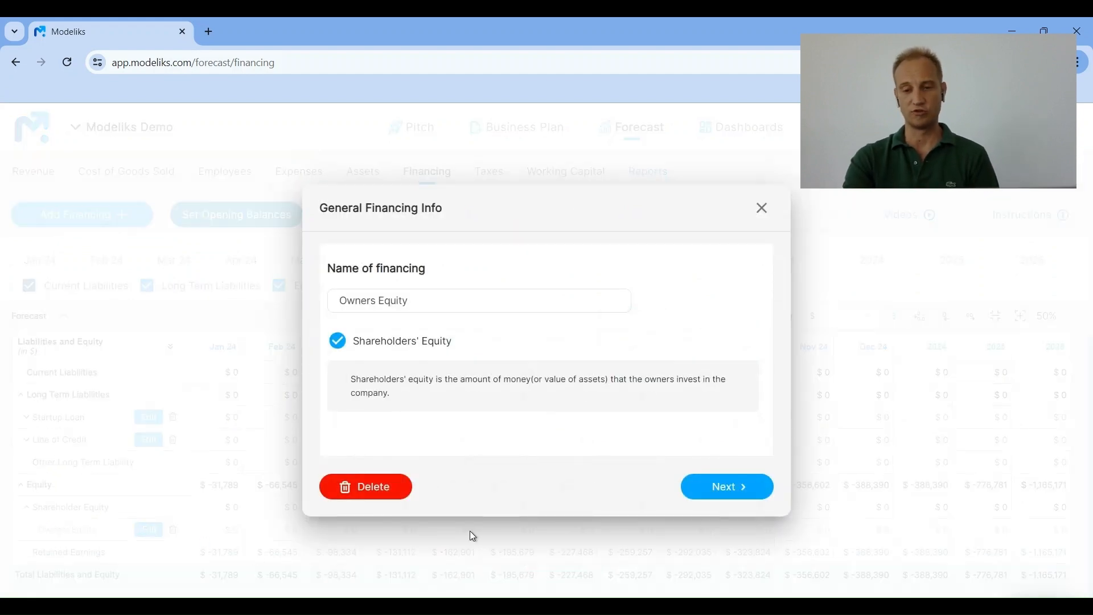
{"action": "left_click", "coordinate": [722, 488]}
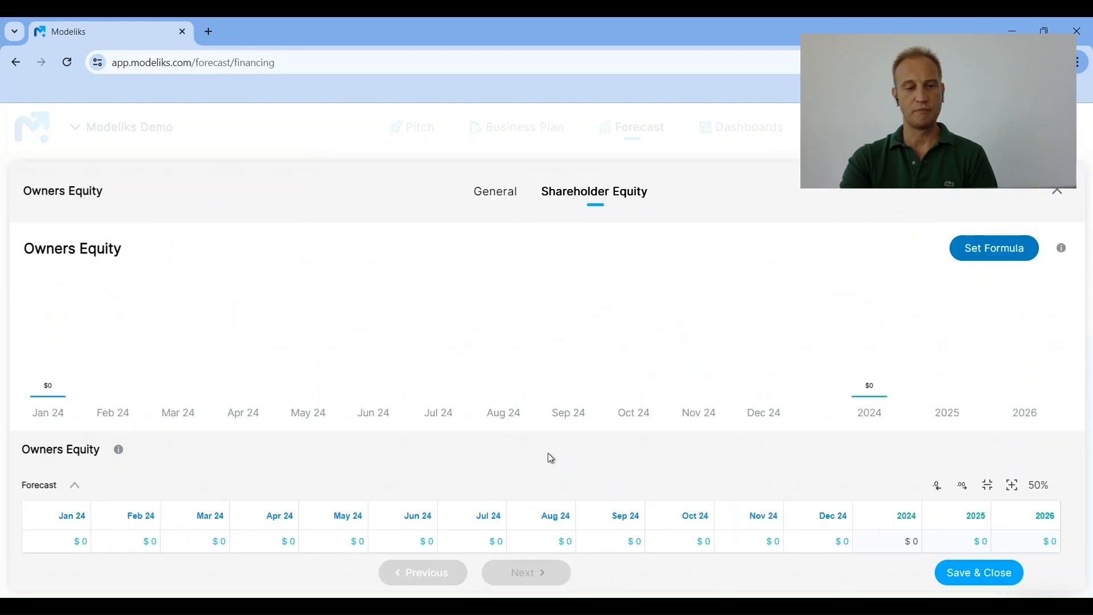
{"action": "left_click", "coordinate": [68, 543]}
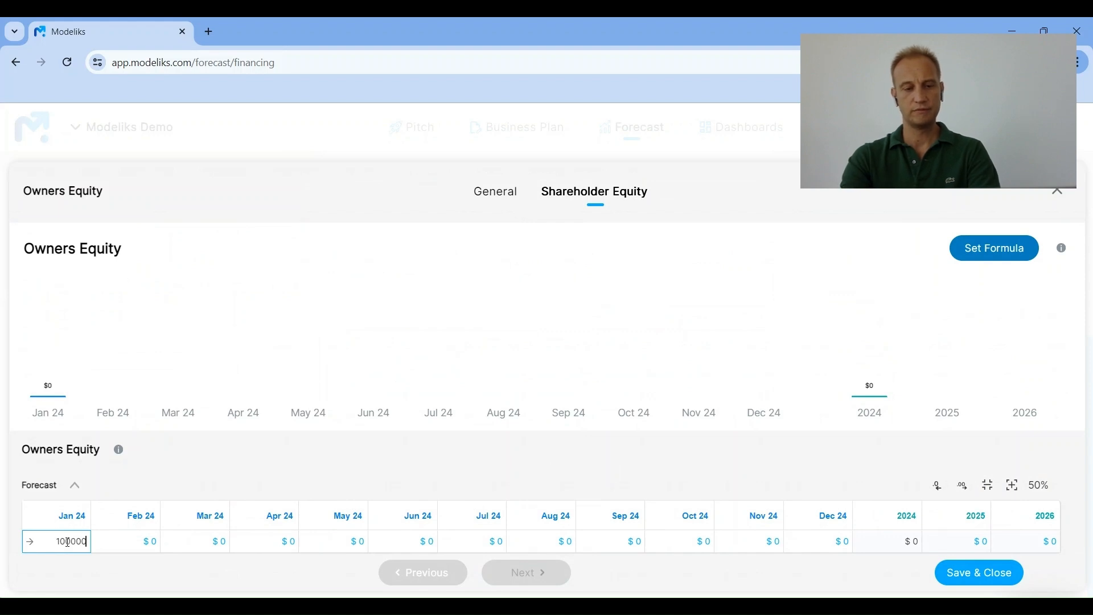
{"action": "type", "text": "100000"}
{"action": "key", "text": "Tab"}
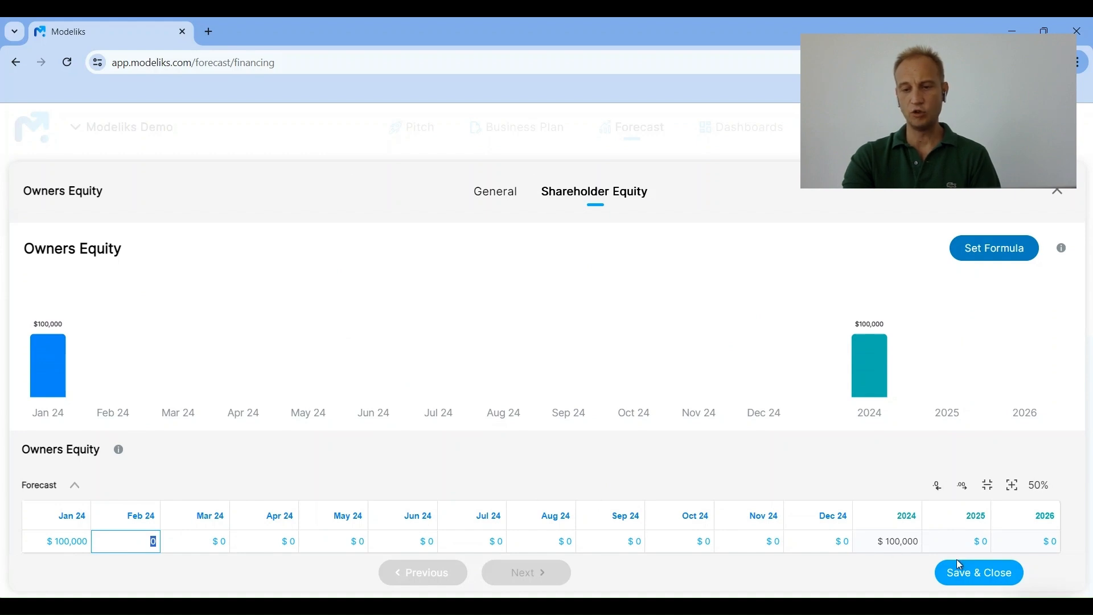
{"action": "left_click", "coordinate": [979, 575]}
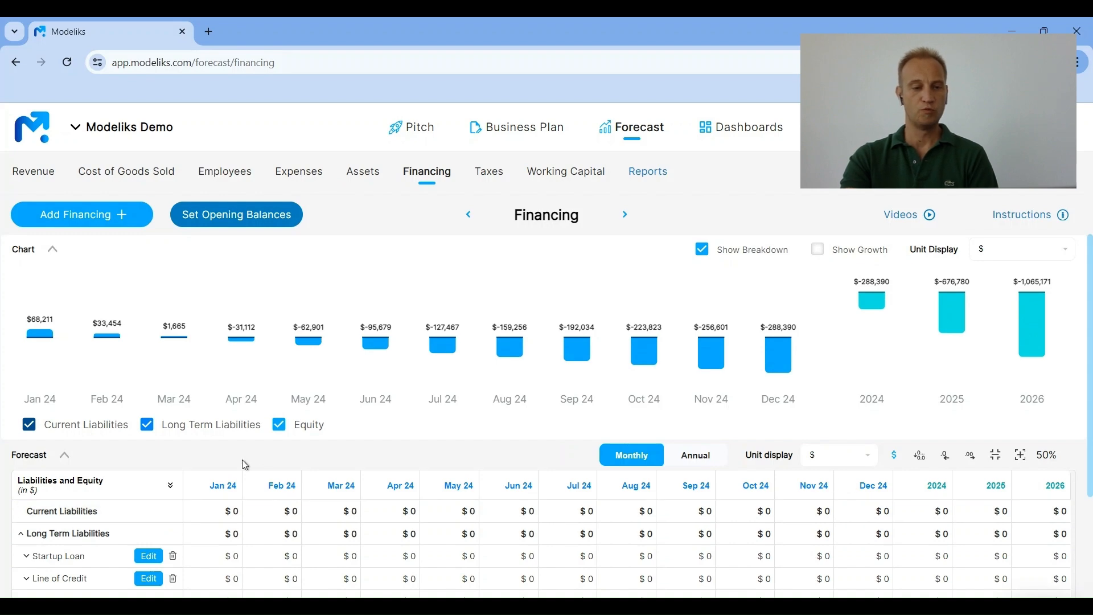
Edit the Startup Loan, set its loan amount to $400,000 and its interest rate to 6%, and save it.
{"action": "scroll", "coordinate": [241, 459], "scroll_direction": "down", "scroll_amount": 2}
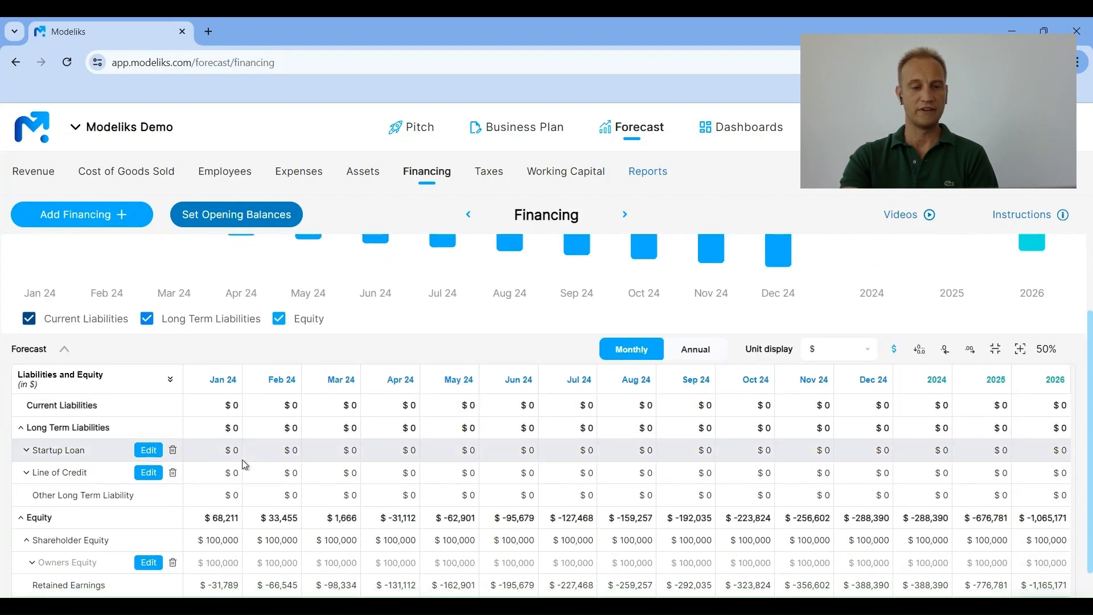
{"action": "left_click", "coordinate": [157, 455]}
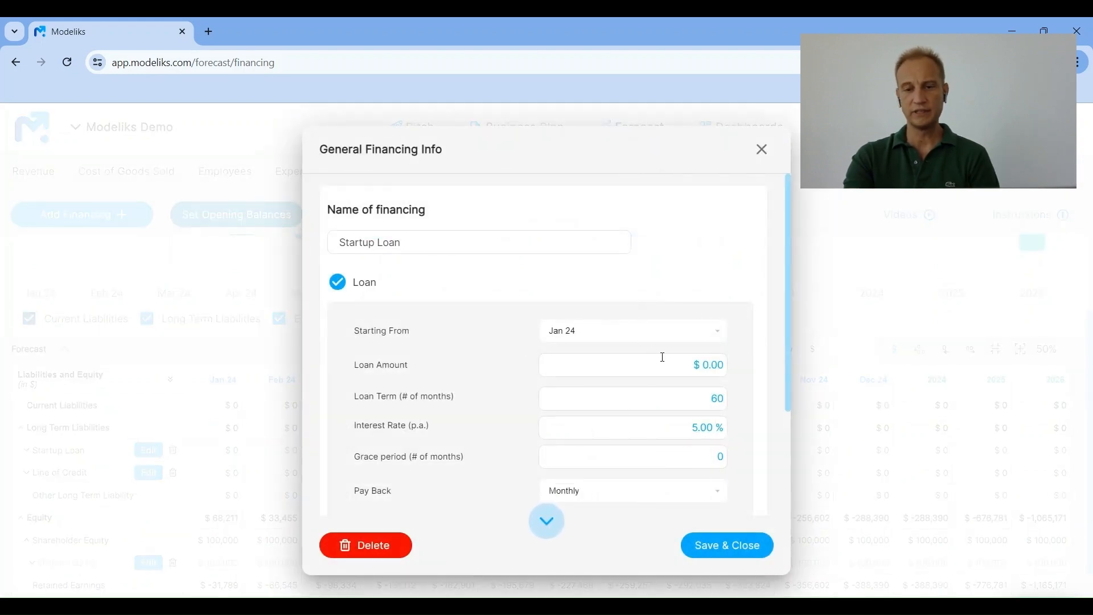
{"action": "left_click", "coordinate": [694, 365]}
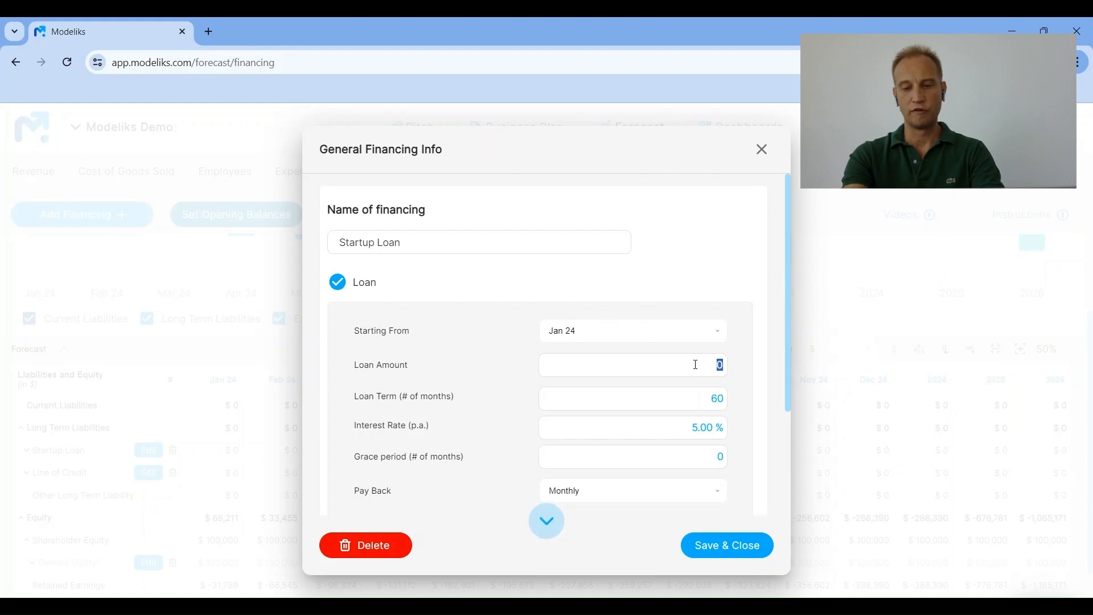
{"action": "type", "text": "400000"}
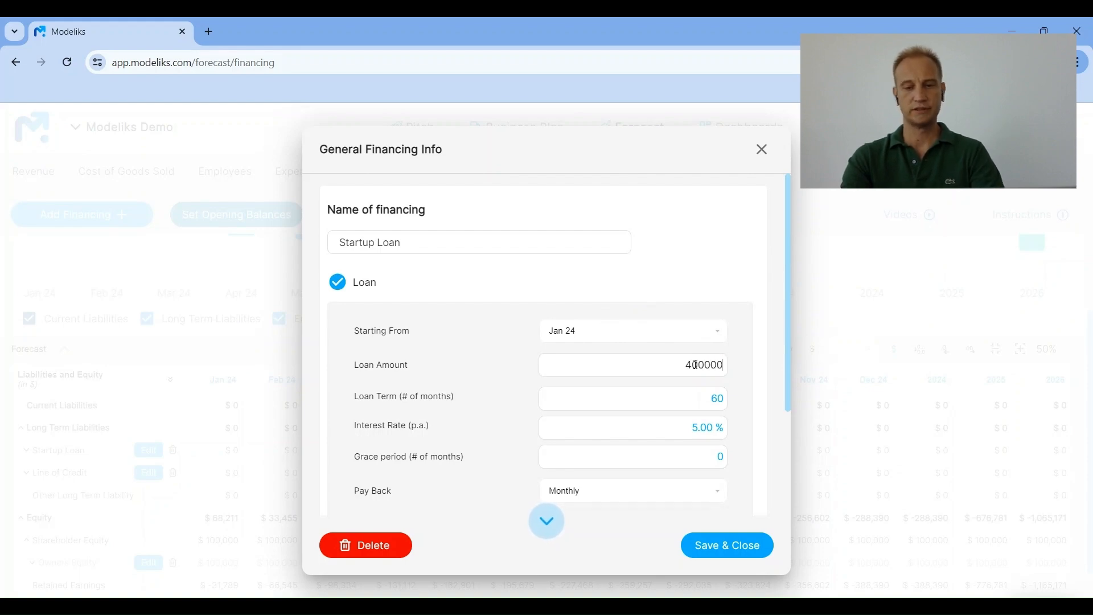
{"action": "key", "text": "Tab"}
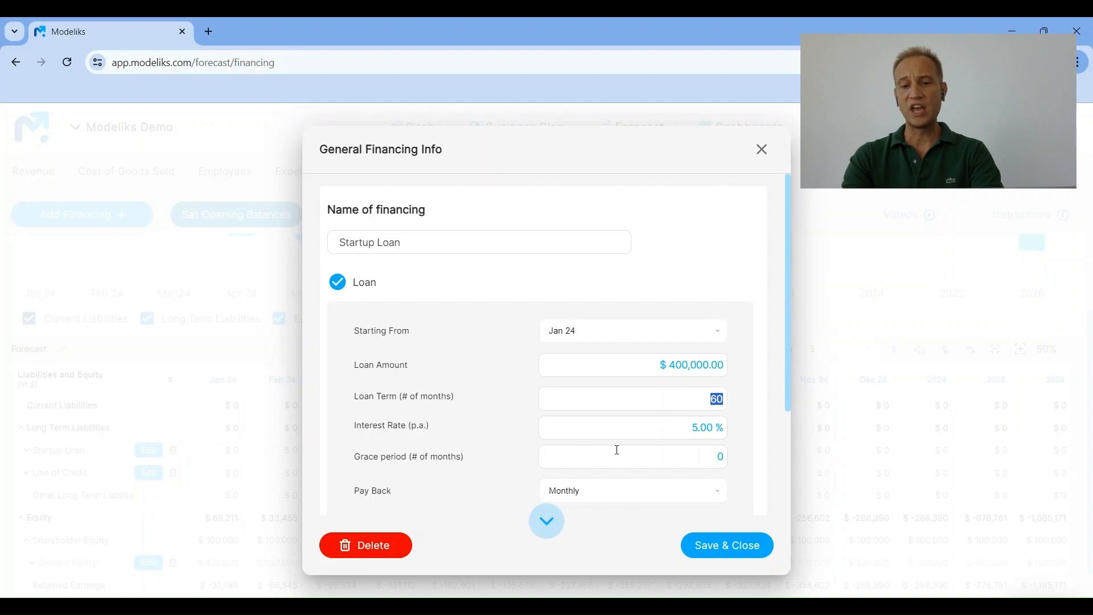
{"action": "left_click", "coordinate": [660, 429]}
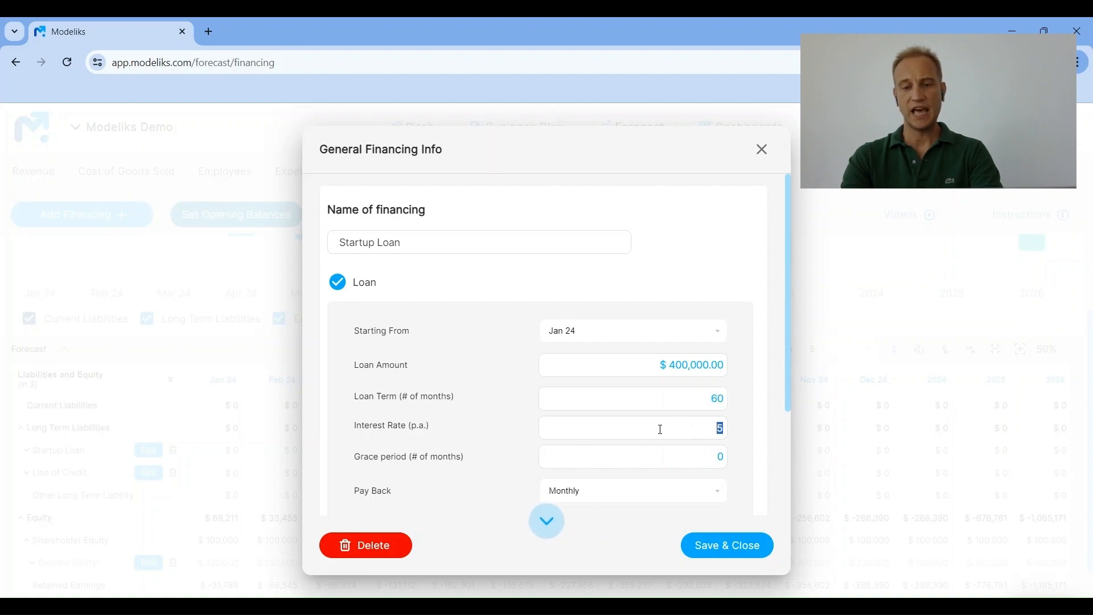
{"action": "type", "text": "6"}
{"action": "key", "text": "Tab"}
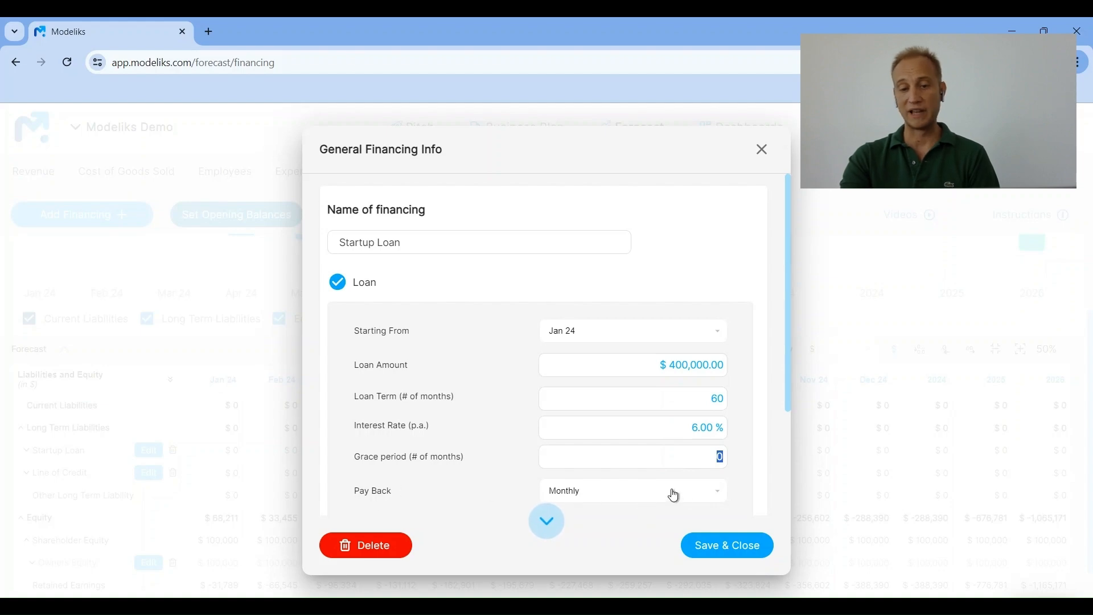
{"action": "left_click", "coordinate": [729, 550]}
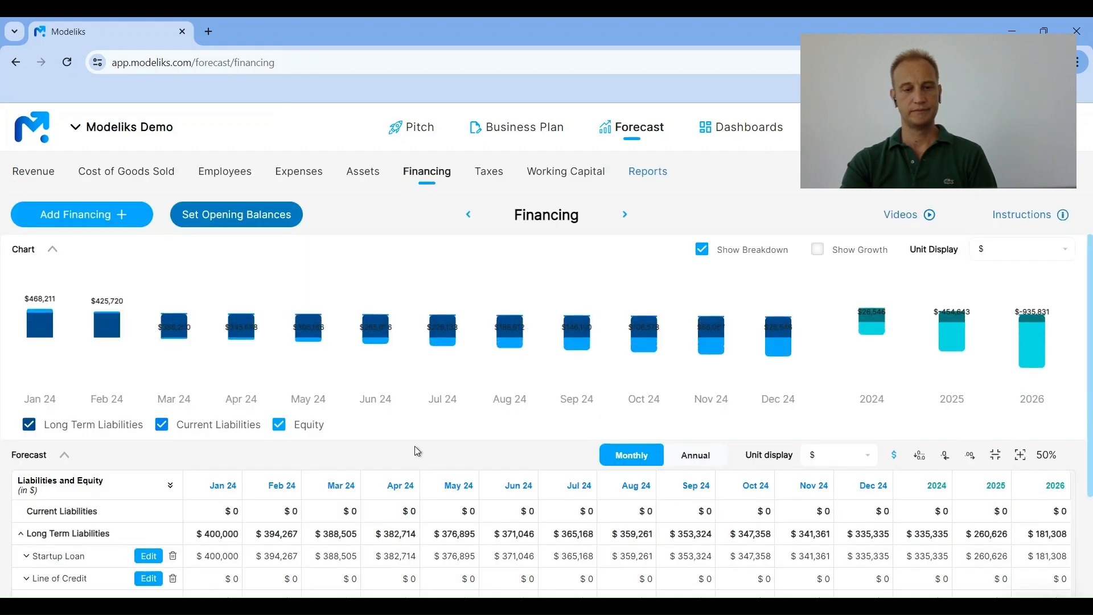
Edit the Income Tax entry in the tax forecast, set its income tax rate to 15%, and save it.
{"action": "scroll", "coordinate": [414, 449], "scroll_direction": "down", "scroll_amount": 3}
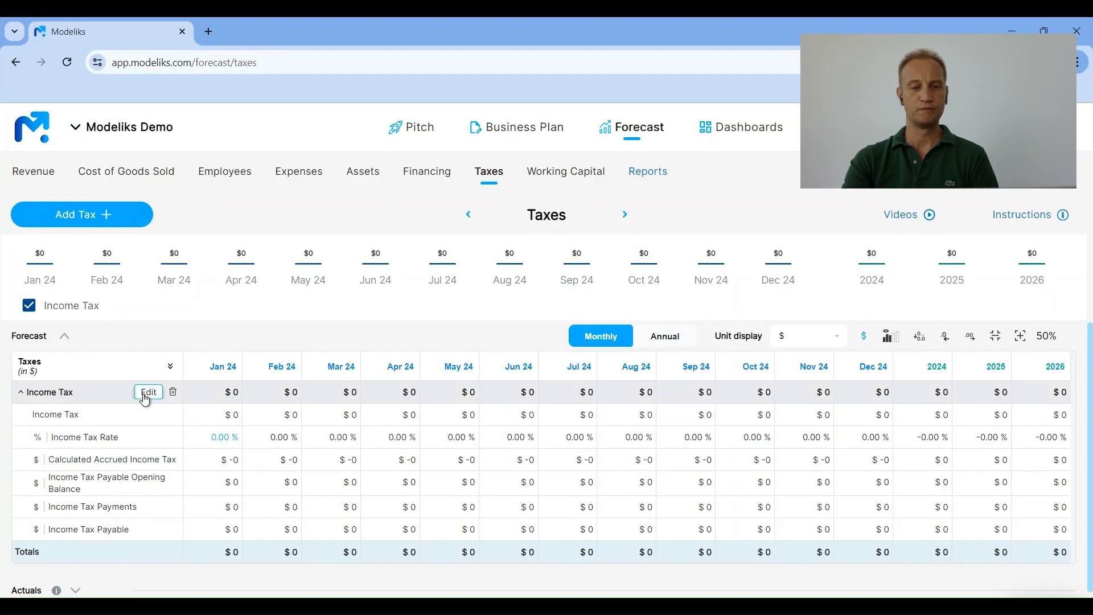
{"action": "left_click", "coordinate": [147, 393]}
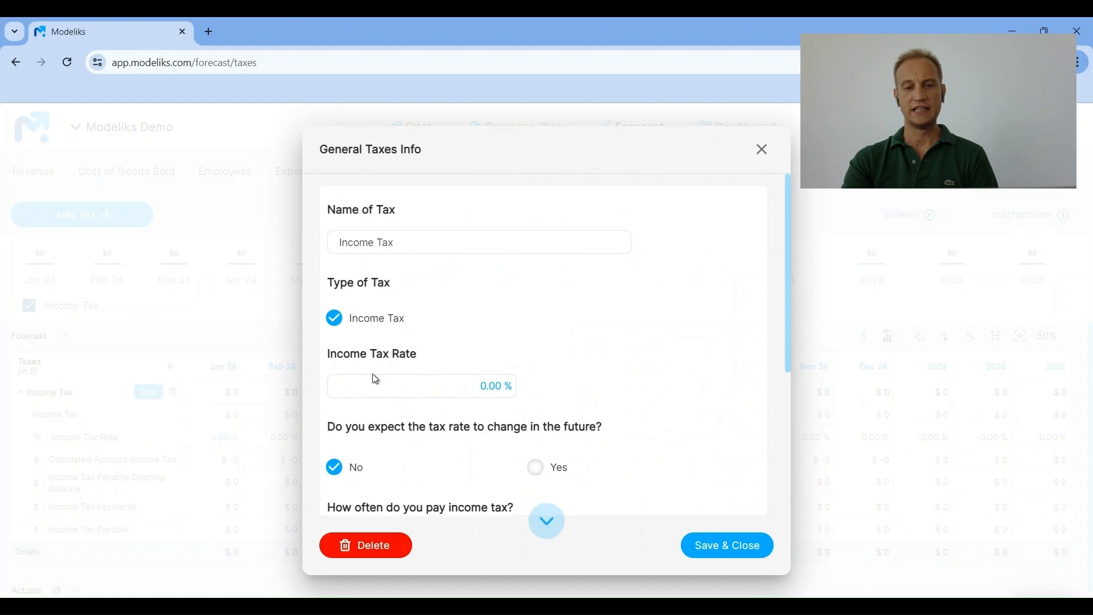
{"action": "left_click", "coordinate": [476, 393]}
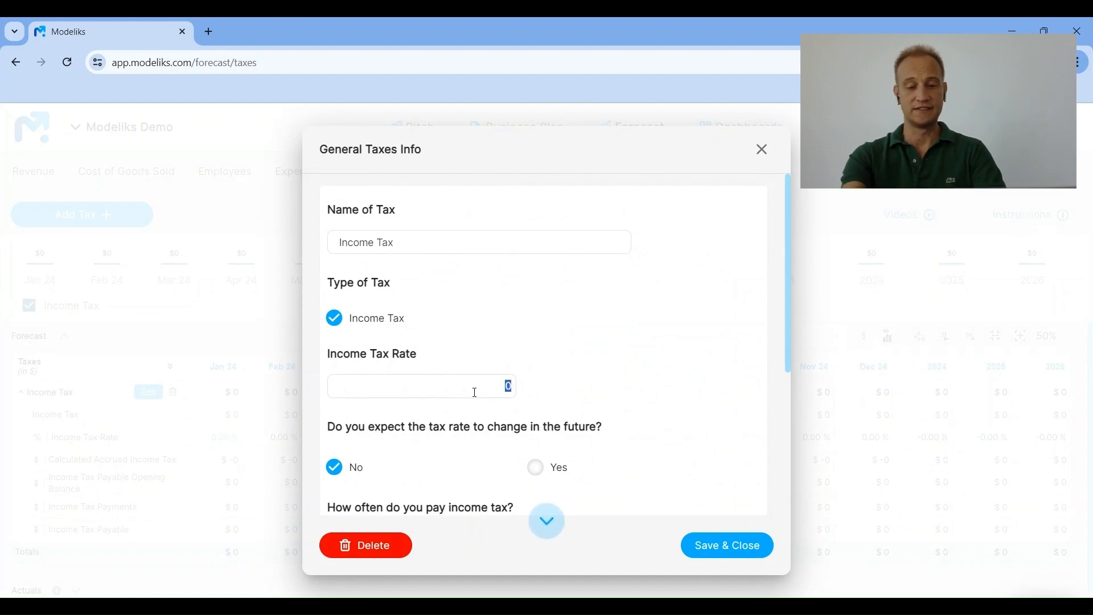
{"action": "type", "text": "15"}
{"action": "key", "text": "Tab"}
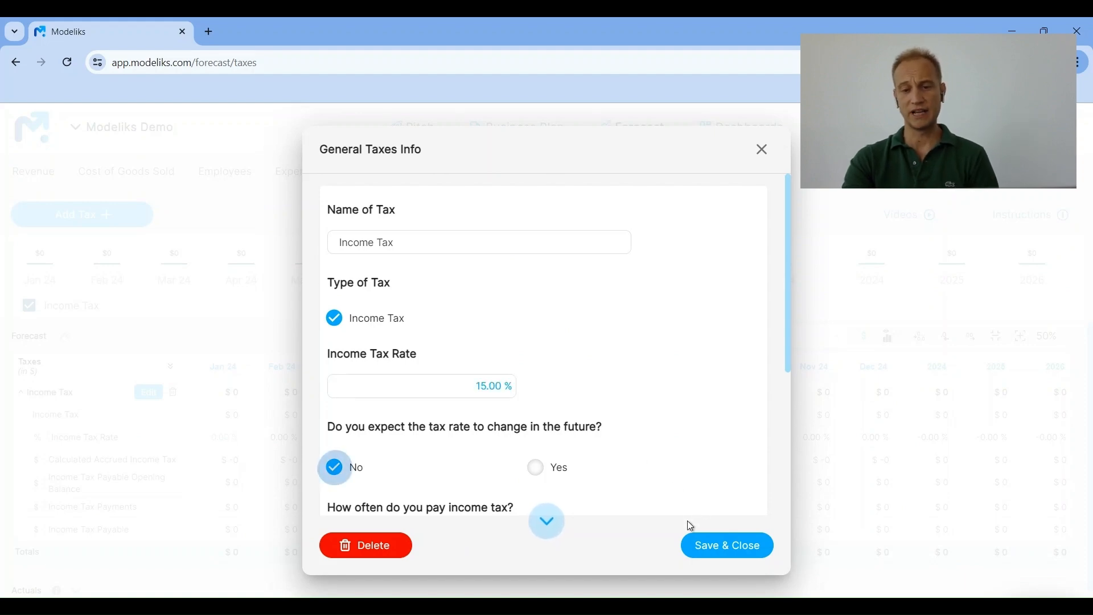
{"action": "left_click", "coordinate": [735, 553]}
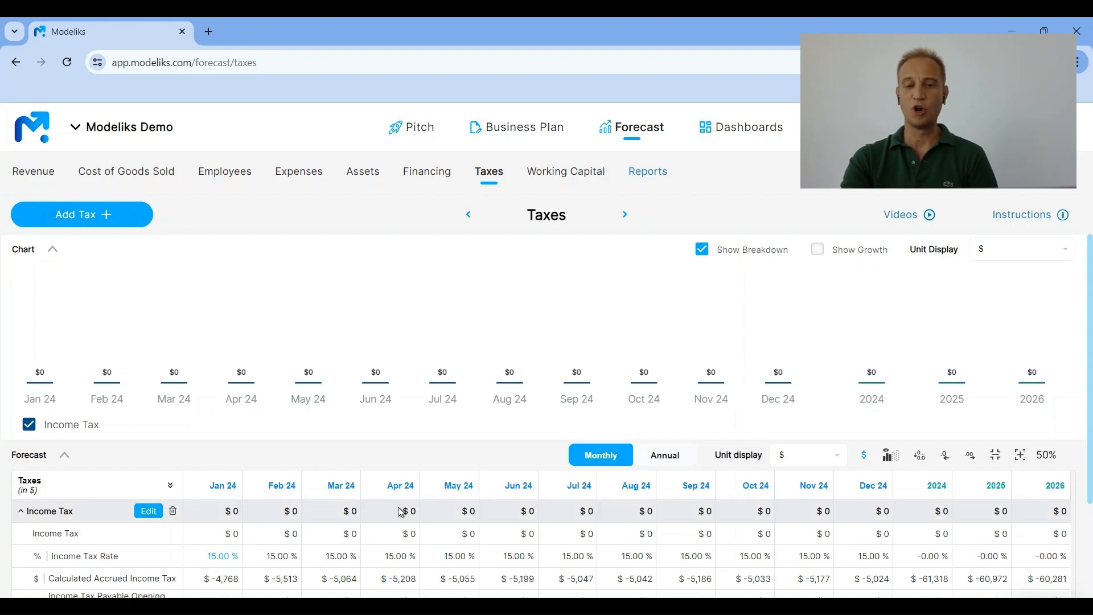
{"action": "scroll", "coordinate": [384, 503], "scroll_direction": "down", "scroll_amount": 1}
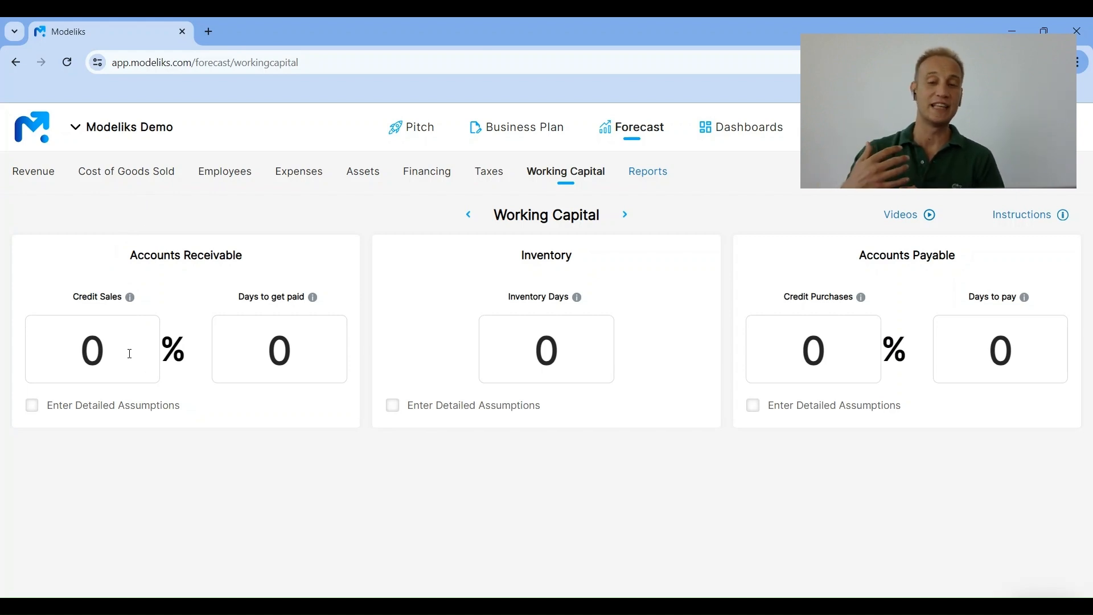
In the working capital assumptions, set accounts receivable credit sales to 100% and inventory days to 10.
{"action": "left_click", "coordinate": [130, 354]}
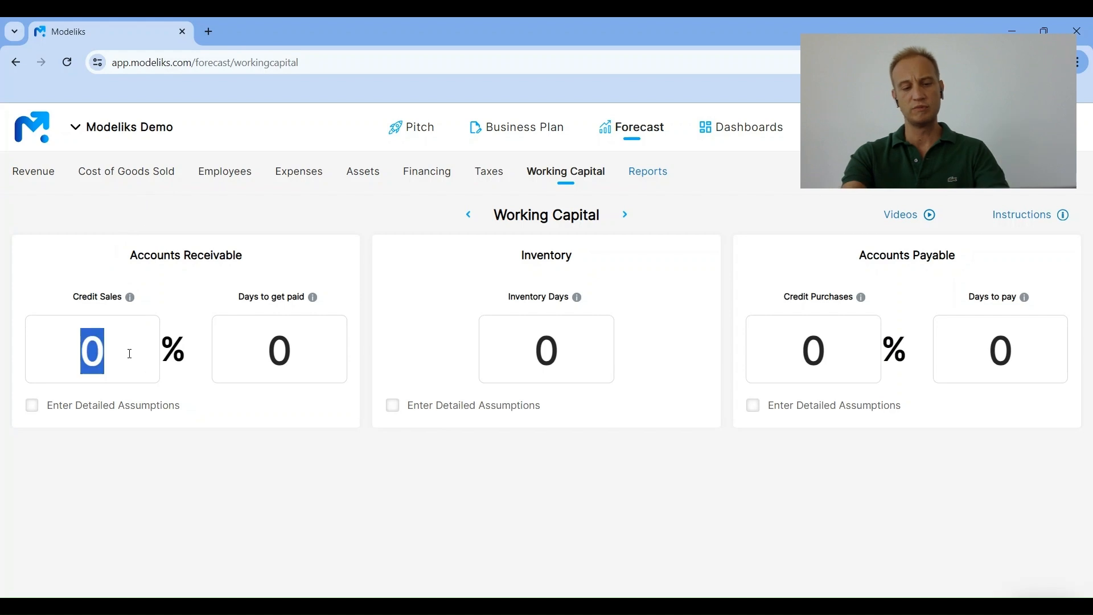
{"action": "type", "text": "100"}
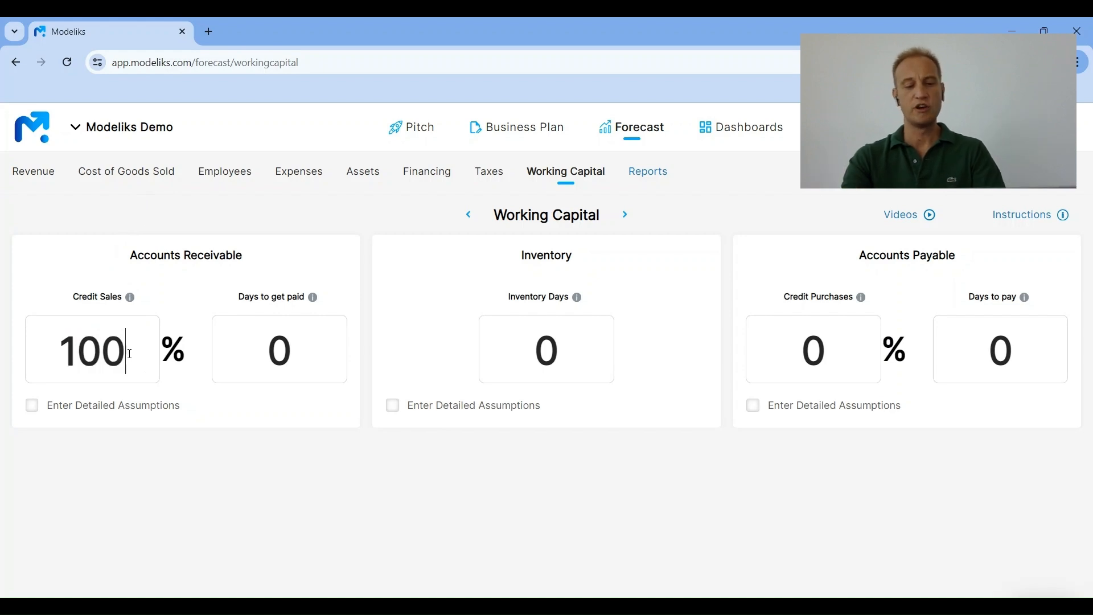
{"action": "key", "text": "Tab"}
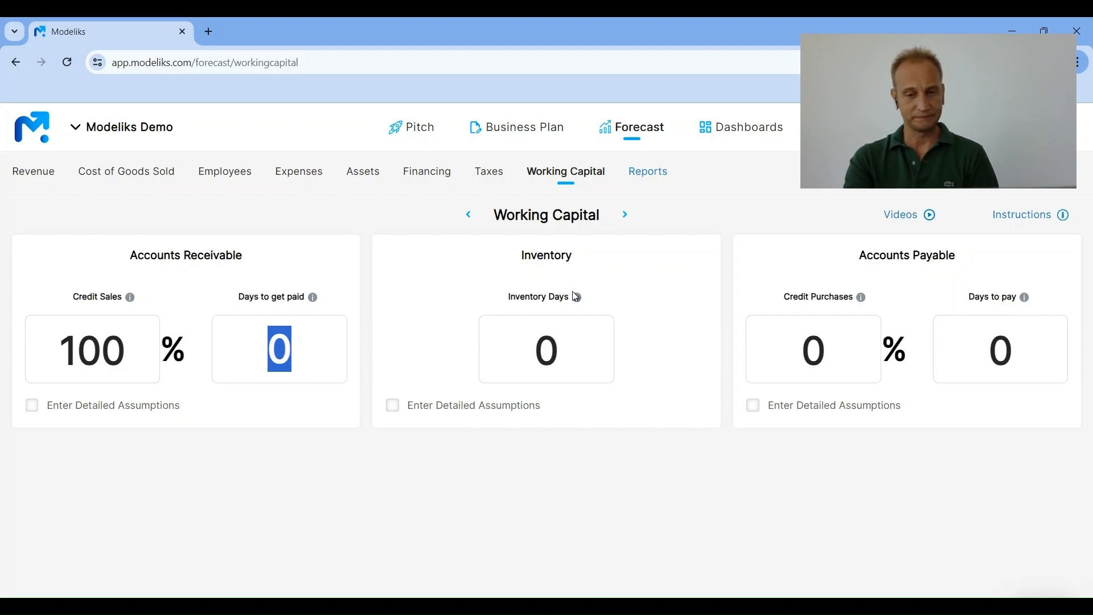
{"action": "left_click", "coordinate": [571, 332]}
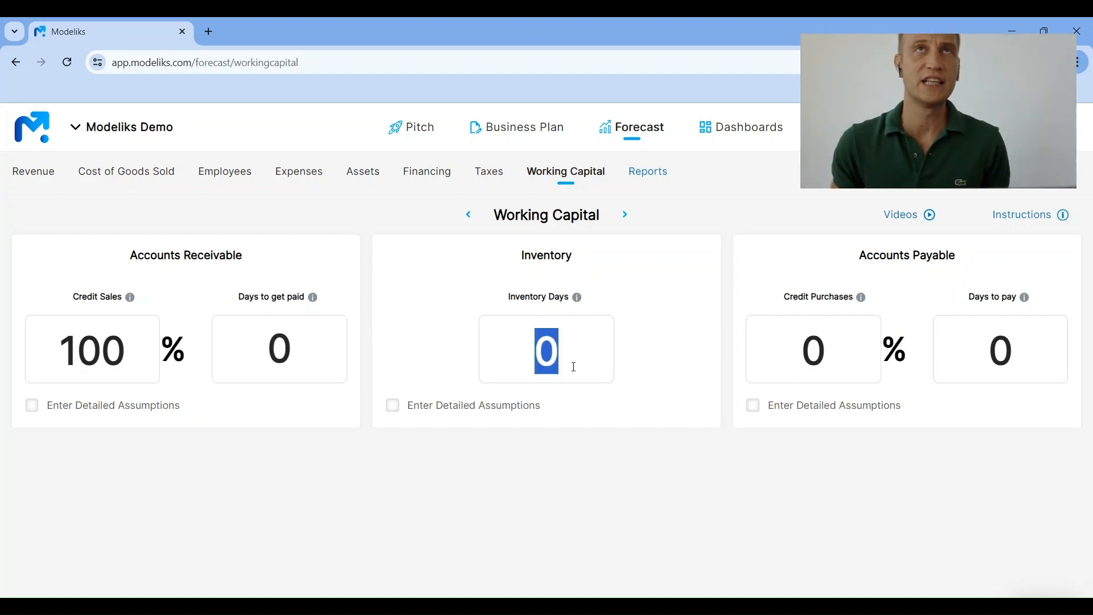
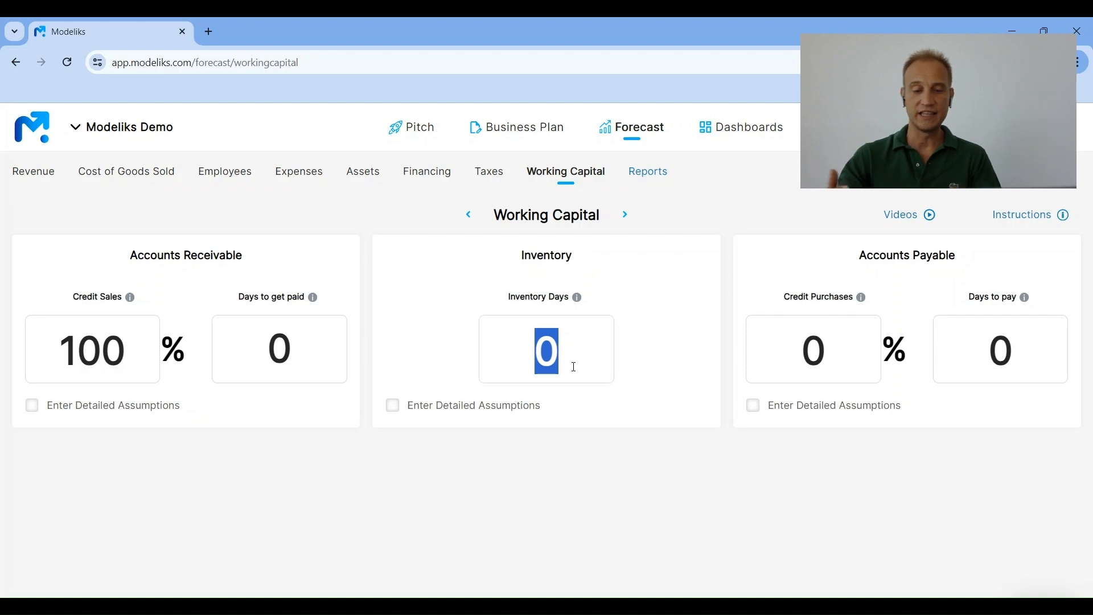
{"action": "type", "text": "10"}
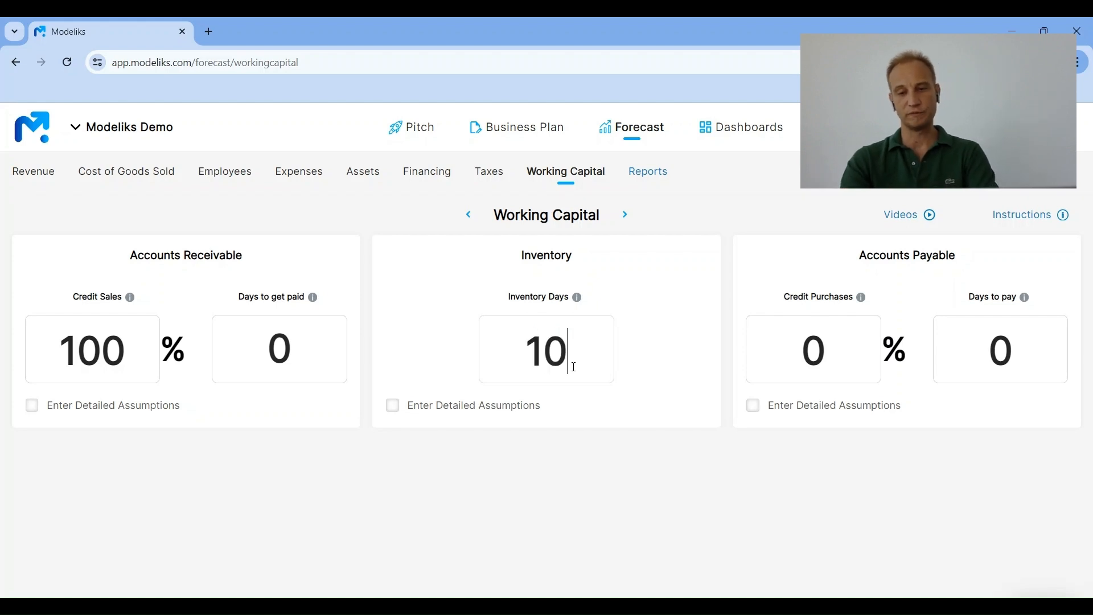
{"action": "key", "text": "Tab"}
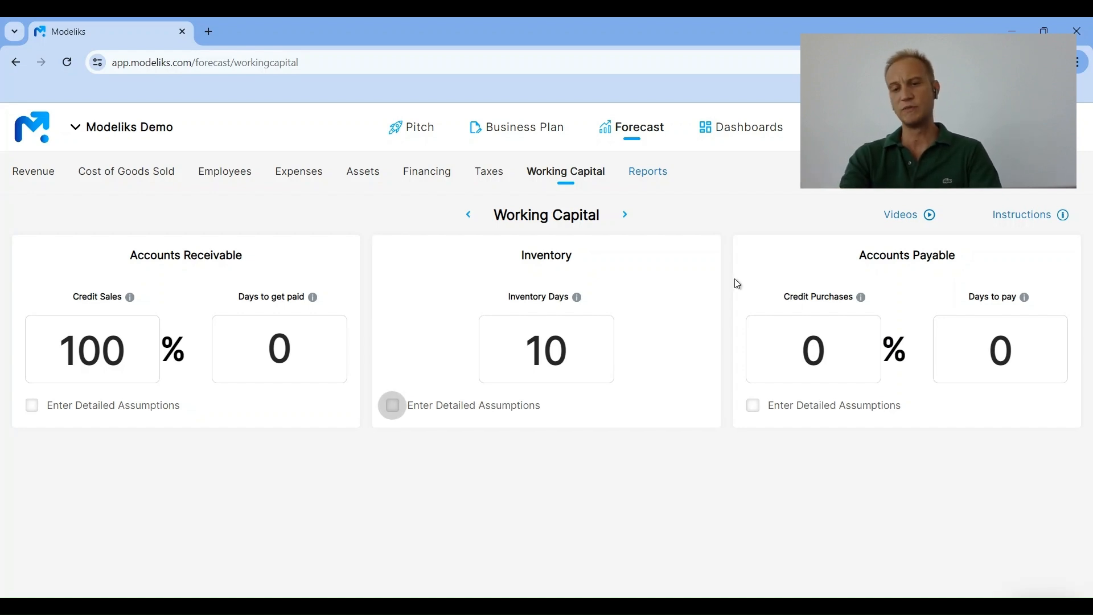
Set the accounts payable credit purchases to 100% and the days to pay to 30.
{"action": "left_click", "coordinate": [851, 354]}
{"action": "type", "text": "100"}
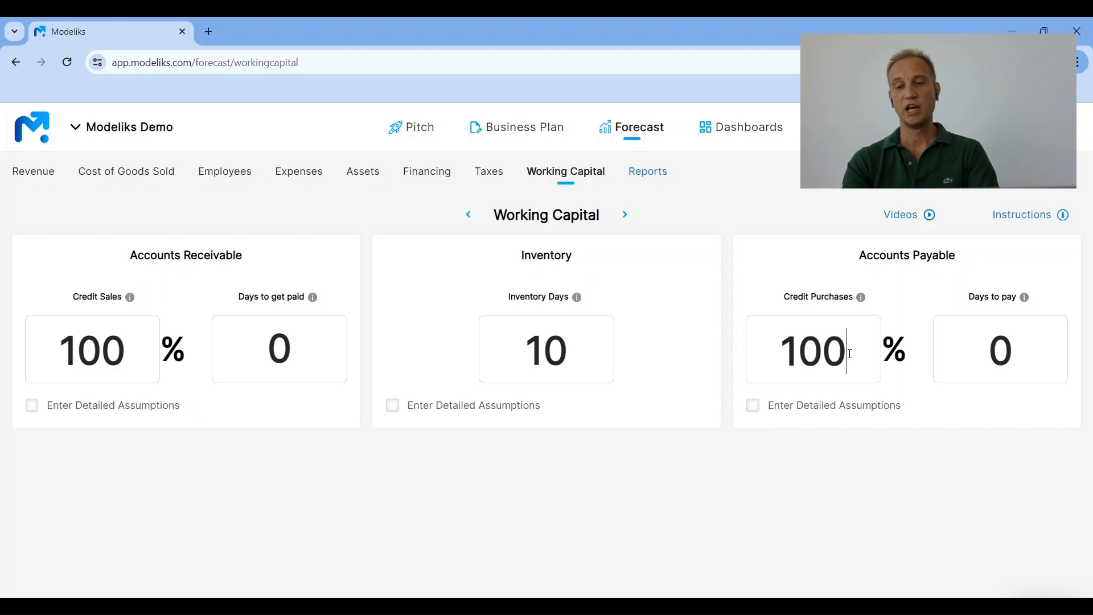
{"action": "key", "text": "Tab"}
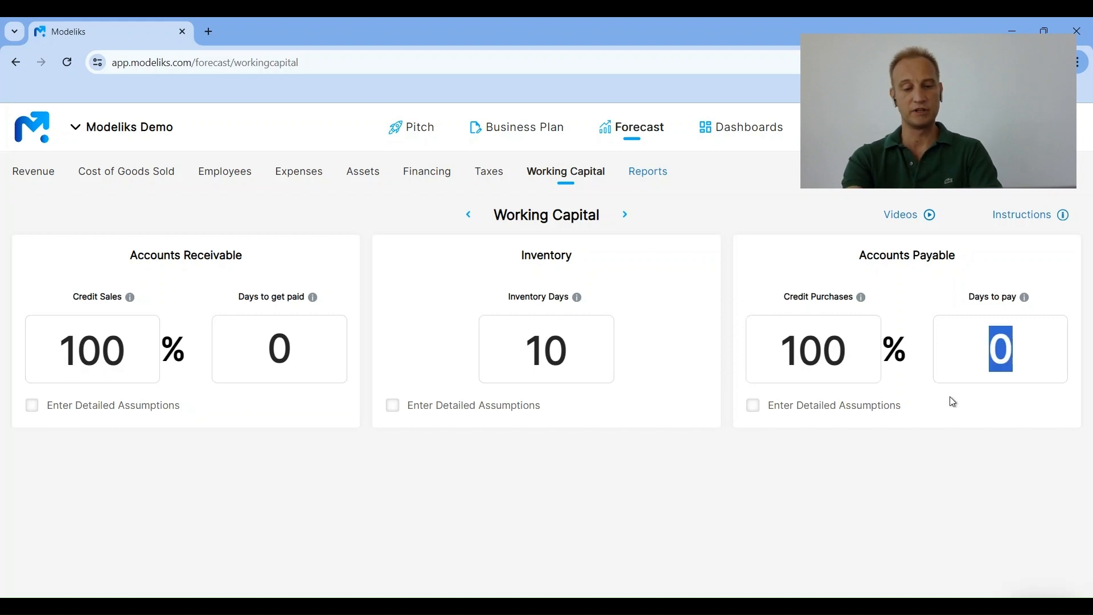
{"action": "type", "text": "30"}
{"action": "key", "text": "Tab"}
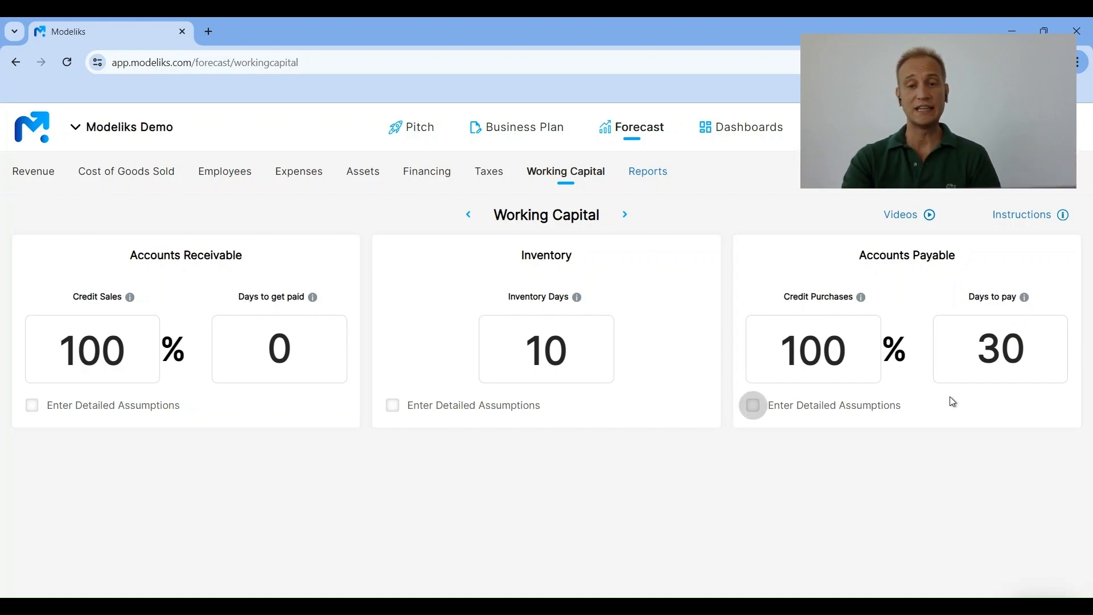
Open the forecast reports and examine the annual Profit & Loss statement from revenue down to net income.
{"action": "left_click", "coordinate": [649, 180]}
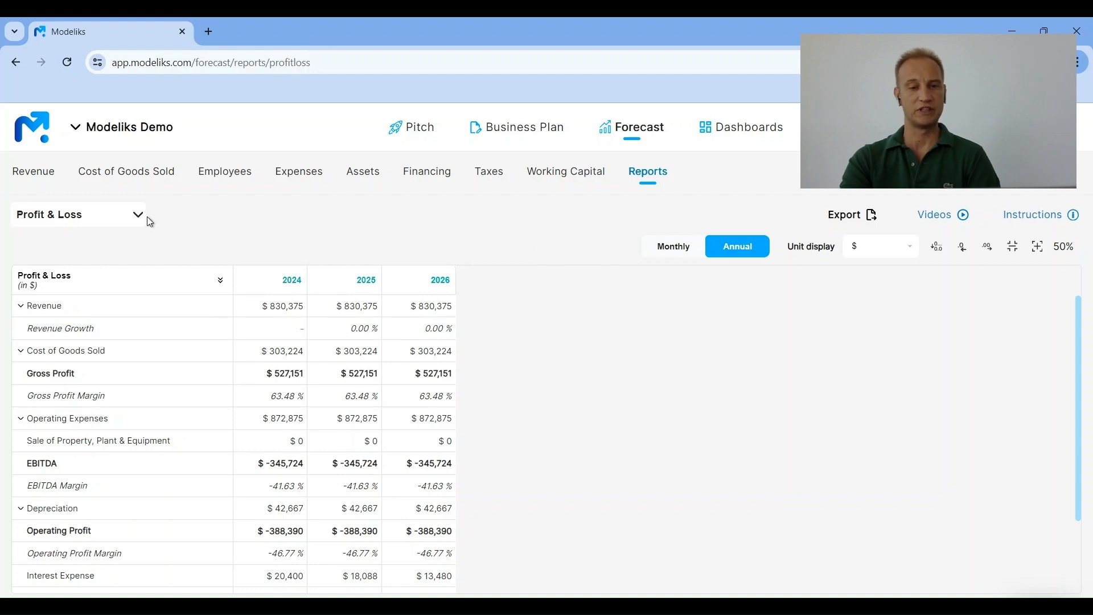
{"action": "scroll", "coordinate": [370, 433], "scroll_direction": "down", "scroll_amount": 3}
{"action": "scroll", "coordinate": [373, 449], "scroll_direction": "up", "scroll_amount": 3}
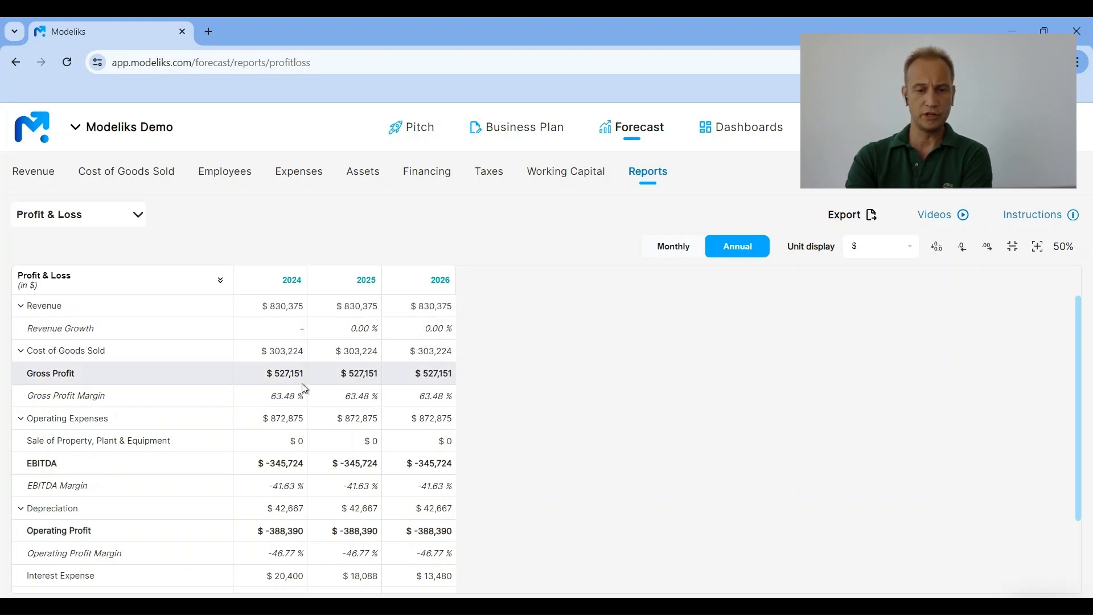
{"action": "scroll", "coordinate": [301, 439], "scroll_direction": "down", "scroll_amount": 2}
{"action": "scroll", "coordinate": [305, 445], "scroll_direction": "up", "scroll_amount": 1}
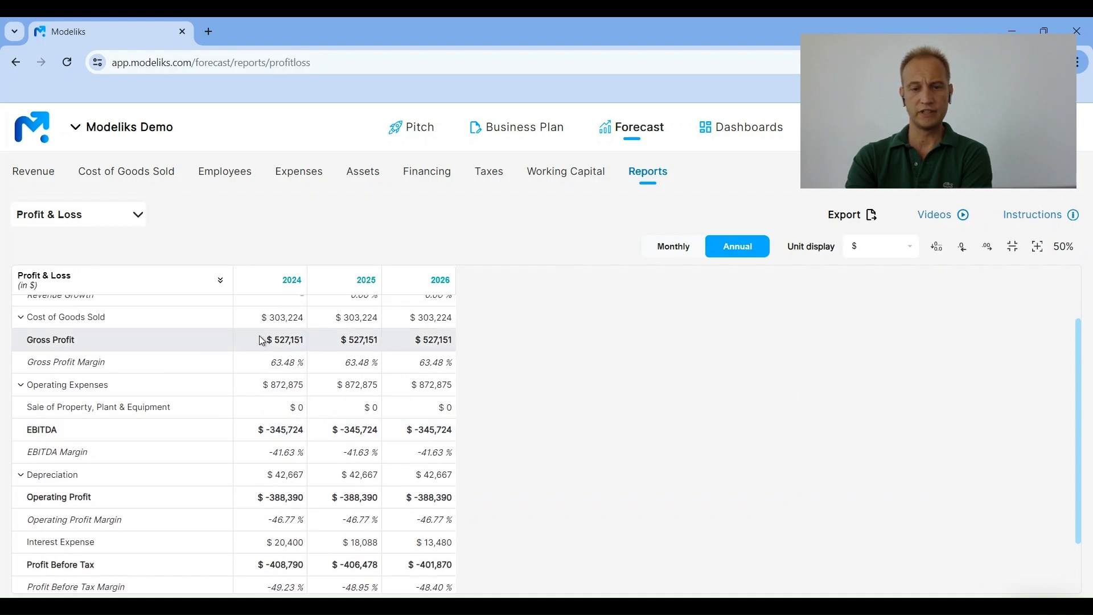
{"action": "scroll", "coordinate": [305, 466], "scroll_direction": "down", "scroll_amount": 2}
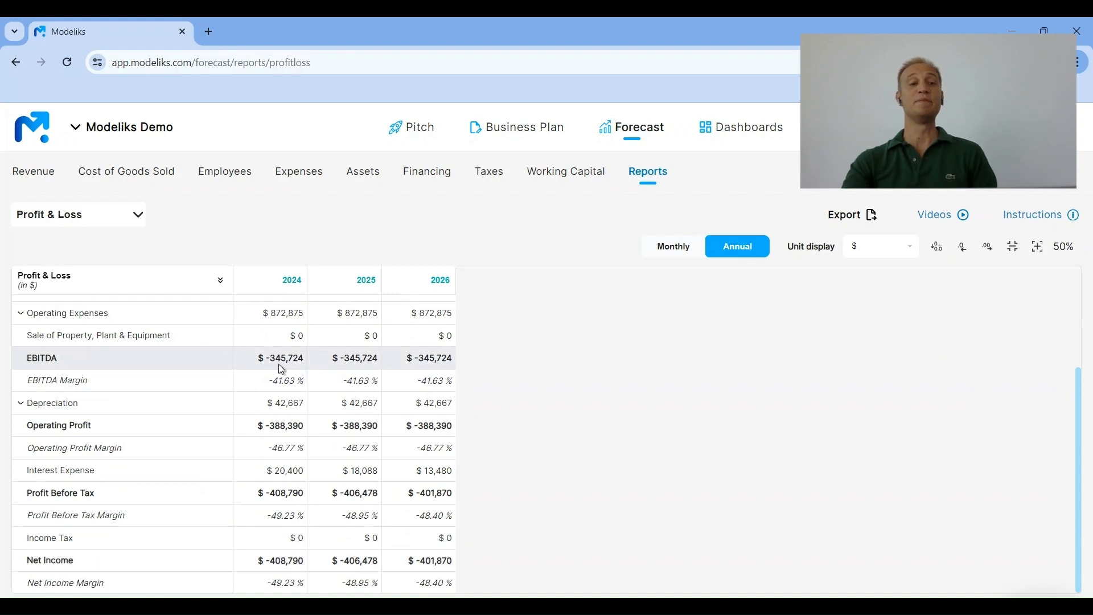
{"action": "scroll", "coordinate": [278, 364], "scroll_direction": "up", "scroll_amount": 3}
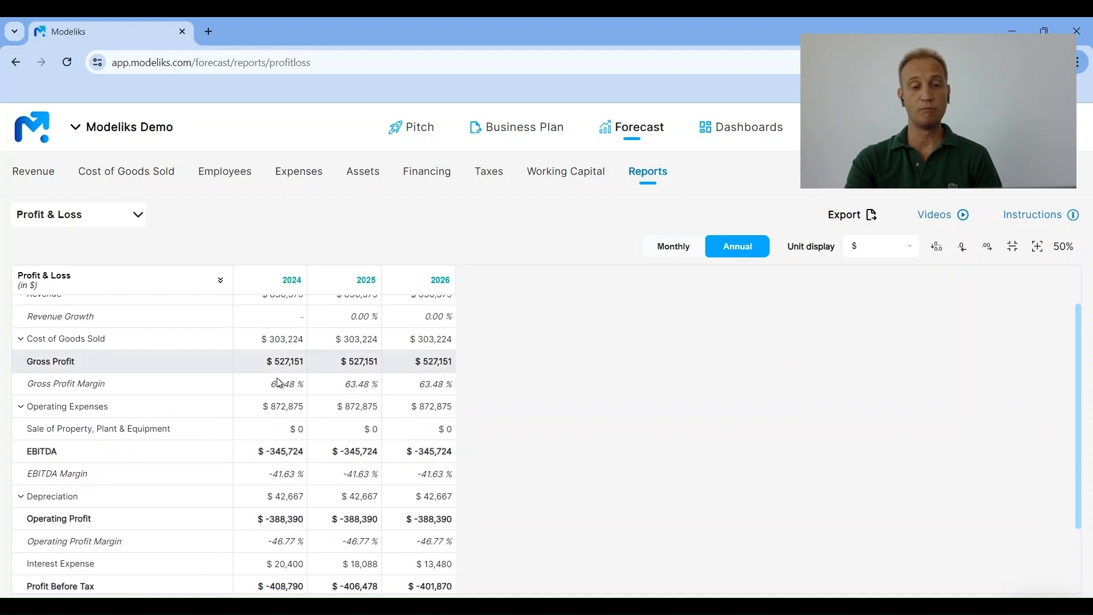
{"action": "scroll", "coordinate": [277, 391], "scroll_direction": "up", "scroll_amount": 1}
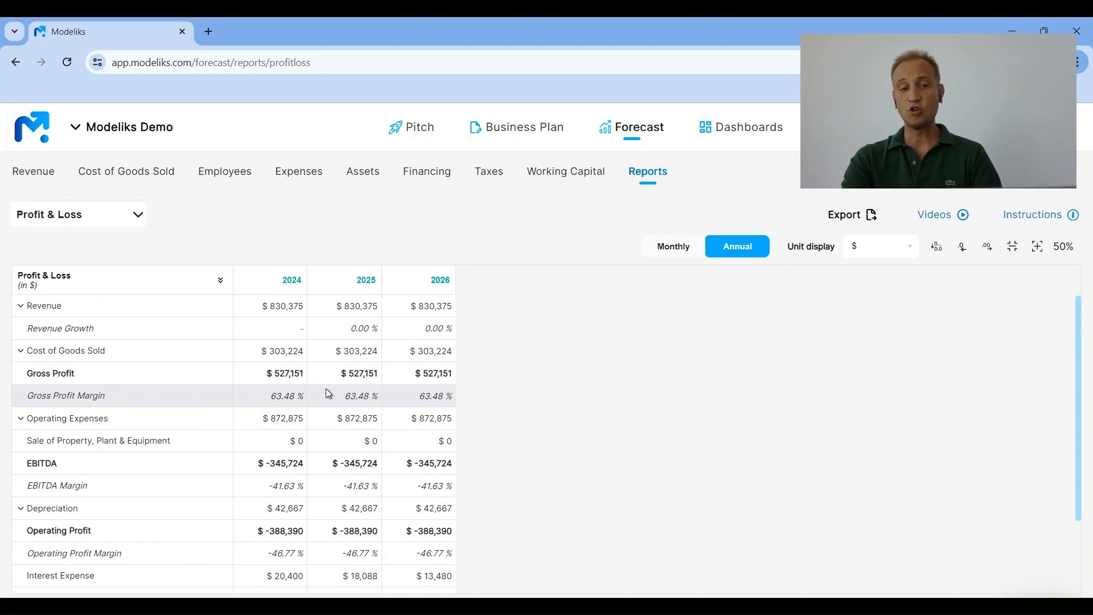
In the dine-in revenue forecast, set the table turns per day to 5 and apply it to all periods.
{"action": "left_click", "coordinate": [30, 178]}
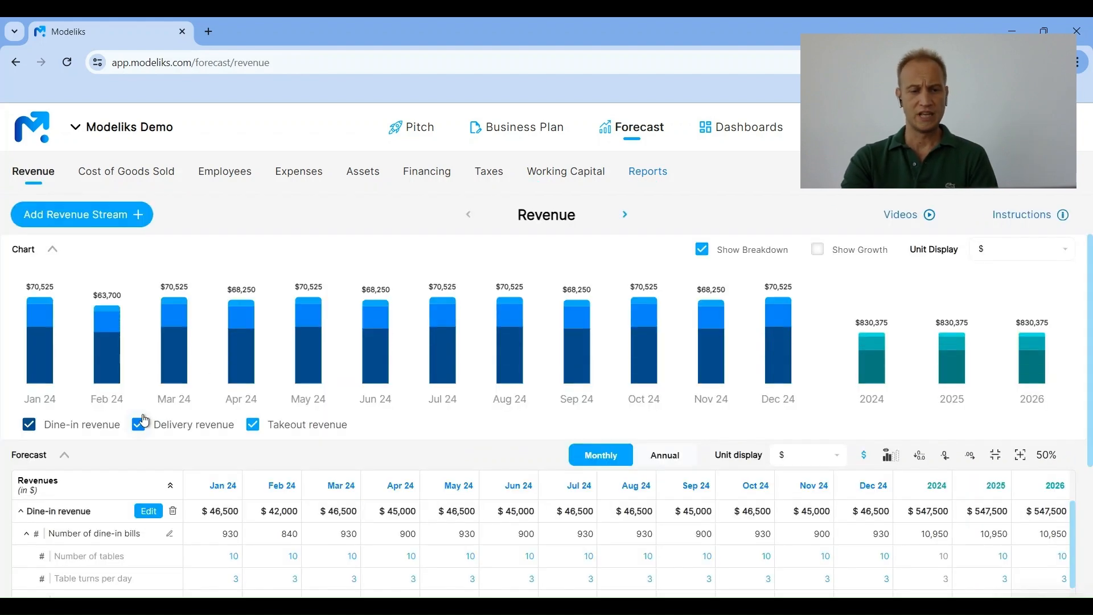
{"action": "scroll", "coordinate": [110, 420], "scroll_direction": "down", "scroll_amount": 2}
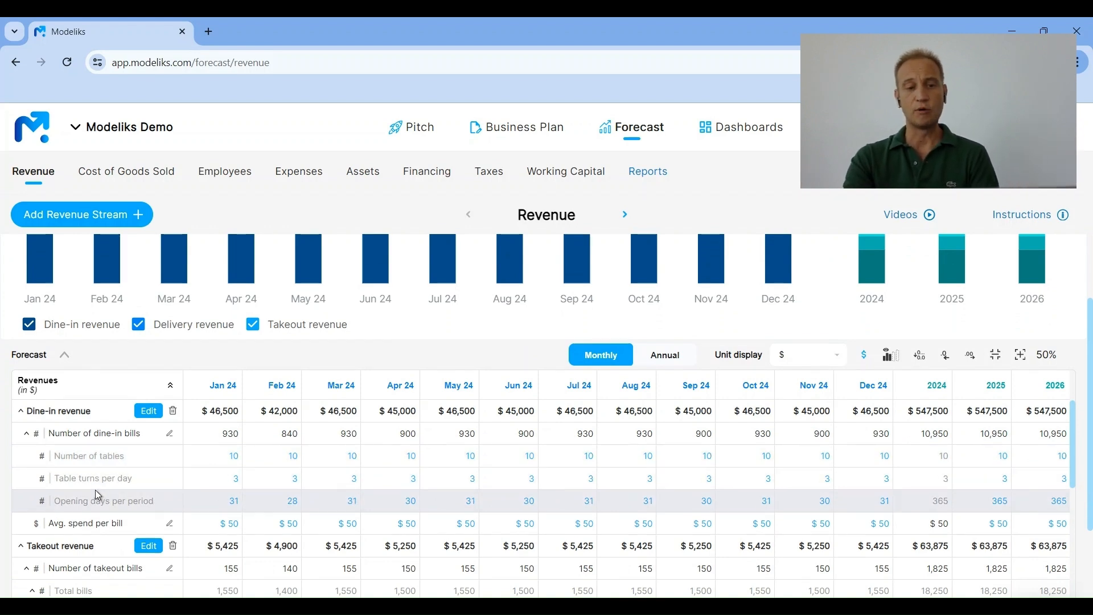
{"action": "left_click", "coordinate": [229, 488]}
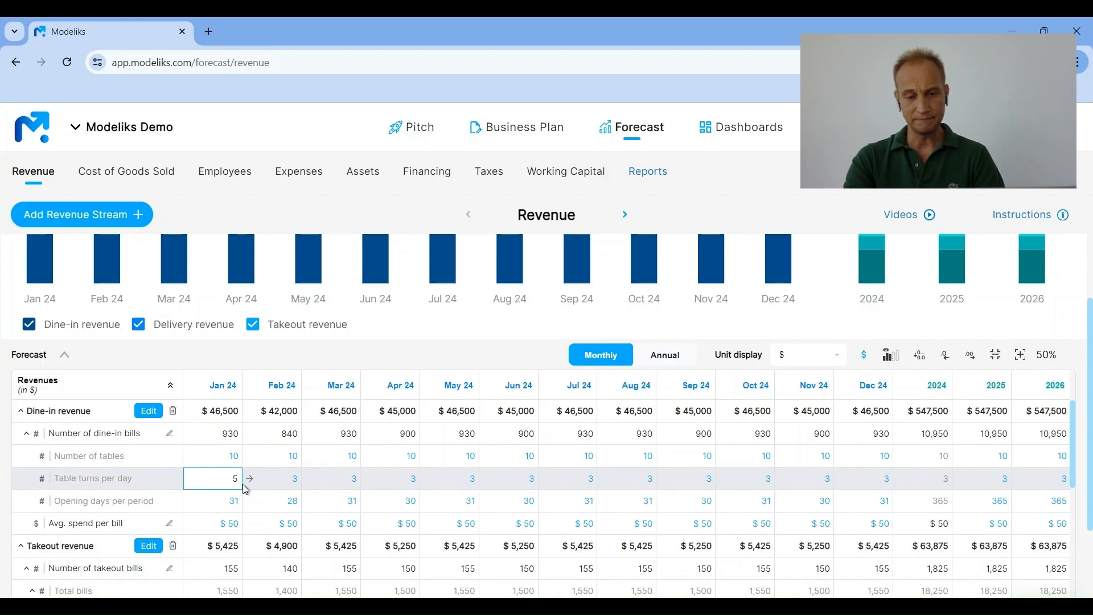
{"action": "left_click", "coordinate": [246, 489]}
{"action": "left_click", "coordinate": [192, 484]}
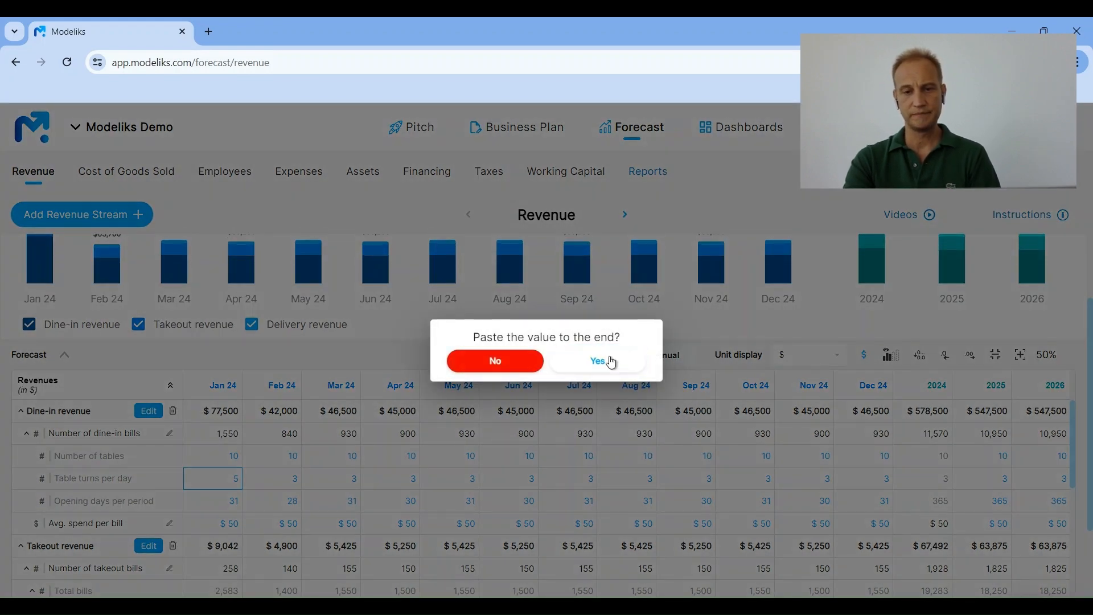
{"action": "left_click", "coordinate": [613, 363]}
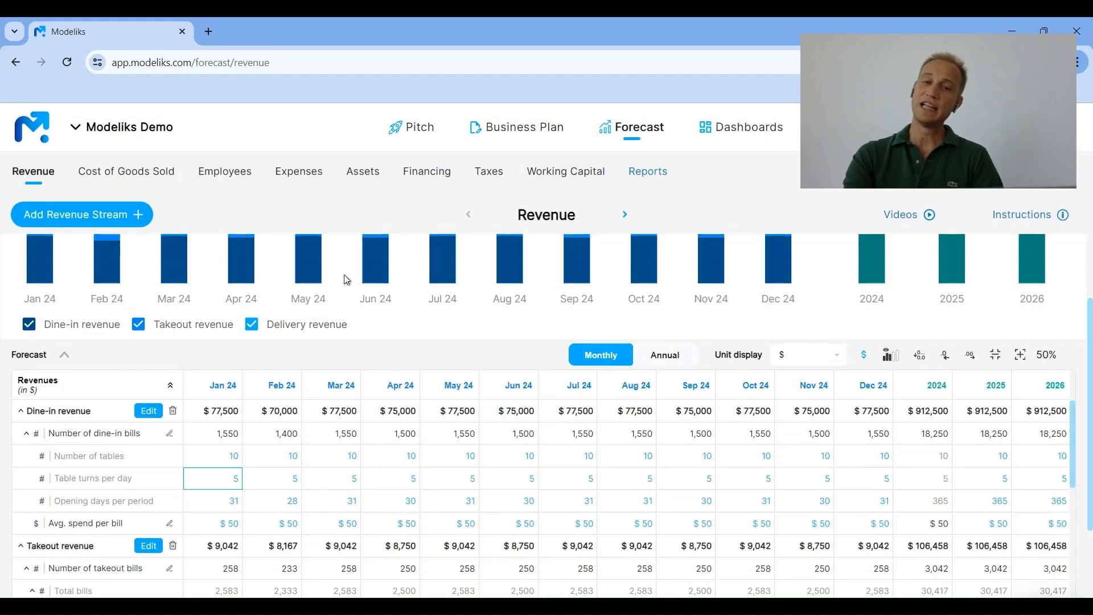
Open the forecast reports and review the annual Profit & Loss statement with the updated table turns.
{"action": "left_click", "coordinate": [652, 180]}
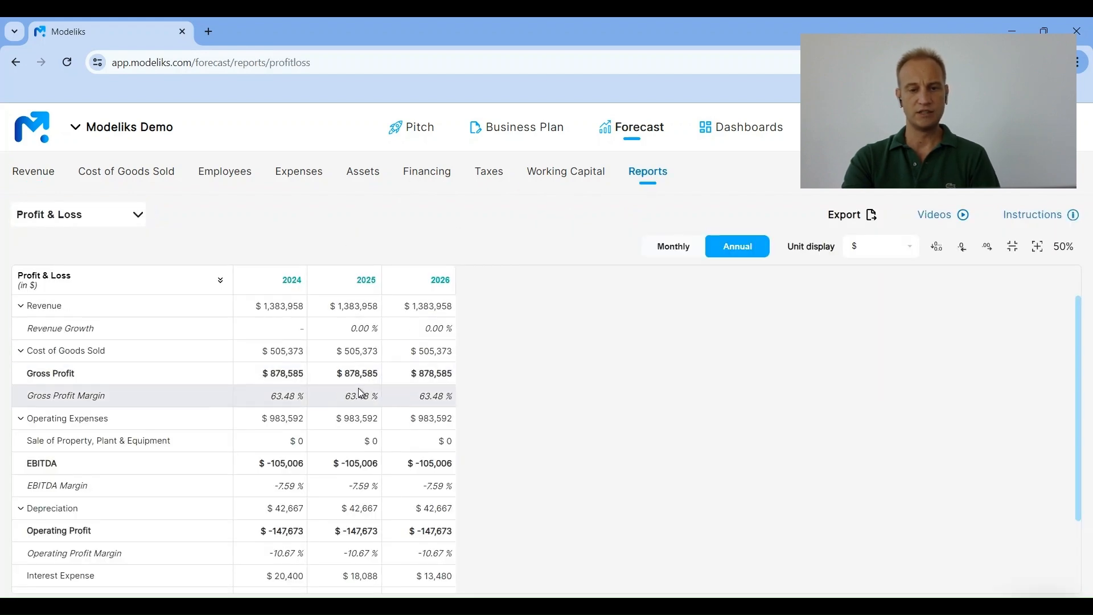
{"action": "scroll", "coordinate": [344, 464], "scroll_direction": "down", "scroll_amount": 2}
{"action": "scroll", "coordinate": [344, 464], "scroll_direction": "up", "scroll_amount": 2}
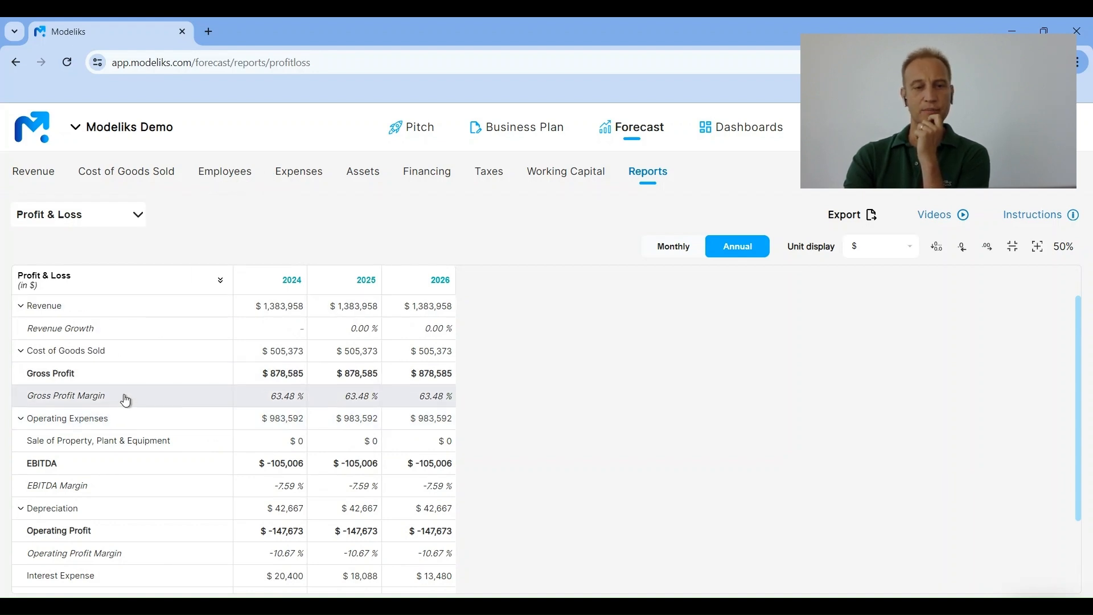
In the employees forecast, set the Chefs (BOH) employee number to 2 and apply it through the last period.
{"action": "left_click", "coordinate": [239, 176]}
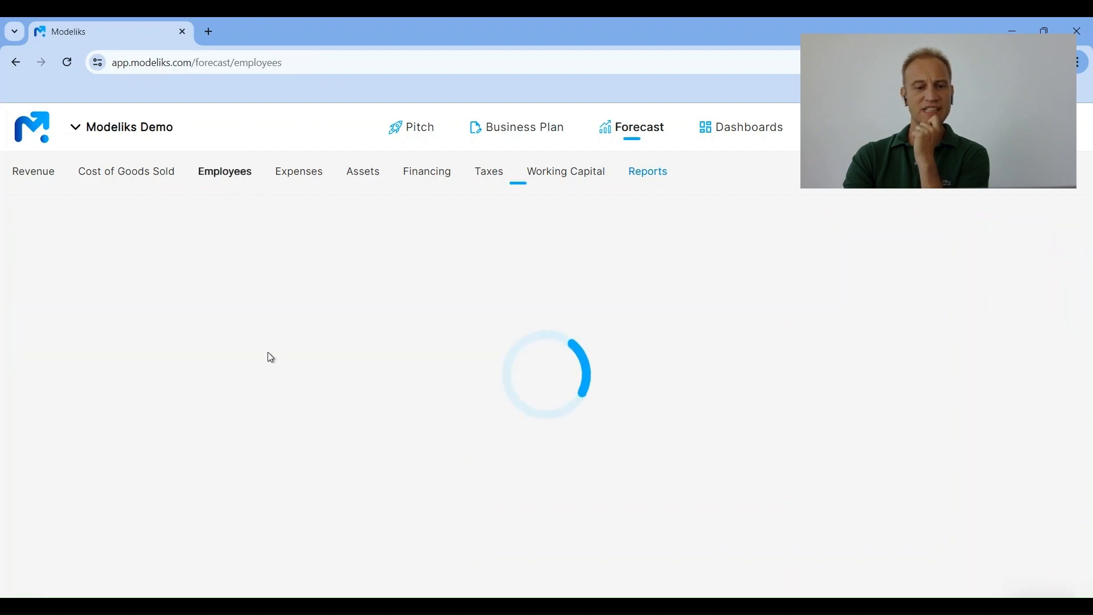
{"action": "scroll", "coordinate": [272, 461], "scroll_direction": "down", "scroll_amount": 3}
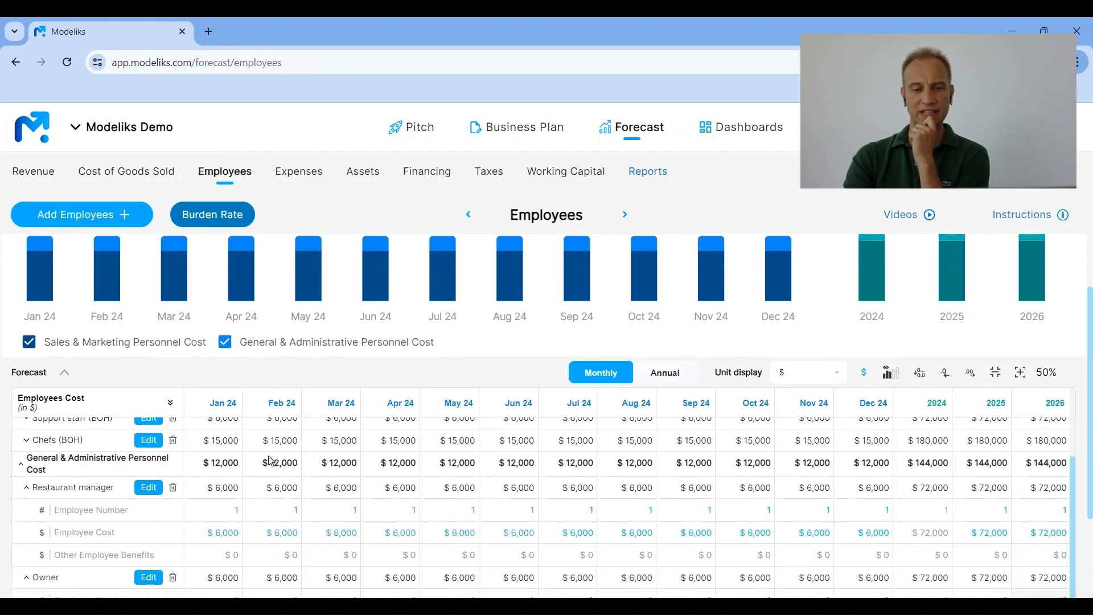
{"action": "scroll", "coordinate": [258, 370], "scroll_direction": "down", "scroll_amount": 2}
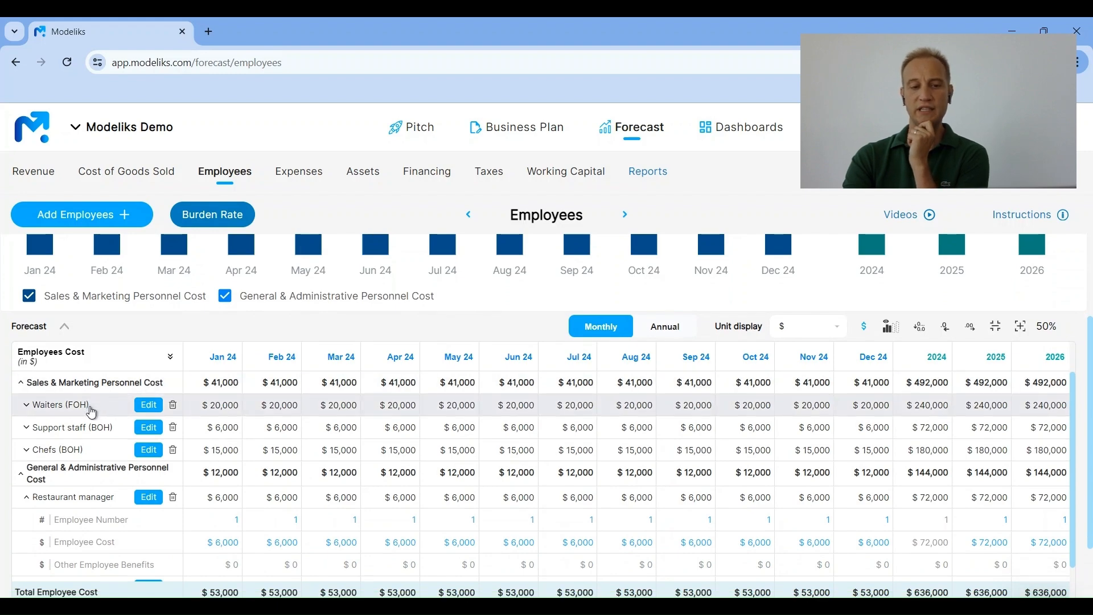
{"action": "left_click", "coordinate": [74, 452]}
{"action": "scroll", "coordinate": [74, 438], "scroll_direction": "down", "scroll_amount": 5}
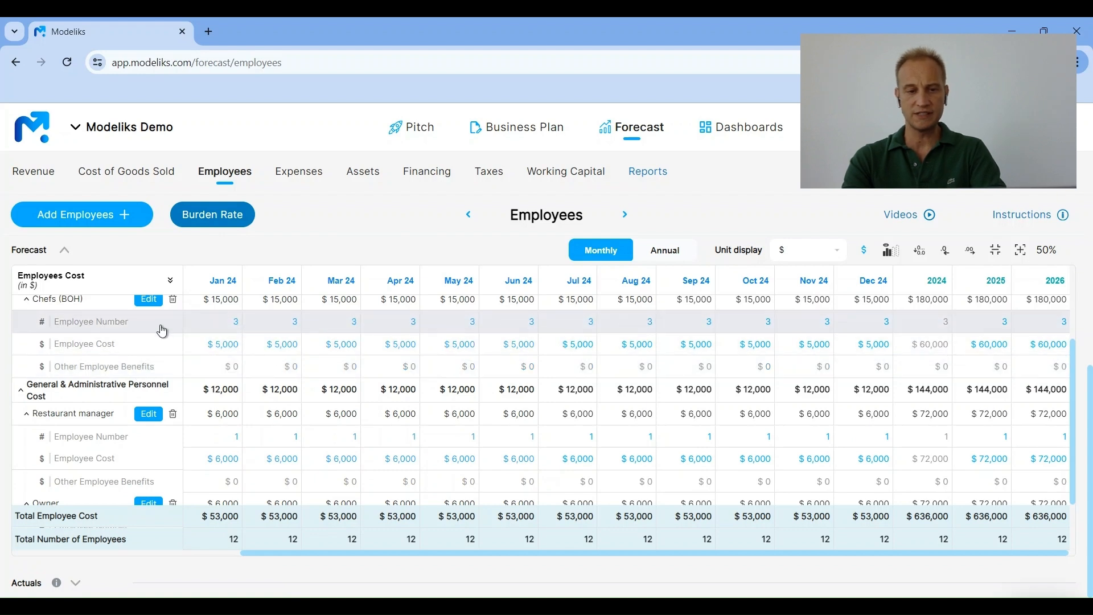
{"action": "left_click", "coordinate": [232, 323]}
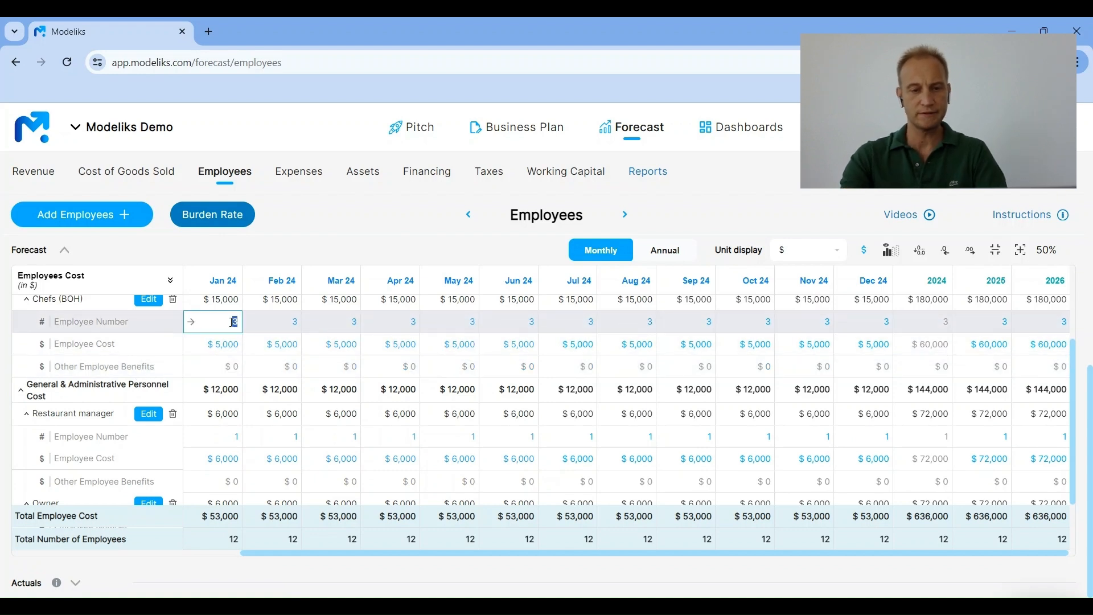
{"action": "type", "text": "2"}
{"action": "left_click", "coordinate": [192, 321]}
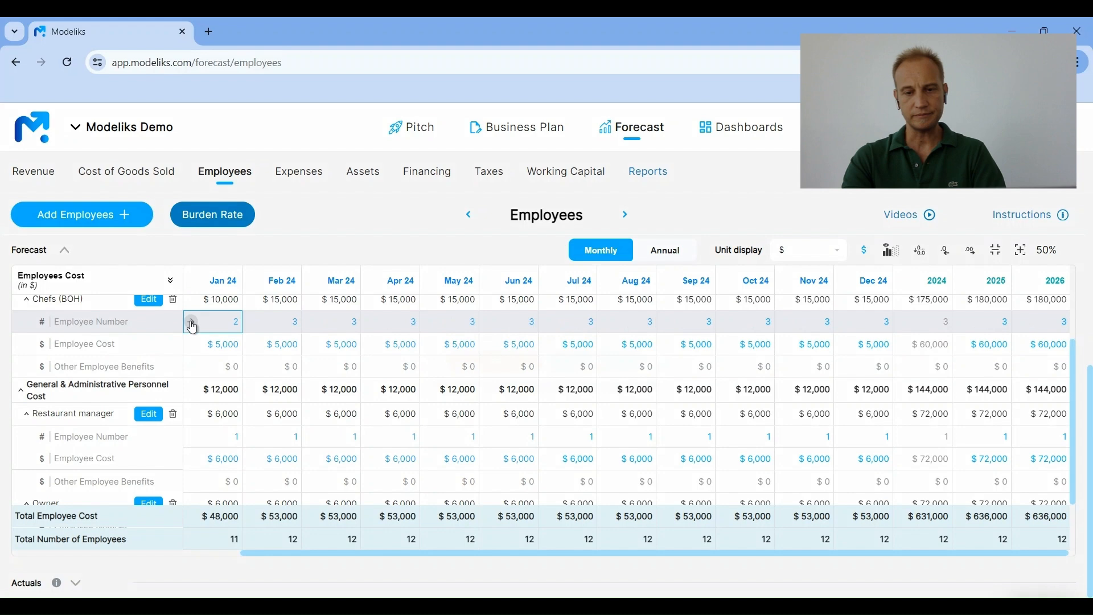
{"action": "left_click", "coordinate": [579, 361]}
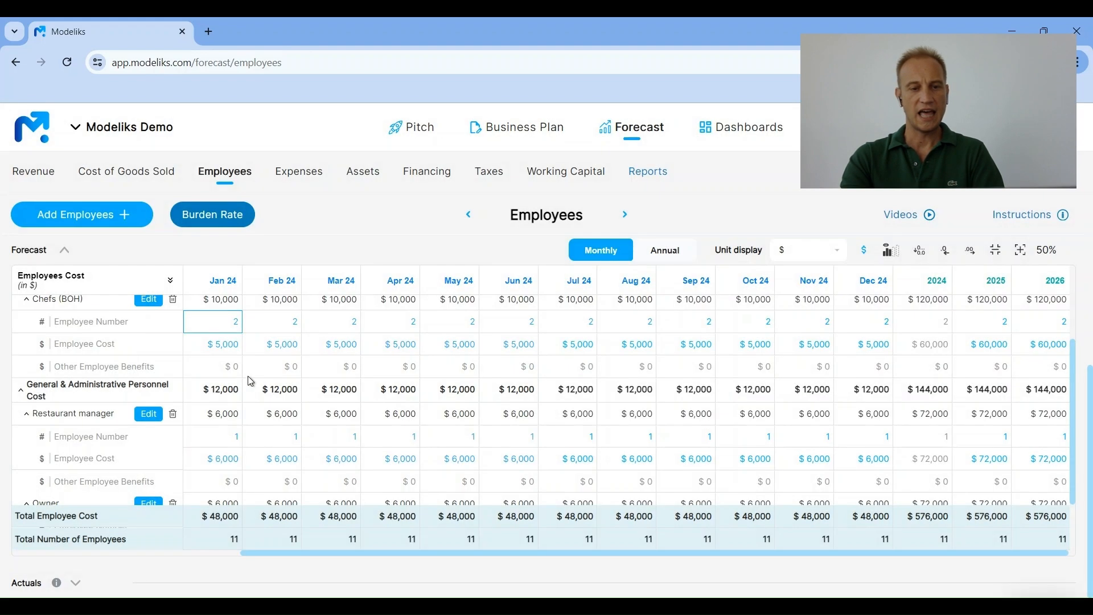
Examine the employee number and employee cost of the Support staff (BOH) entry.
{"action": "scroll", "coordinate": [216, 378], "scroll_direction": "up", "scroll_amount": 2}
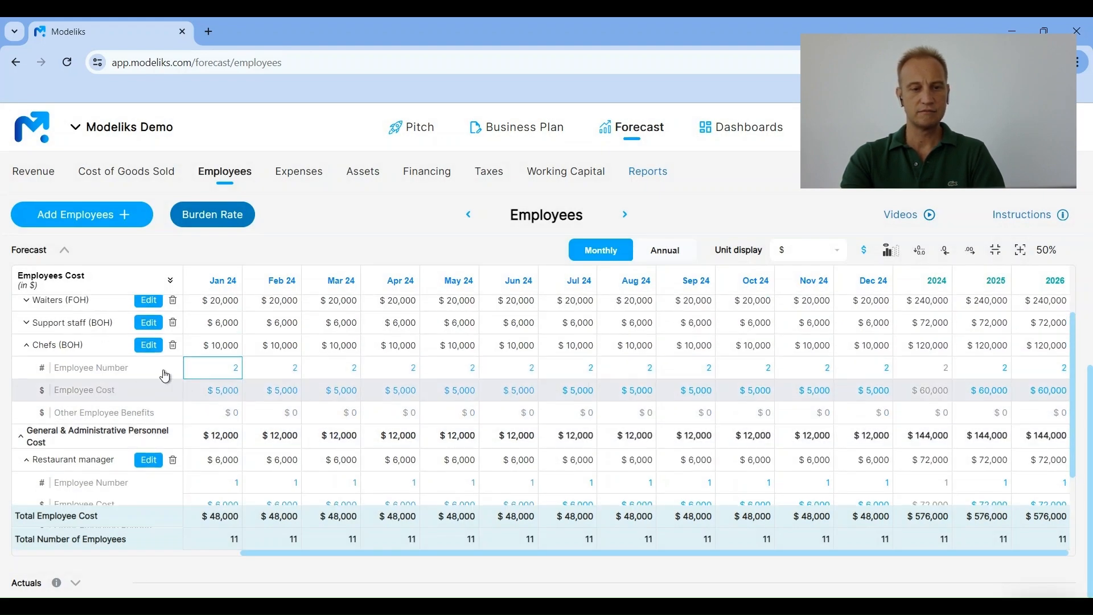
{"action": "left_click", "coordinate": [67, 360]}
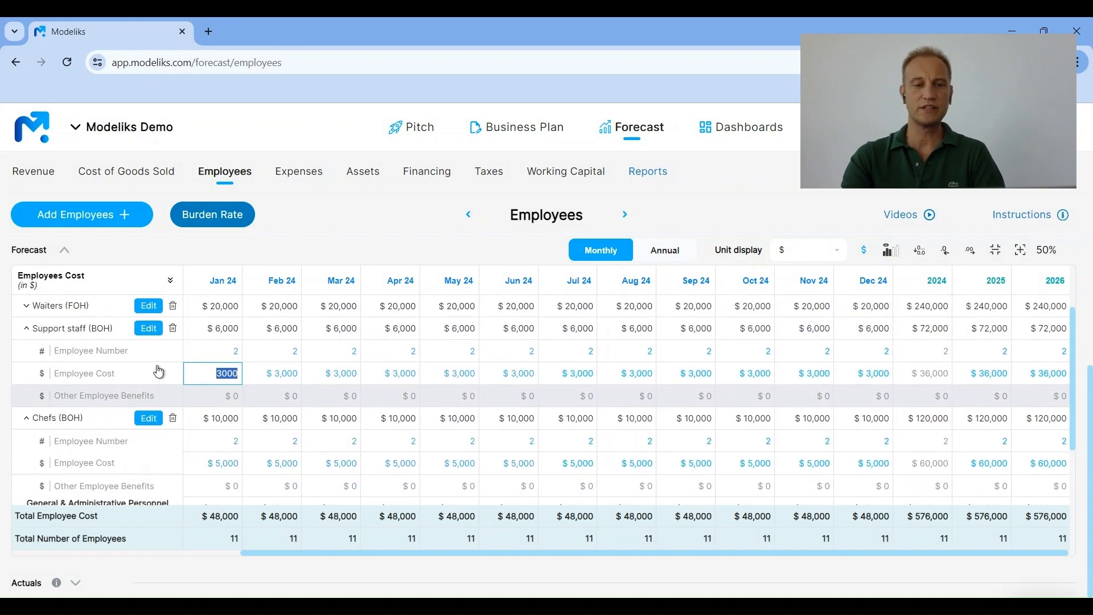
{"action": "left_click", "coordinate": [79, 337]}
Set the restaurant manager's employee number to 0 and apply it to all periods.
{"action": "scroll", "coordinate": [208, 403], "scroll_direction": "down", "scroll_amount": 3}
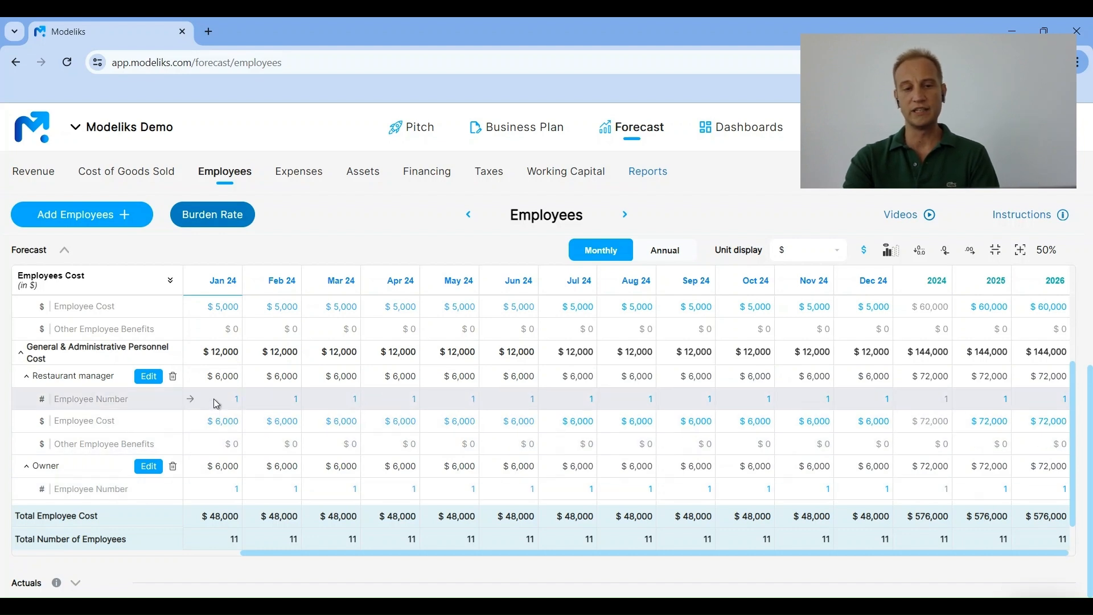
{"action": "left_click", "coordinate": [231, 402]}
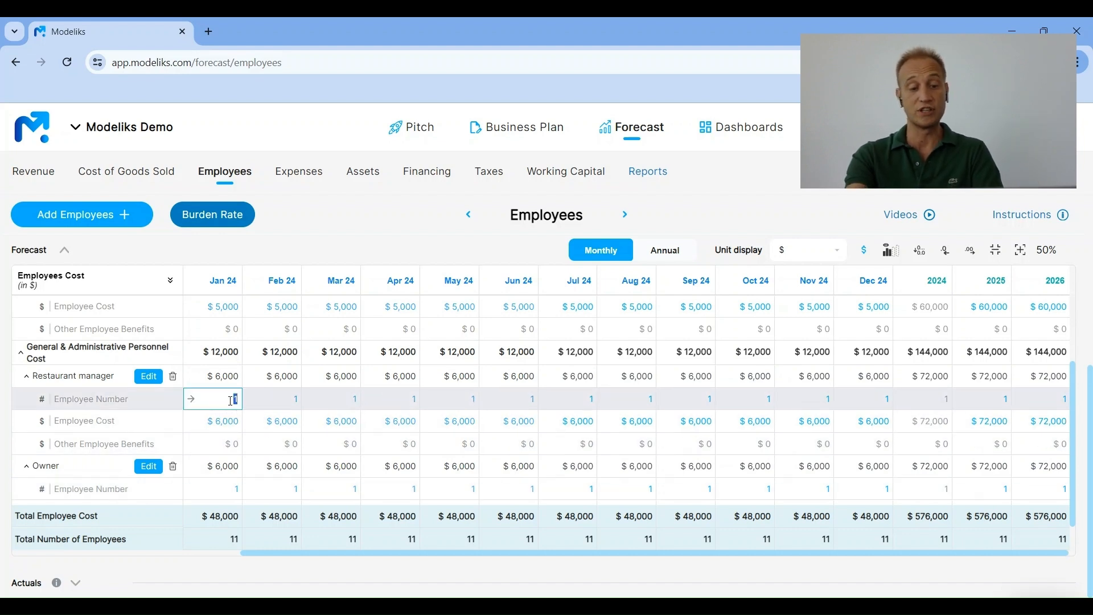
{"action": "key", "text": "Tab"}
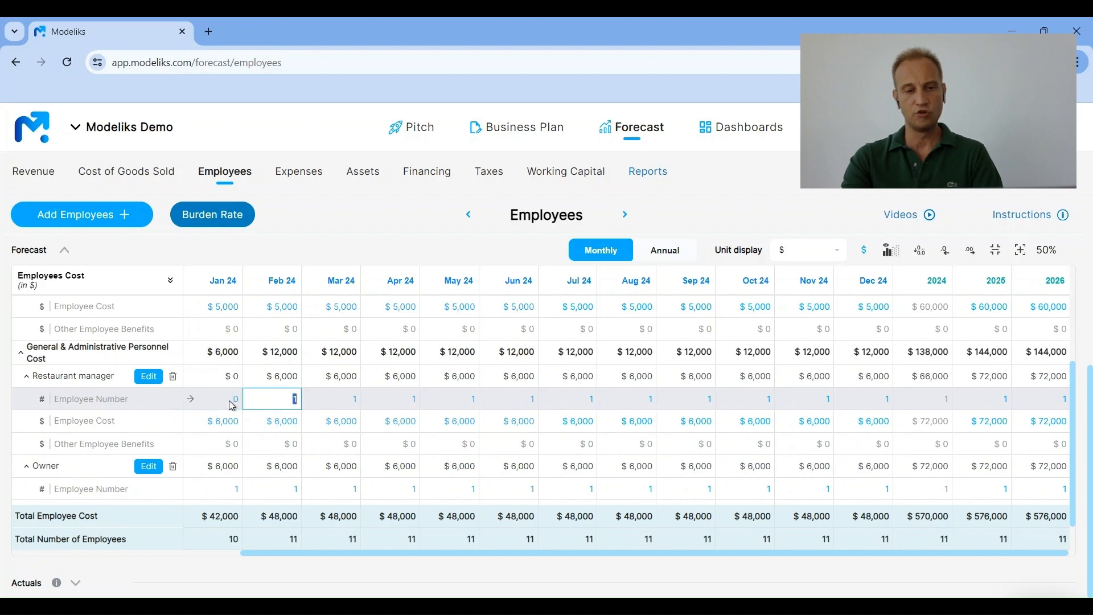
{"action": "left_click", "coordinate": [193, 402]}
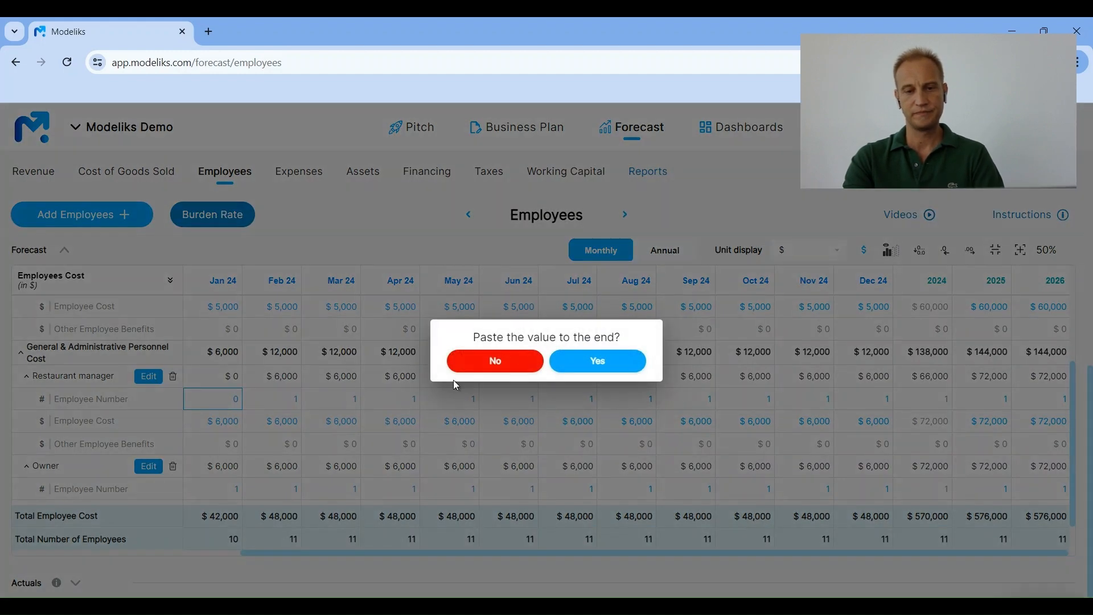
{"action": "left_click", "coordinate": [588, 374]}
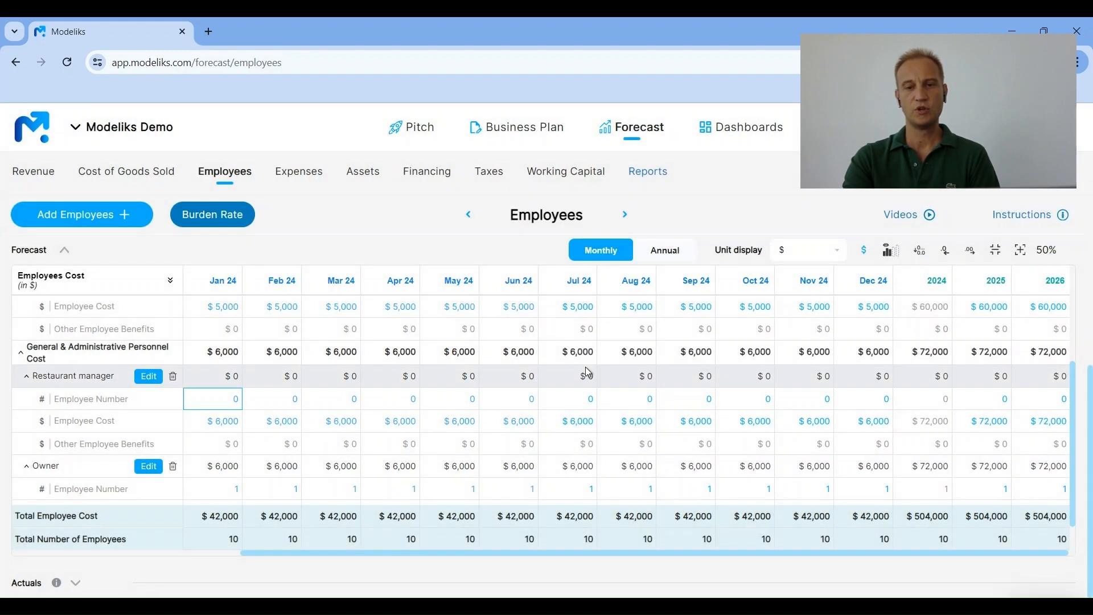
Return to the Profit & Loss report and check EBITDA, profit before tax and net income after the staffing changes.
{"action": "left_click", "coordinate": [645, 184]}
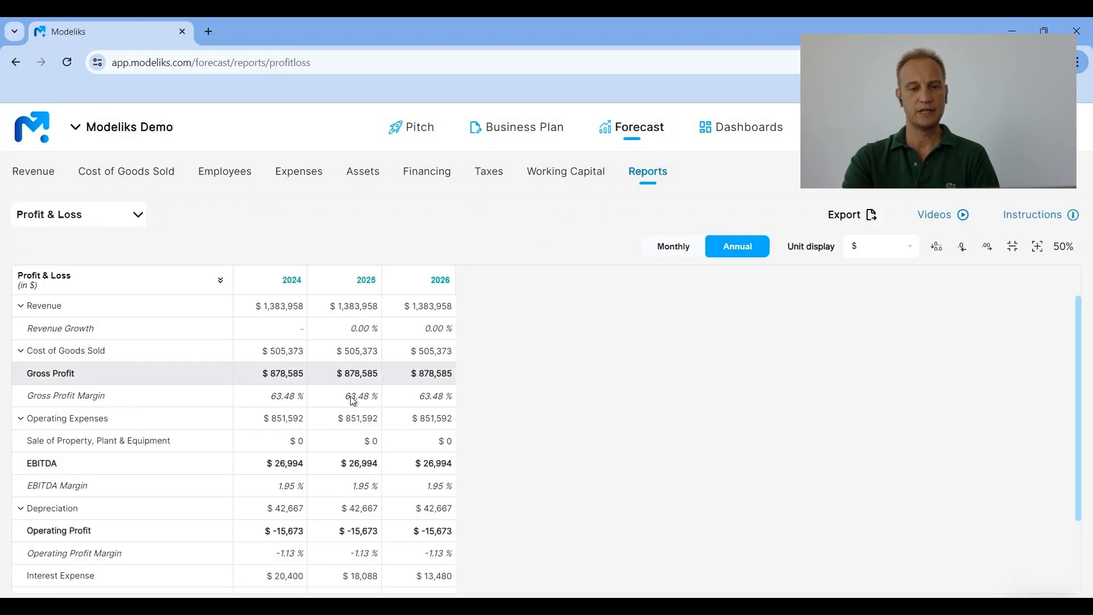
{"action": "scroll", "coordinate": [349, 449], "scroll_direction": "down", "scroll_amount": 2}
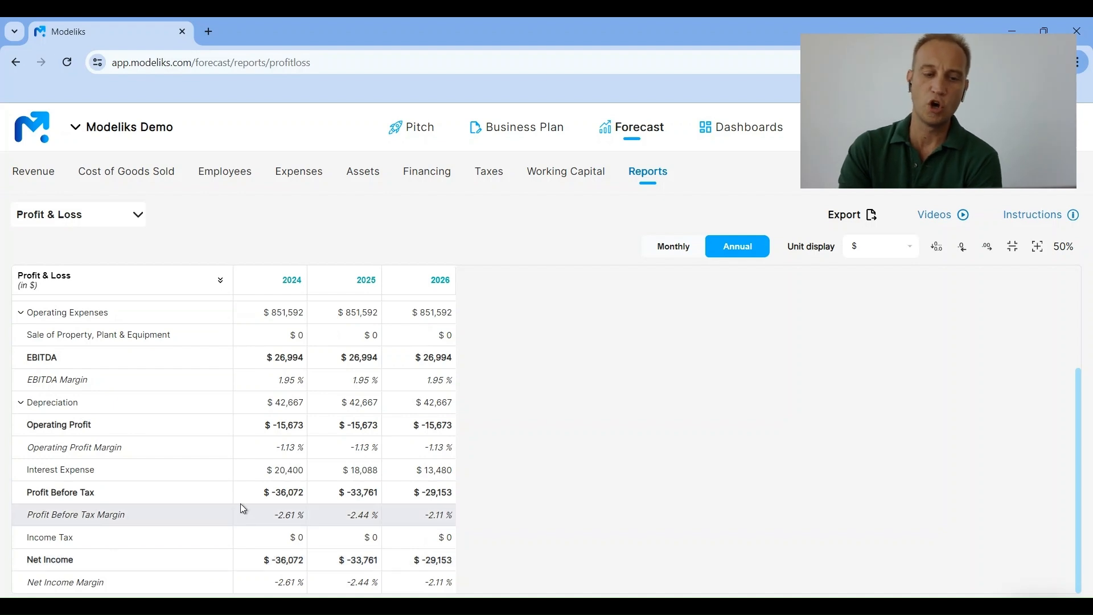
In the revenue forecast, set the dine-in average spend per bill to $70 and apply it to all periods.
{"action": "left_click", "coordinate": [33, 180]}
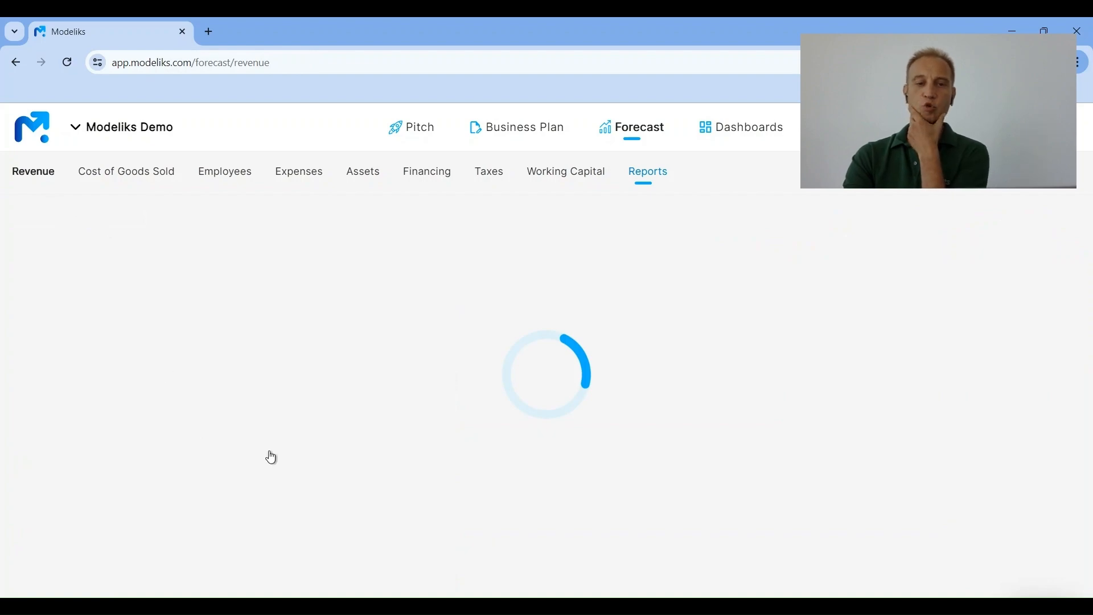
{"action": "scroll", "coordinate": [235, 457], "scroll_direction": "down", "scroll_amount": 3}
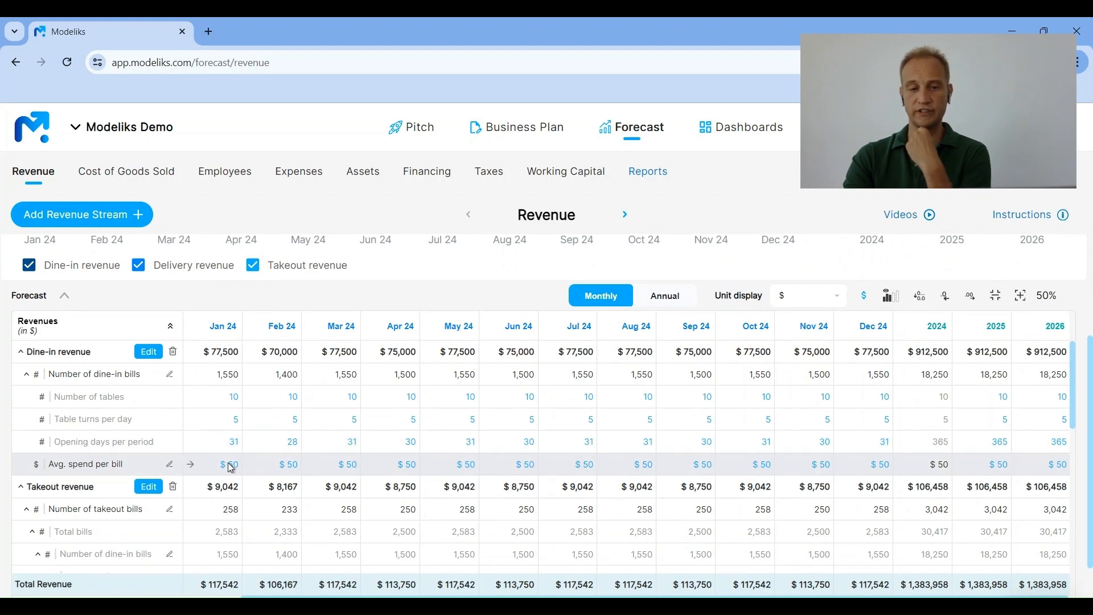
{"action": "left_click", "coordinate": [231, 468]}
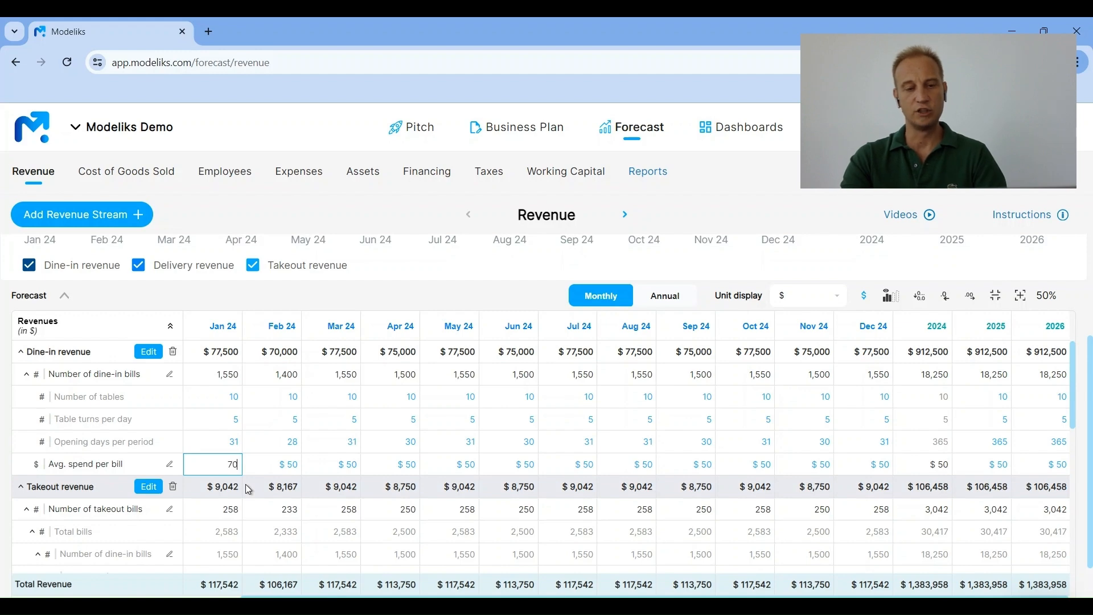
{"action": "key", "text": "Tab"}
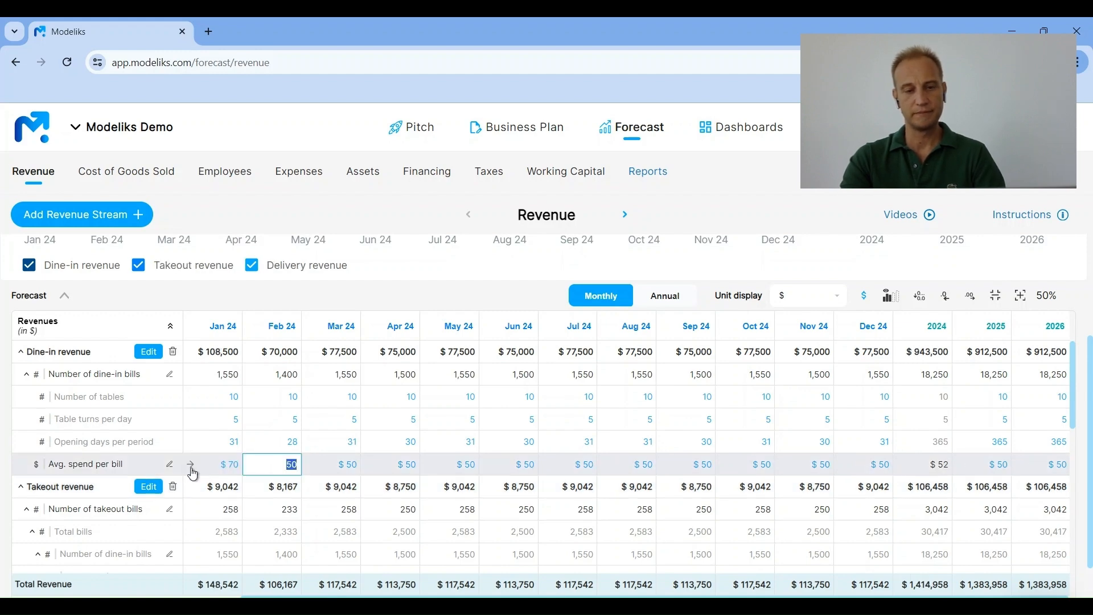
{"action": "left_click", "coordinate": [191, 468]}
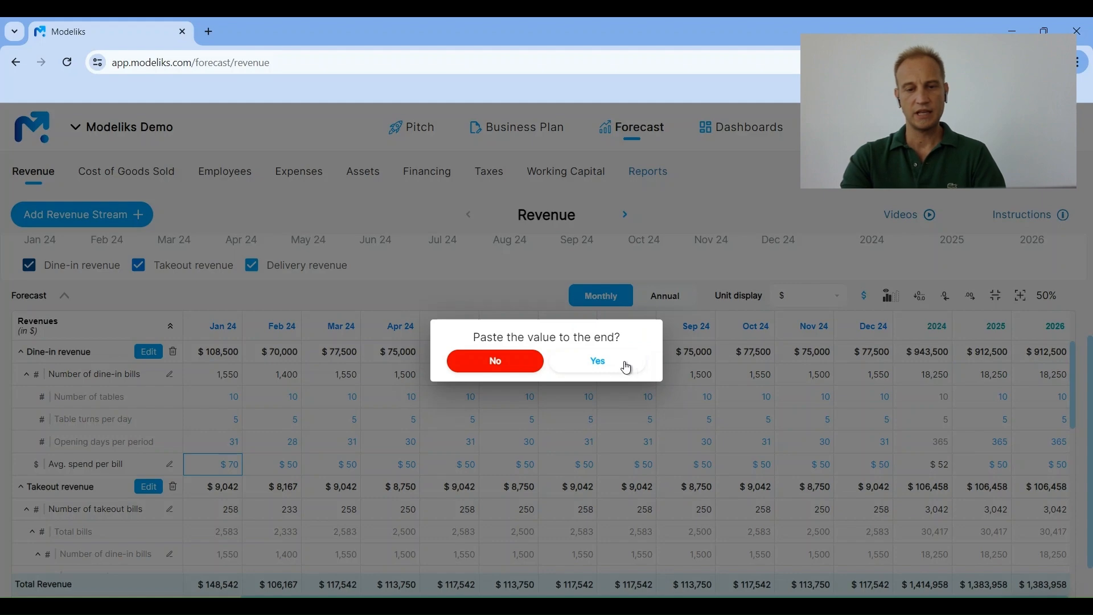
{"action": "left_click", "coordinate": [627, 368]}
Expand the takeout revenue, set its average takeout price to $50 and apply it to all periods.
{"action": "scroll", "coordinate": [319, 419], "scroll_direction": "down", "scroll_amount": 2}
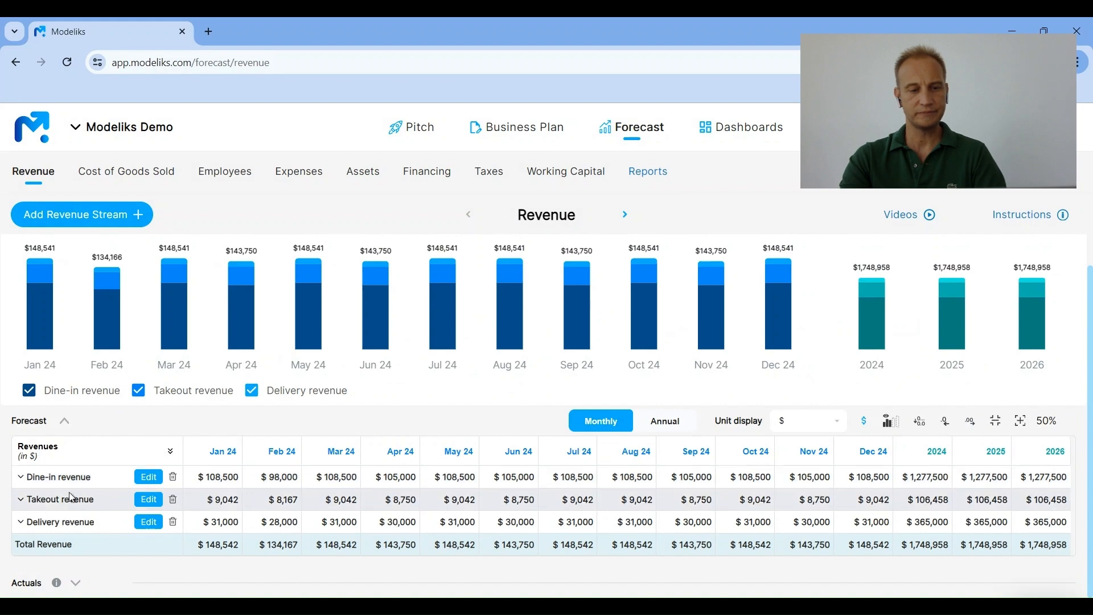
{"action": "left_click", "coordinate": [76, 496]}
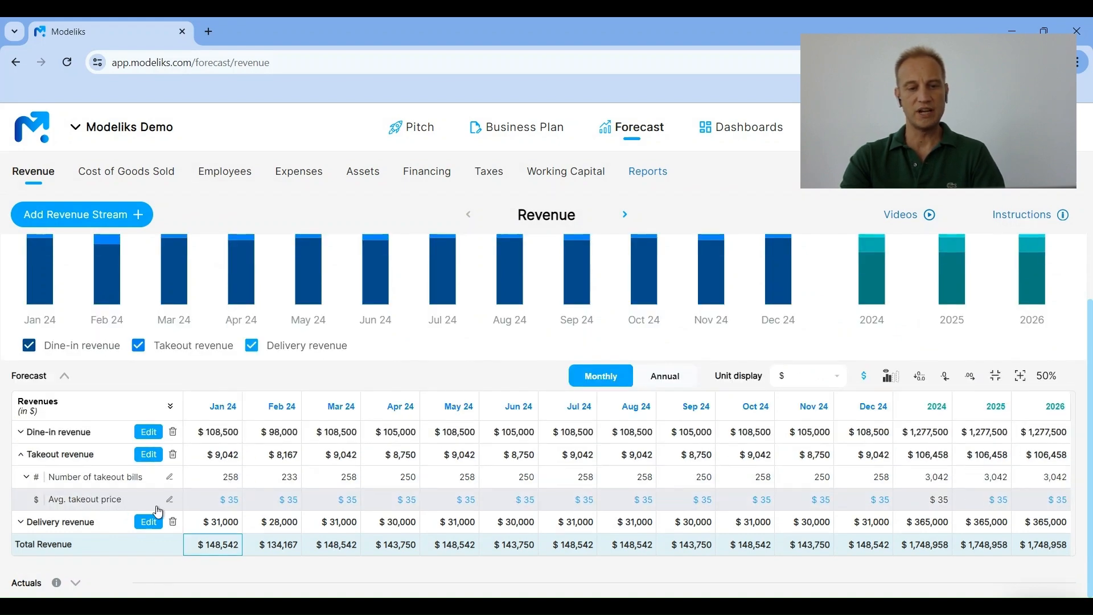
{"action": "left_click", "coordinate": [228, 501]}
{"action": "type", "text": "50"}
{"action": "key", "text": "Tab"}
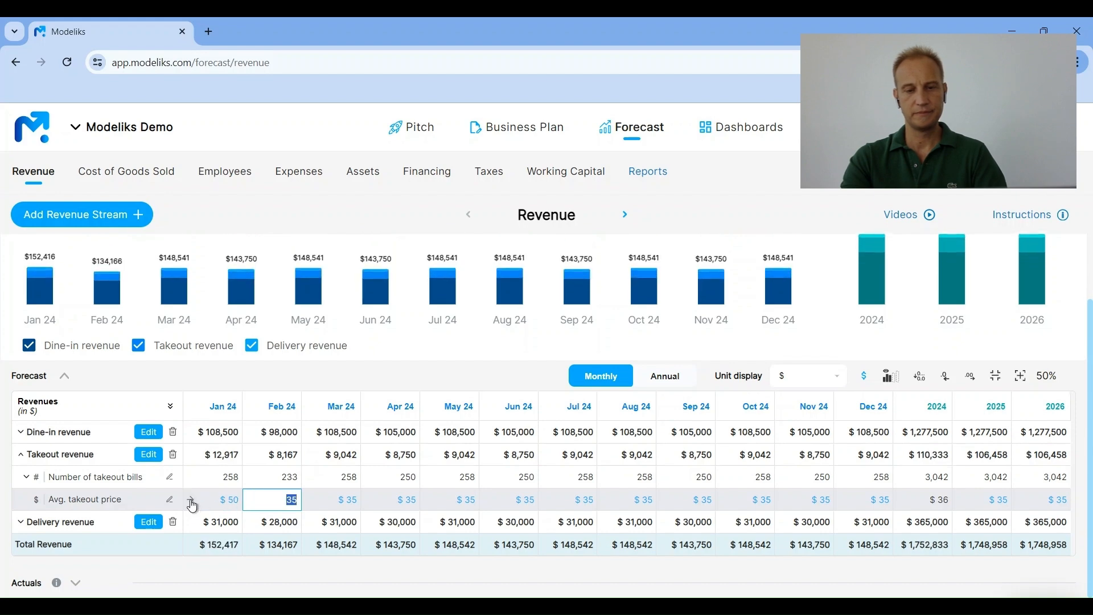
{"action": "left_click", "coordinate": [192, 503]}
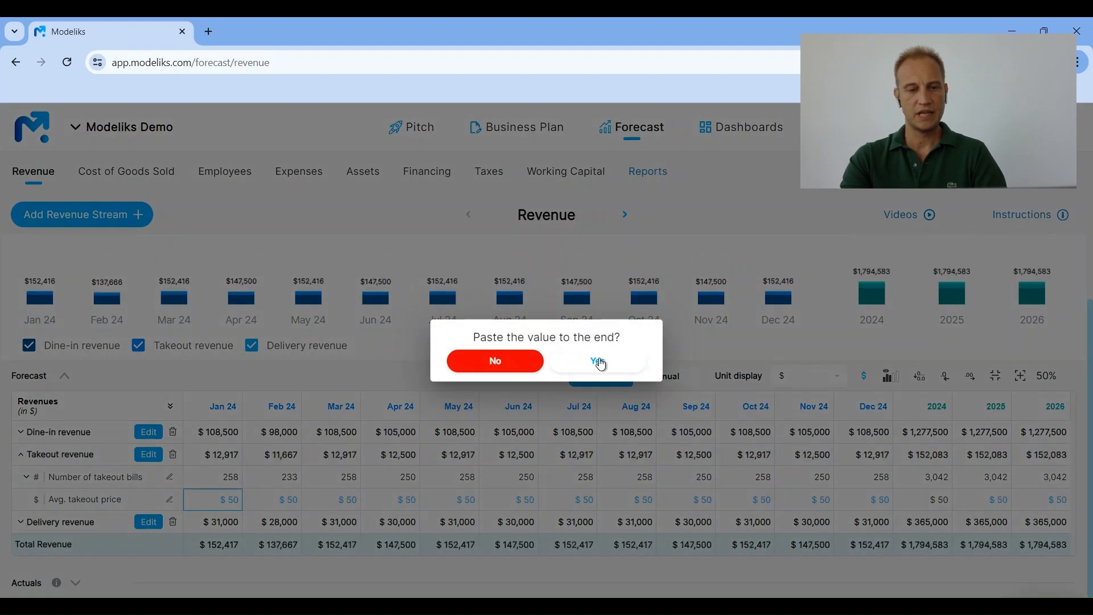
{"action": "left_click", "coordinate": [601, 365]}
Expand the delivery revenue, set its delivery price to $50 and apply it to all periods.
{"action": "left_click", "coordinate": [38, 524]}
{"action": "scroll", "coordinate": [79, 516], "scroll_direction": "down", "scroll_amount": 1}
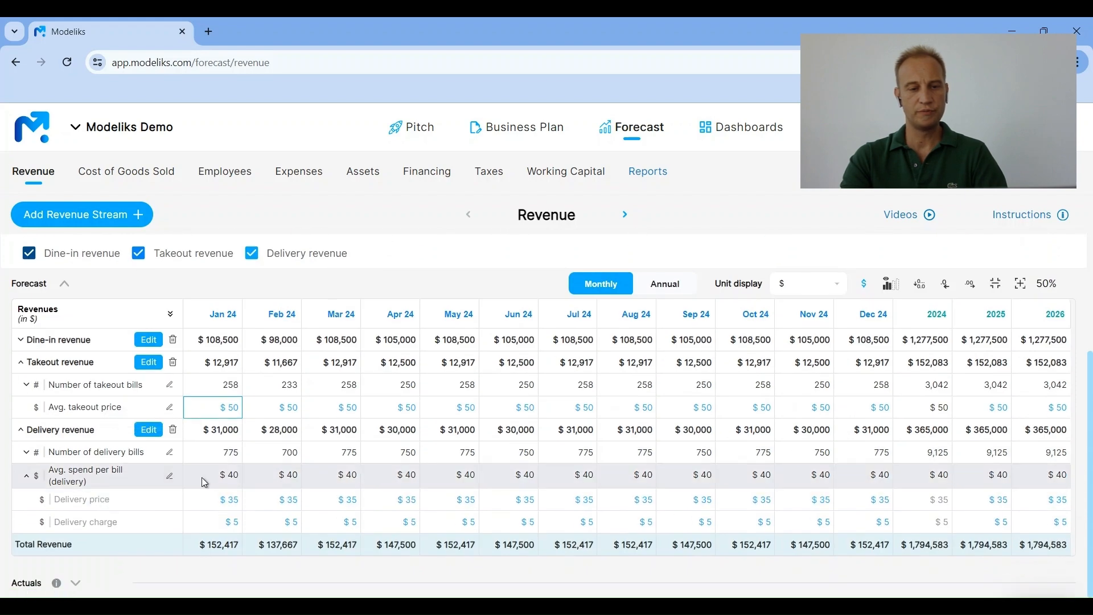
{"action": "double_click", "coordinate": [237, 501]}
{"action": "type", "text": "5"}
{"action": "key", "text": "Return"}
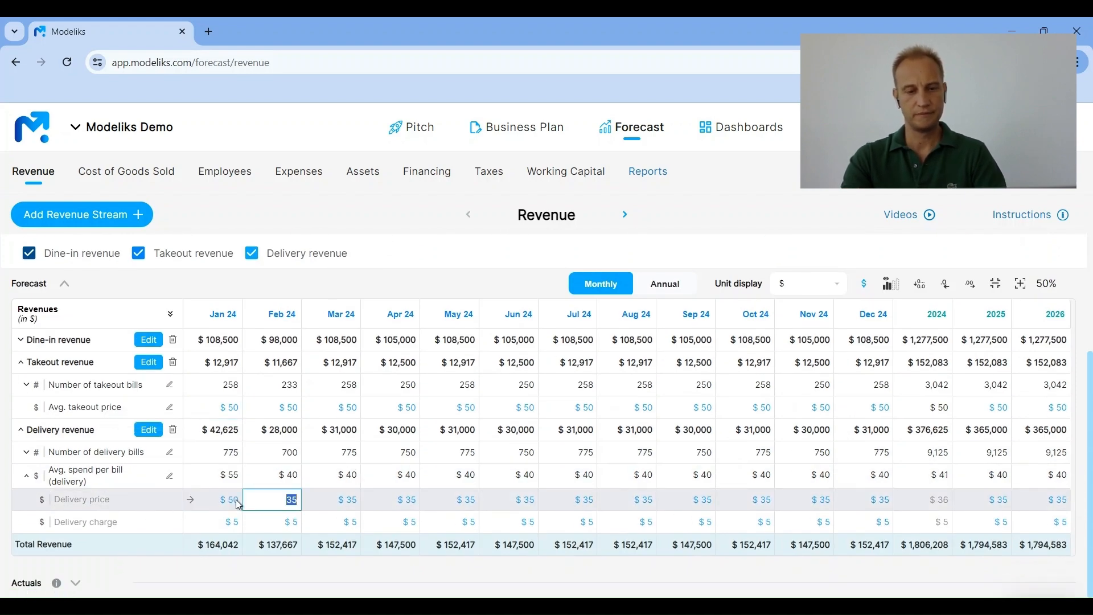
{"action": "left_click", "coordinate": [192, 502]}
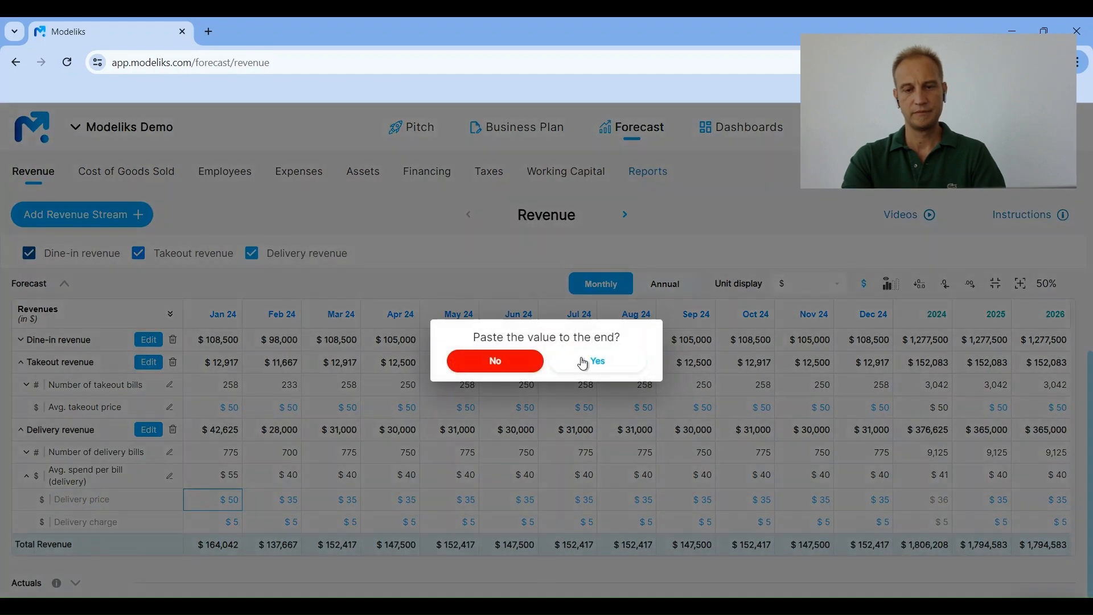
{"action": "left_click", "coordinate": [583, 363]}
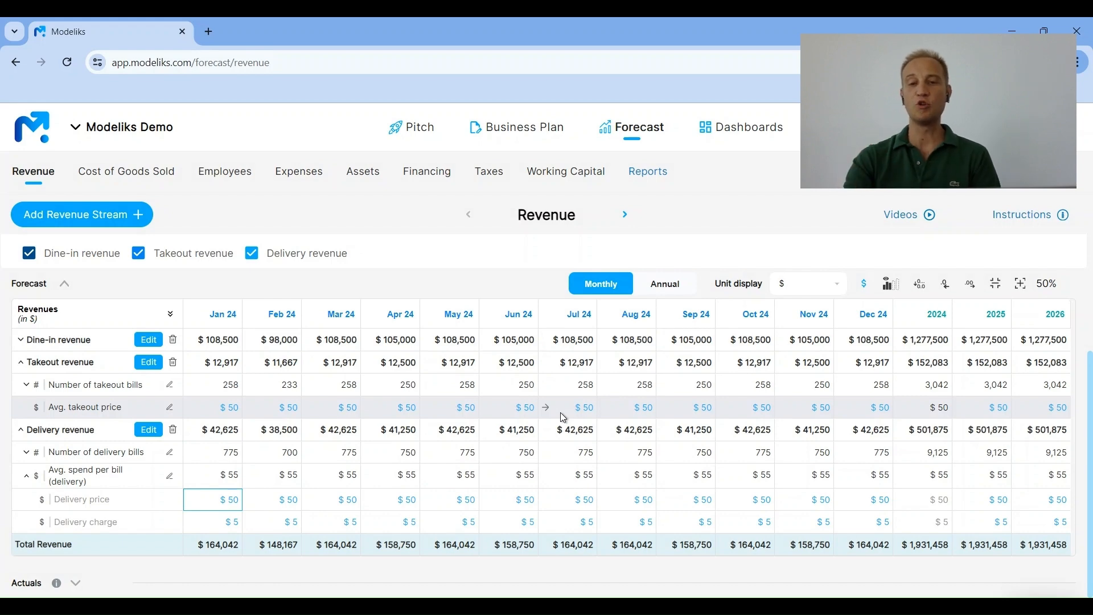
Return to the Profit & Loss report and check EBITDA, profit before tax and net income by year and by month.
{"action": "left_click", "coordinate": [639, 174]}
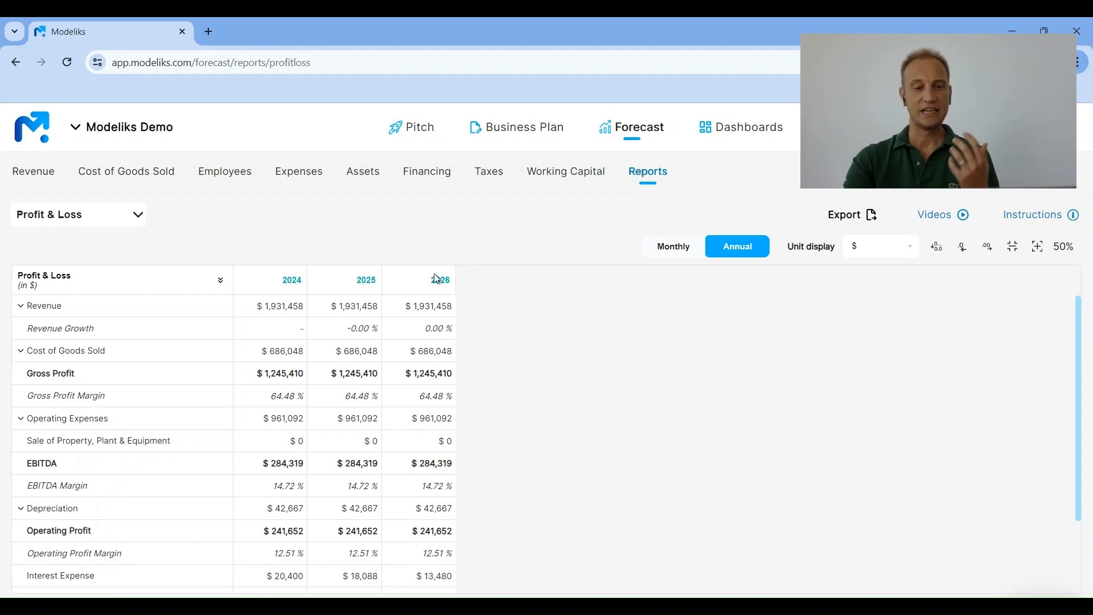
{"action": "scroll", "coordinate": [302, 425], "scroll_direction": "down", "scroll_amount": 3}
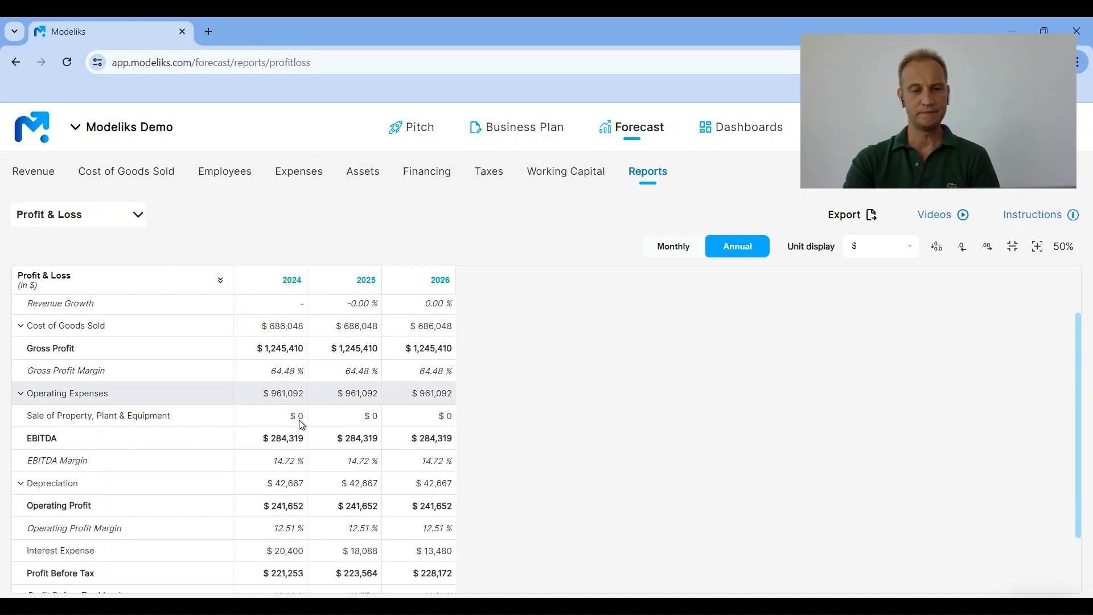
{"action": "scroll", "coordinate": [302, 425], "scroll_direction": "down", "scroll_amount": 1}
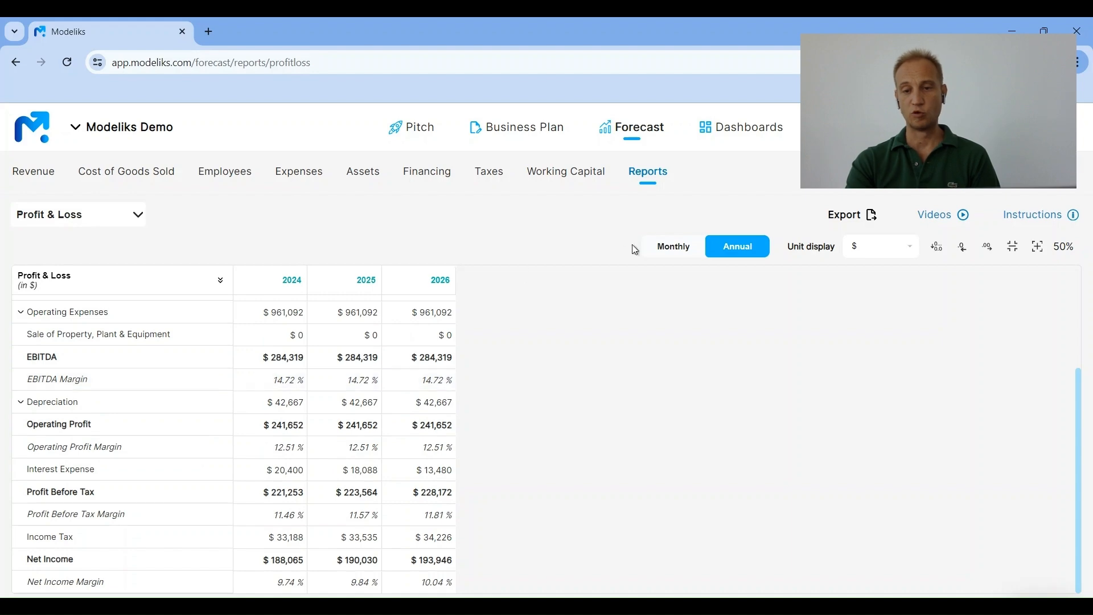
{"action": "left_click", "coordinate": [683, 251]}
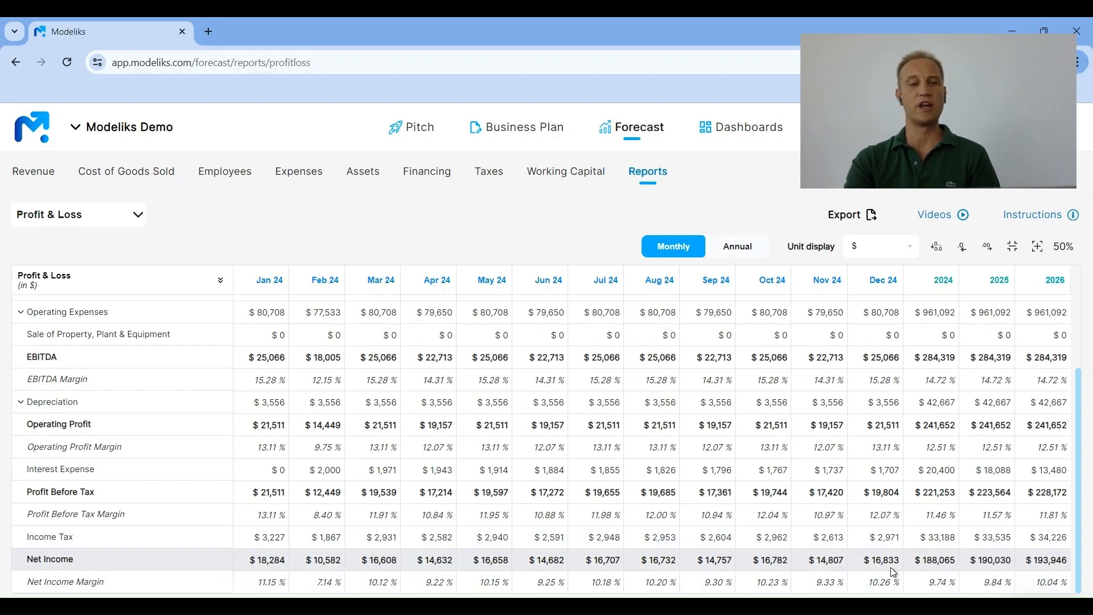
Open the Balance Sheet report in annual view and review its assets, liabilities and equity.
{"action": "left_click", "coordinate": [136, 218]}
{"action": "left_click", "coordinate": [82, 279]}
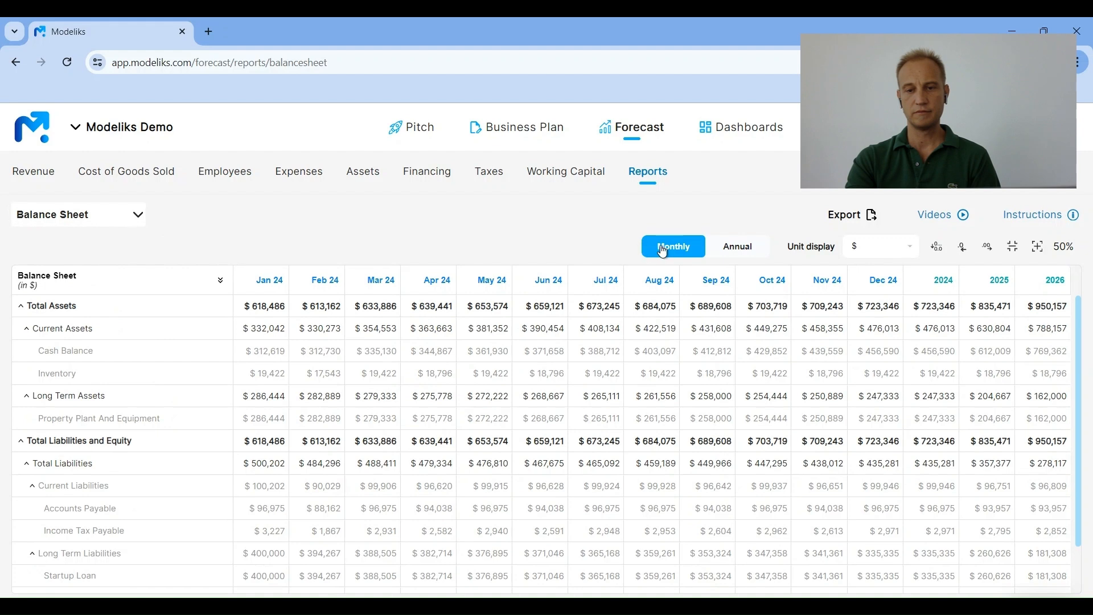
{"action": "left_click", "coordinate": [715, 246]}
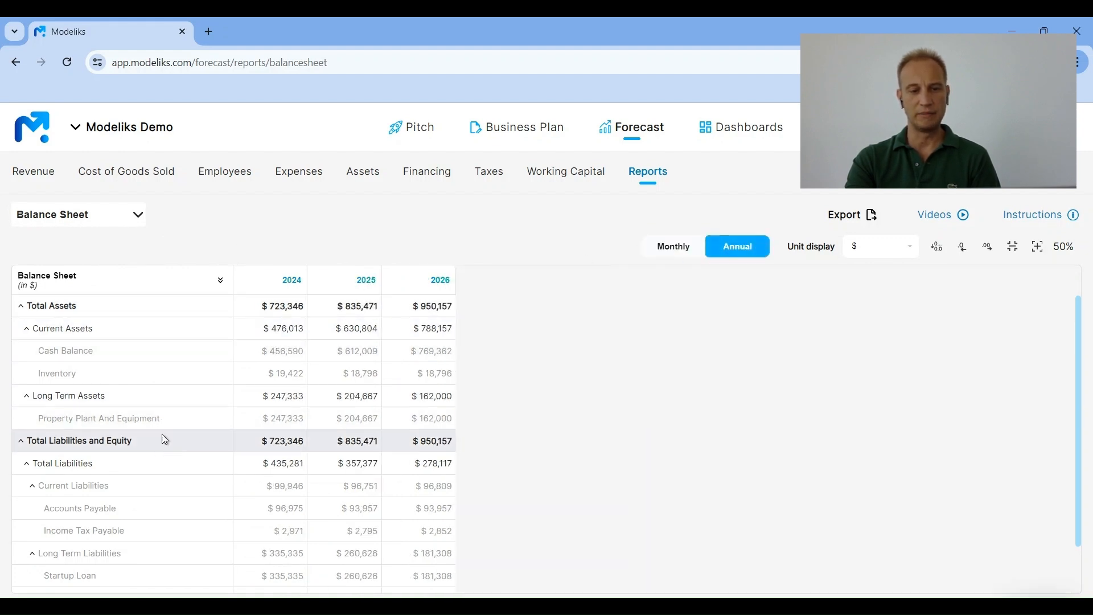
{"action": "scroll", "coordinate": [165, 439], "scroll_direction": "down", "scroll_amount": 1}
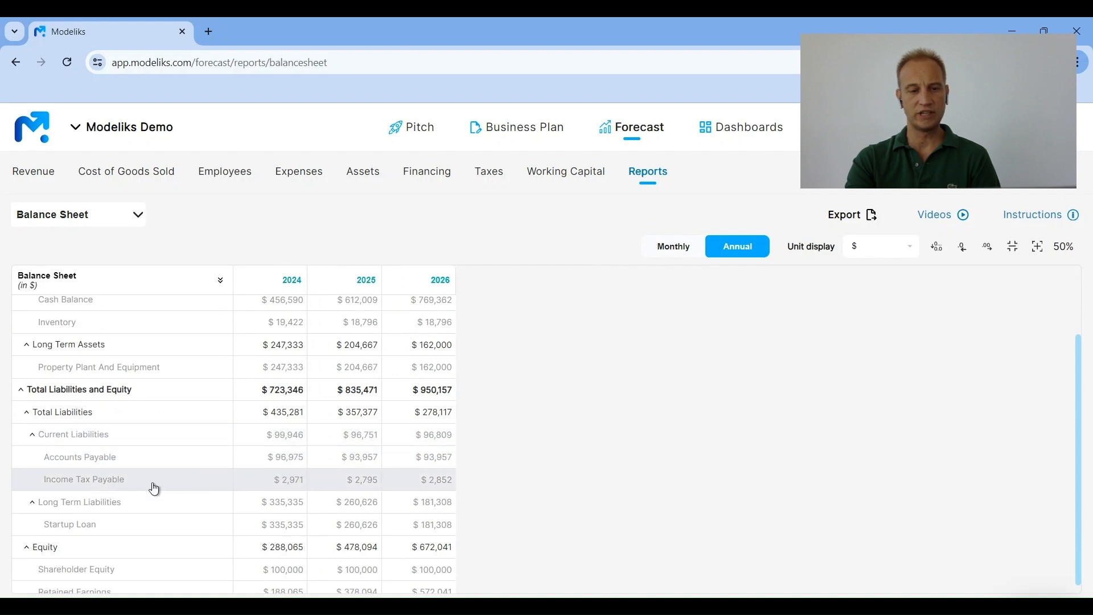
{"action": "scroll", "coordinate": [155, 487], "scroll_direction": "up", "scroll_amount": 1}
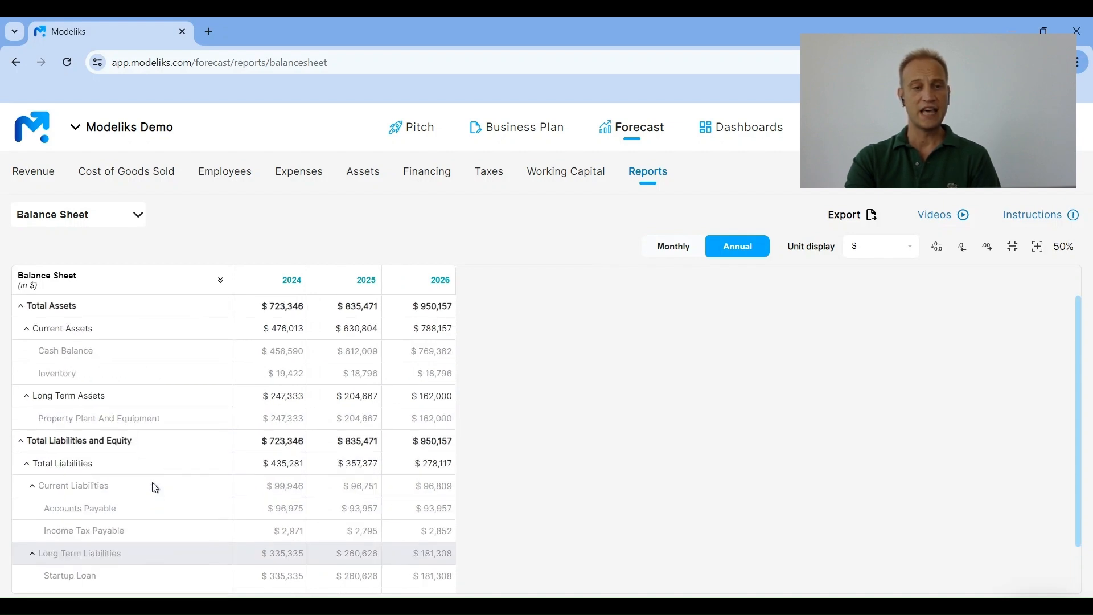
Open the Cash Flow report, switch it to monthly view and check the monthly cash balances.
{"action": "left_click", "coordinate": [123, 226]}
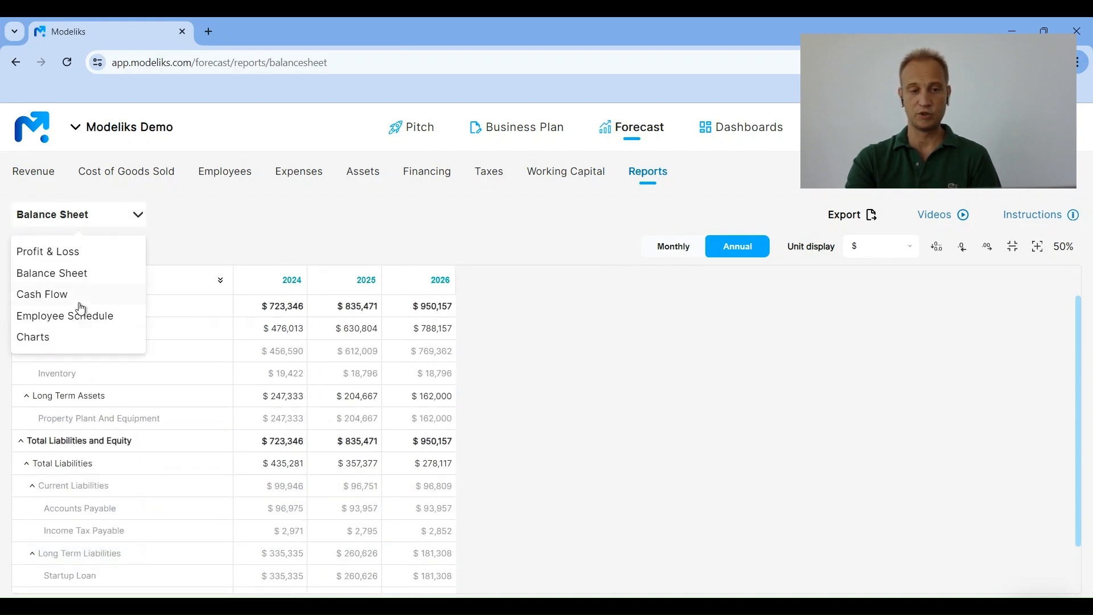
{"action": "left_click", "coordinate": [26, 301]}
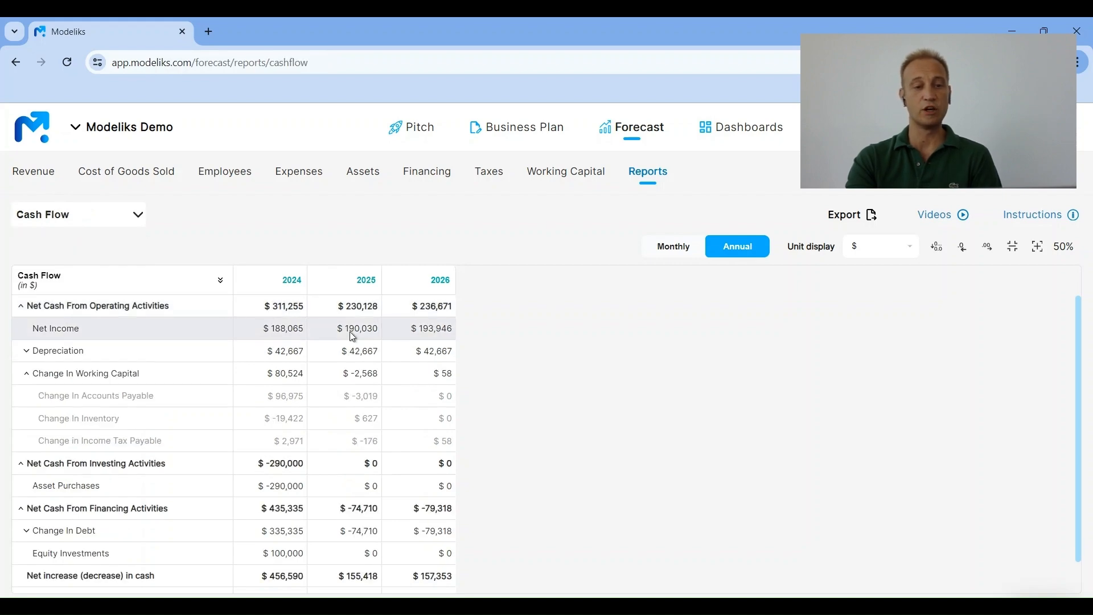
{"action": "left_click", "coordinate": [674, 248]}
{"action": "scroll", "coordinate": [391, 427], "scroll_direction": "down", "scroll_amount": 1}
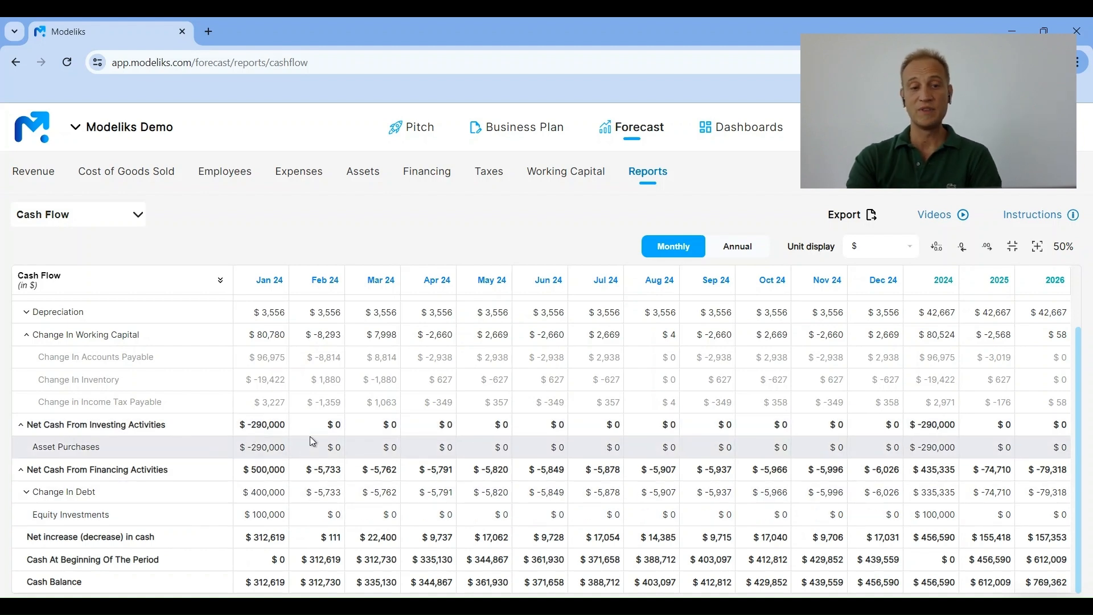
In the financing forecast, set the Startup Loan's amount to $200,000 and save it.
{"action": "left_click", "coordinate": [449, 174]}
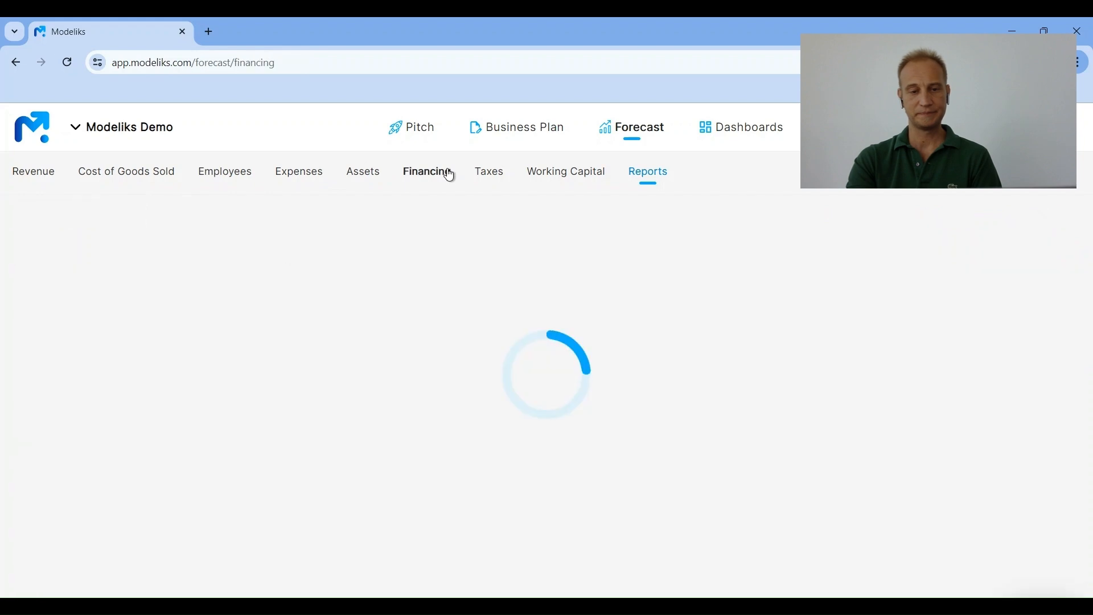
{"action": "scroll", "coordinate": [251, 440], "scroll_direction": "down", "scroll_amount": 2}
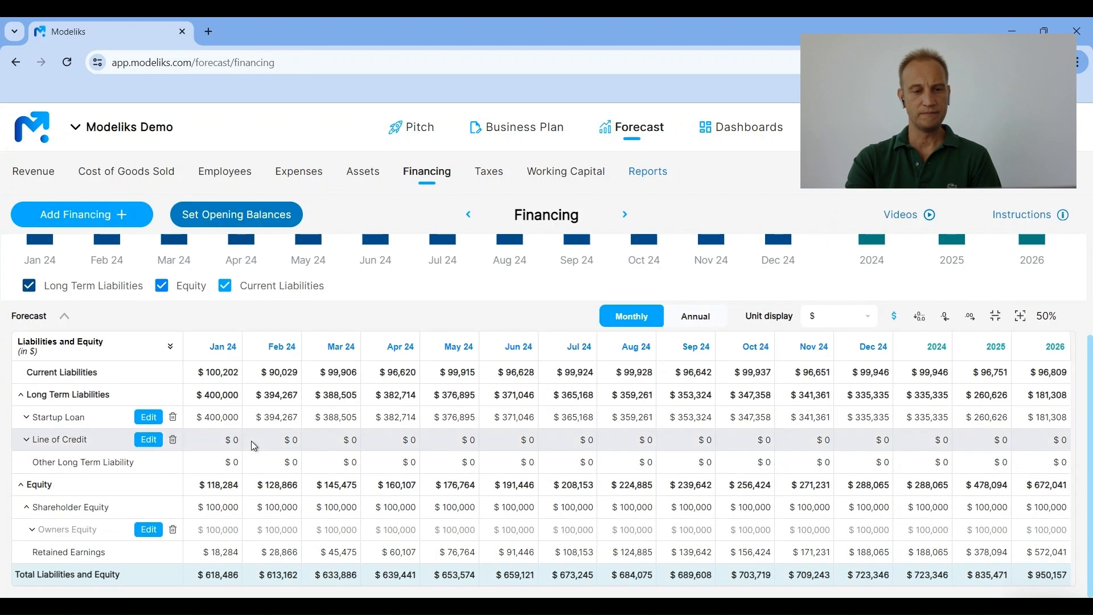
{"action": "left_click", "coordinate": [149, 417]}
{"action": "left_click", "coordinate": [666, 369]}
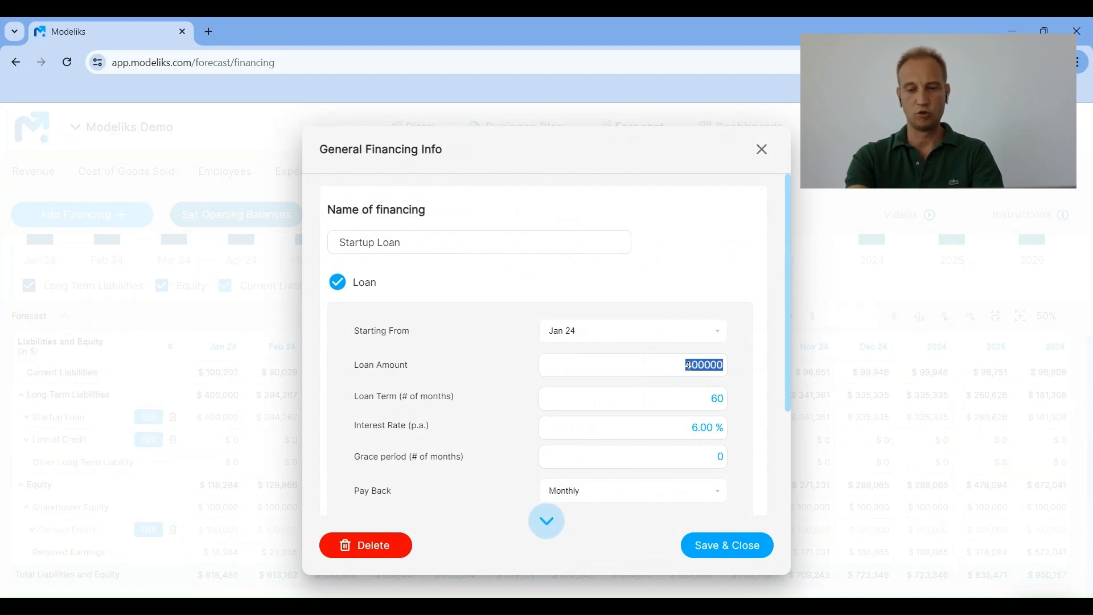
{"action": "type", "text": "120000"}
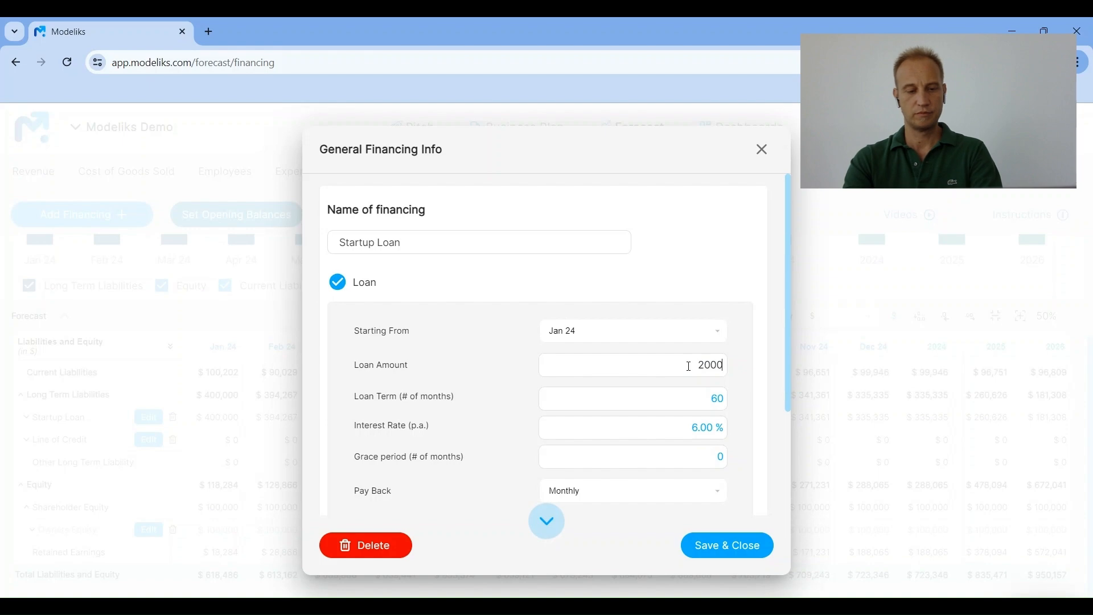
{"action": "key", "text": "Tab"}
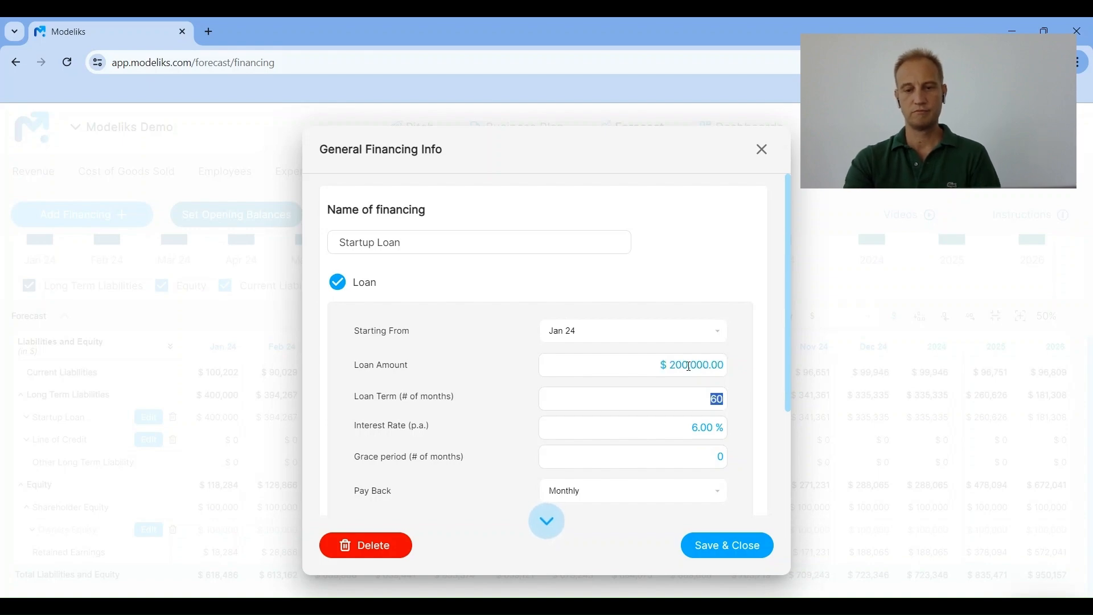
{"action": "left_click", "coordinate": [733, 546]}
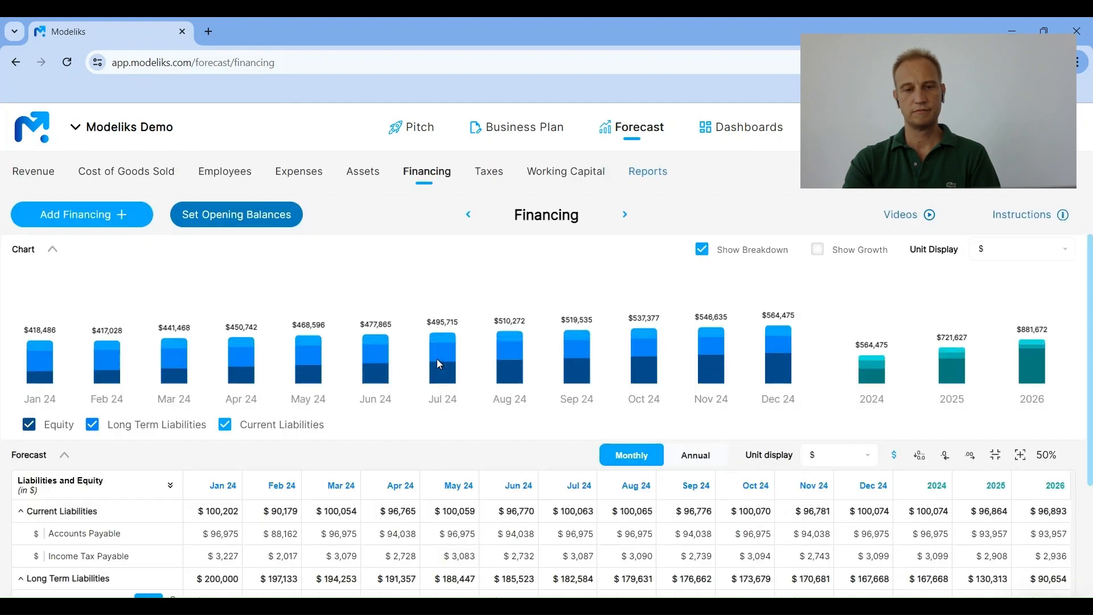
Reopen the monthly Cash Flow report and check the cash balances with the reduced startup loan.
{"action": "left_click", "coordinate": [647, 174]}
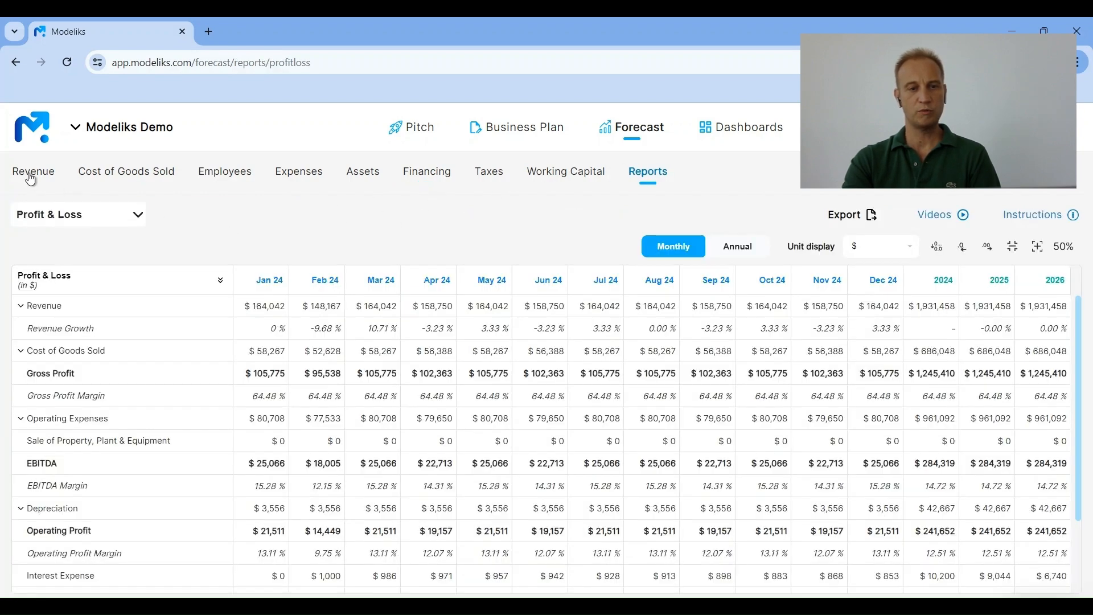
{"action": "left_click", "coordinate": [57, 215]}
{"action": "left_click", "coordinate": [77, 300]}
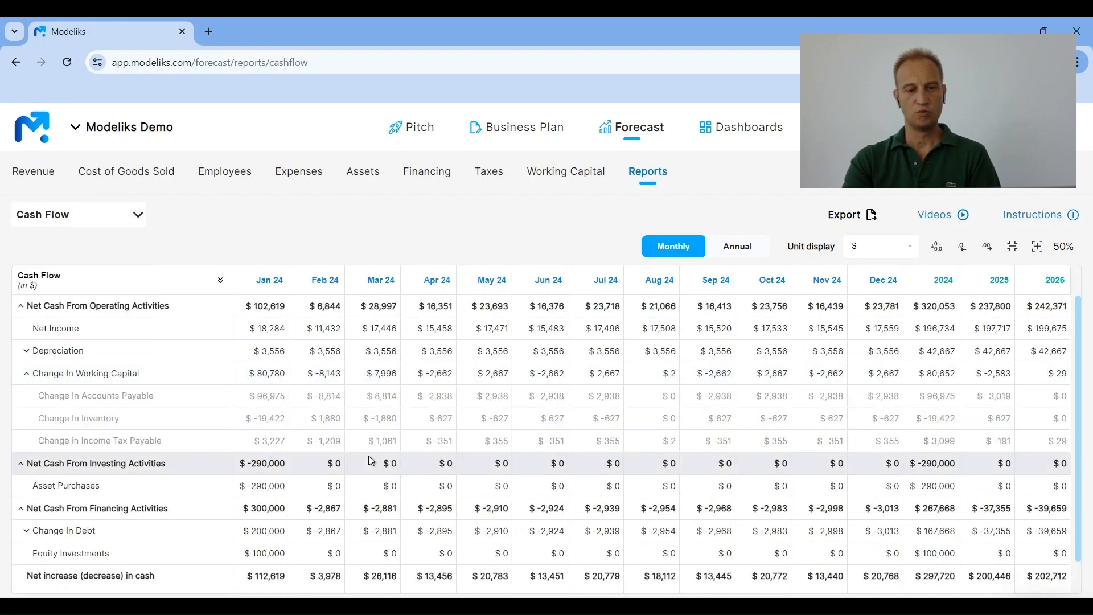
{"action": "scroll", "coordinate": [372, 461], "scroll_direction": "down", "scroll_amount": 2}
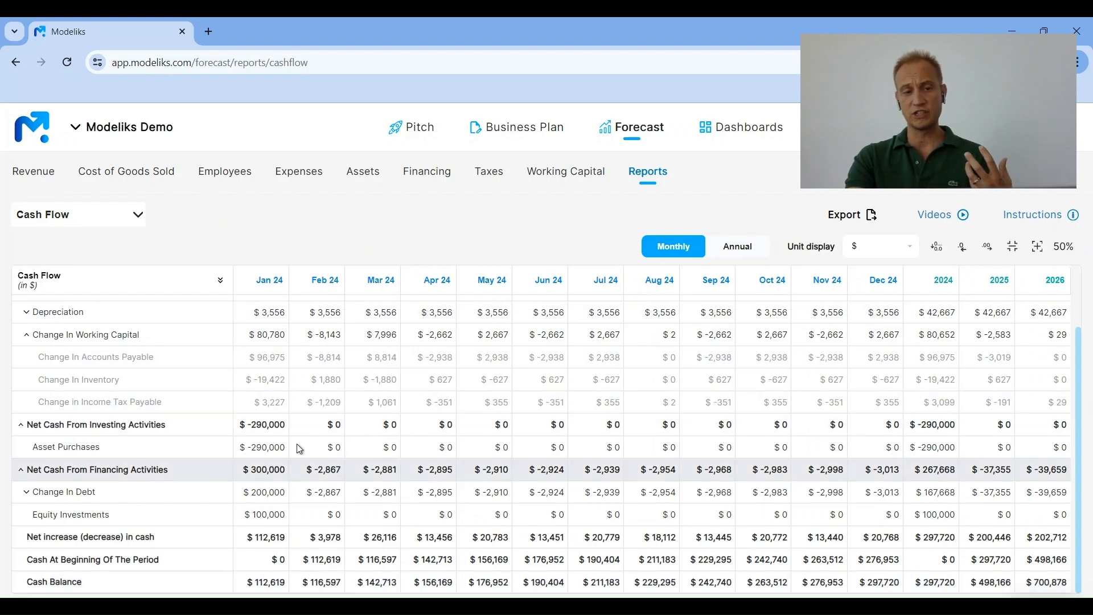
Open the report charts and review monthly revenue, gross profit, operating expenses, EBITDA and net income.
{"action": "left_click", "coordinate": [140, 219]}
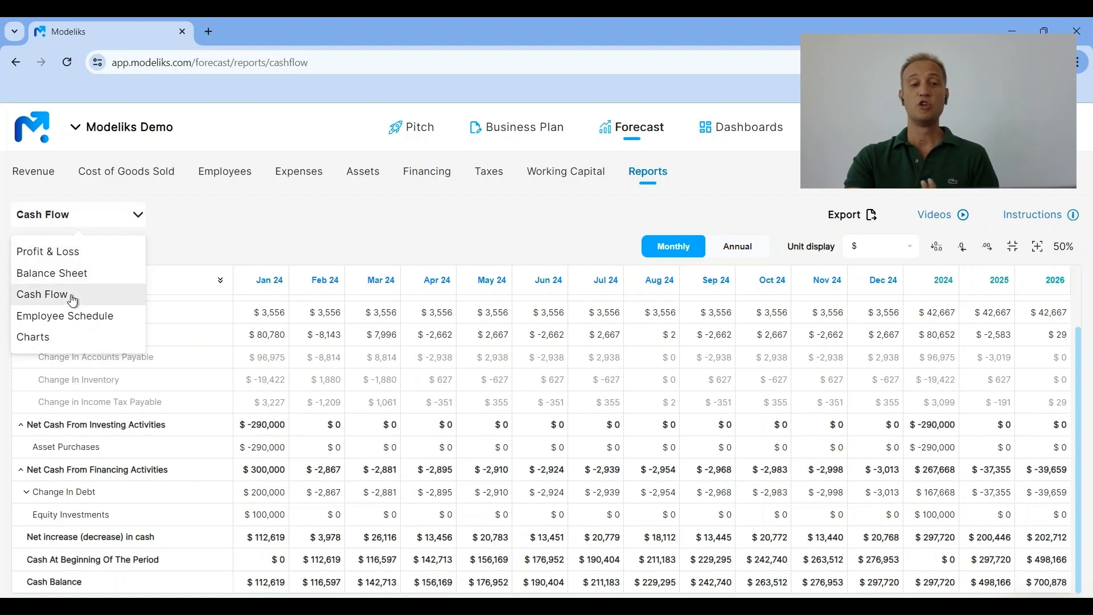
{"action": "left_click", "coordinate": [44, 338]}
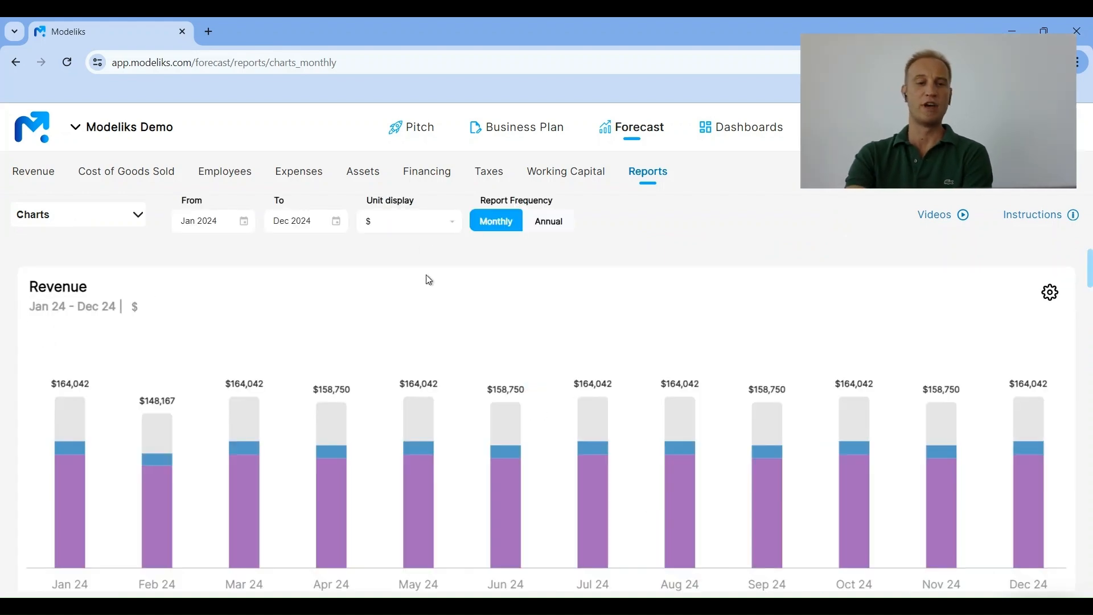
{"action": "scroll", "coordinate": [386, 351], "scroll_direction": "down", "scroll_amount": 5}
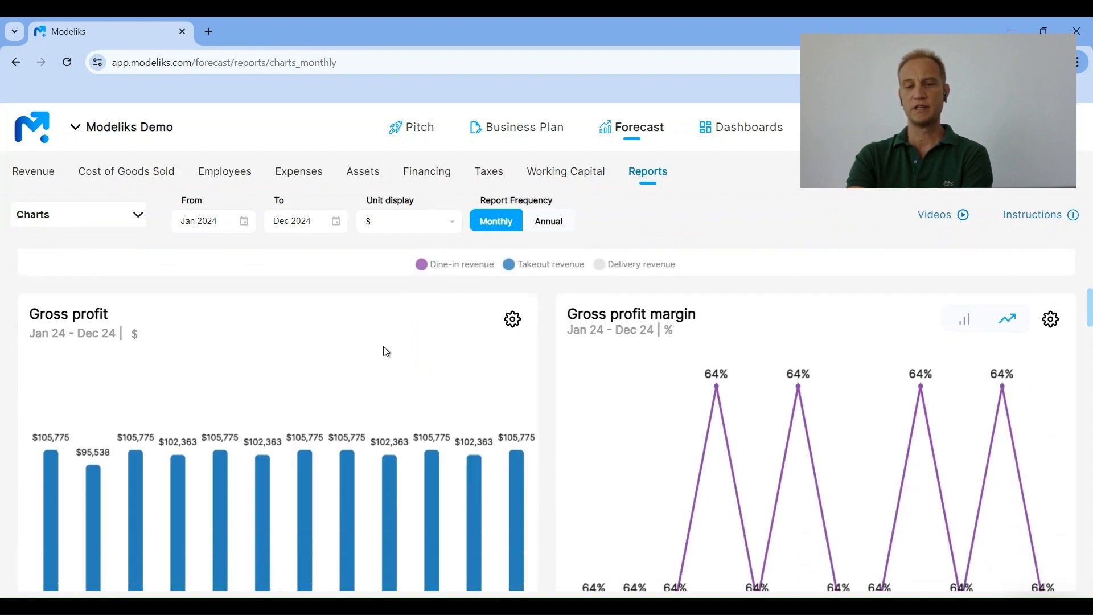
{"action": "scroll", "coordinate": [387, 351], "scroll_direction": "down", "scroll_amount": 1}
{"action": "scroll", "coordinate": [386, 352], "scroll_direction": "down", "scroll_amount": 10}
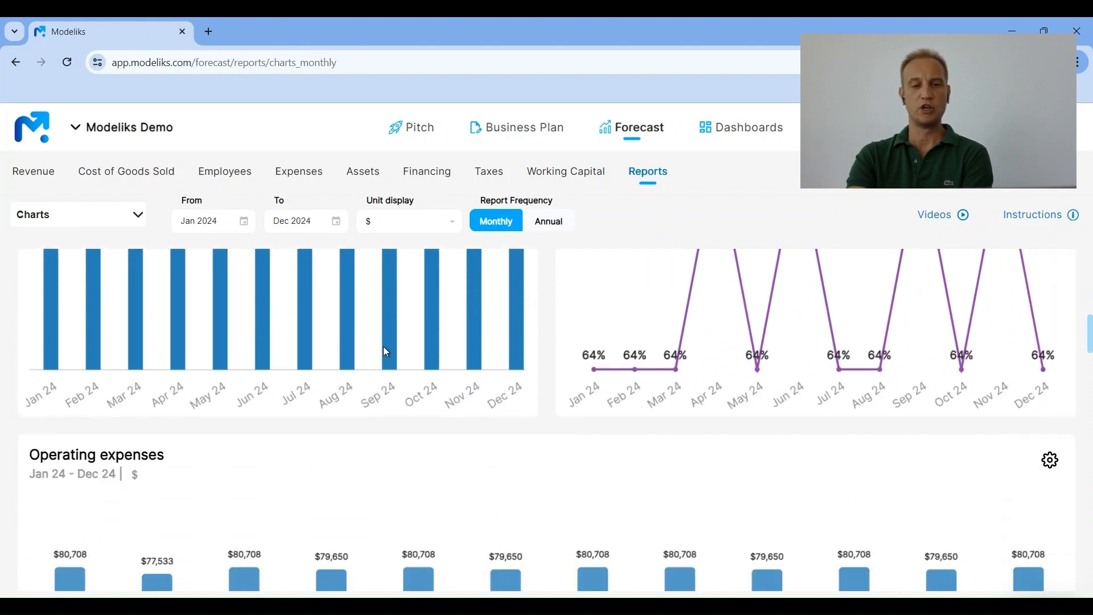
{"action": "scroll", "coordinate": [385, 350], "scroll_direction": "down", "scroll_amount": 4}
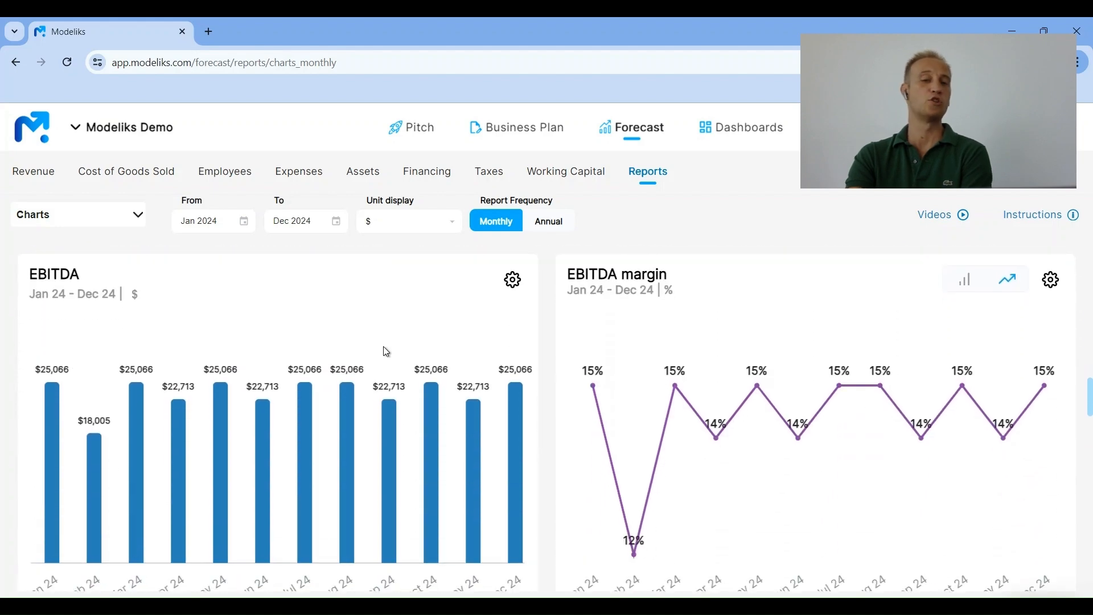
{"action": "scroll", "coordinate": [387, 352], "scroll_direction": "down", "scroll_amount": 4}
{"action": "scroll", "coordinate": [386, 352], "scroll_direction": "down", "scroll_amount": 7}
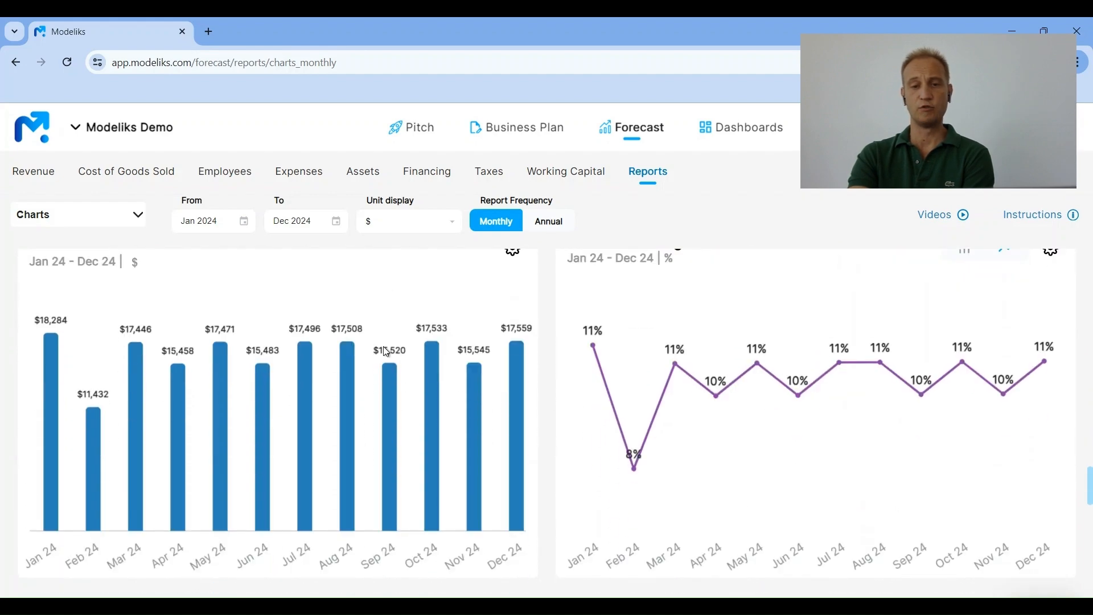
Switch the charts to annual frequency and review revenue and profits, margins, gross profit and operating expenses.
{"action": "left_click", "coordinate": [550, 222]}
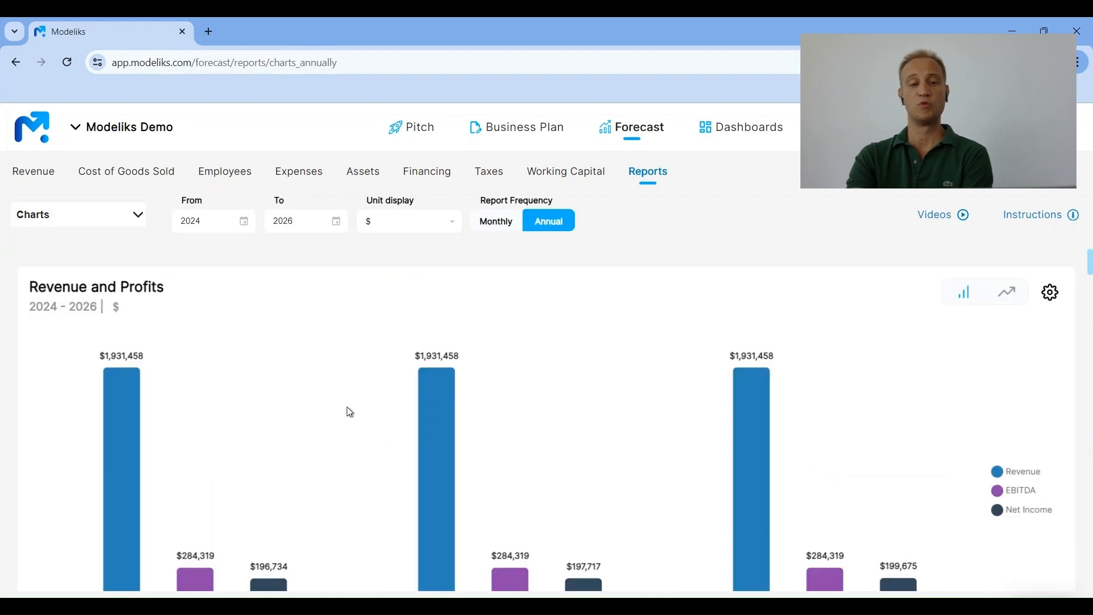
{"action": "scroll", "coordinate": [356, 497], "scroll_direction": "down", "scroll_amount": 1}
{"action": "scroll", "coordinate": [356, 497], "scroll_direction": "up", "scroll_amount": 1}
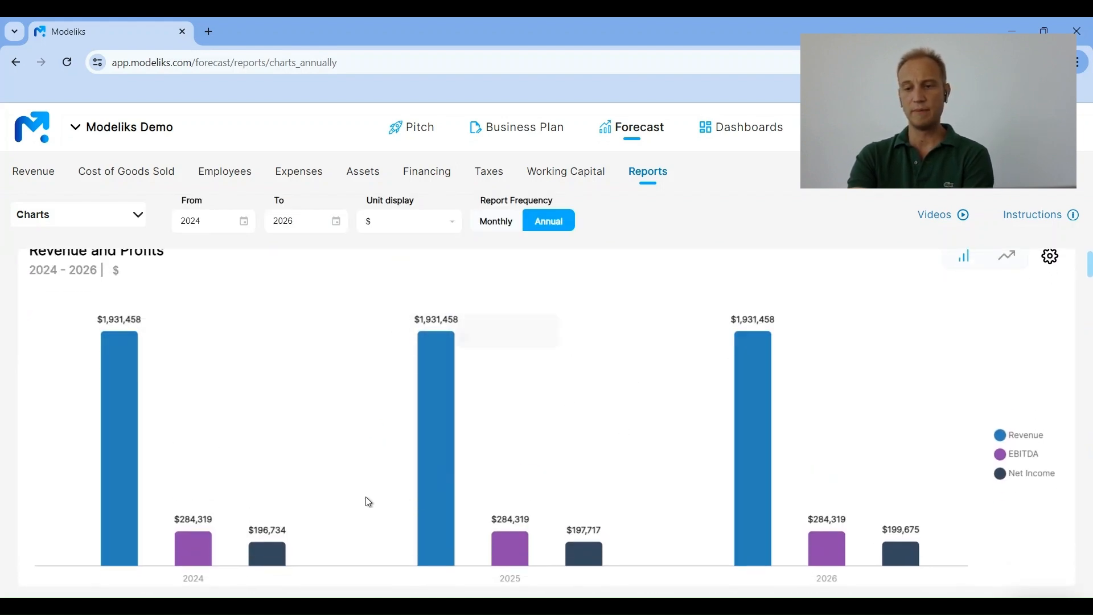
{"action": "scroll", "coordinate": [573, 477], "scroll_direction": "down", "scroll_amount": 4}
{"action": "scroll", "coordinate": [573, 477], "scroll_direction": "down", "scroll_amount": 2}
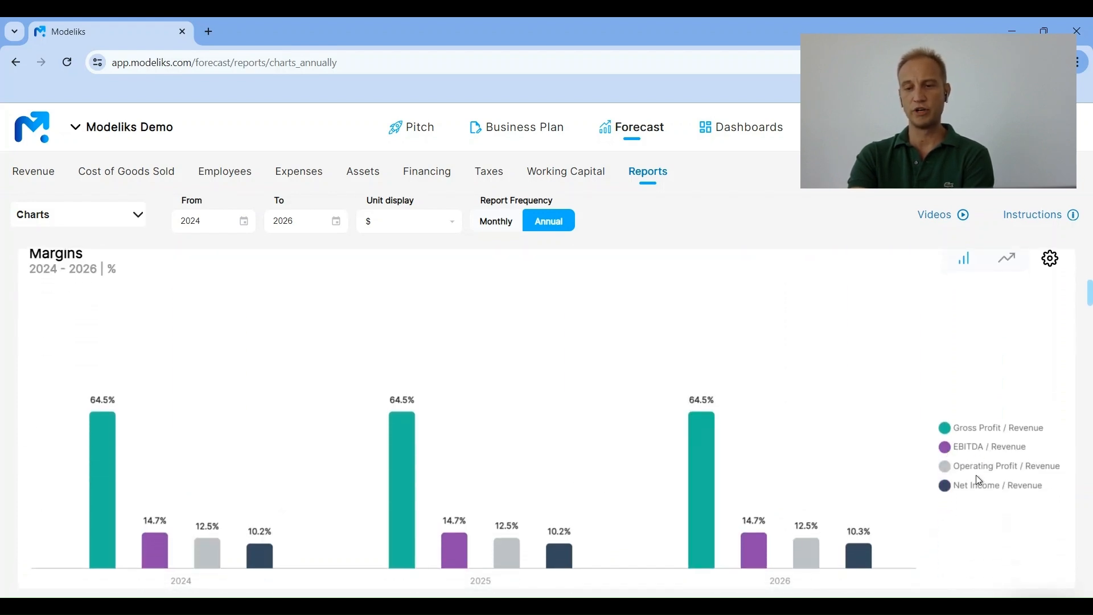
{"action": "scroll", "coordinate": [712, 479], "scroll_direction": "down", "scroll_amount": 10}
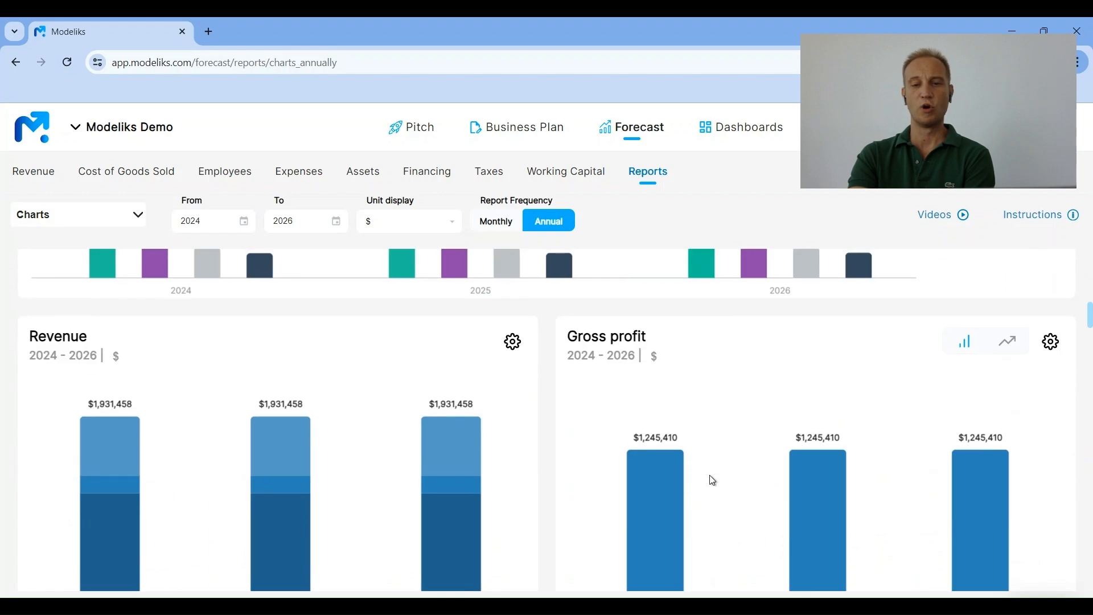
{"action": "scroll", "coordinate": [710, 480], "scroll_direction": "down", "scroll_amount": 2}
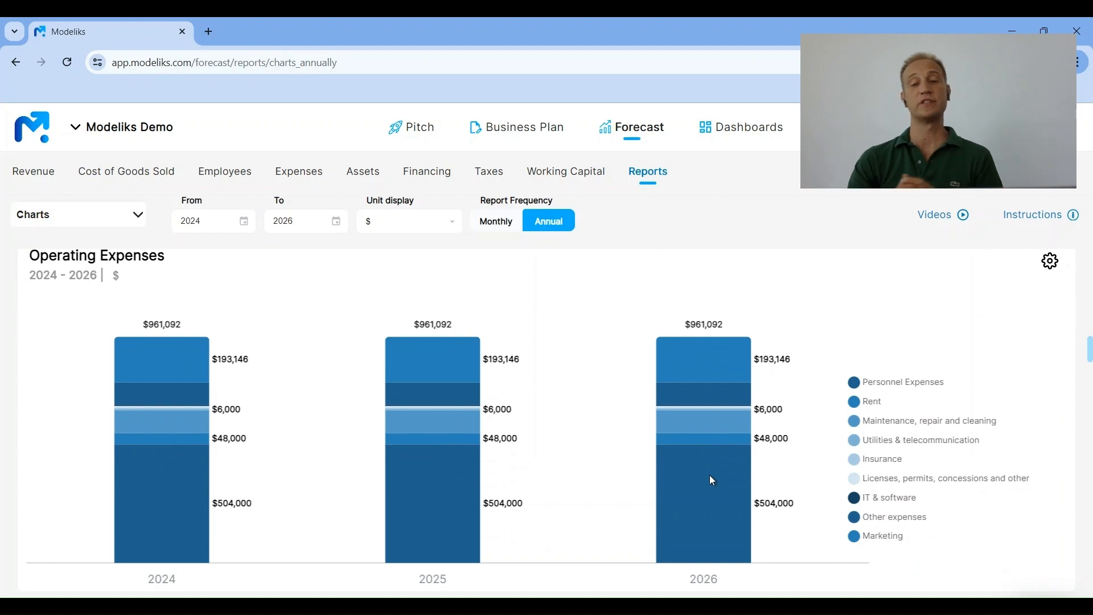
{"action": "left_click", "coordinate": [710, 474]}
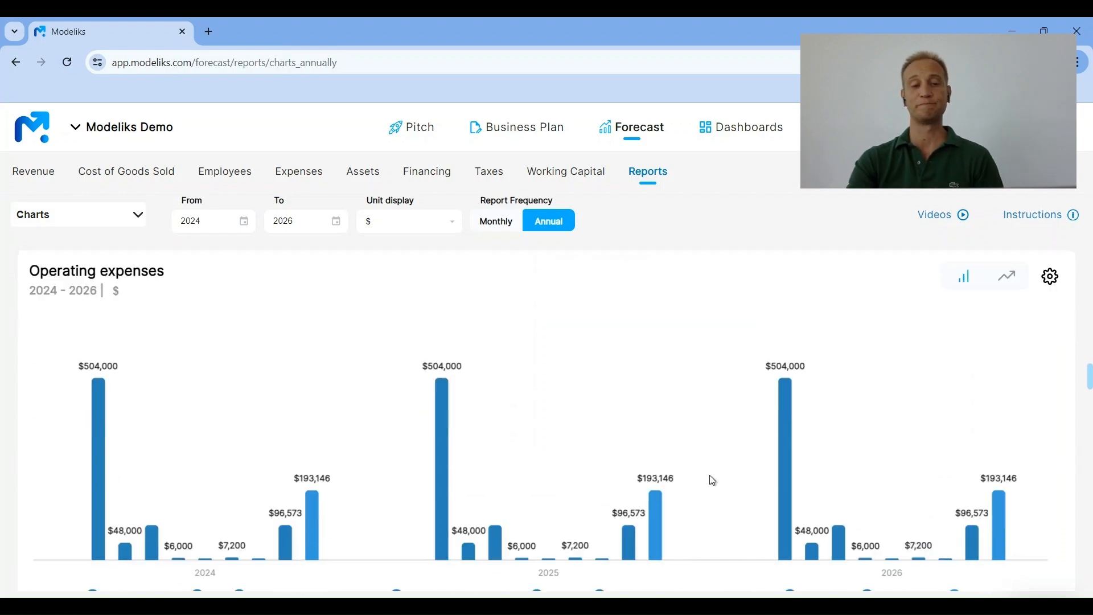